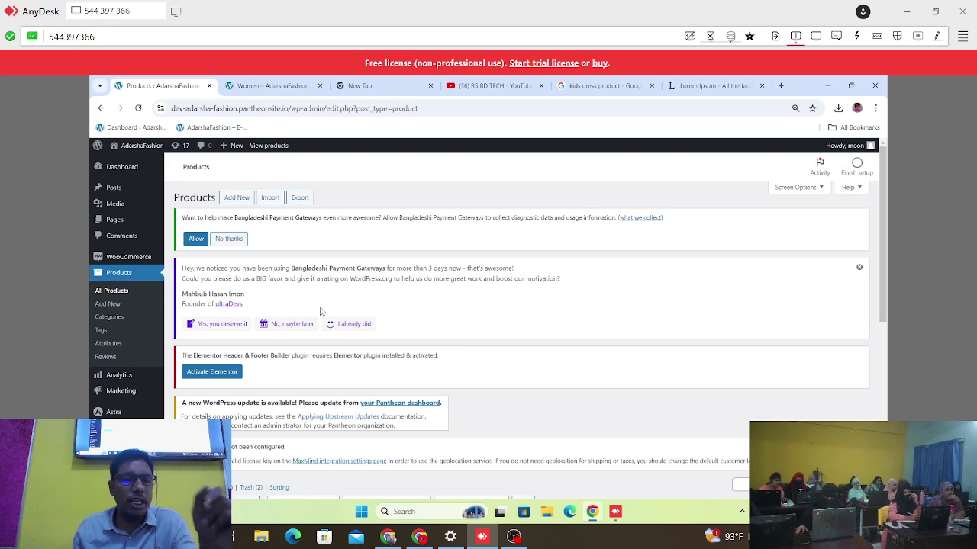
Switch to OBS, hide the Video Capture Device 2 source and minimize the OBS window.
left_click(512, 538)
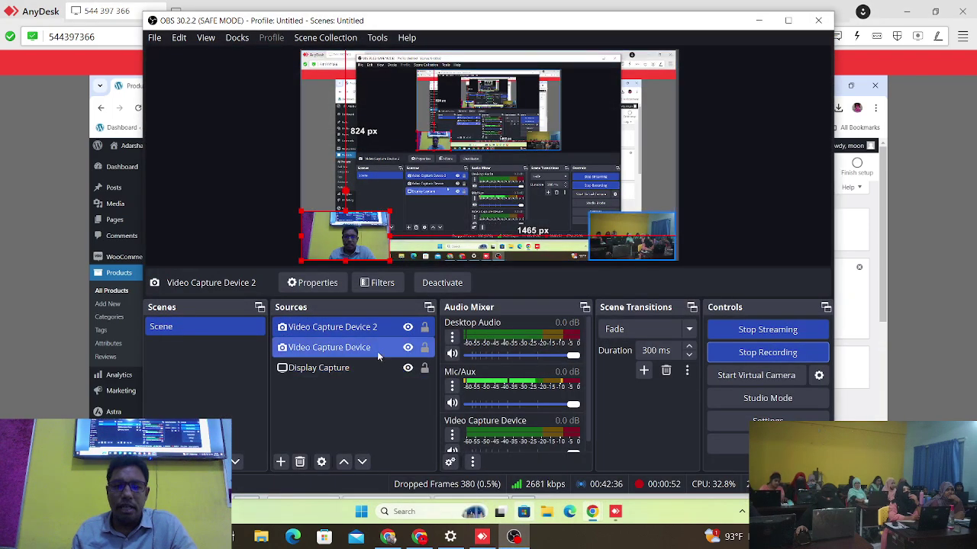
left_click(407, 327)
left_click(758, 20)
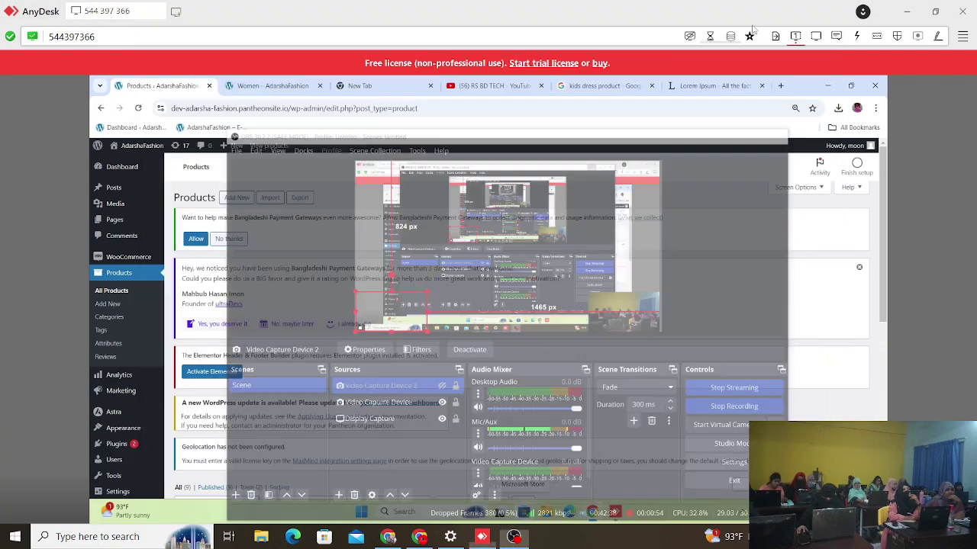
Open the form for adding a new product to the store.
mouse_move(143, 377)
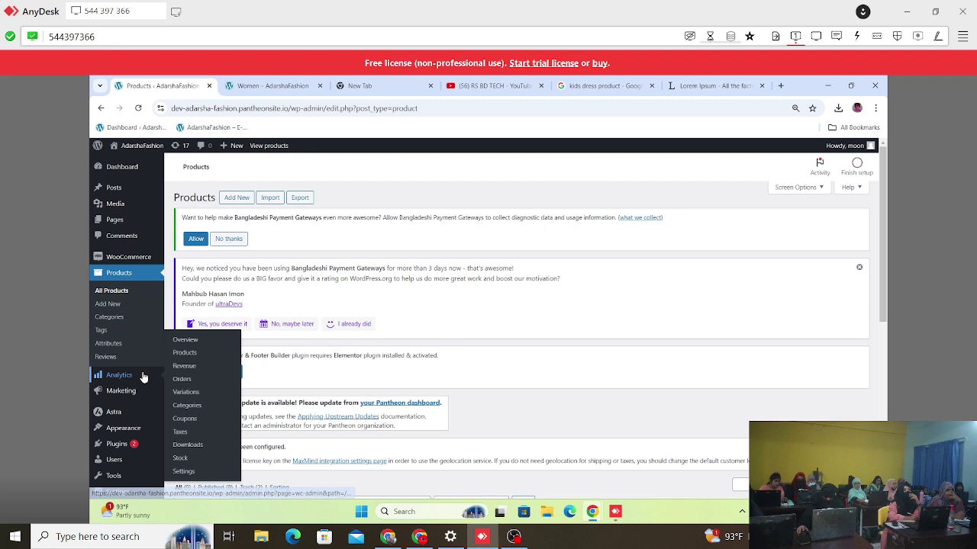
left_click(115, 305)
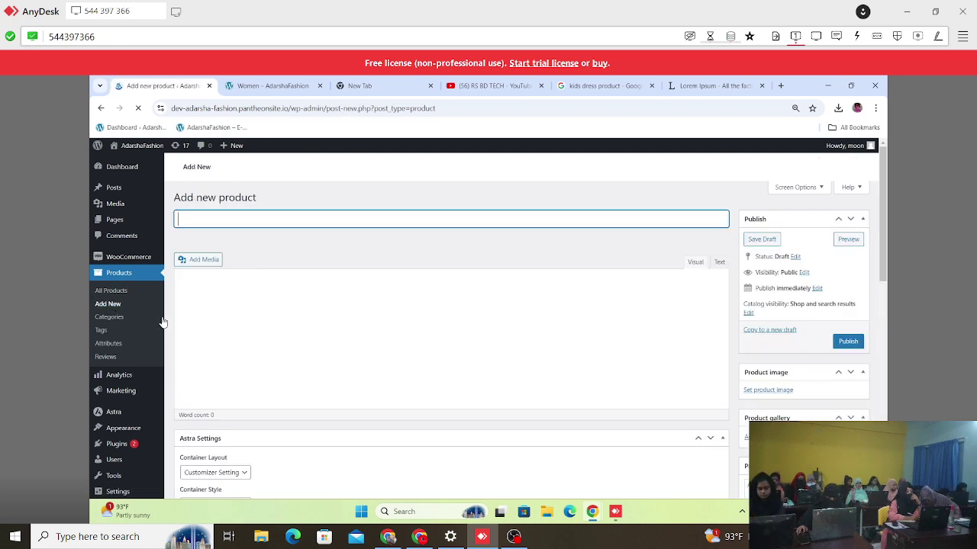
Look over the new product form down to its product data section and check the available product types.
scroll(268, 330, "down", 2)
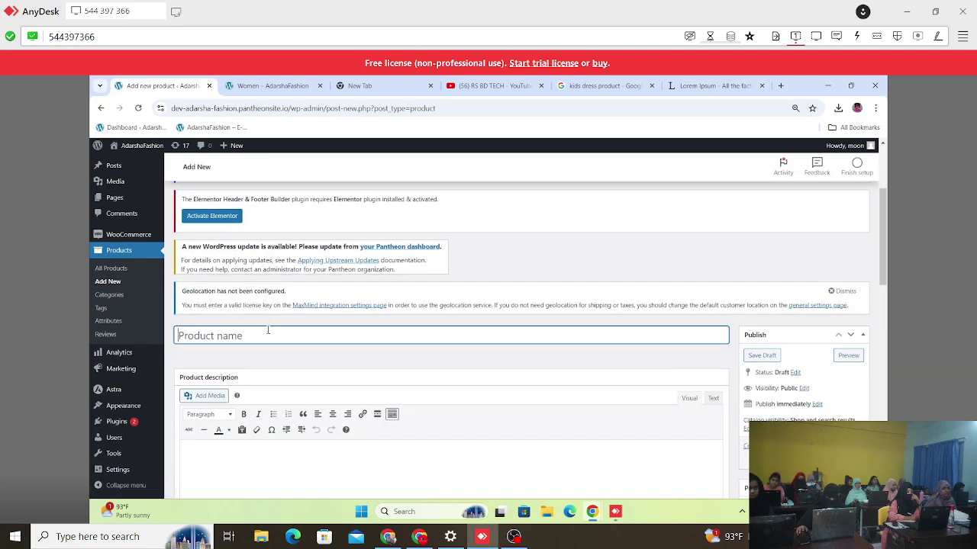
scroll(268, 331, "down", 4)
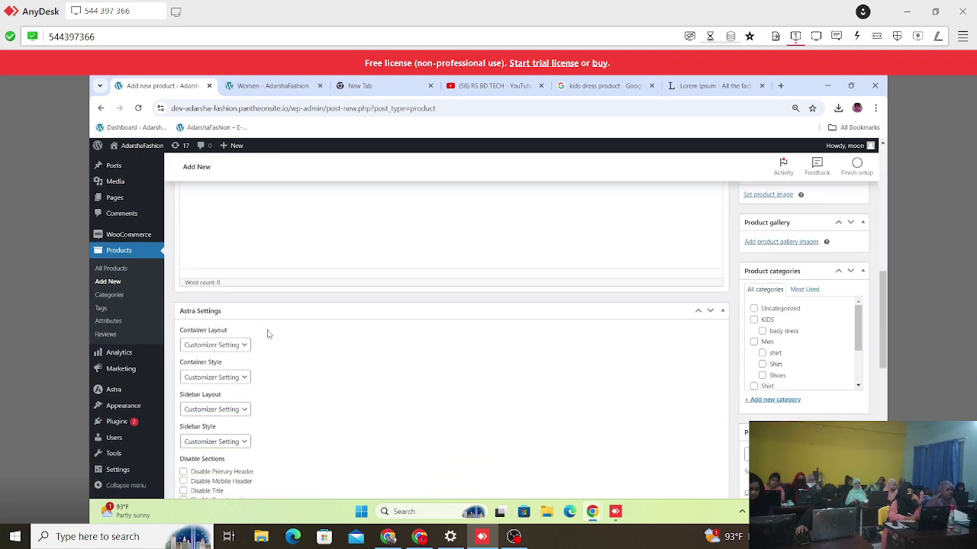
scroll(267, 333, "down", 3)
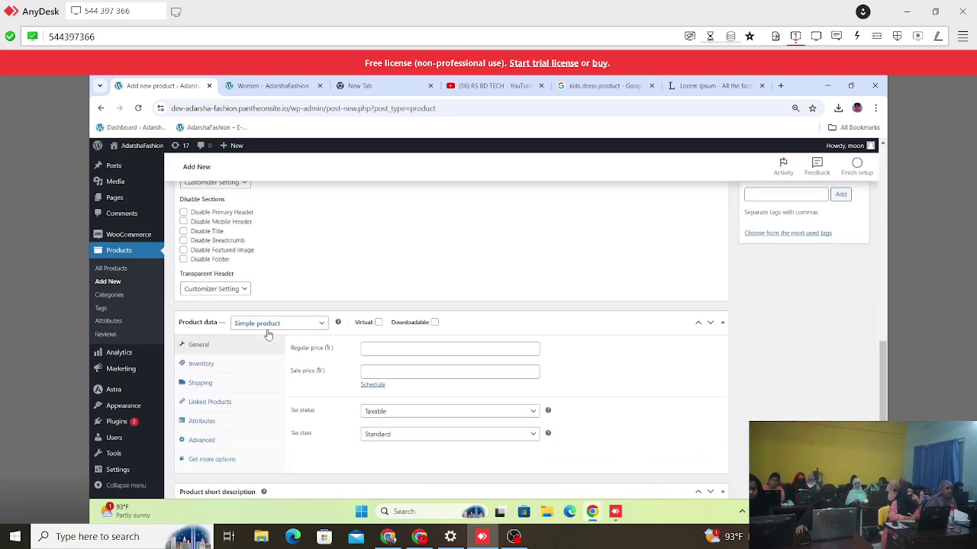
scroll(268, 333, "up", 2)
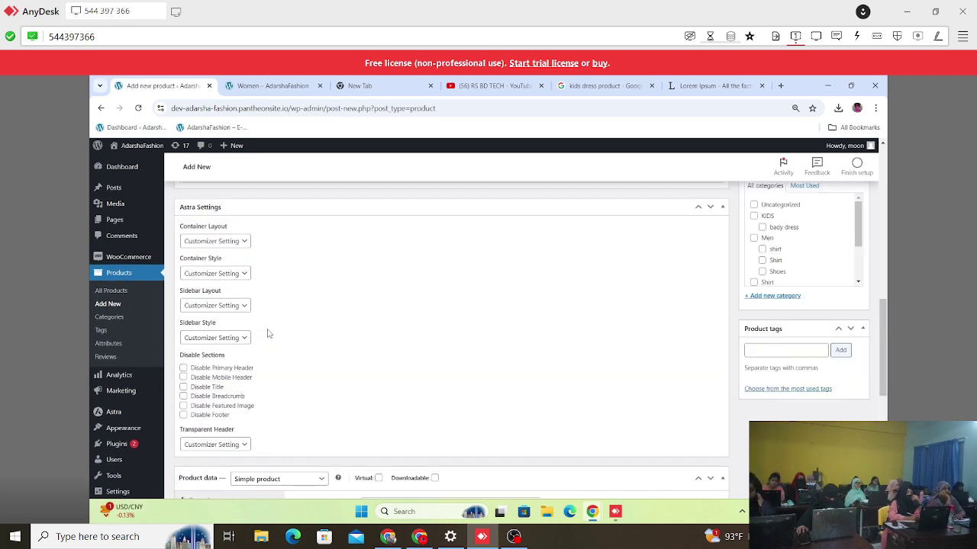
scroll(268, 333, "down", 2)
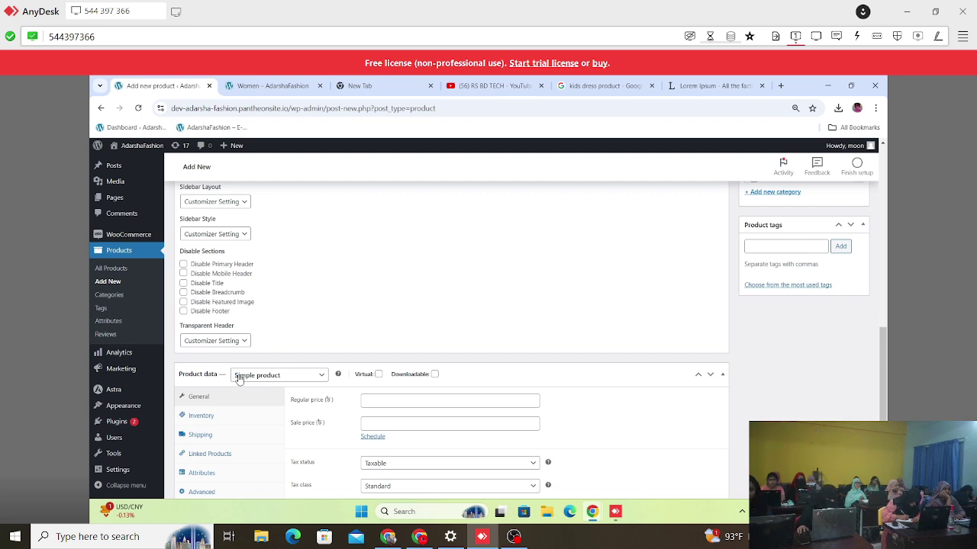
left_click(290, 375)
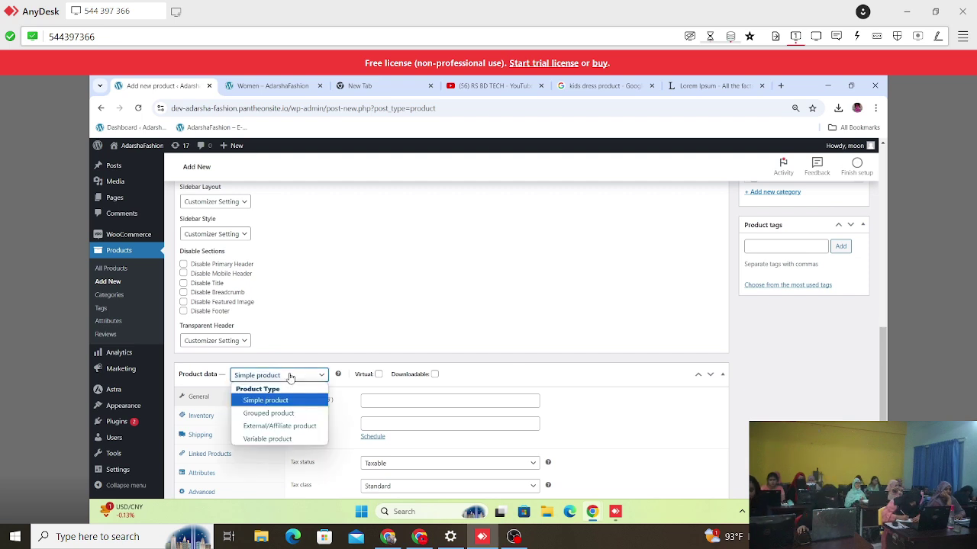
left_click(351, 328)
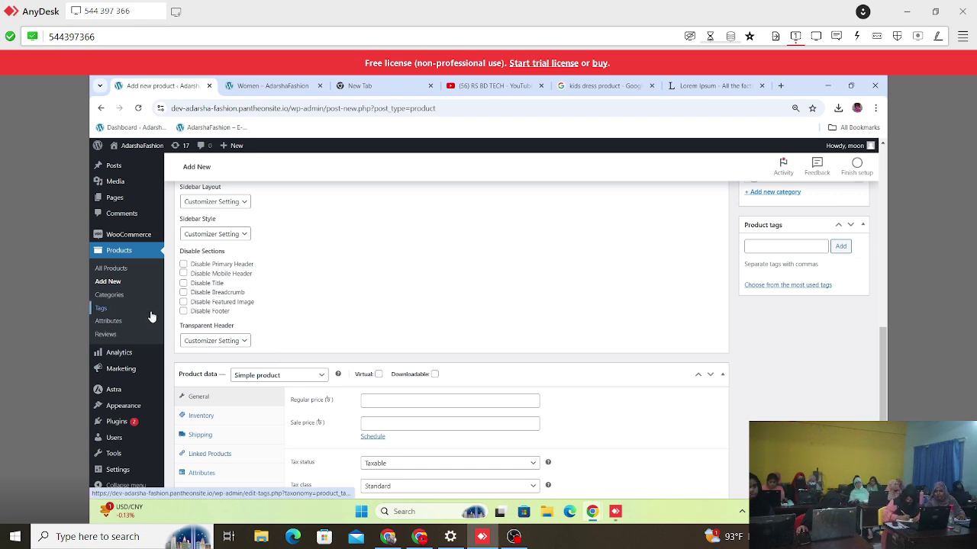
scroll(327, 350, "down", 2)
scroll(326, 353, "up", 5)
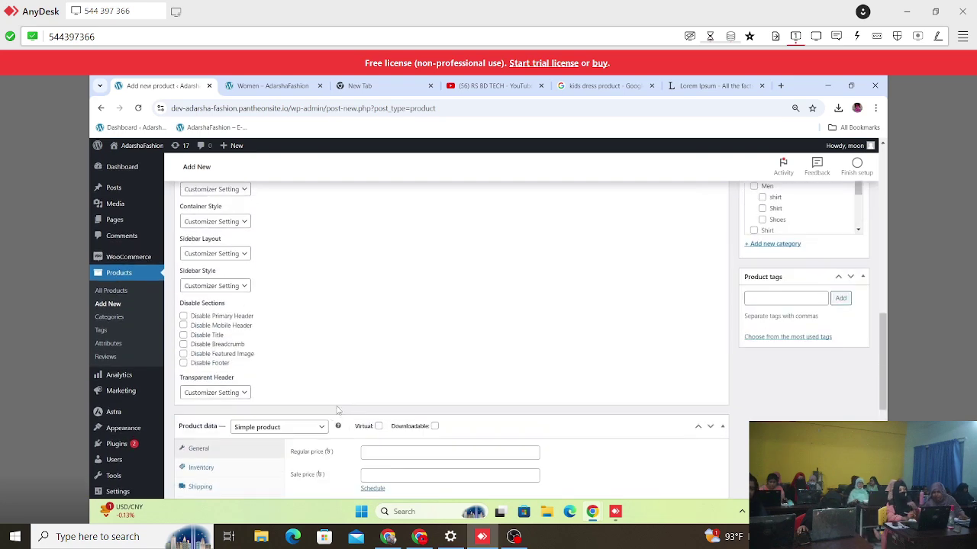
scroll(338, 409, "up", 10)
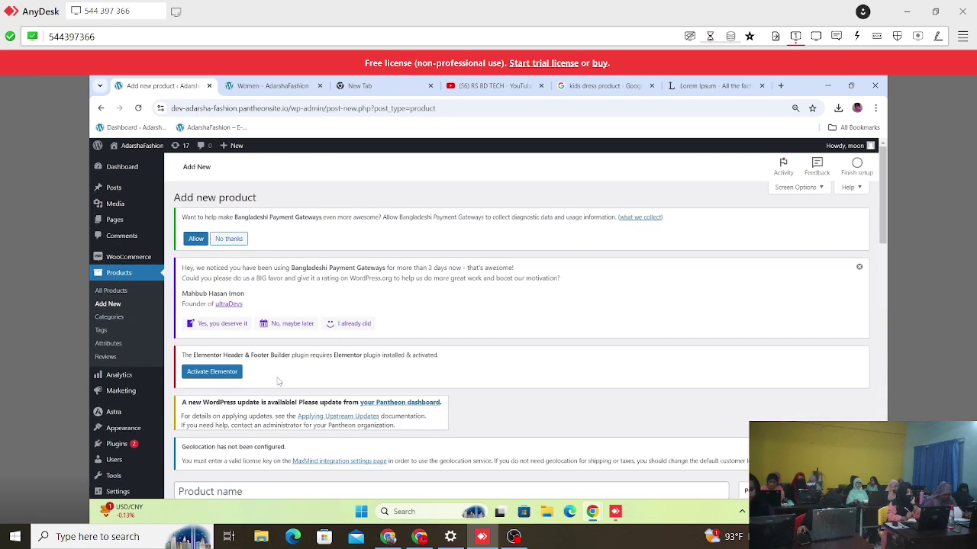
scroll(221, 237, "down", 3)
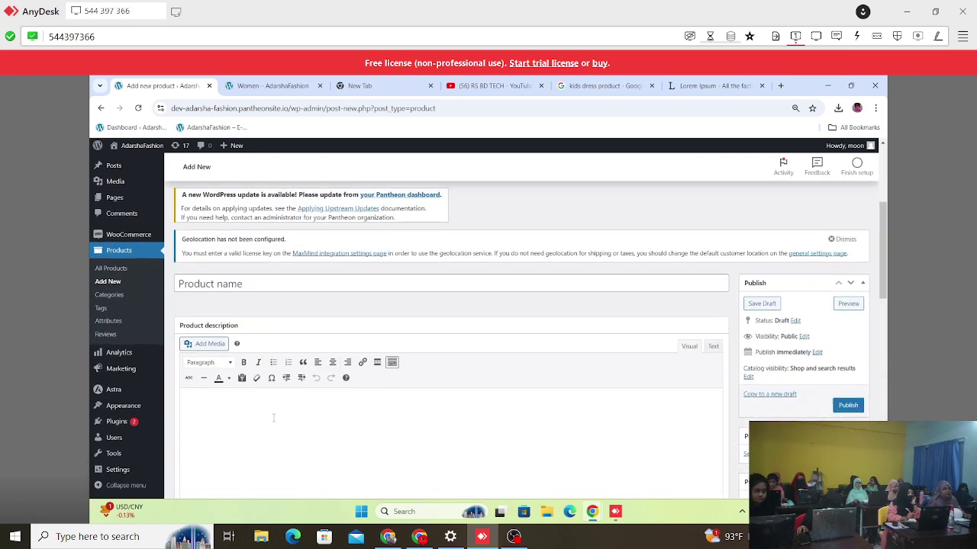
left_click(240, 283)
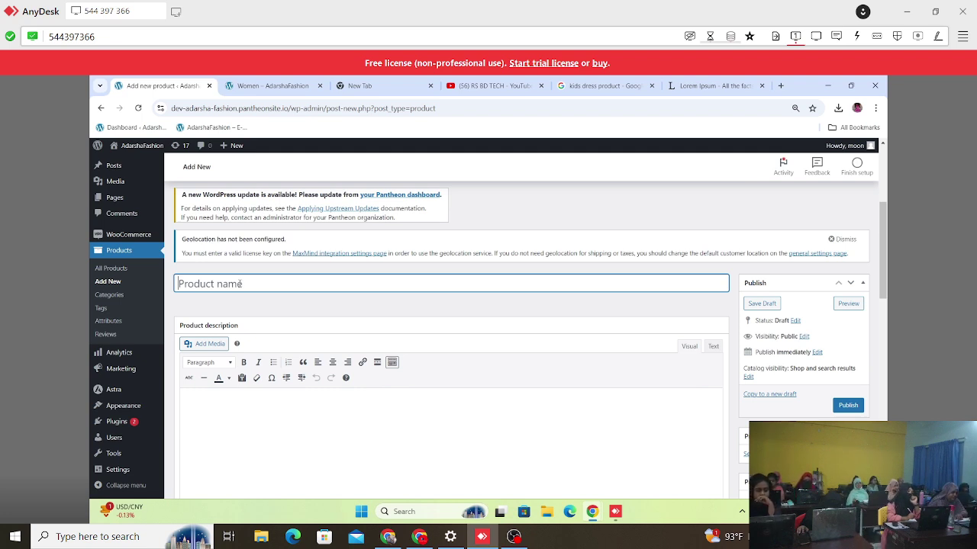
type("S")
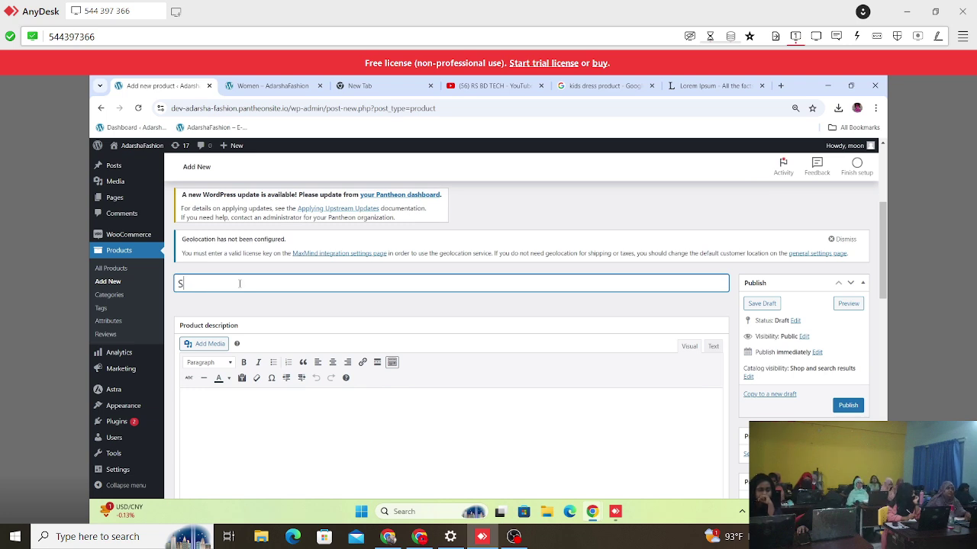
type("elv")
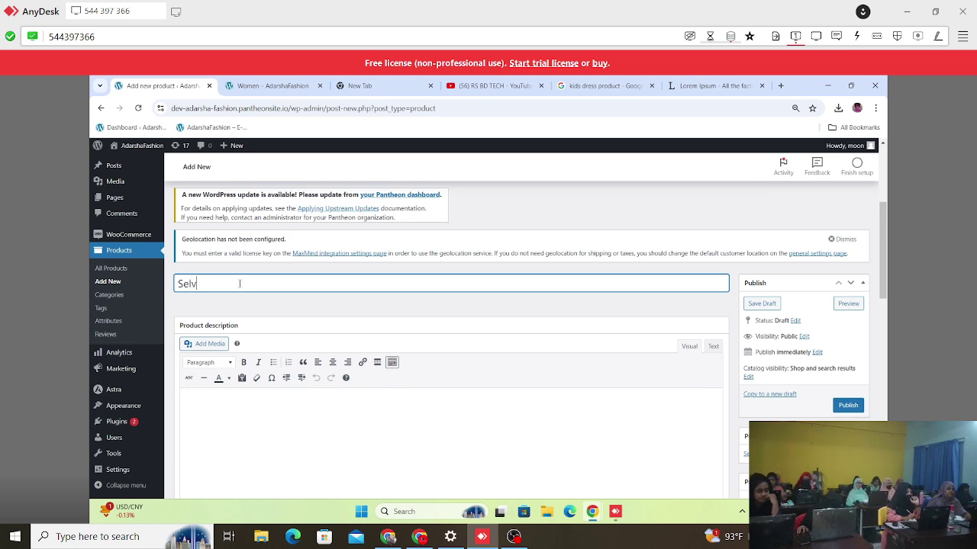
type("es")
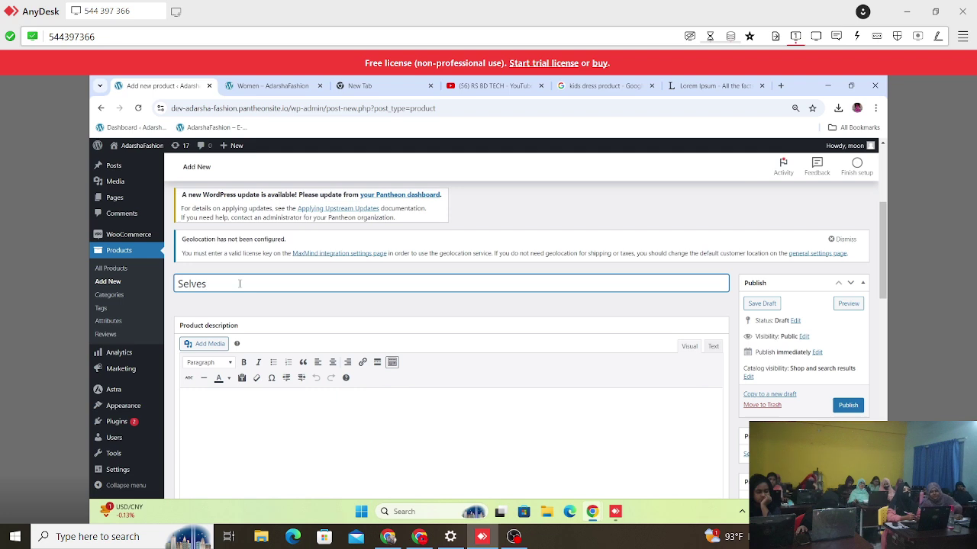
key("BackSpace")
key("BackSpace")
key("BackSpace")
key("BackSpace")
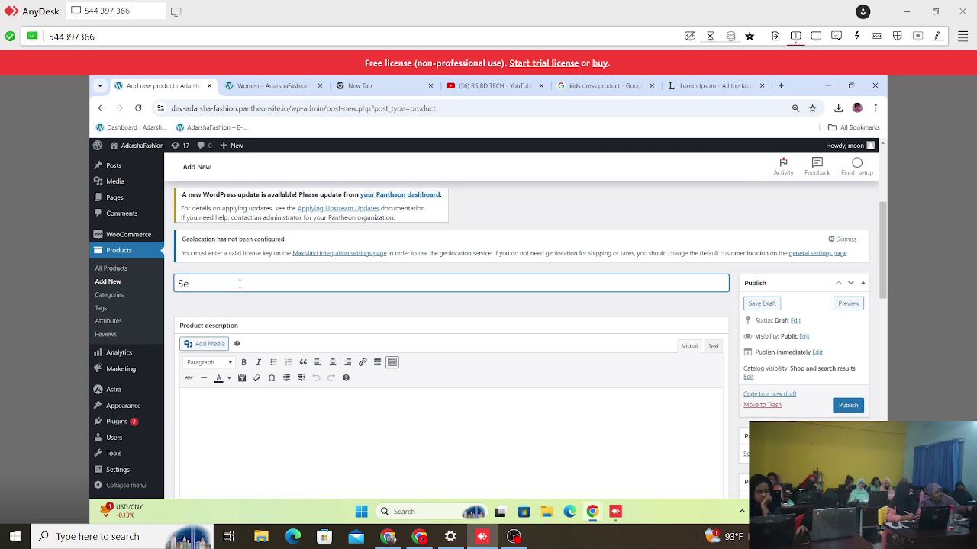
key("BackSpace")
key("BackSpace")
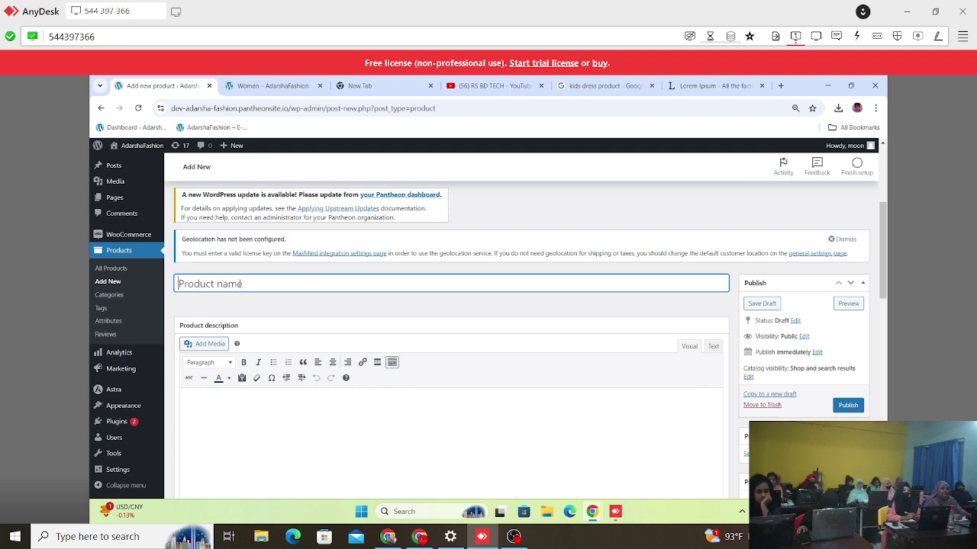
Enter "Watch" as the product name.
type("Wat")
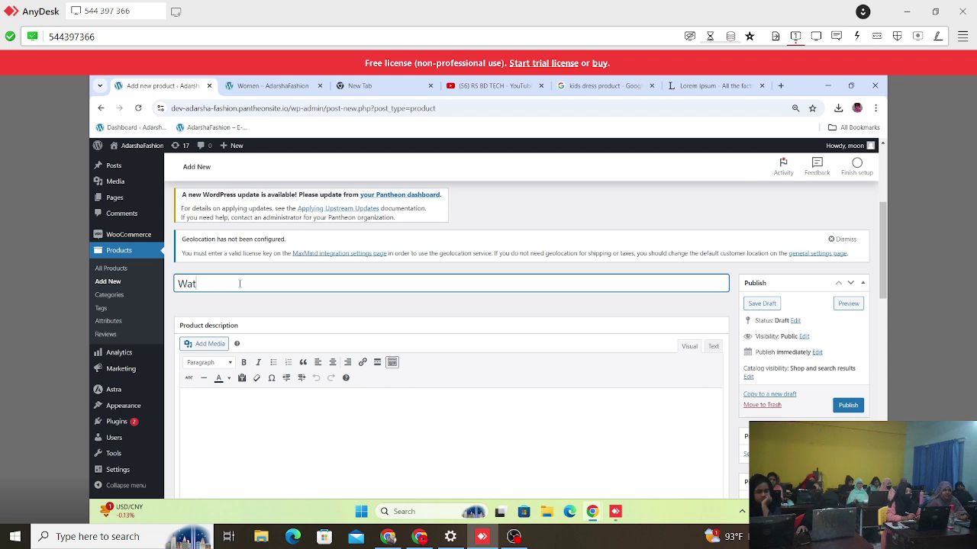
type("ch")
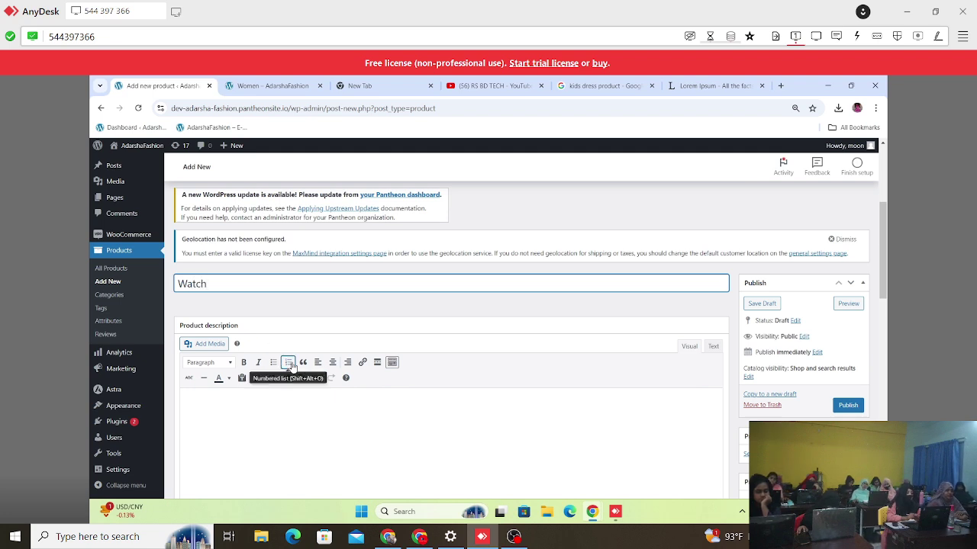
scroll(272, 401, "down", 5)
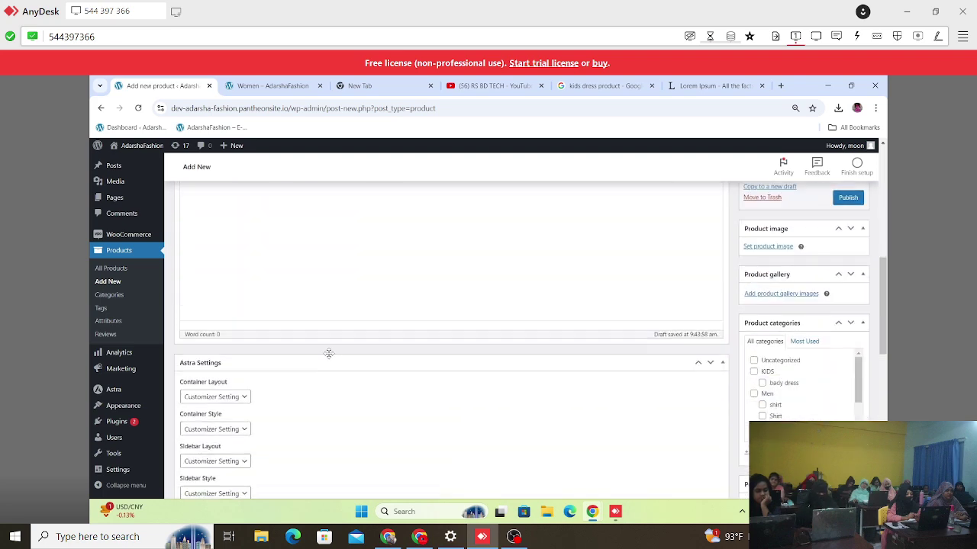
scroll(329, 355, "up", 4)
scroll(329, 353, "up", 4)
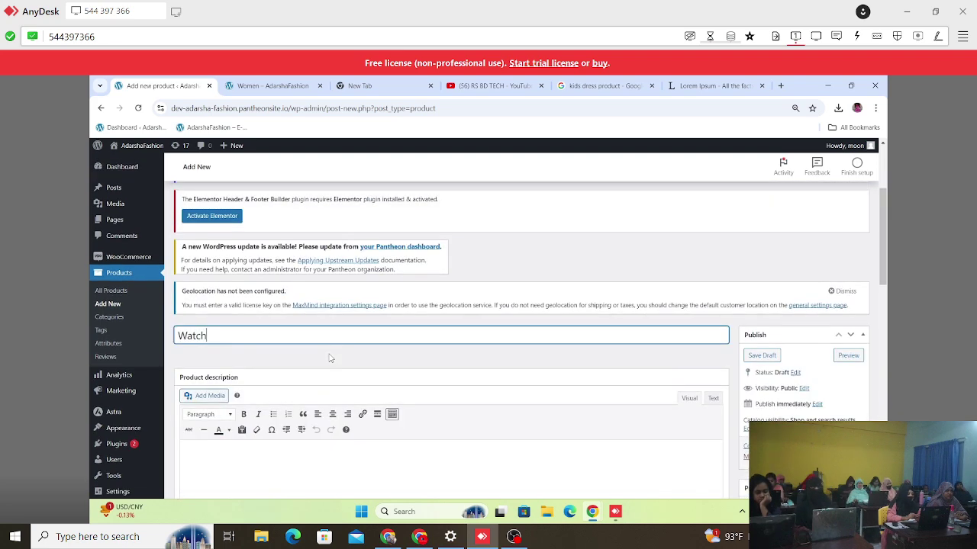
scroll(329, 353, "down", 5)
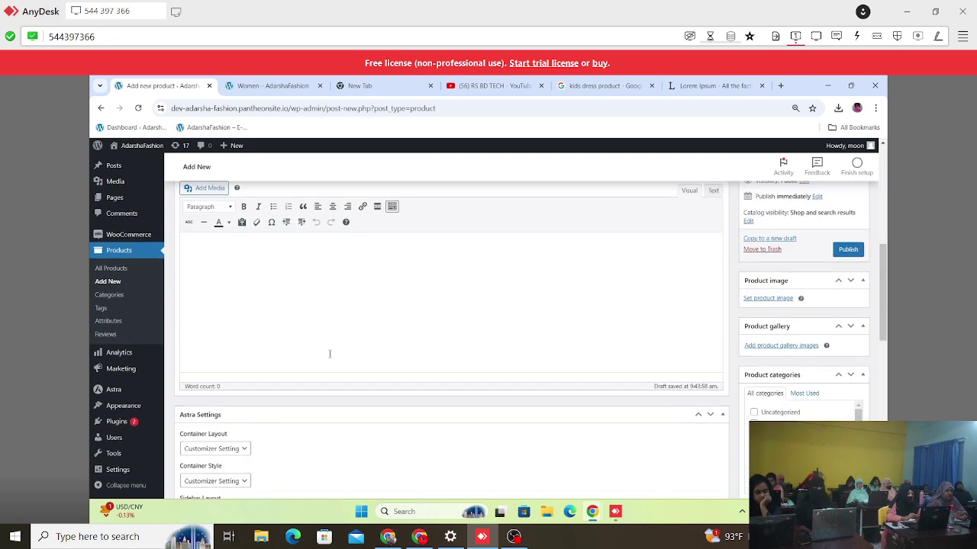
Search Google for "amazon" in a new browser tab and open the Amazon.com website.
left_click(781, 86)
left_click(246, 109)
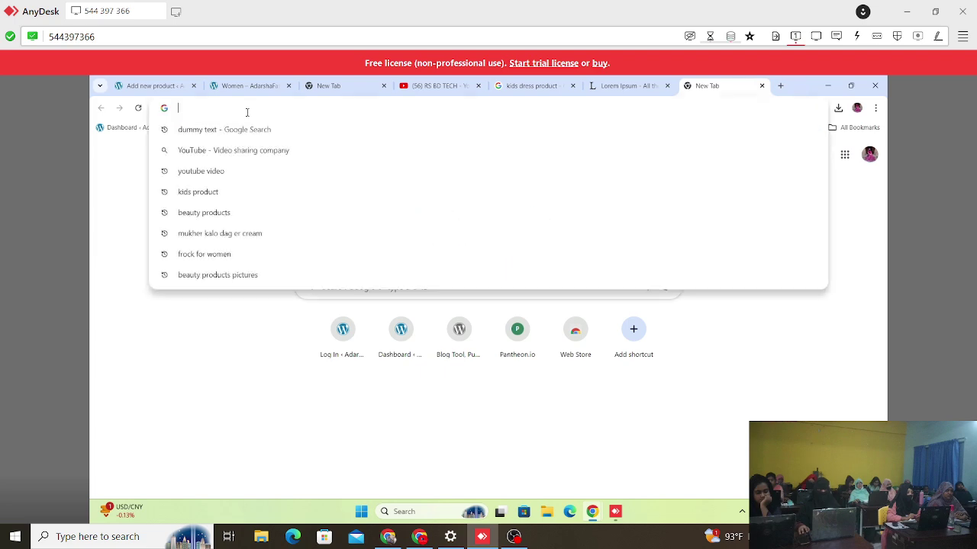
type("am")
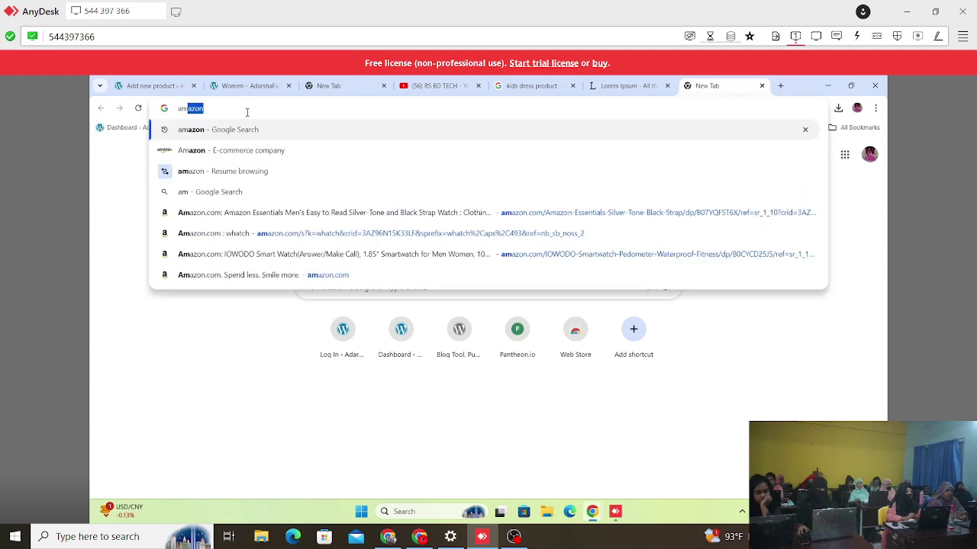
type("azon")
key("Return")
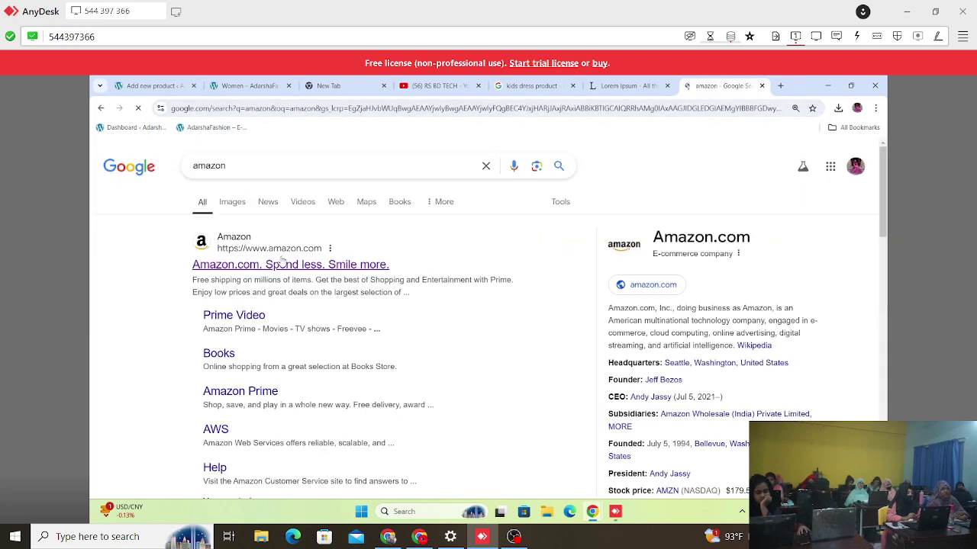
left_click(282, 264)
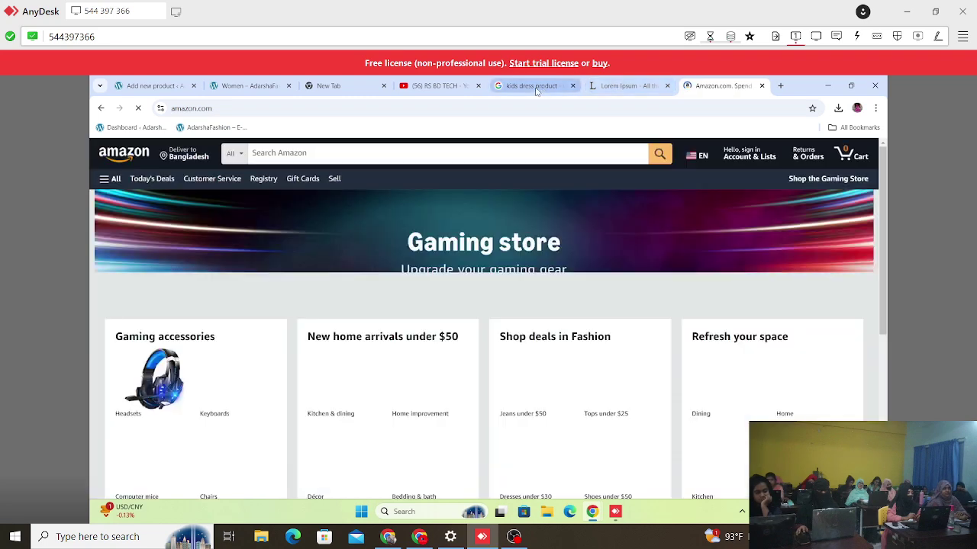
Return to the new product form and review its sections from the page top down to the product data.
left_click(532, 85)
left_click(153, 86)
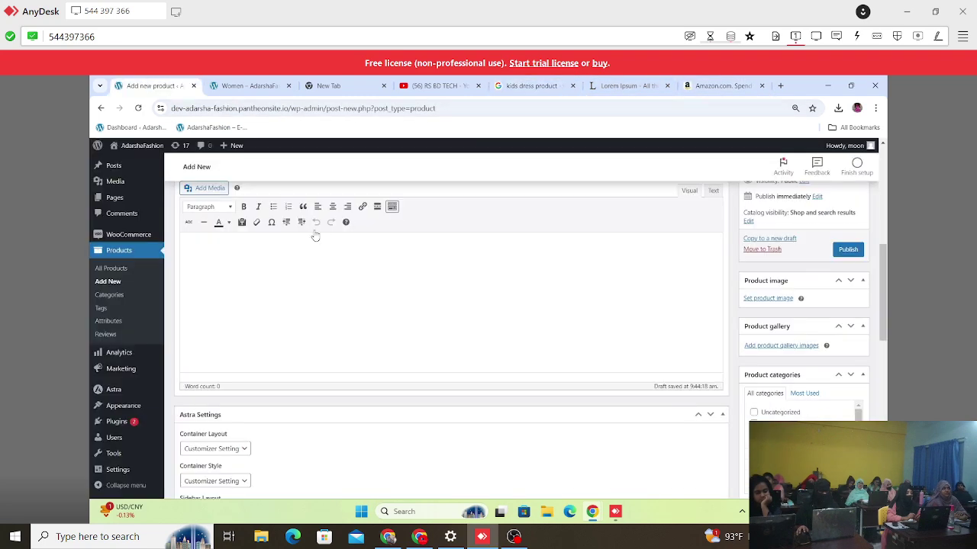
scroll(313, 244, "up", 3)
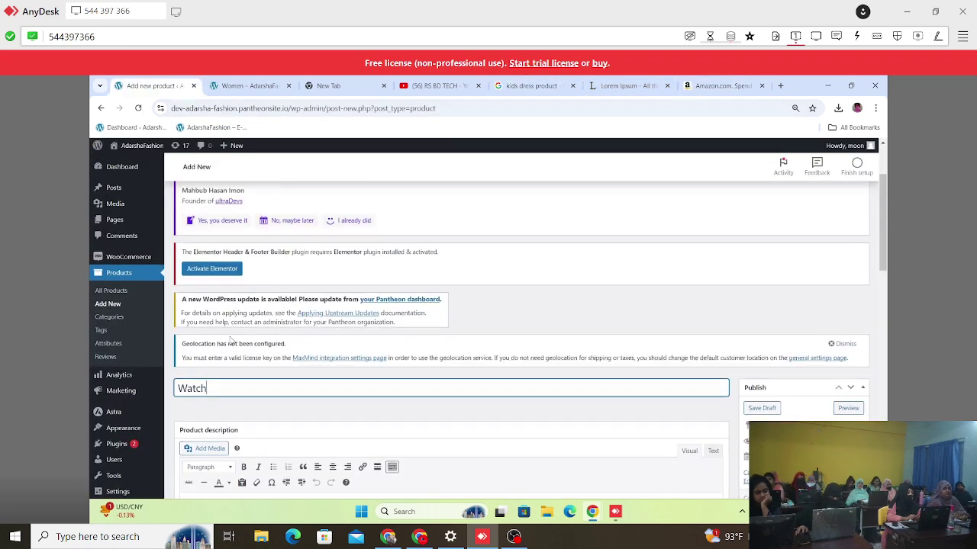
scroll(231, 341, "up", 2)
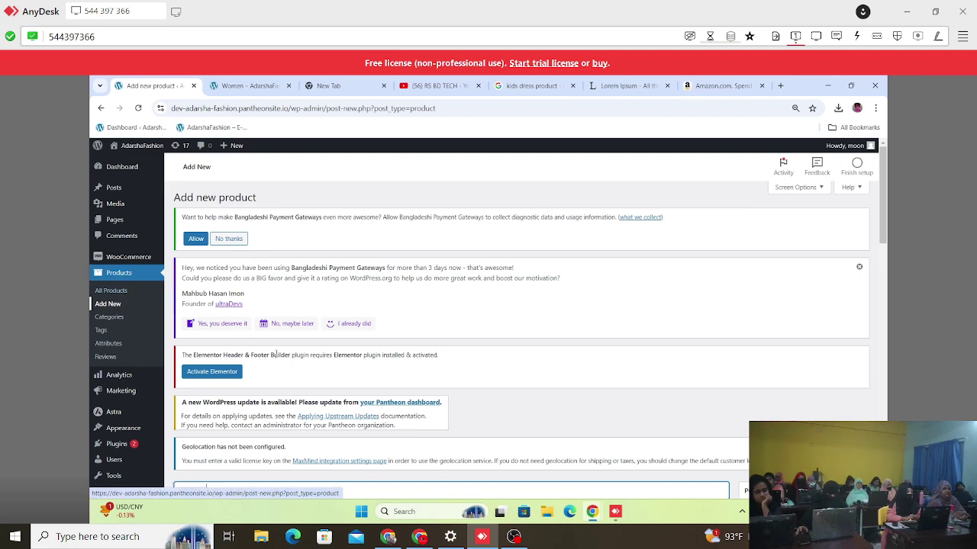
scroll(333, 353, "down", 5)
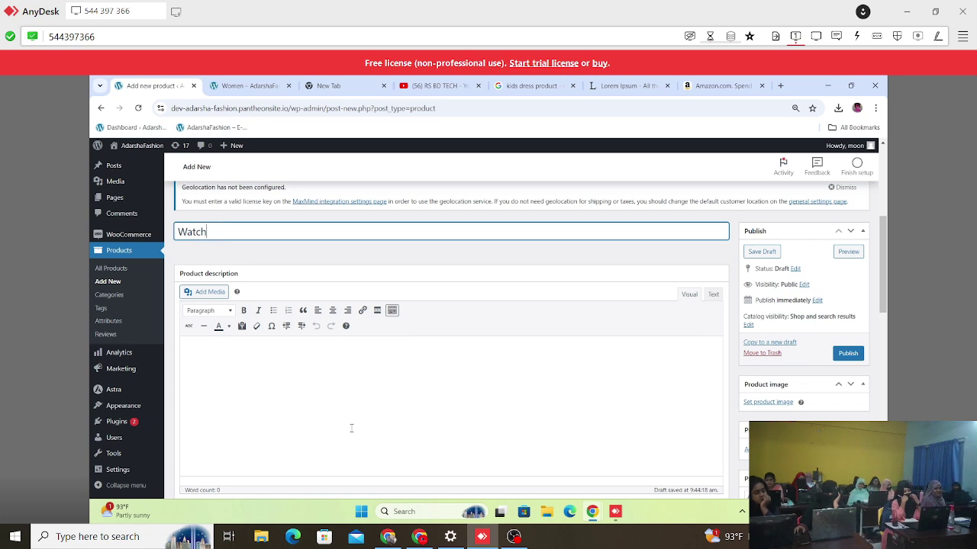
scroll(266, 388, "down", 5)
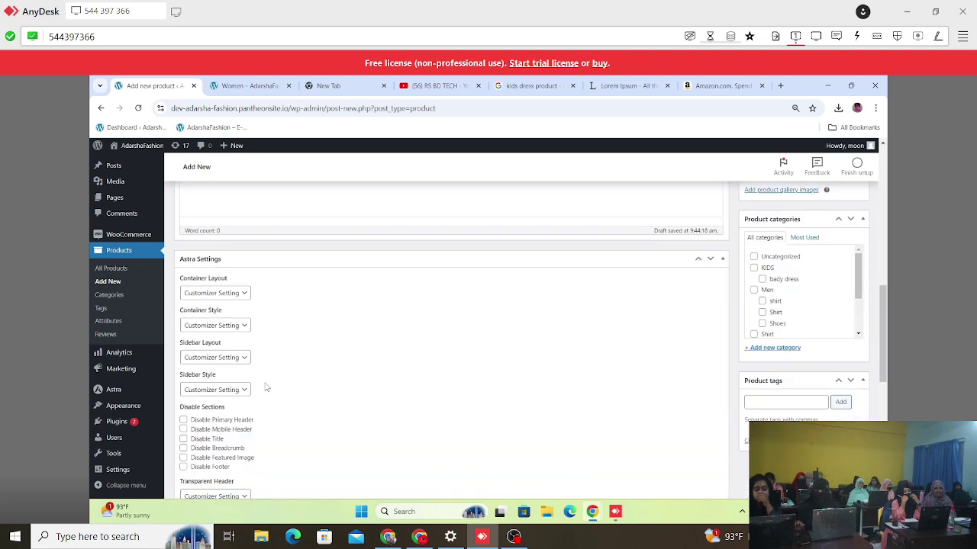
scroll(266, 389, "down", 5)
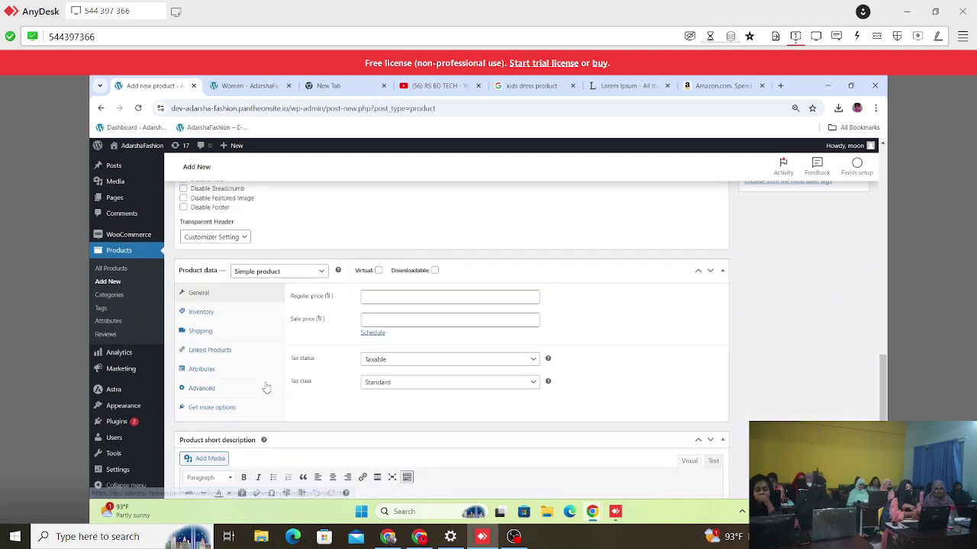
Set the product data type to Variable product and dismiss the tip about adding attributes.
scroll(315, 301, "up", 4)
scroll(315, 301, "down", 4)
left_click(280, 273)
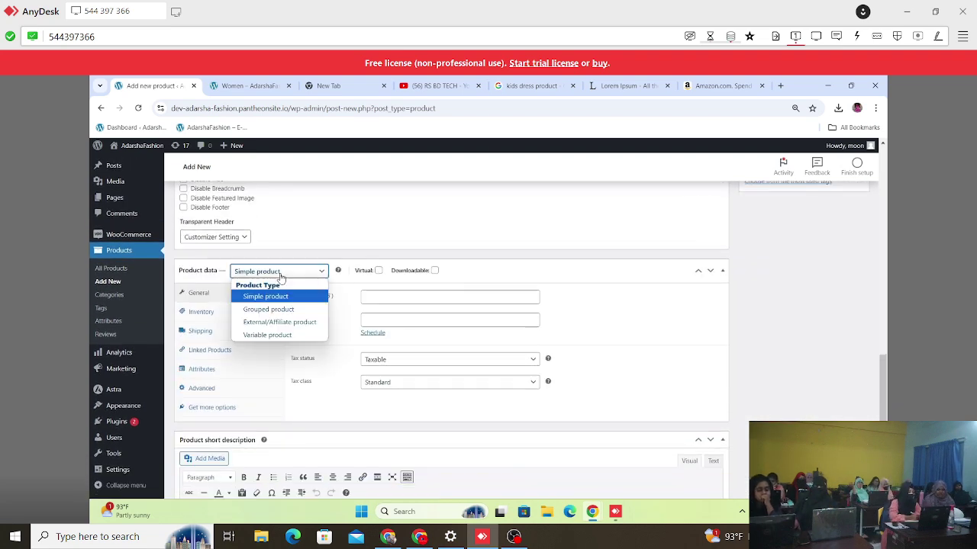
left_click(286, 340)
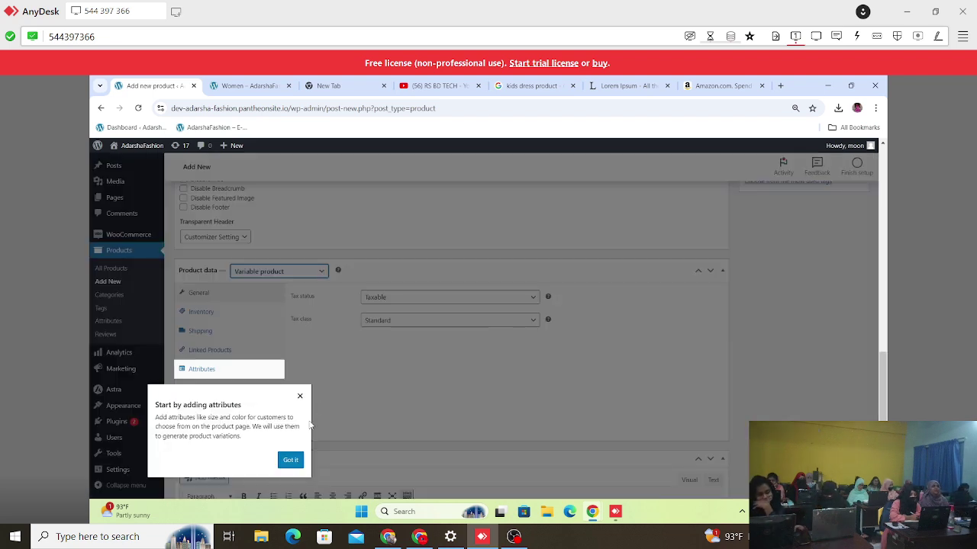
left_click(289, 461)
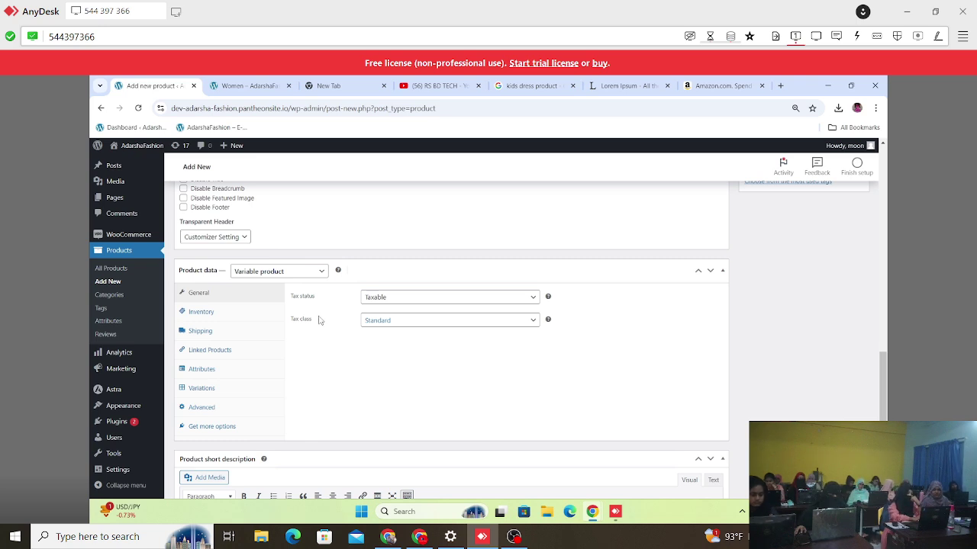
scroll(244, 340, "down", 1)
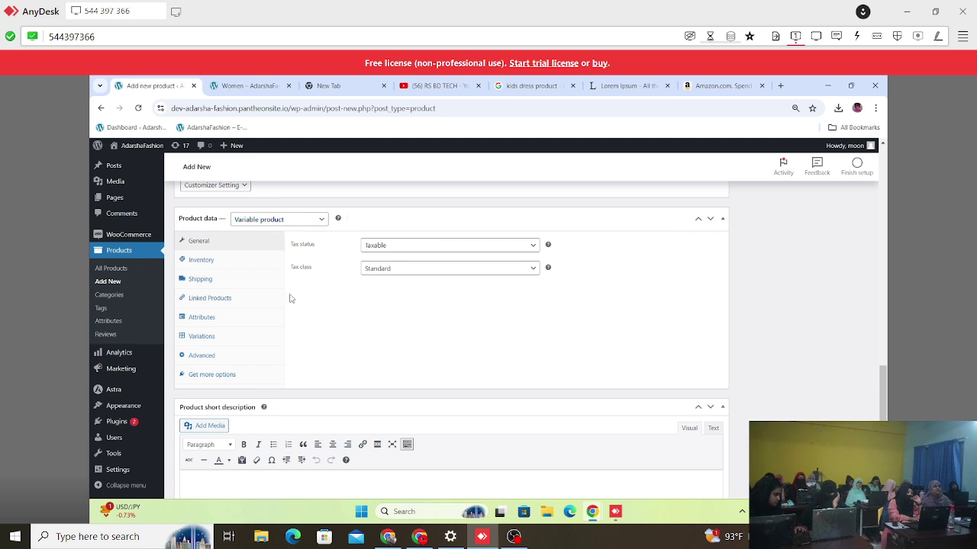
scroll(289, 300, "up", 5)
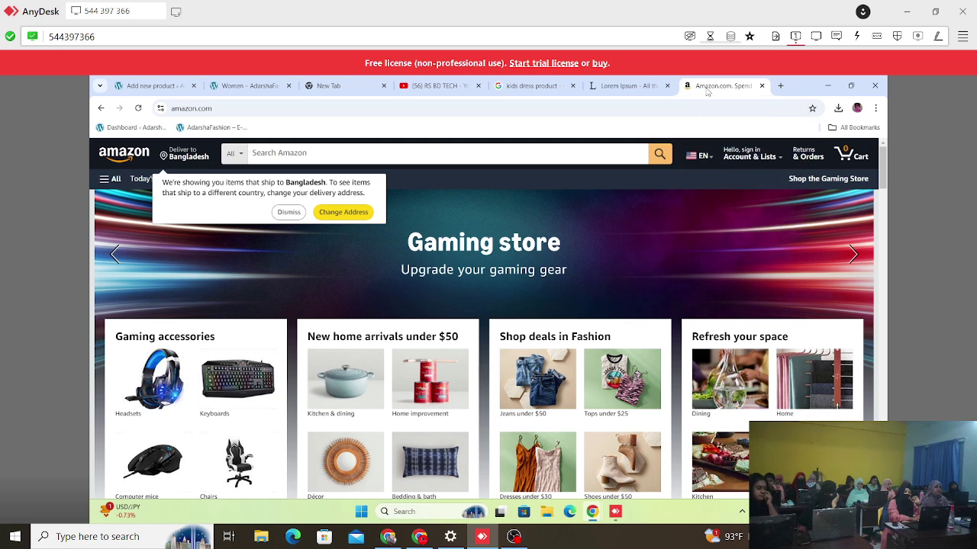
Switch to the open Amazon page and search the store for "watch".
left_click(708, 87)
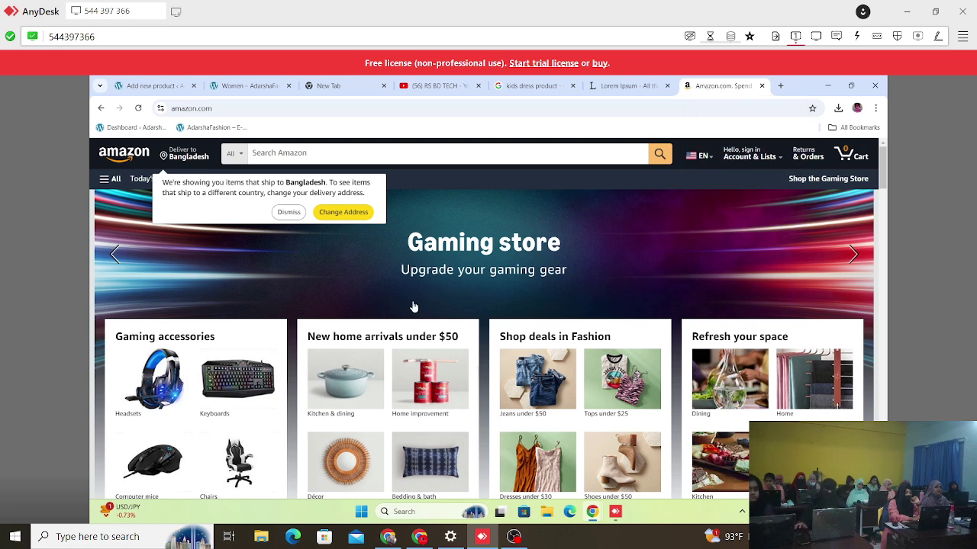
left_click(302, 154)
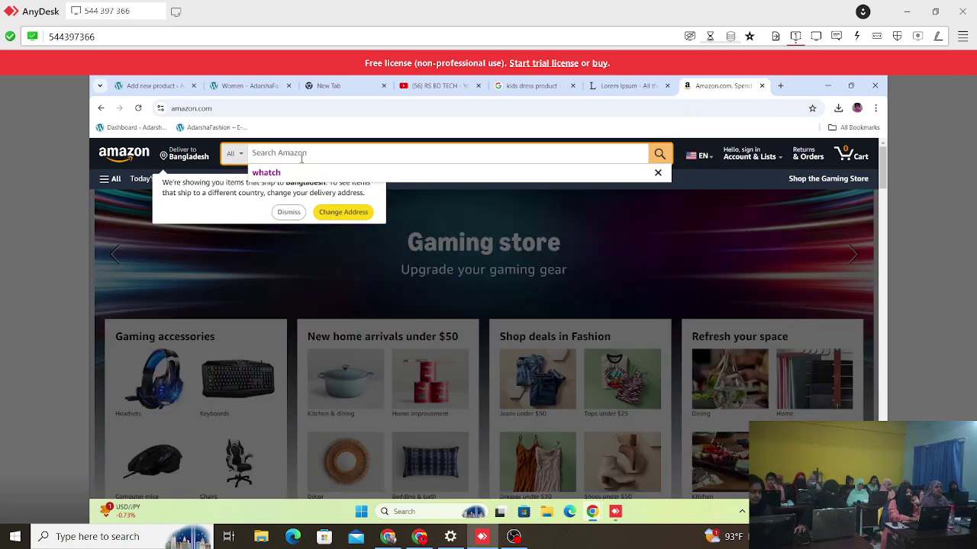
type("what")
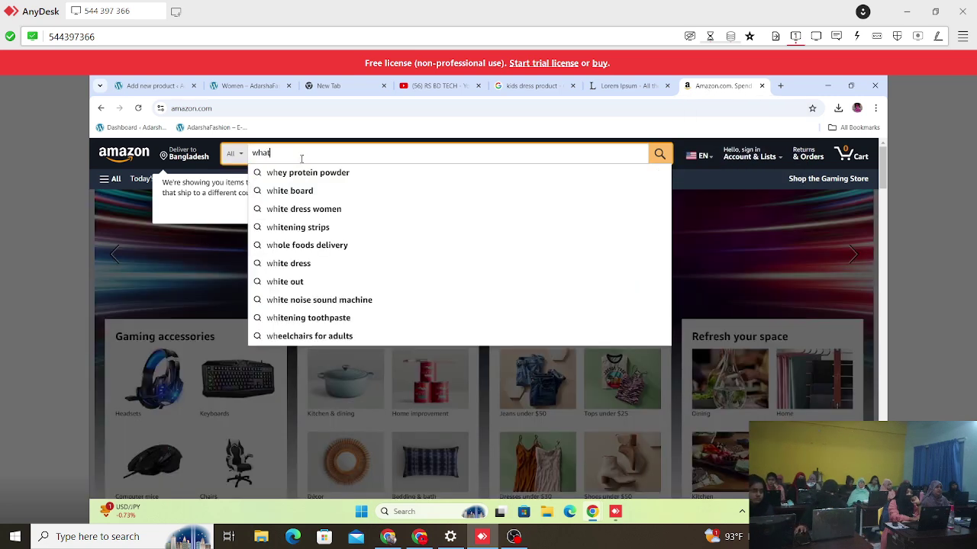
key("Return")
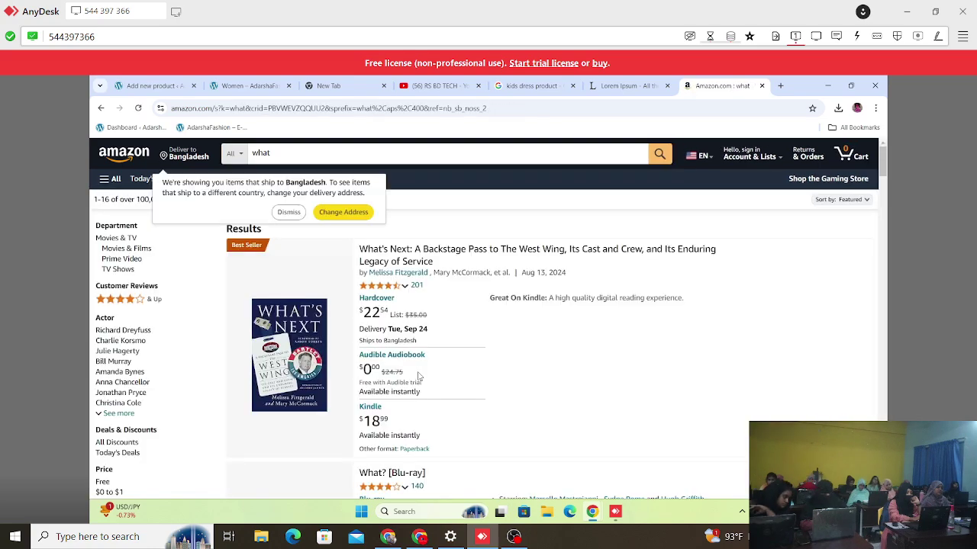
left_click(296, 151)
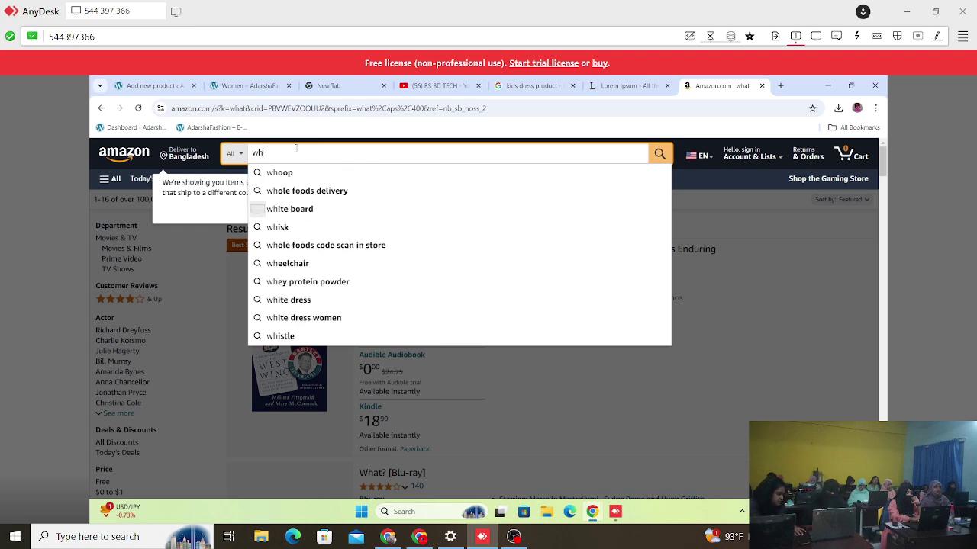
type("atch")
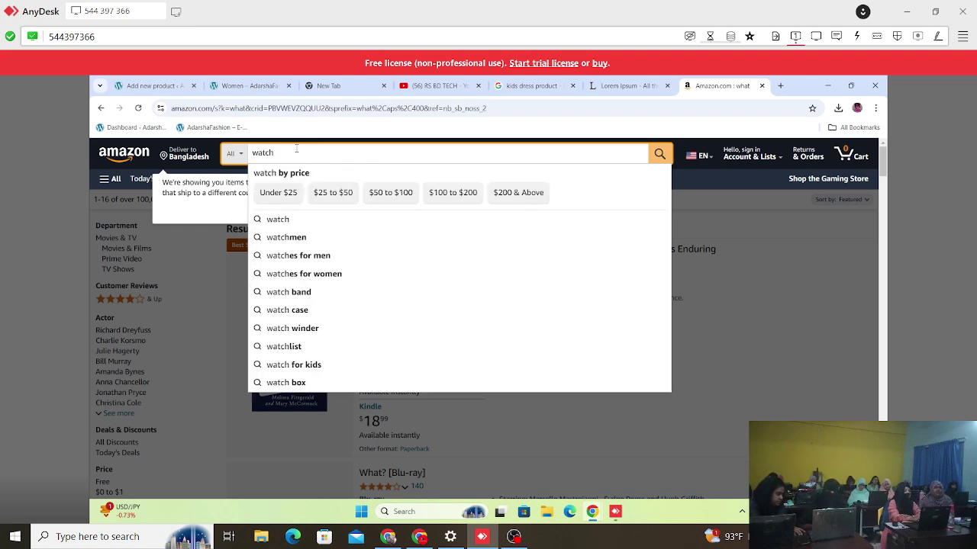
key("Return")
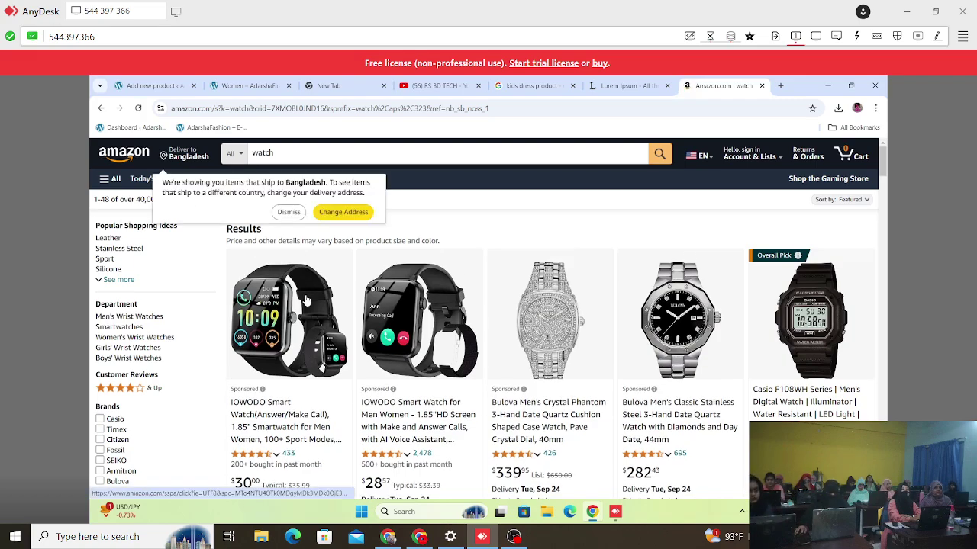
Browse the watch search results, comparing the models and styles on offer, and return to the start of the list.
scroll(306, 297, "down", 4)
scroll(297, 323, "down", 4)
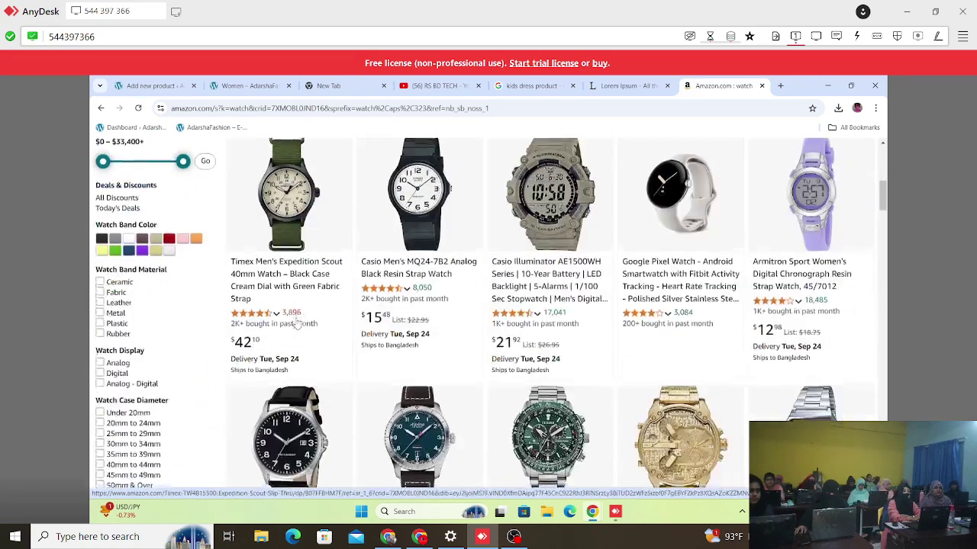
scroll(297, 323, "up", 5)
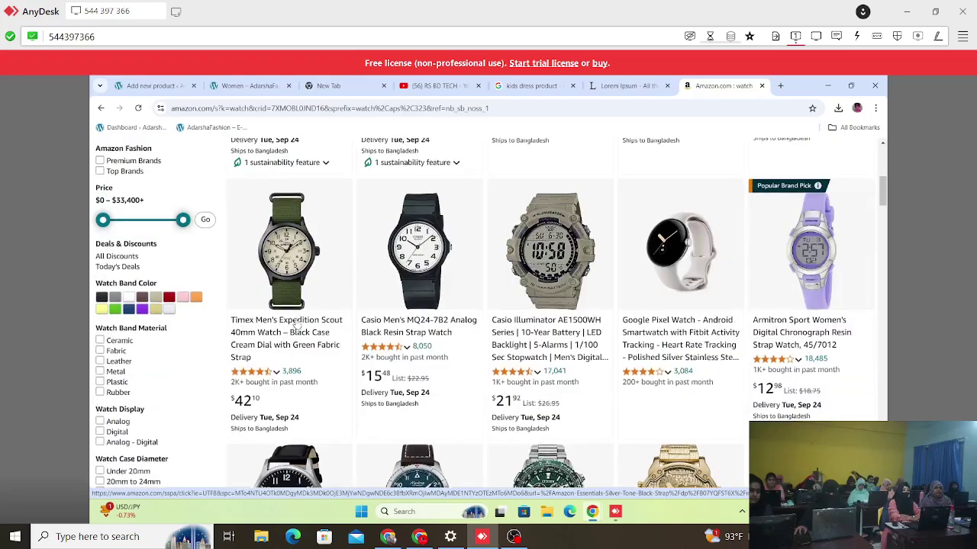
scroll(699, 433, "down", 3)
scroll(699, 433, "down", 6)
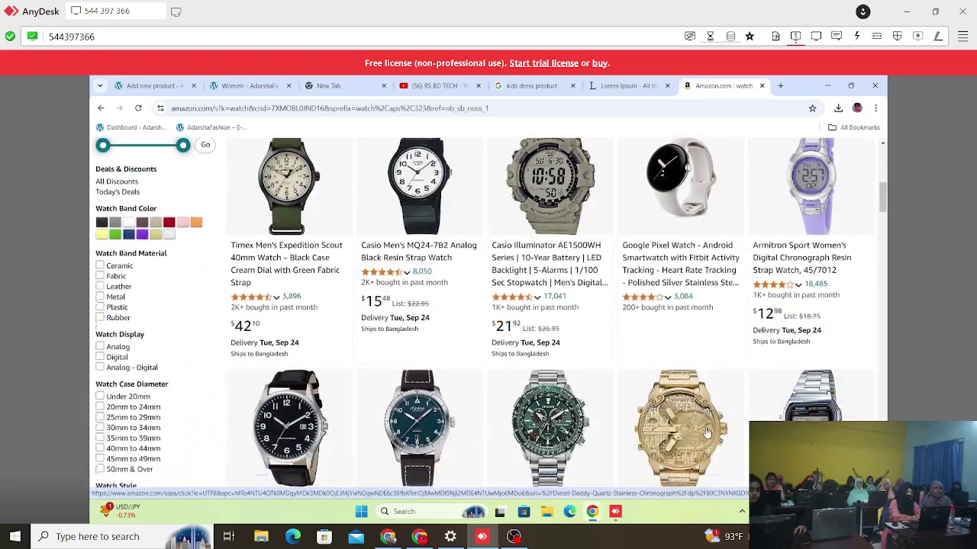
scroll(358, 418, "down", 5)
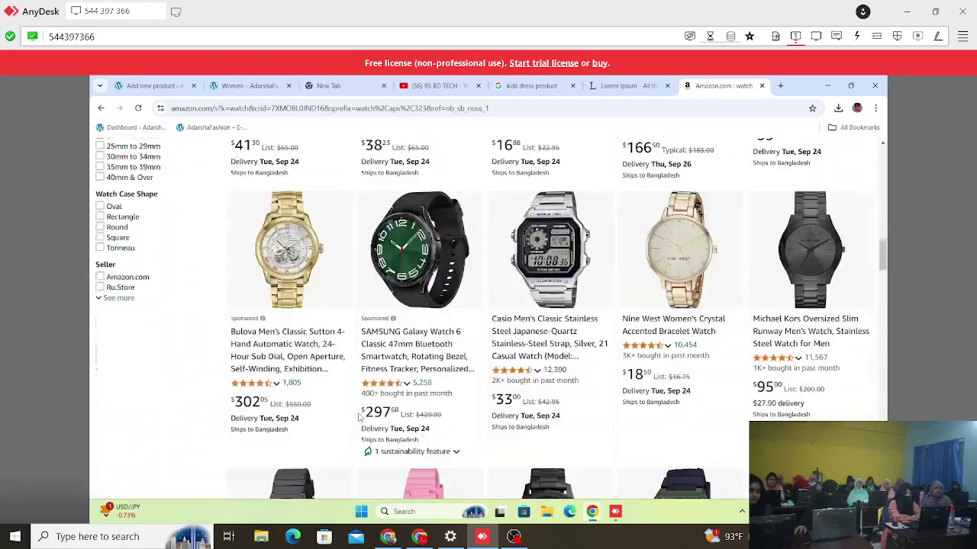
scroll(365, 416, "up", 15)
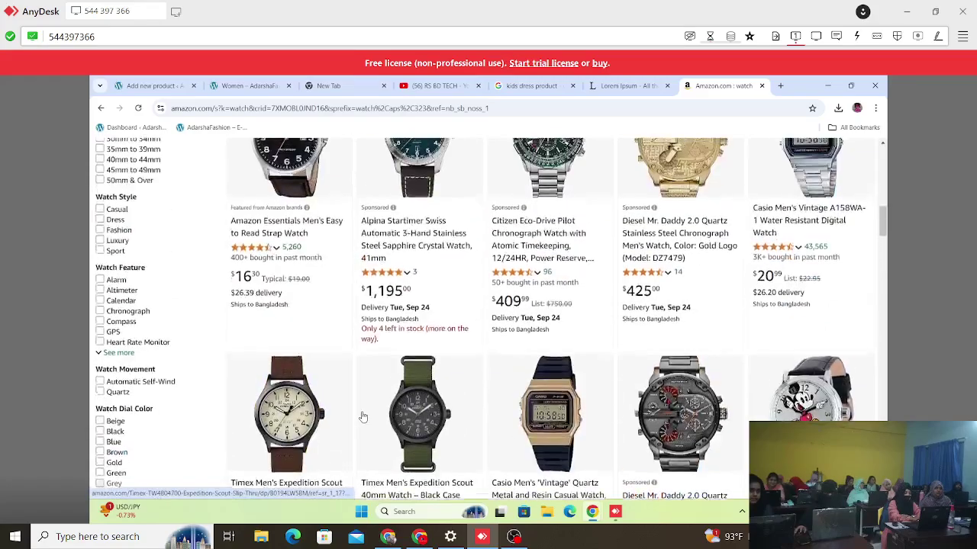
scroll(363, 416, "up", 1)
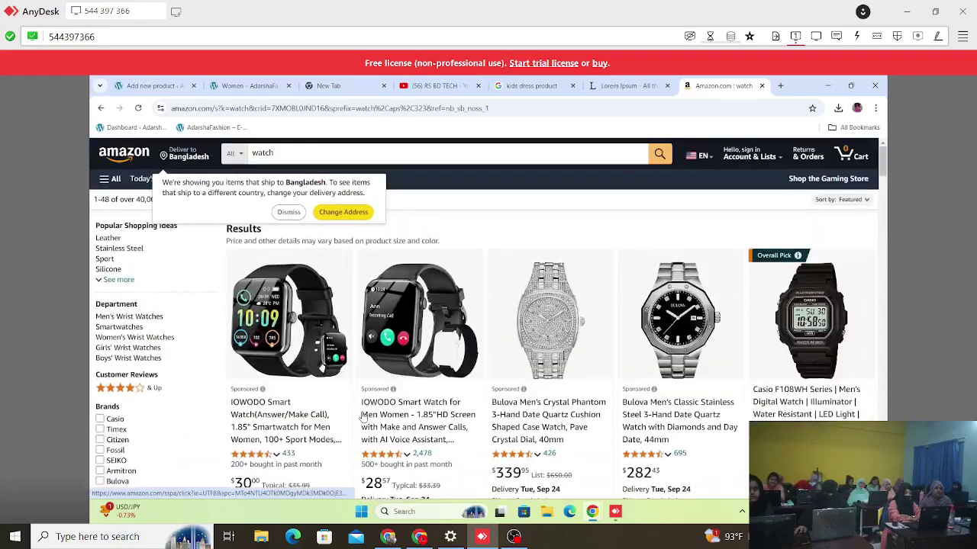
Dismiss the delivery country notice and open the green-dial Citizen Eco-Drive Pilot Chronograph Watch from the results.
left_click(290, 213)
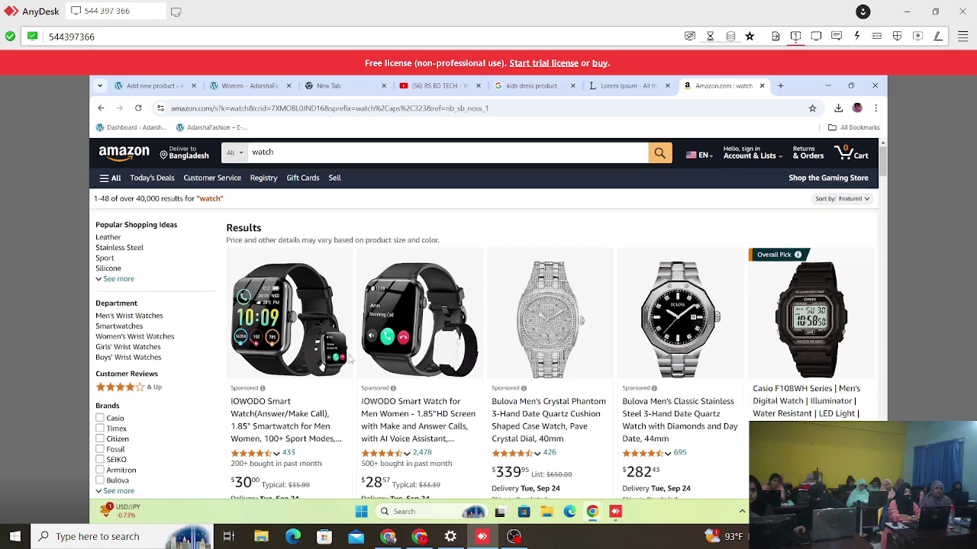
scroll(343, 320, "down", 5)
scroll(350, 359, "down", 3)
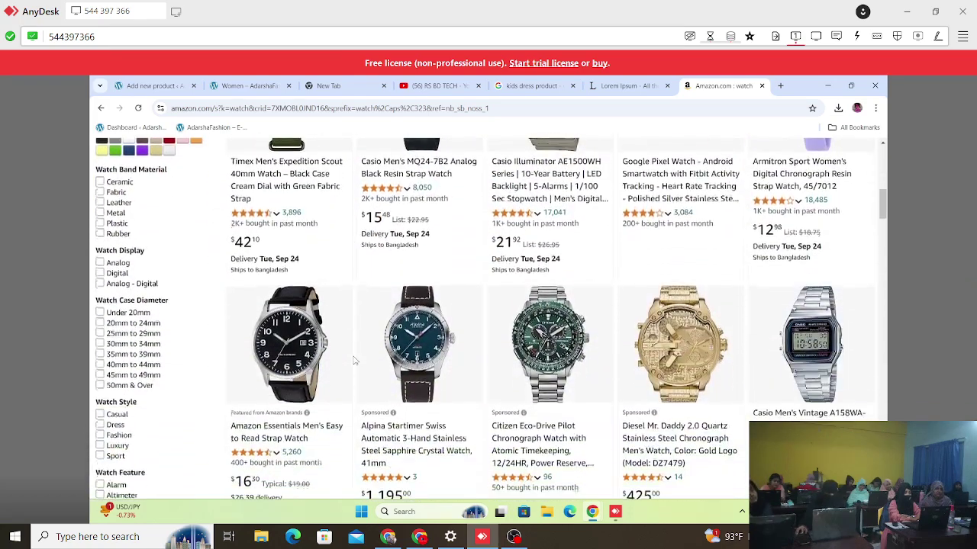
left_click(553, 343)
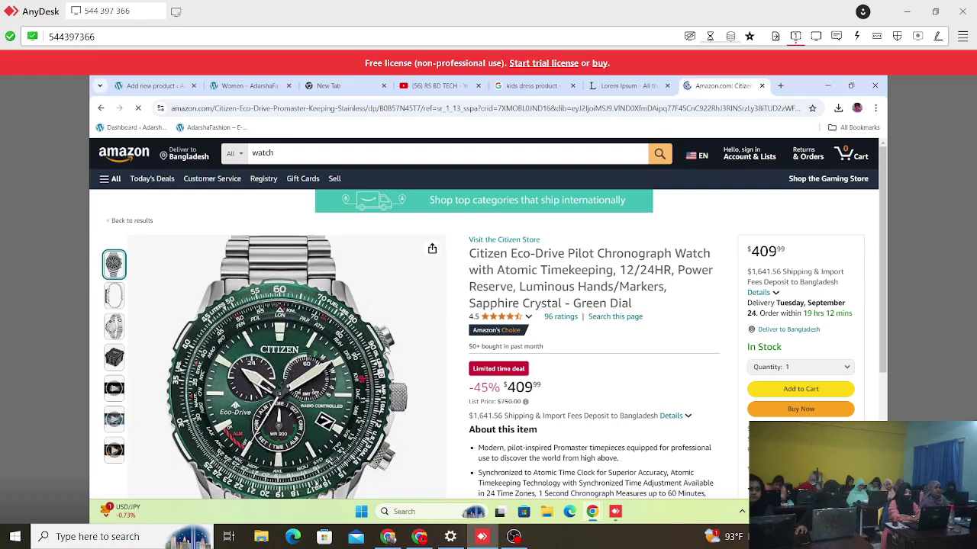
Review the pilot watch's details and recommended products, and open the Citizen Eco-Drive Men's Disney Mickey Mouse "Tee Time" watch.
scroll(183, 352, "down", 2)
scroll(309, 341, "down", 8)
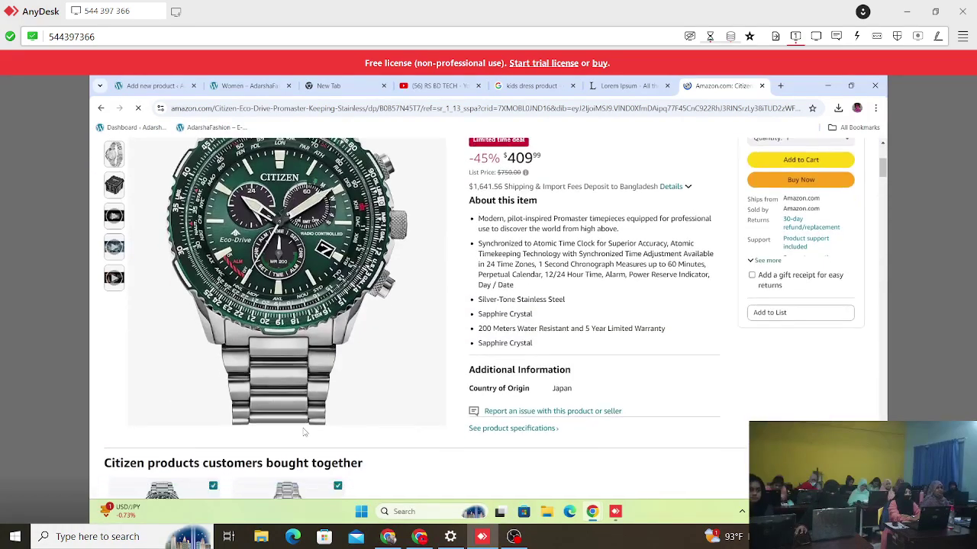
scroll(309, 341, "up", 8)
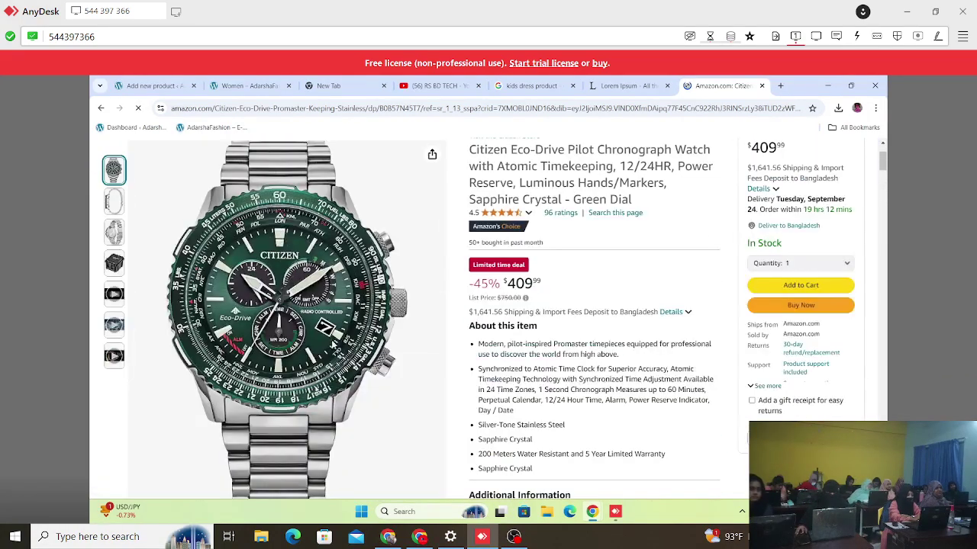
scroll(286, 401, "down", 3)
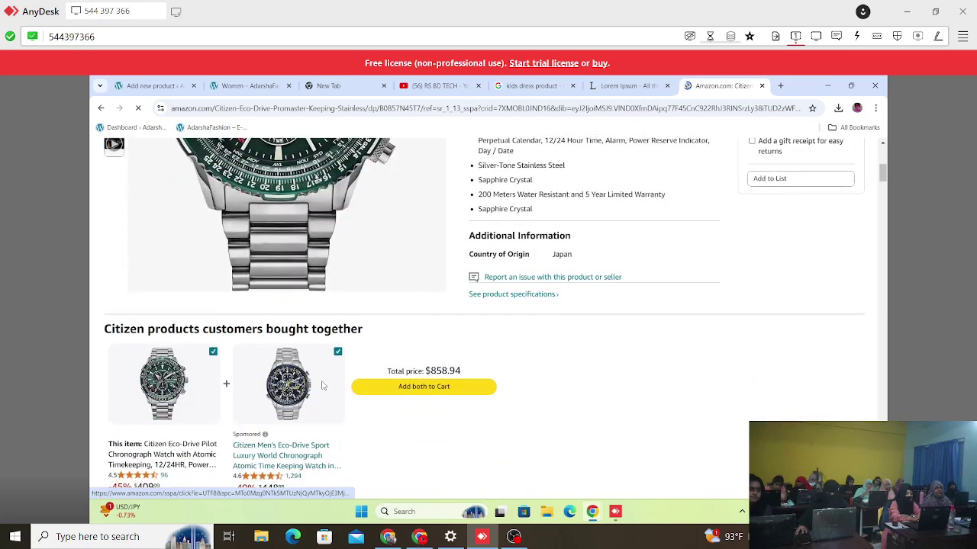
scroll(515, 379, "down", 1)
scroll(515, 379, "down", 6)
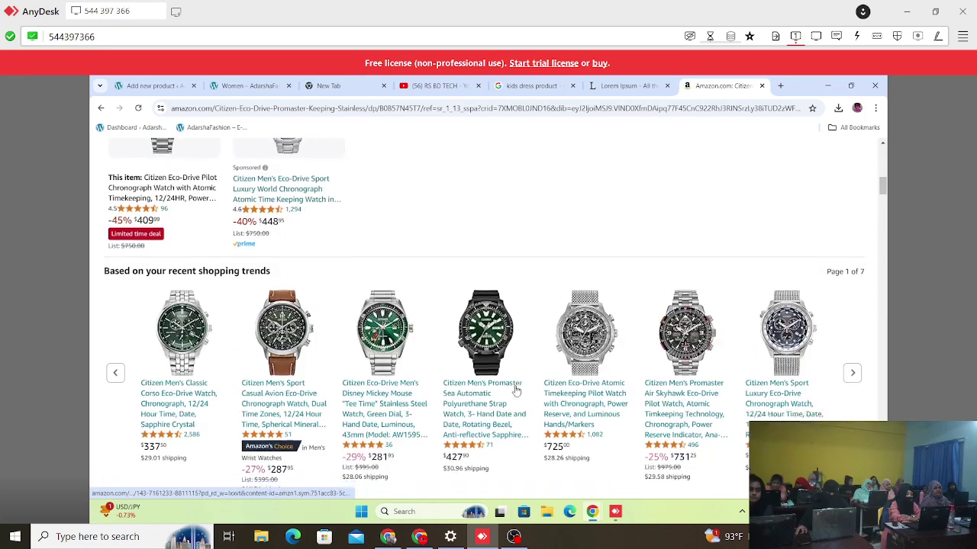
scroll(400, 260, "up", 5)
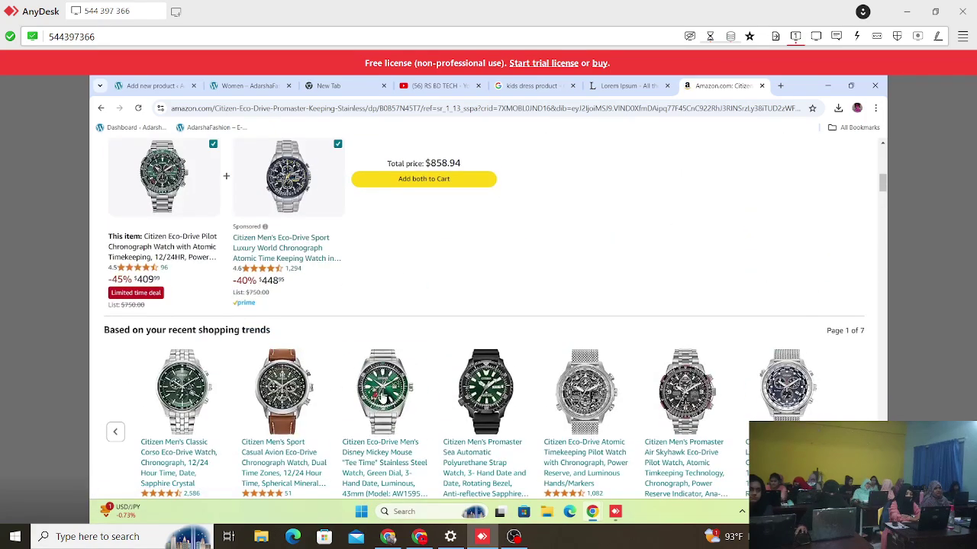
left_click(382, 396)
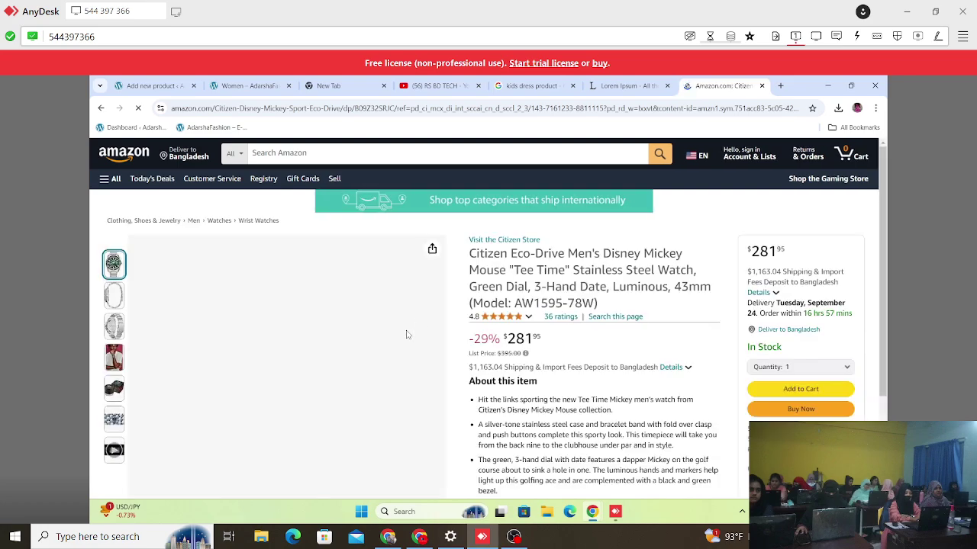
Look over the "Tee Time" watch's description, additional information and the recommended watches further down its page.
scroll(304, 370, "down", 3)
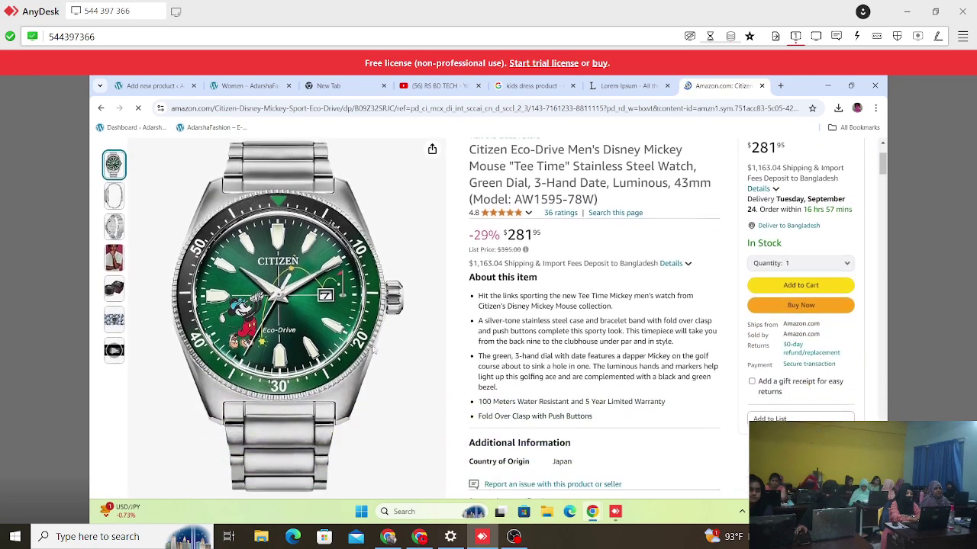
scroll(399, 427, "down", 2)
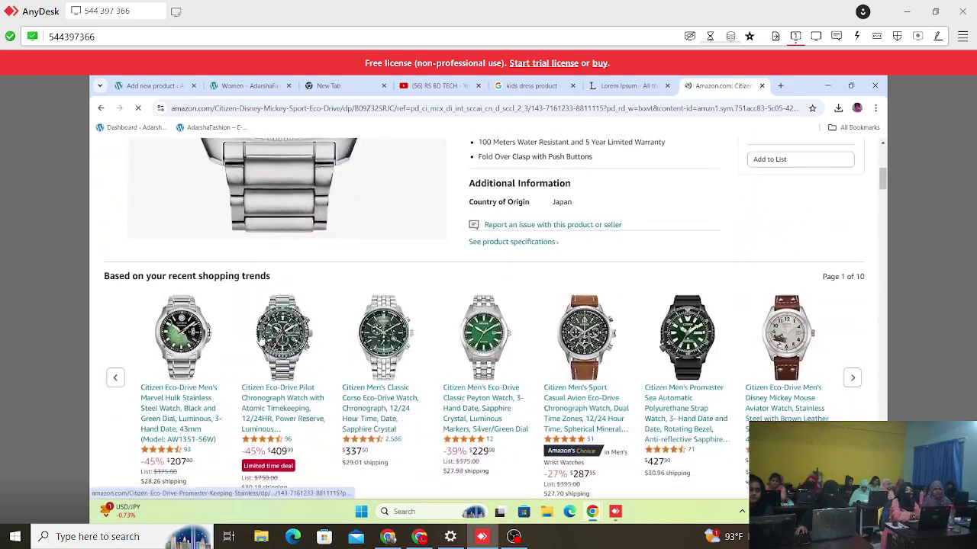
scroll(503, 338, "up", 2)
scroll(503, 338, "up", 5)
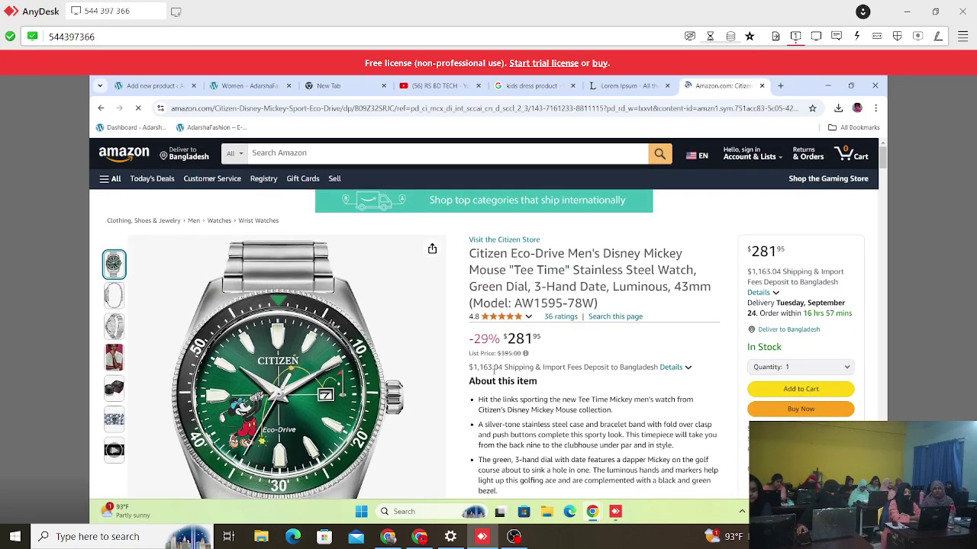
scroll(341, 373, "down", 3)
scroll(341, 374, "down", 2)
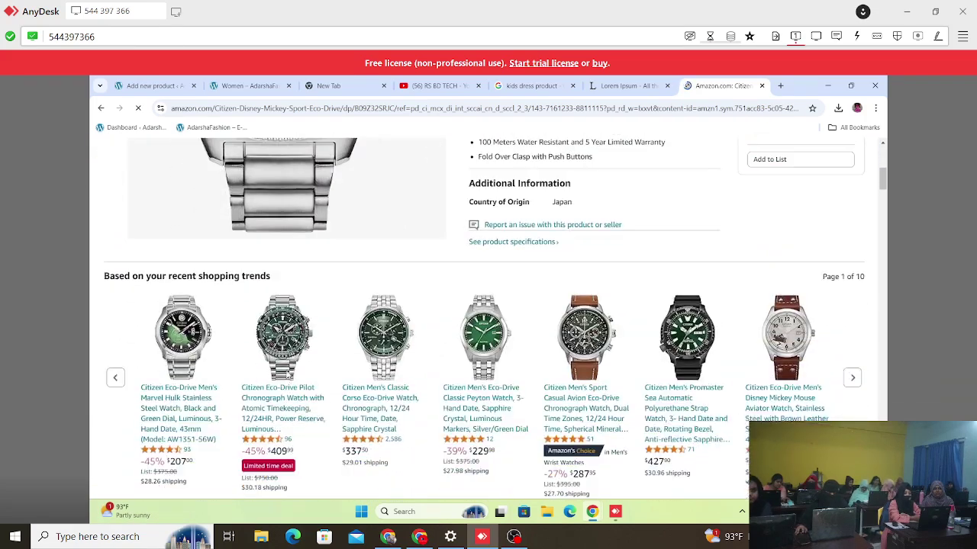
Preview the "Tee Time" watch's gallery images, including the side view, case back and the photo of it being worn.
scroll(341, 374, "up", 3)
mouse_move(114, 175)
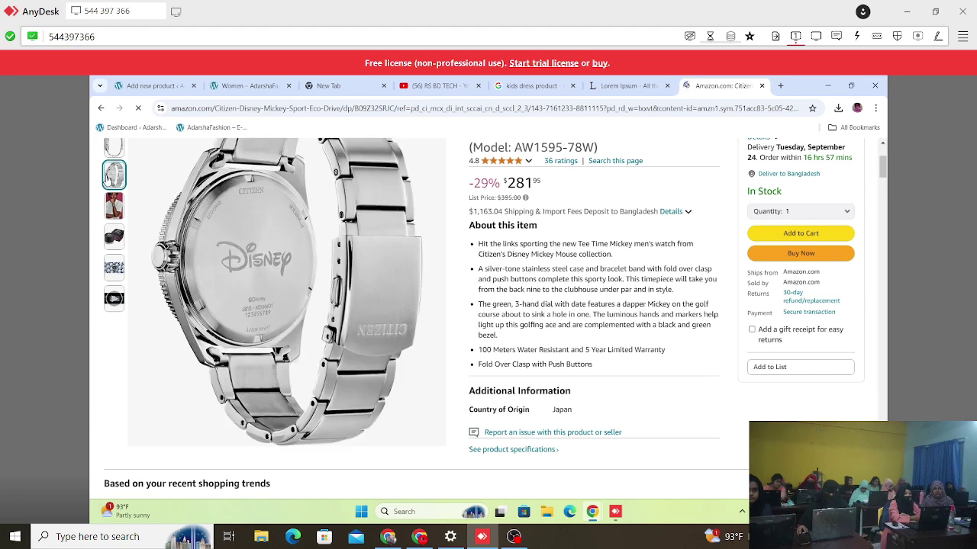
scroll(128, 206, "up", 3)
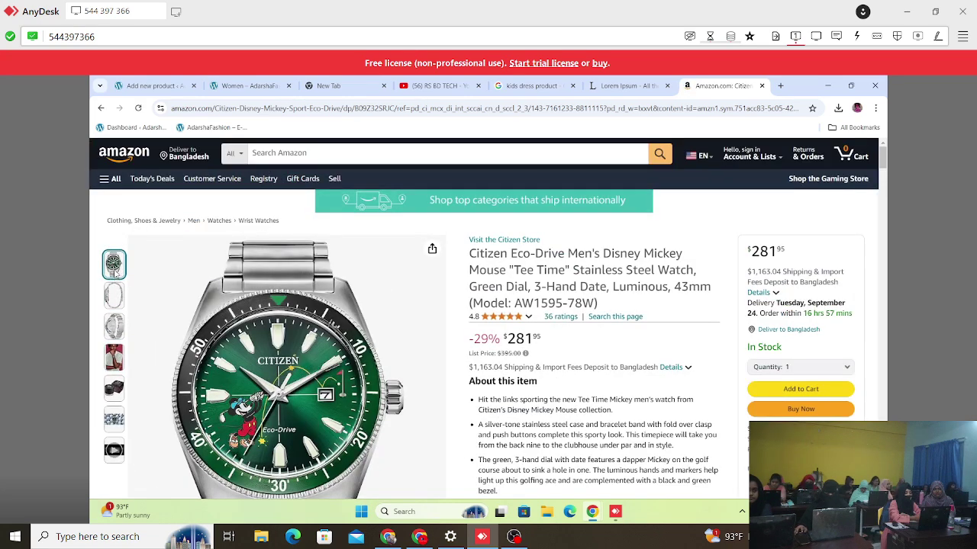
mouse_move(117, 303)
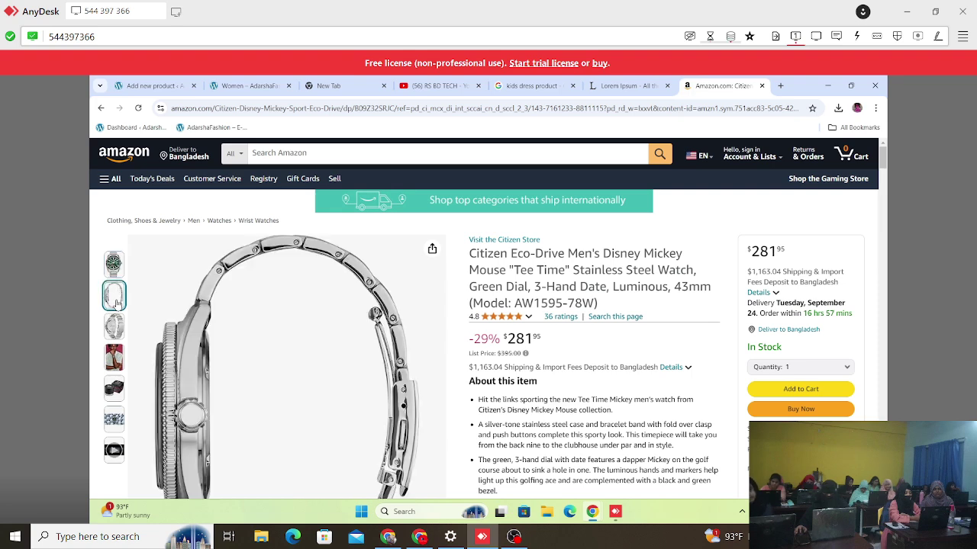
mouse_move(115, 333)
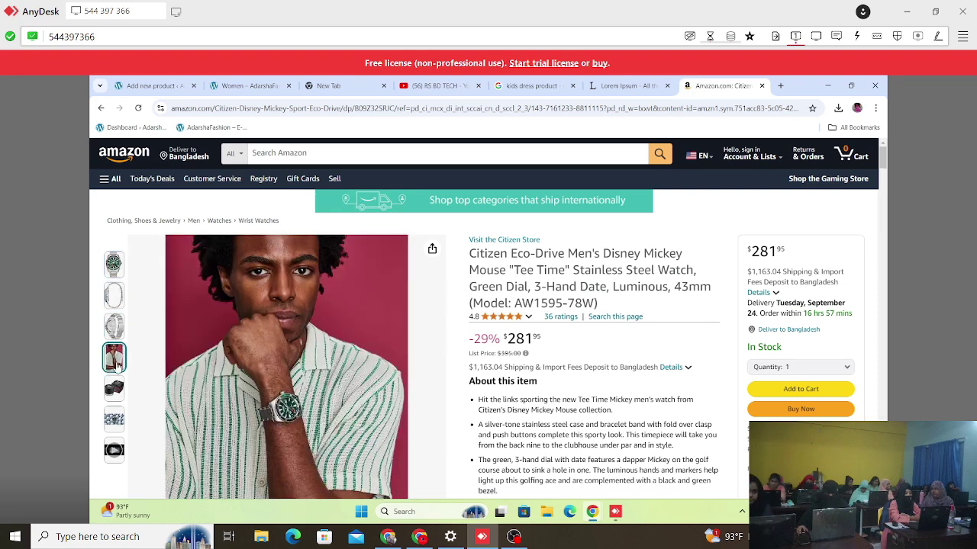
Preview the "Tee Time" watch's packaging and video, and open the blue Citizen Men's Classic Eco-Drive Watch with 3-Hand Day and Date from the recommendations.
mouse_move(122, 399)
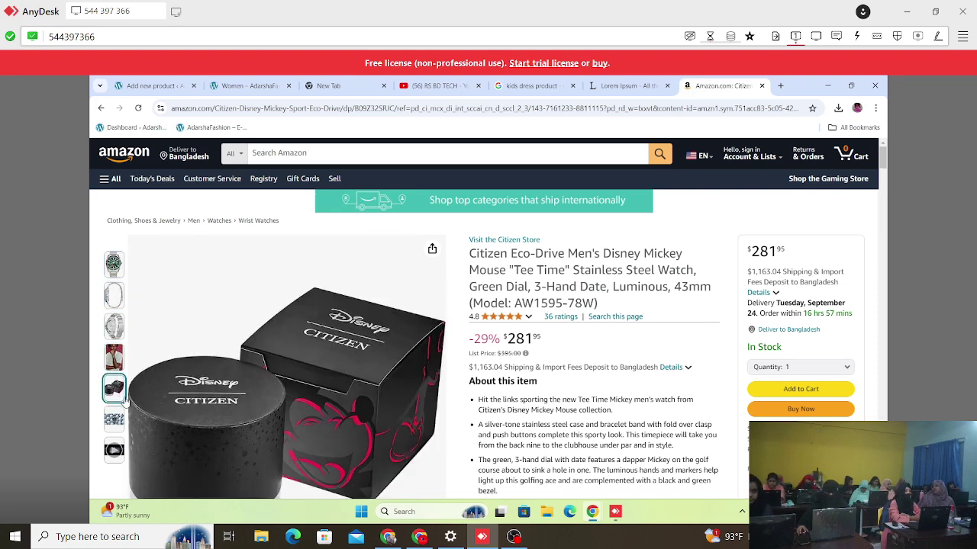
scroll(122, 397, "down", 2)
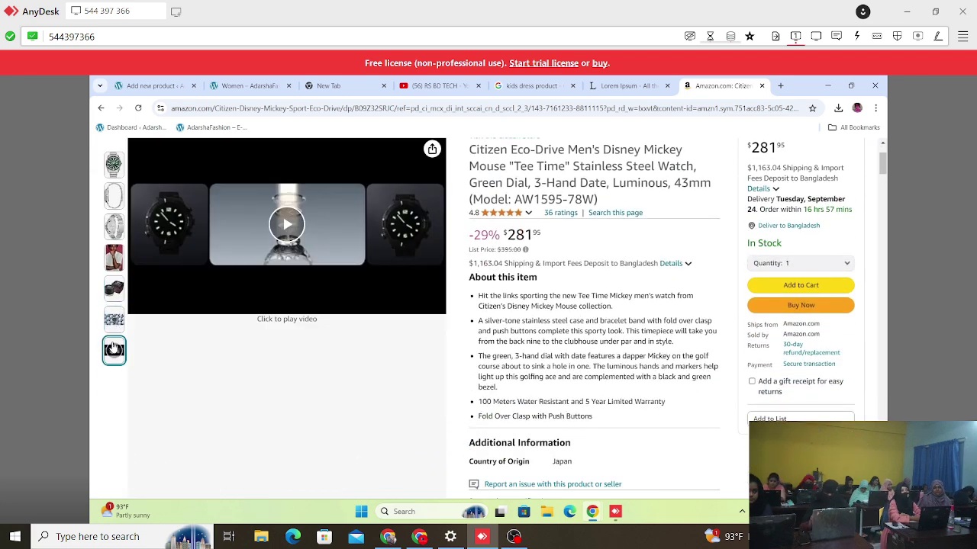
mouse_move(115, 350)
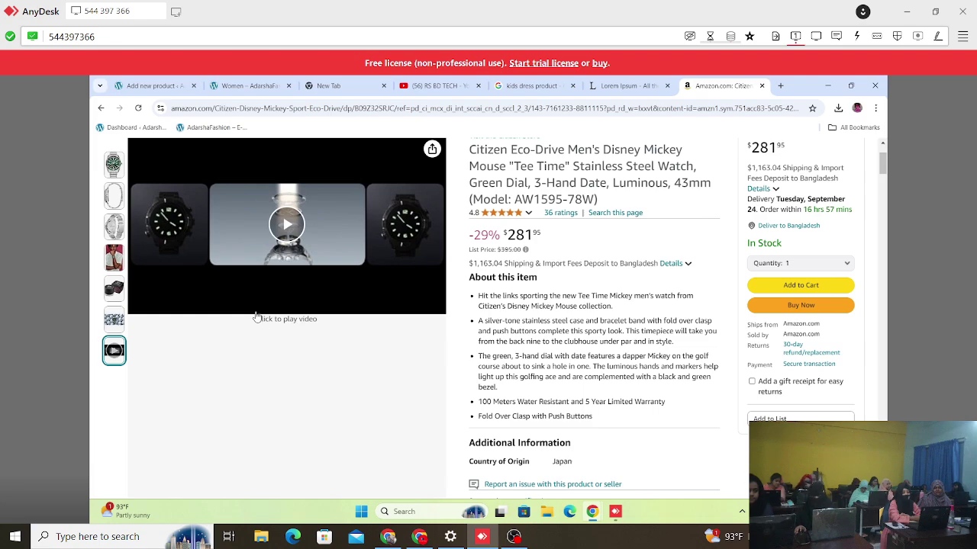
scroll(256, 318, "up", 3)
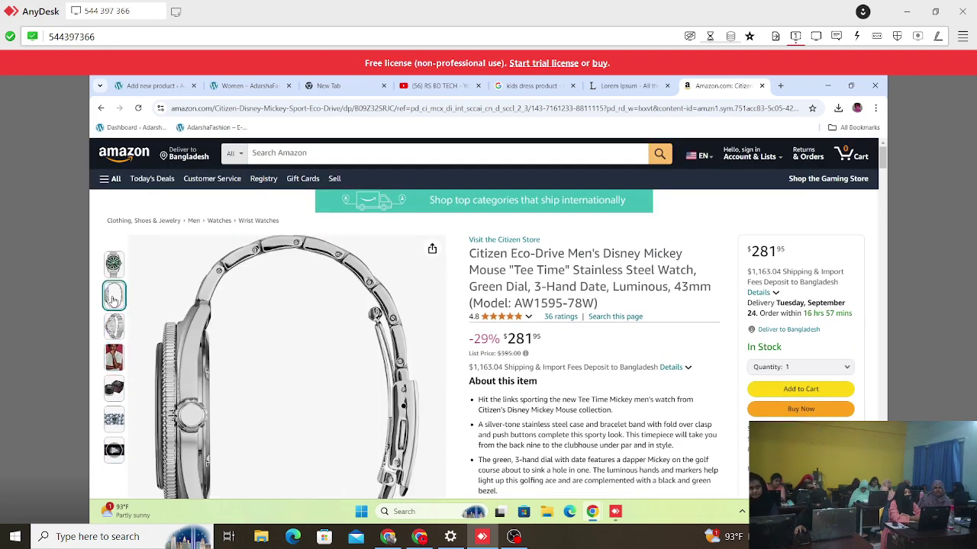
mouse_move(116, 272)
scroll(508, 377, "down", 10)
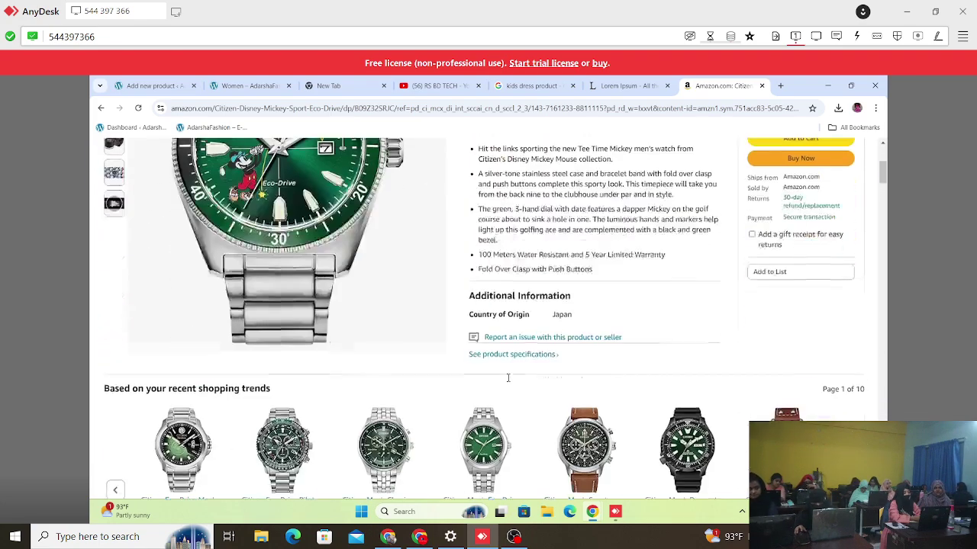
scroll(510, 382, "down", 3)
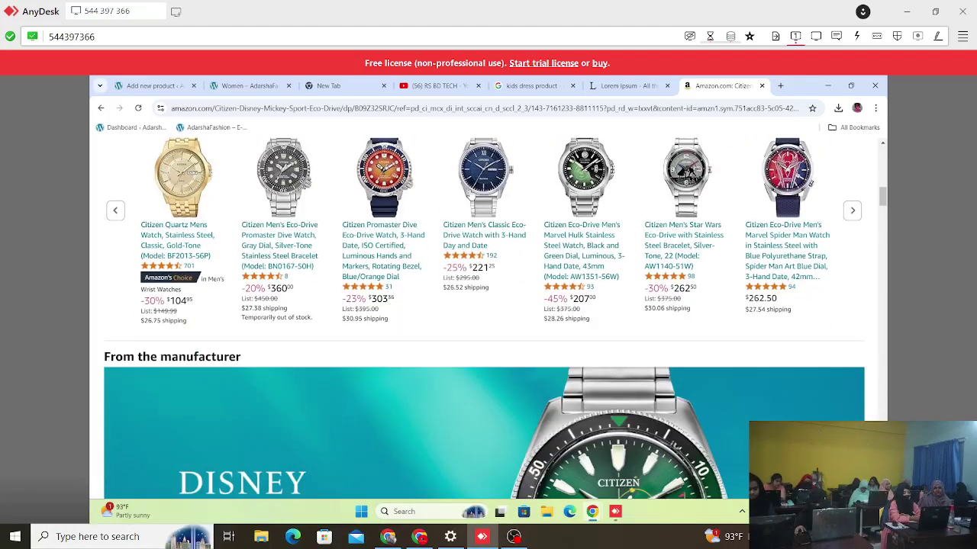
left_click(471, 194)
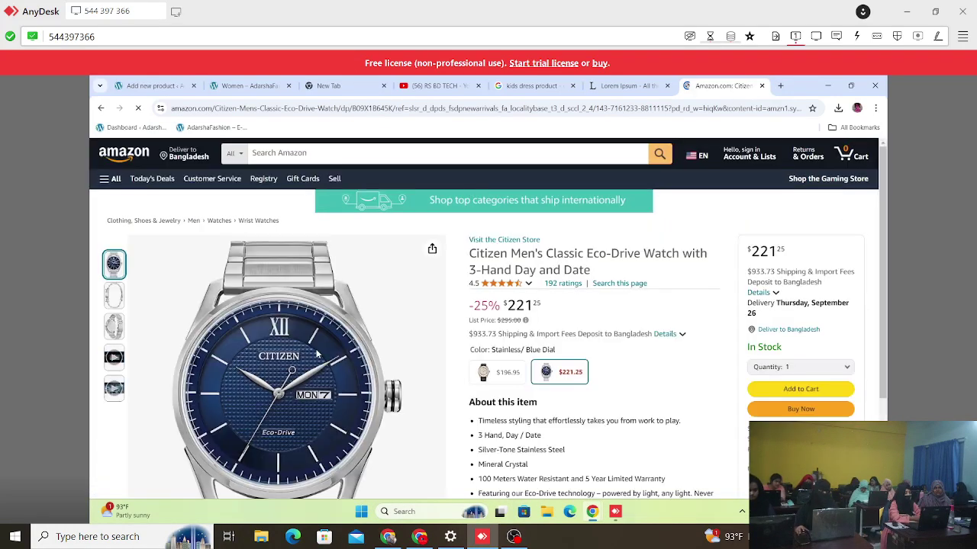
Review the 3-Hand Day and Date watch's details and open the Classic Corso Eco-Drive chronograph offered together with it.
scroll(493, 261, "down", 2)
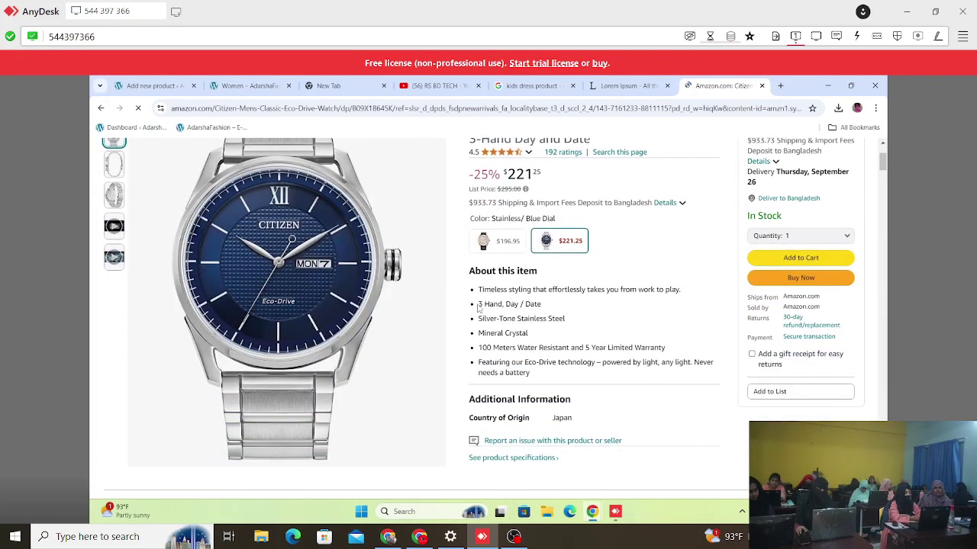
scroll(408, 405, "down", 10)
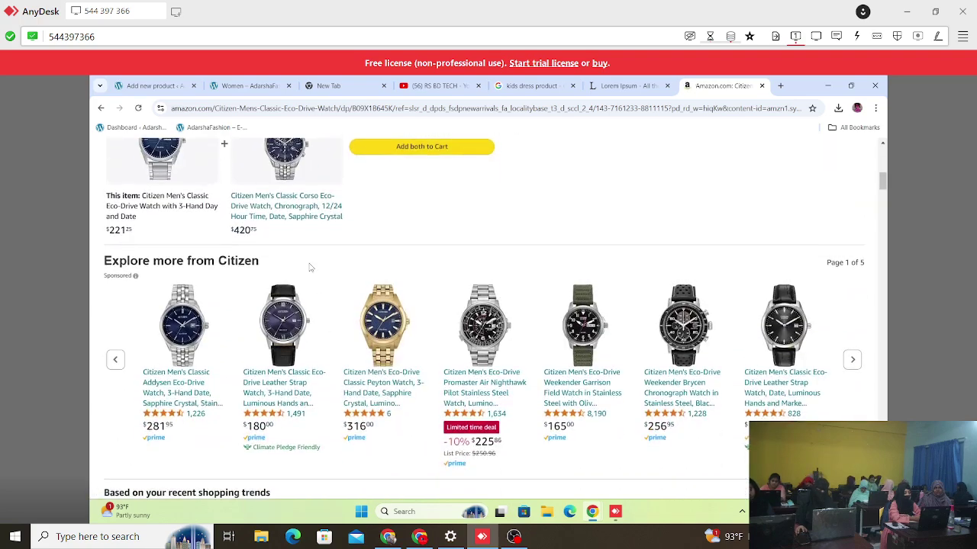
scroll(313, 290, "up", 2)
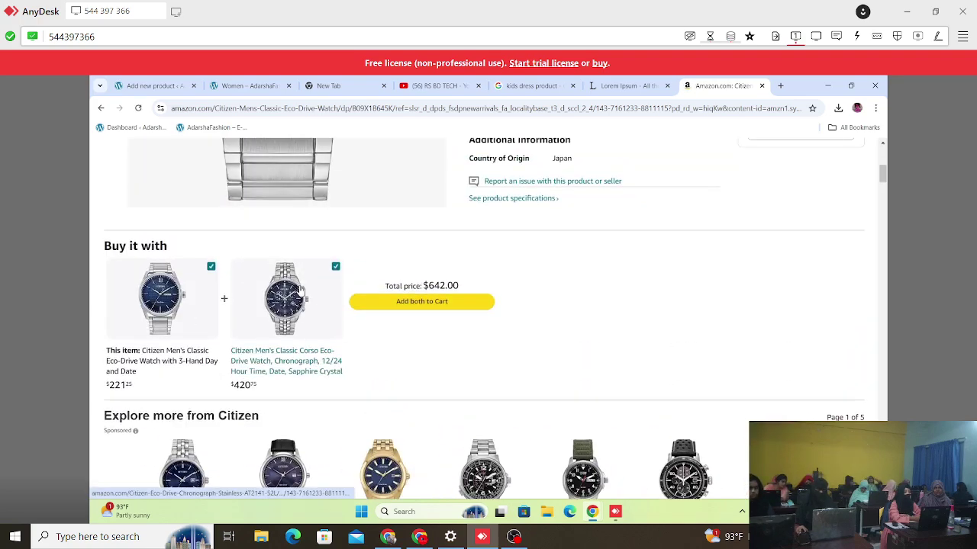
scroll(285, 259, "up", 3)
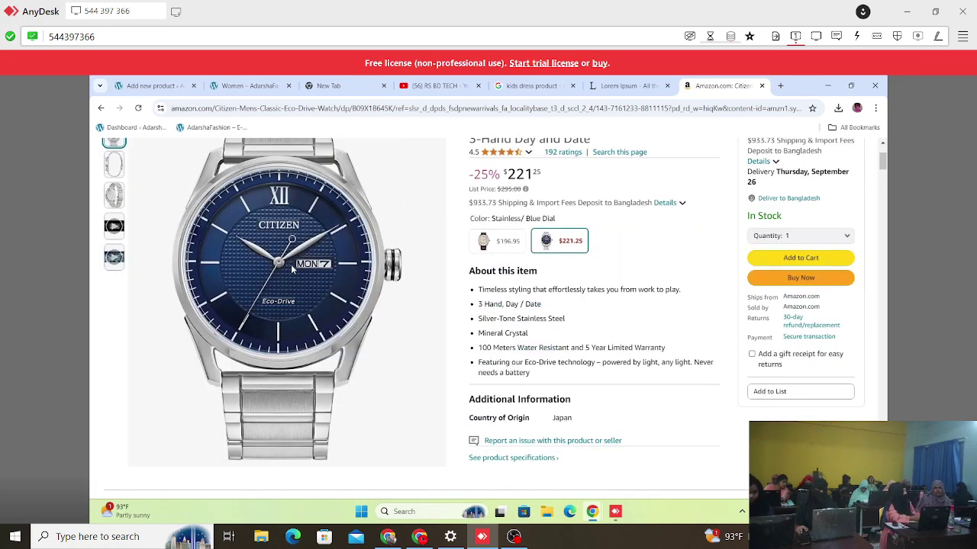
scroll(285, 257, "down", 5)
left_click(282, 169)
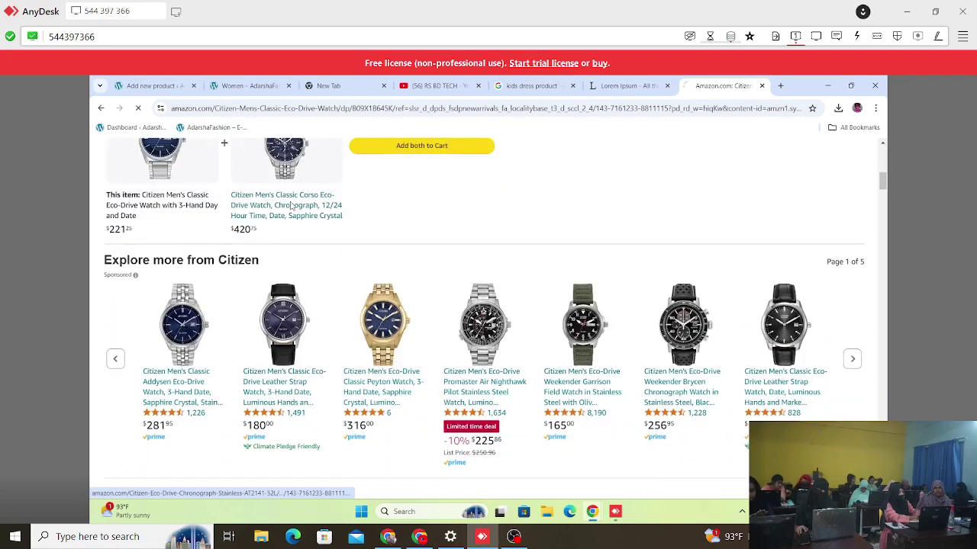
Examine the Classic Corso watch's price, color options, product details and description, with the page enlarged.
scroll(470, 271, "down", 3)
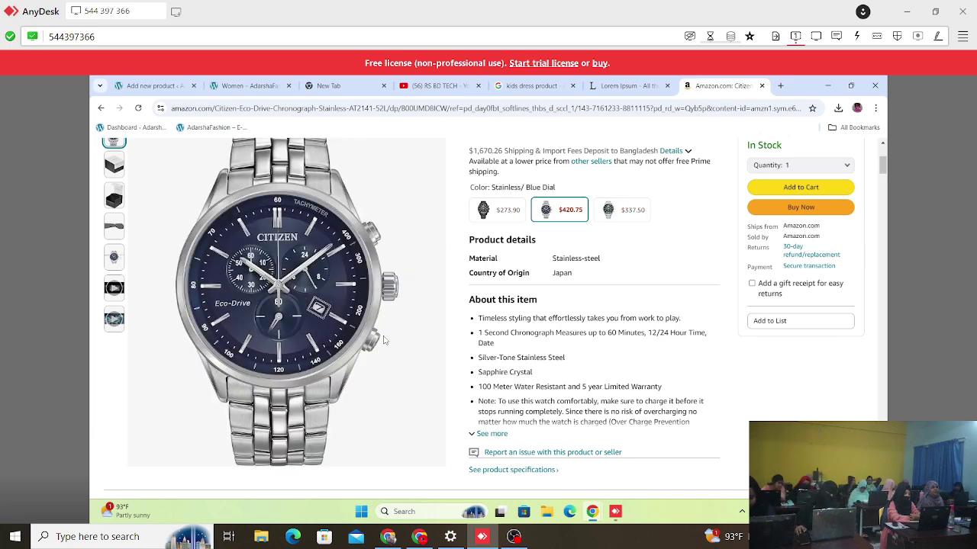
scroll(384, 340, "up", 1)
scroll(384, 341, "up", 1)
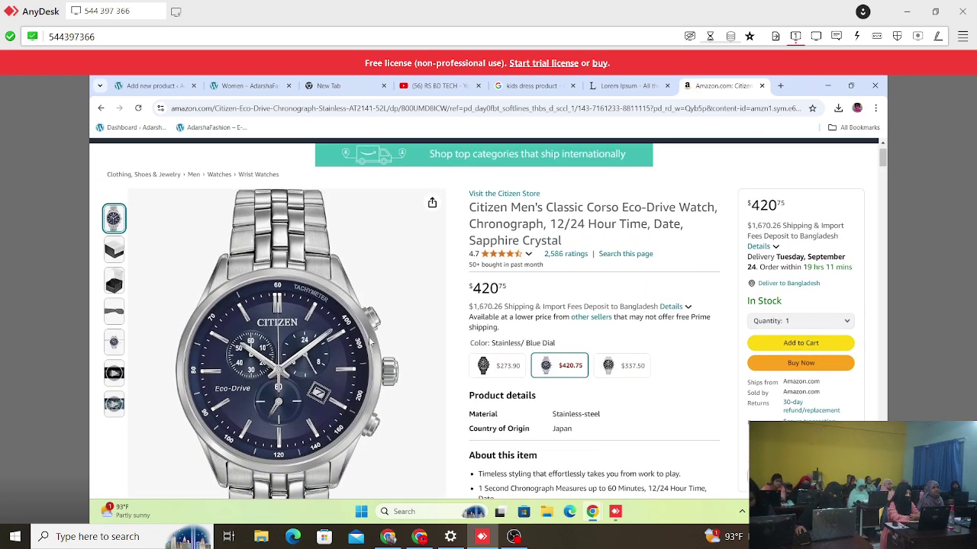
scroll(329, 355, "down", 1)
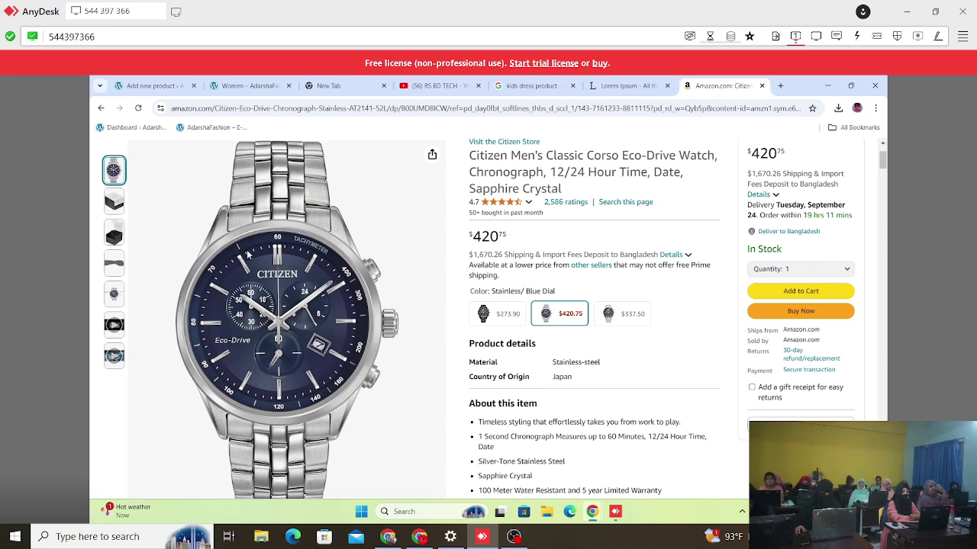
scroll(496, 339, "down", 2)
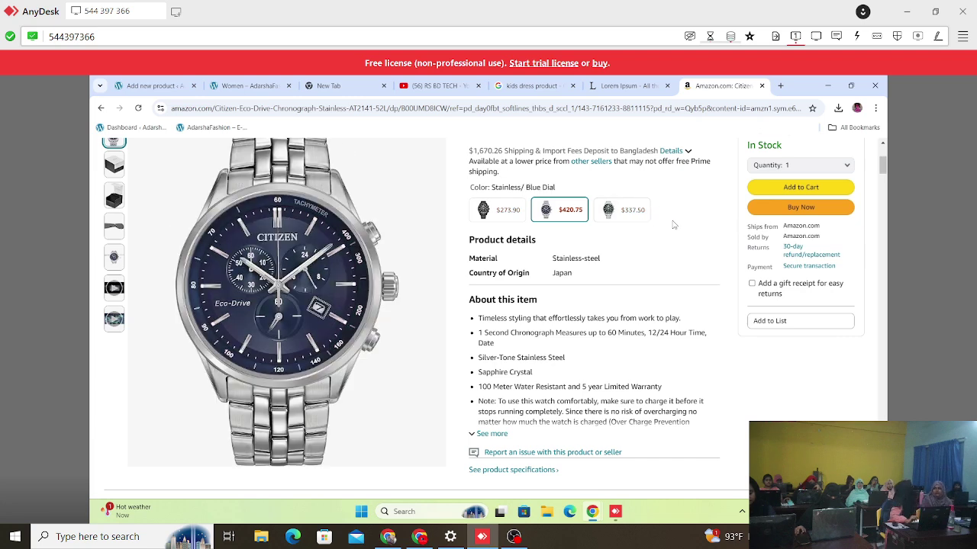
scroll(673, 225, "up", 1, "ctrl")
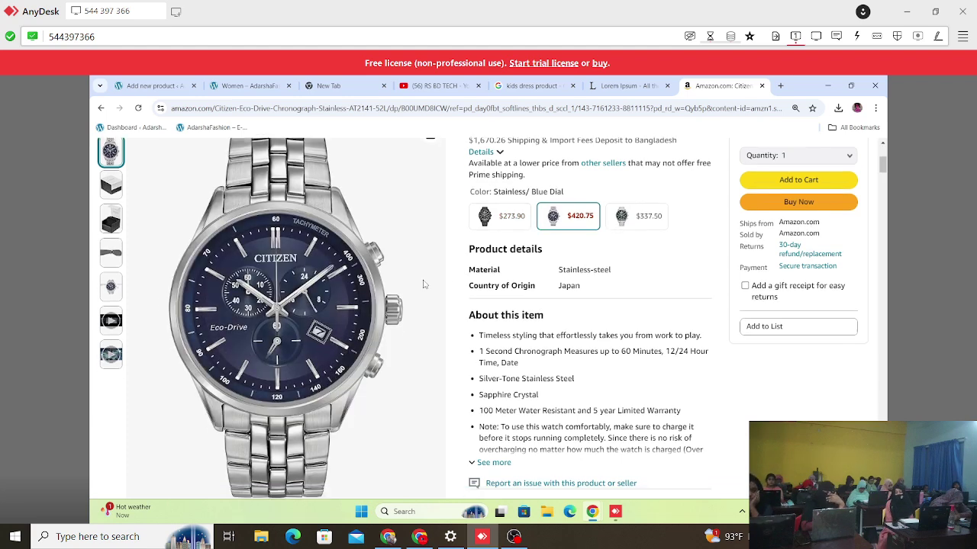
scroll(418, 286, "down", 3)
scroll(415, 291, "up", 3)
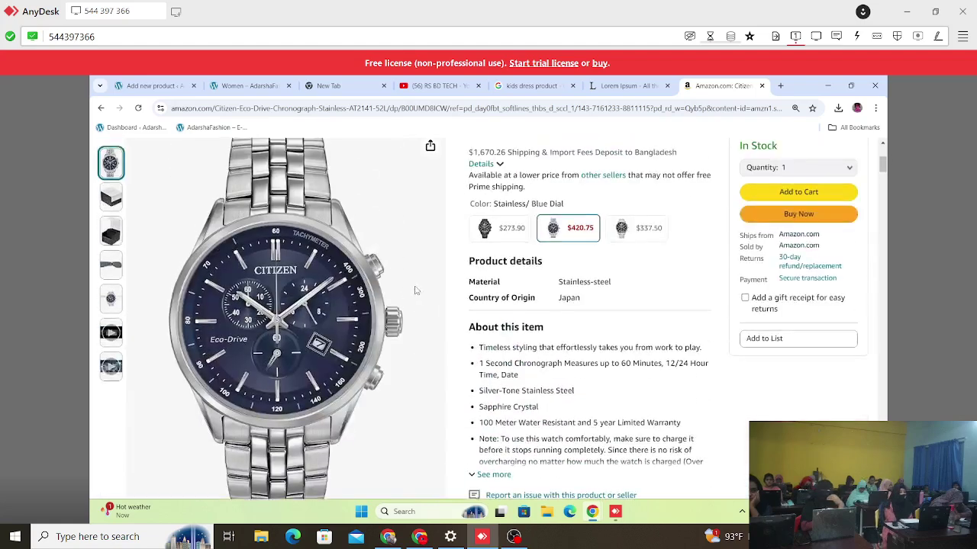
Save the Stainless/Blue Dial watch image as a JPEG in the Downloads folder.
right_click(300, 255)
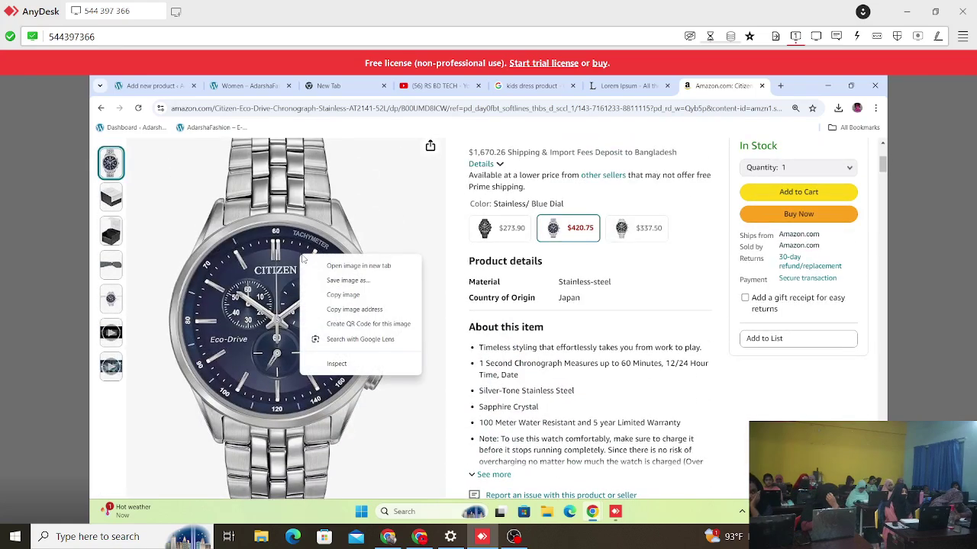
left_click(348, 280)
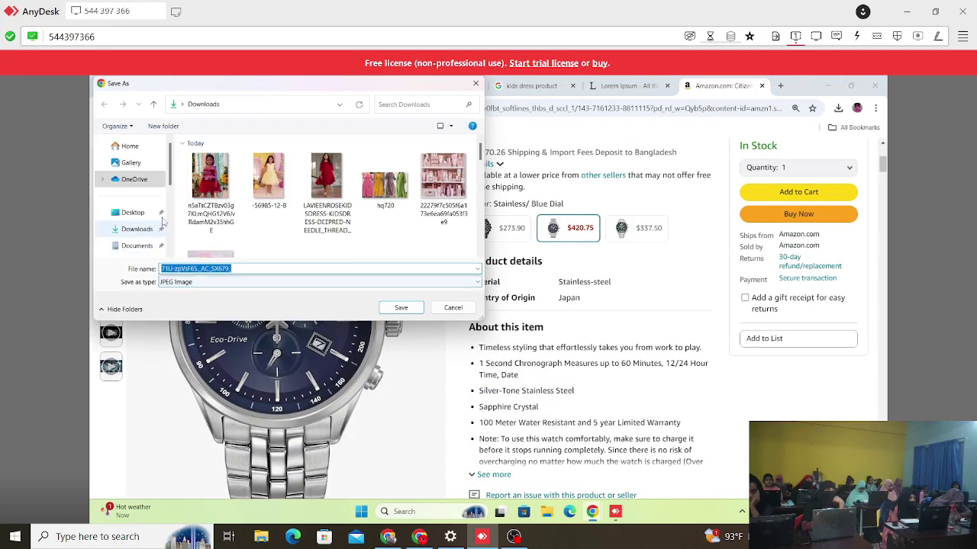
left_click(137, 229)
left_click(397, 307)
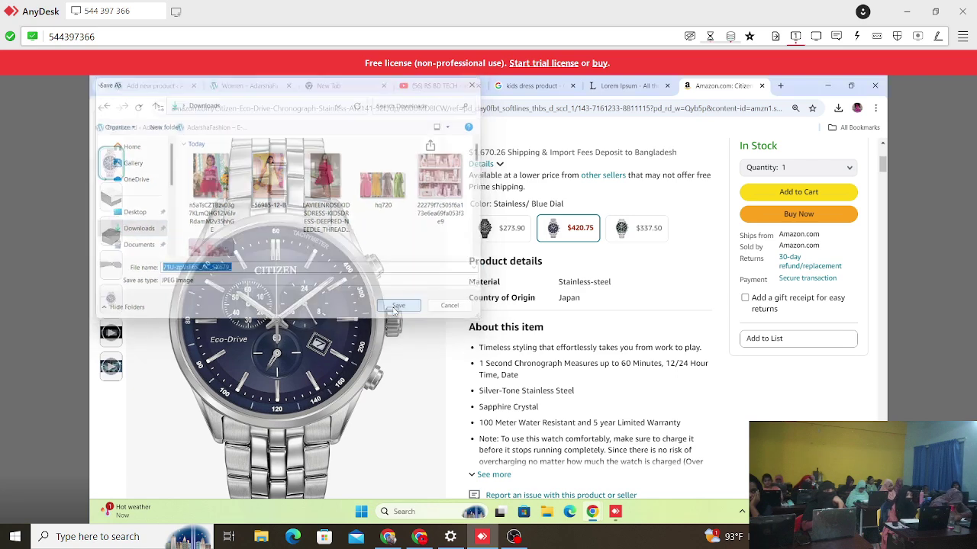
Choose the Black Ion-Plated color and save its watch image as a JPEG in Downloads.
left_click(488, 233)
right_click(332, 267)
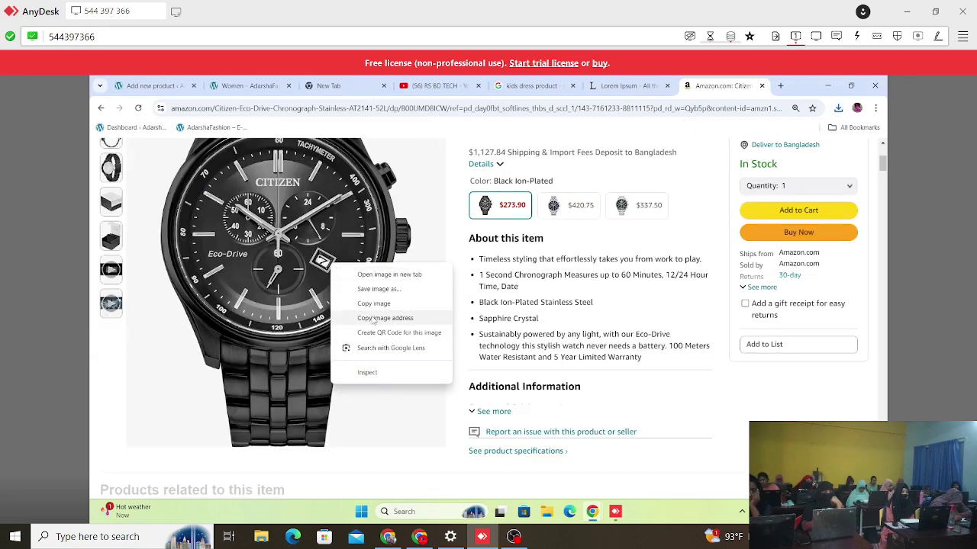
left_click(392, 293)
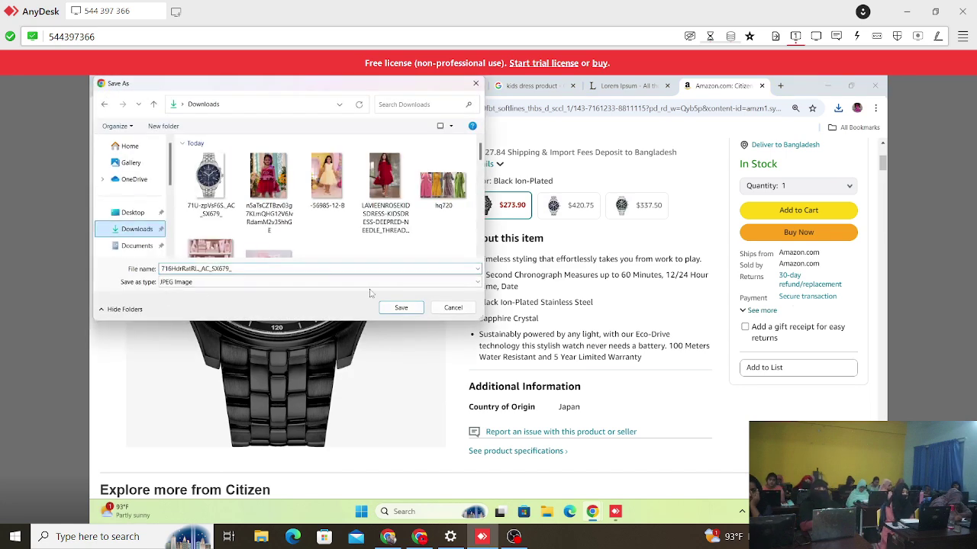
left_click(399, 307)
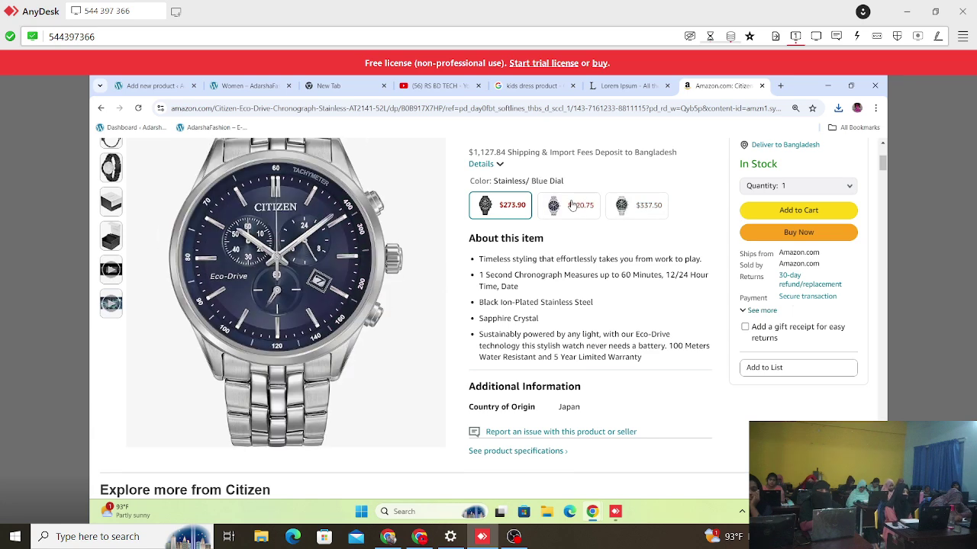
Choose the Stainless/Green Dial color and save its watch image as a JPEG in Downloads.
left_click(639, 214)
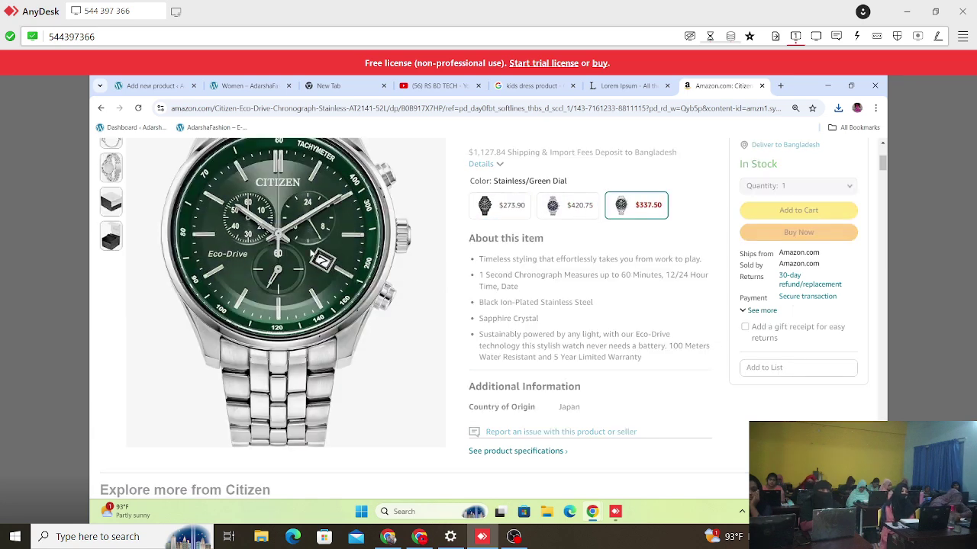
right_click(311, 254)
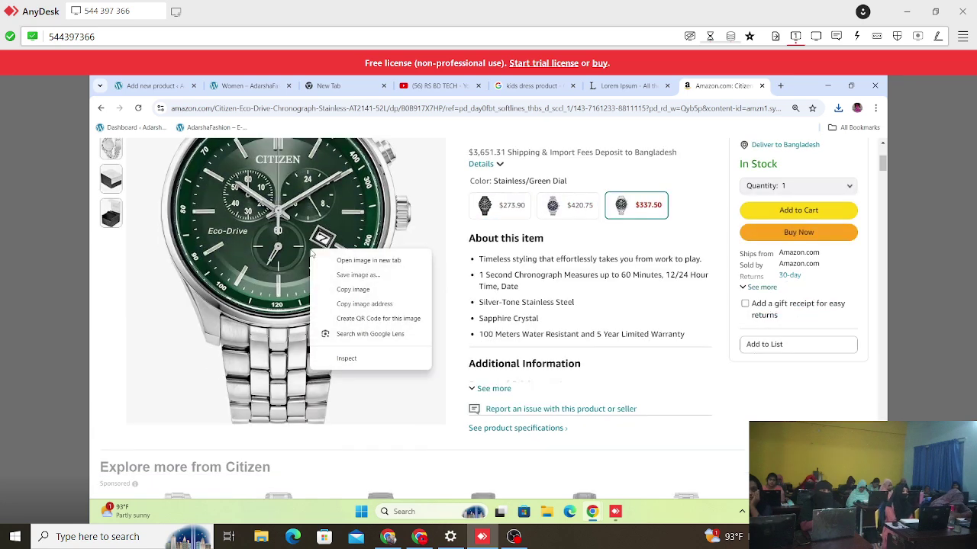
left_click(379, 279)
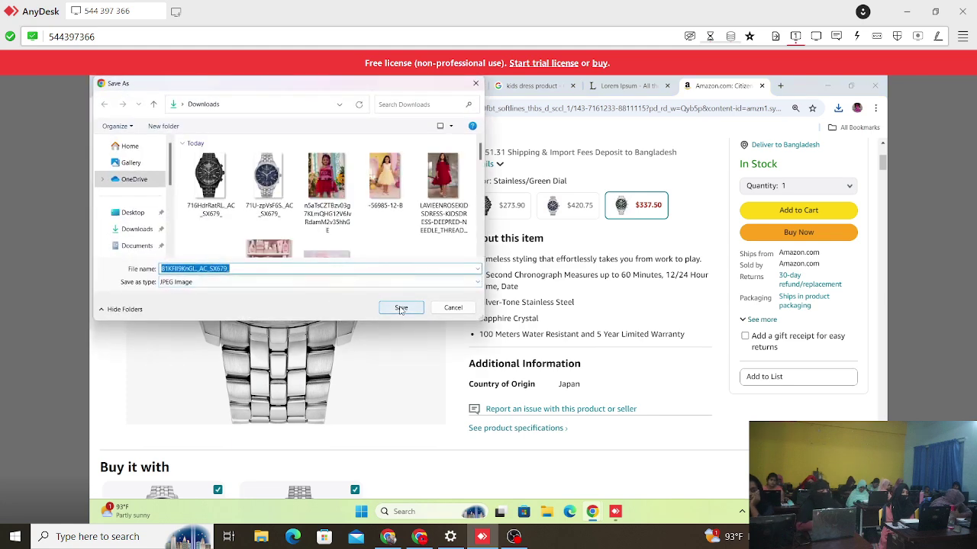
left_click(400, 308)
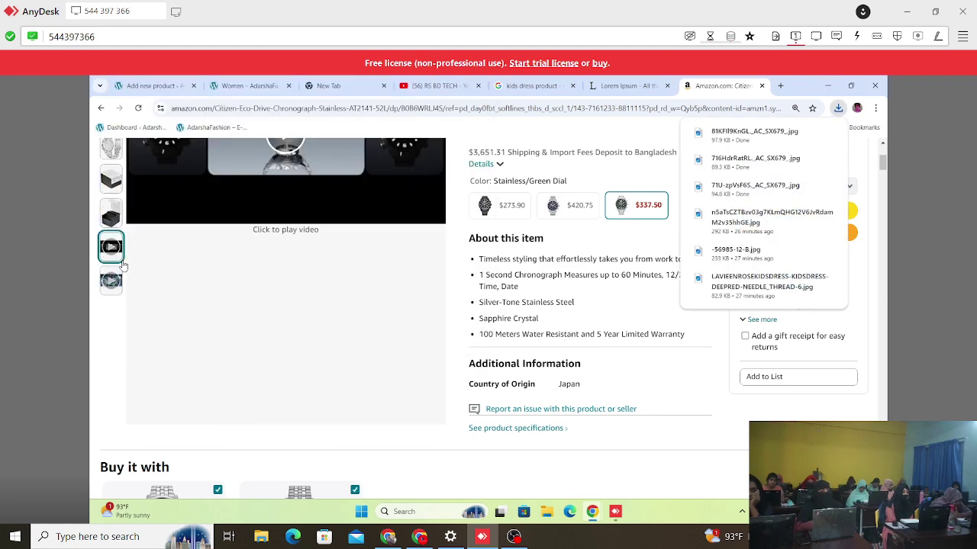
Preview the green-dial watch's gallery, including the video and the Citizen gift box, and look over its listing.
scroll(114, 275, "up", 2)
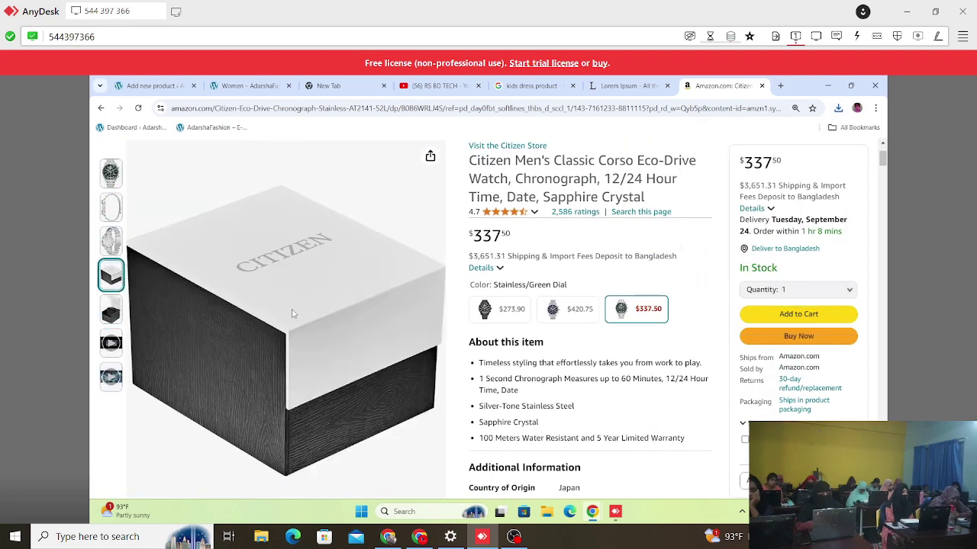
scroll(328, 290, "down", 5)
scroll(322, 324, "up", 2)
scroll(321, 324, "up", 5)
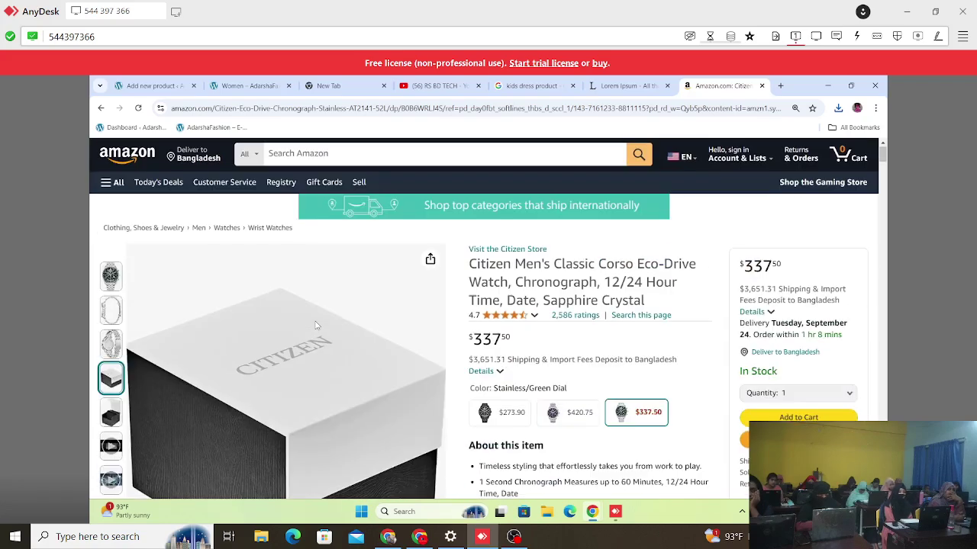
Switch to the store's Women category page and close the YouTube tab.
left_click(247, 85)
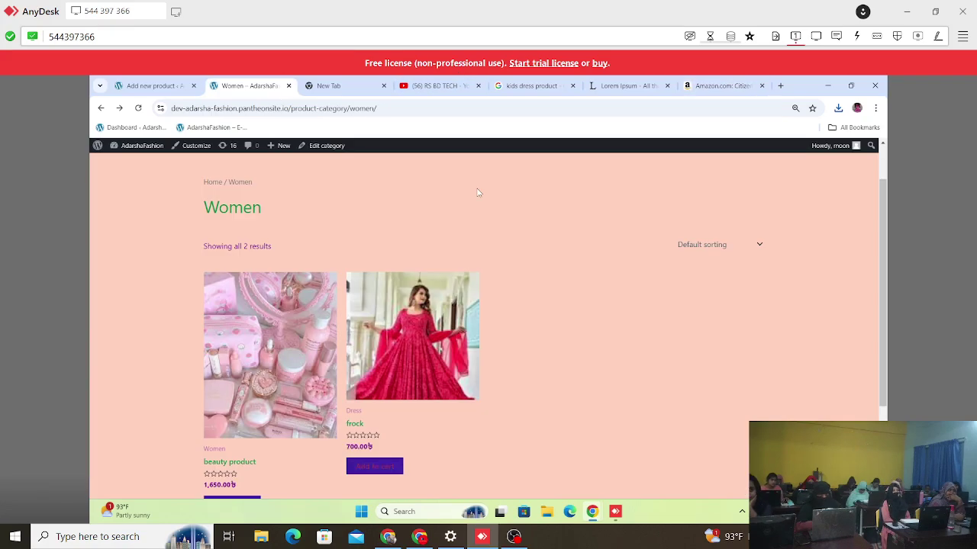
left_click(478, 85)
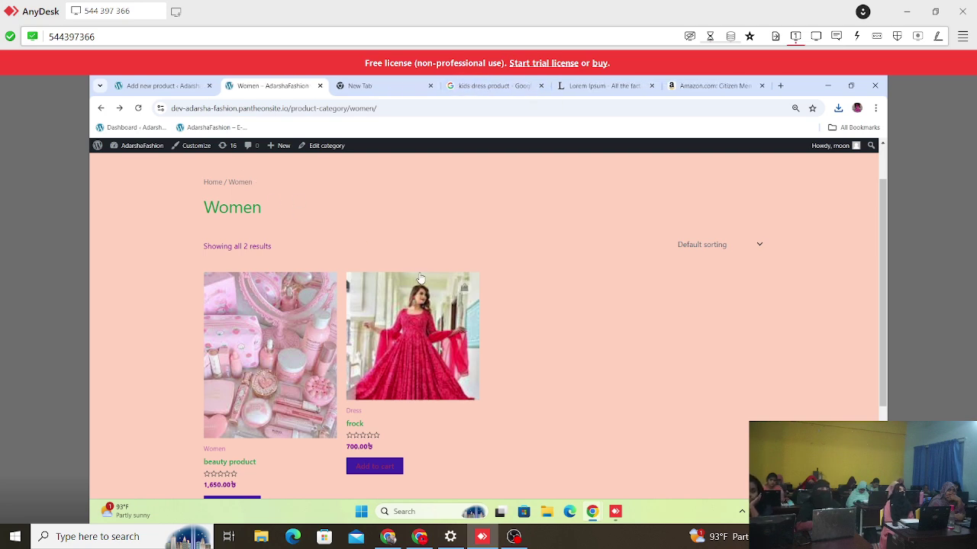
scroll(320, 199, "up", 1)
Check the title and empty description in the Watch draft's product form, and return to the Classic Corso listing on Amazon.
left_click(115, 86)
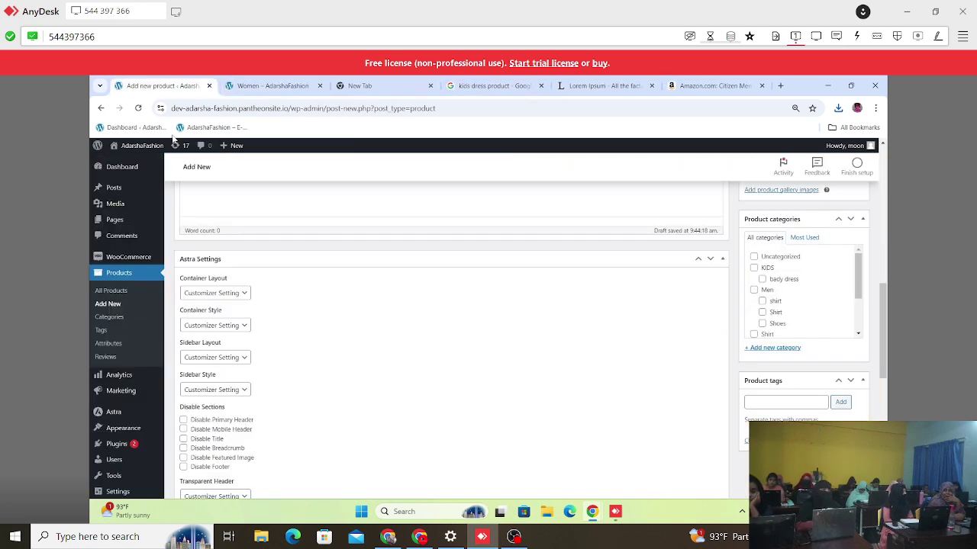
scroll(242, 231, "up", 10)
scroll(200, 436, "down", 3)
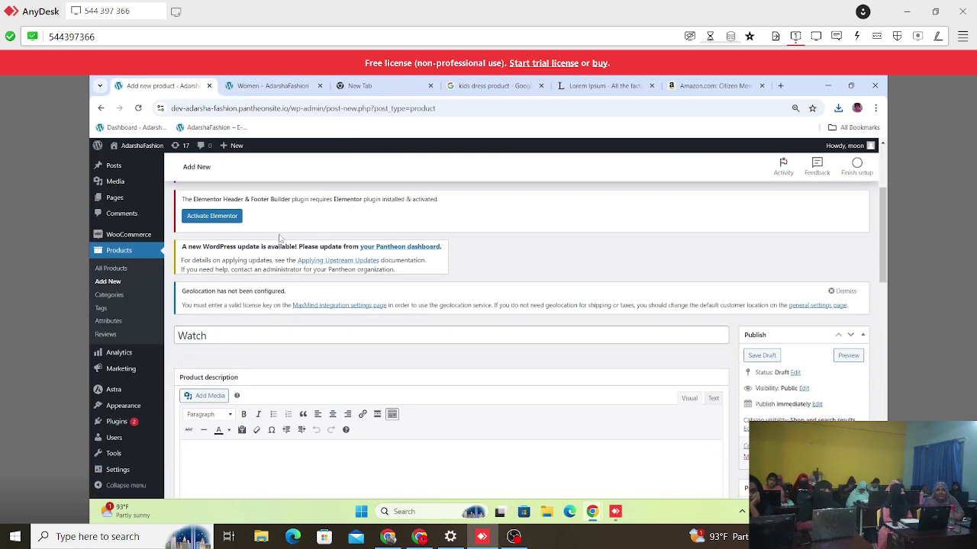
left_click(709, 85)
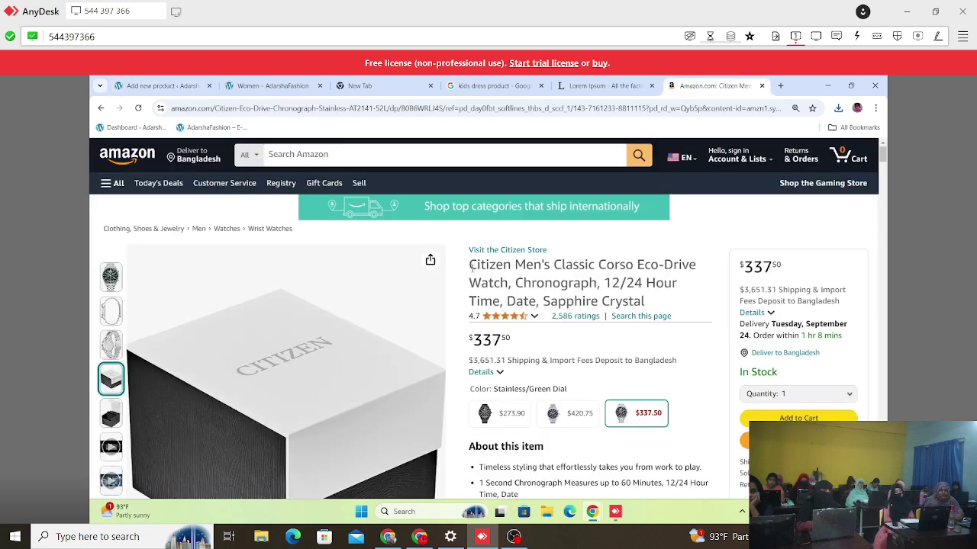
Replace the Watch product title with the title copied from Amazon, "Citizen Men's Classic Corso Eco-Drive Watch, Chronograph, 12/24 Hour Time, Date, Sapphire Crystal".
left_click_drag(469, 264, 654, 303)
right_click(570, 261)
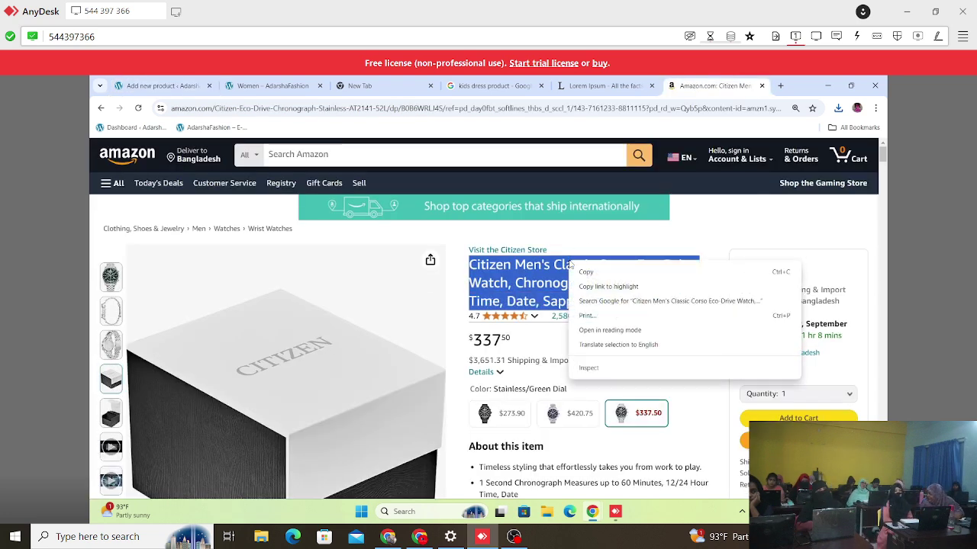
left_click(589, 270)
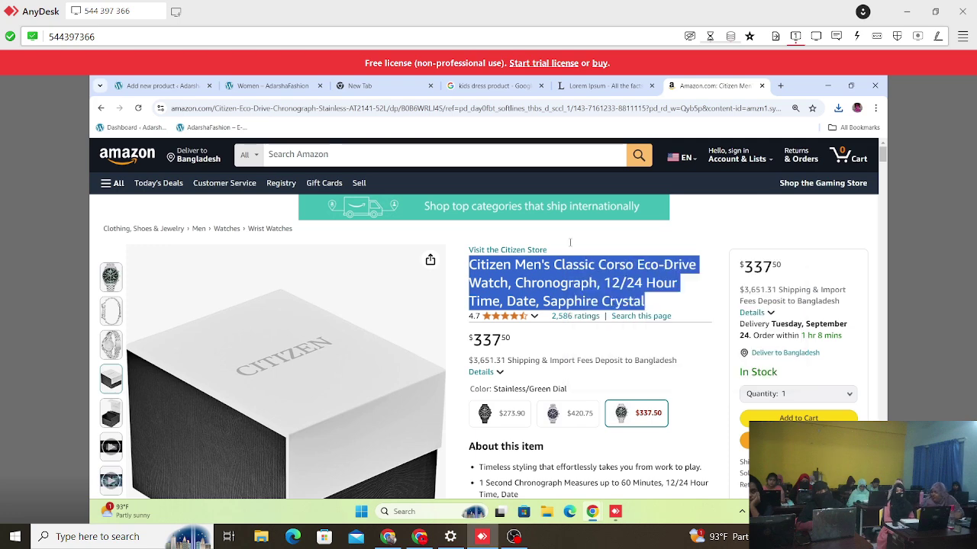
left_click(167, 86)
double_click(192, 335)
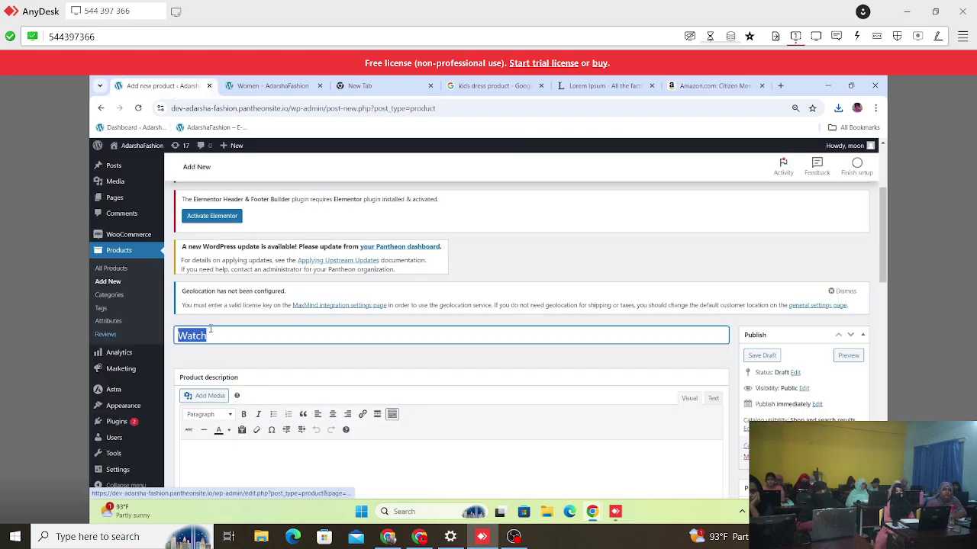
key("ctrl+v")
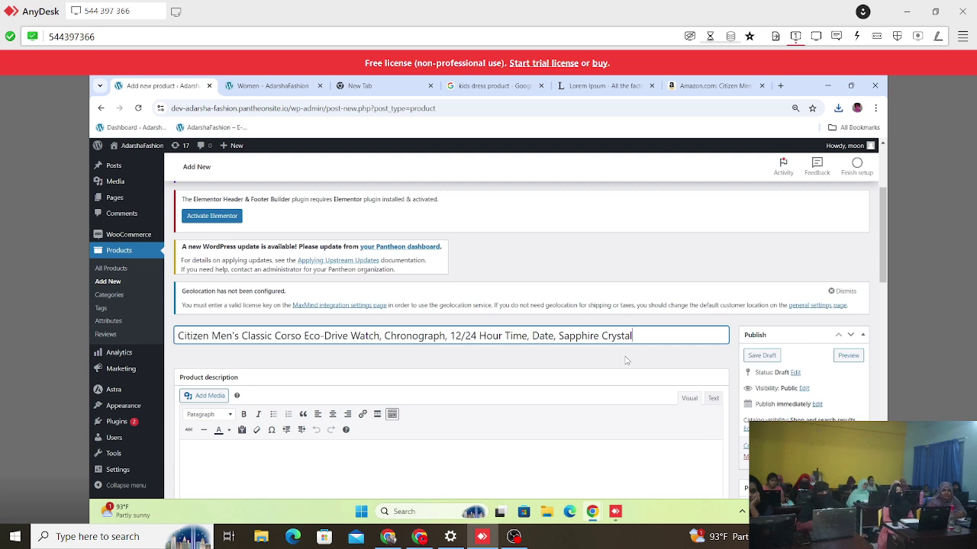
Copy all five "About this item" bullet points from the Classic Corso listing on Amazon.
scroll(626, 360, "down", 1)
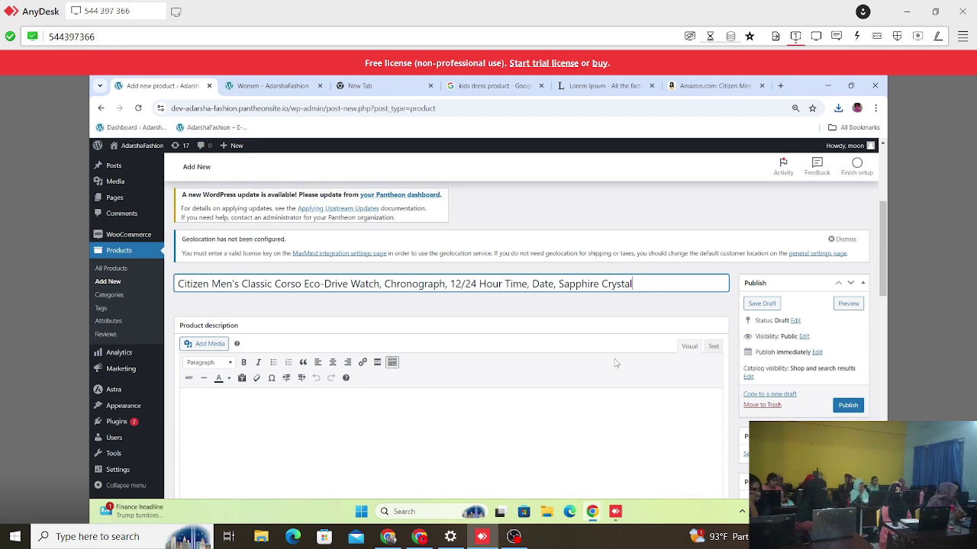
scroll(491, 428, "down", 2)
scroll(421, 399, "up", 1)
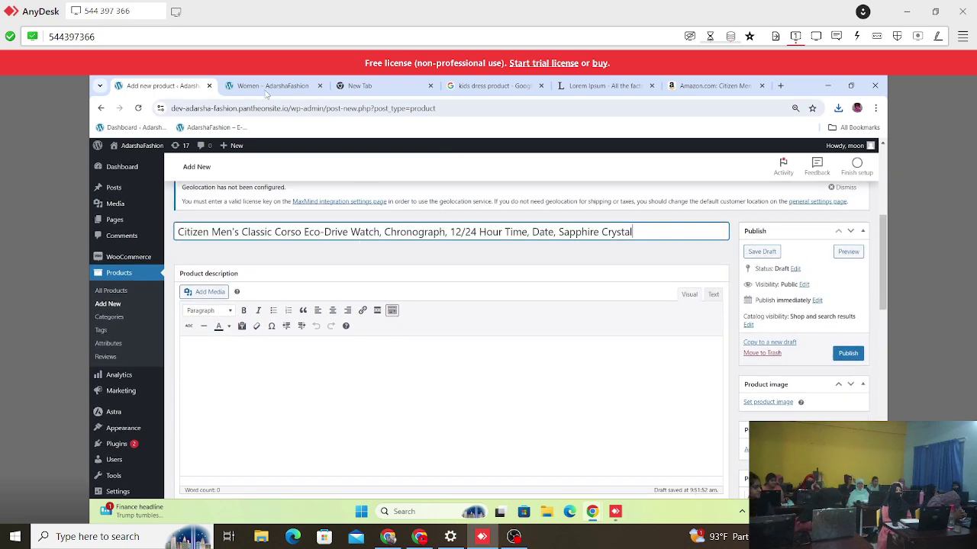
left_click(708, 87)
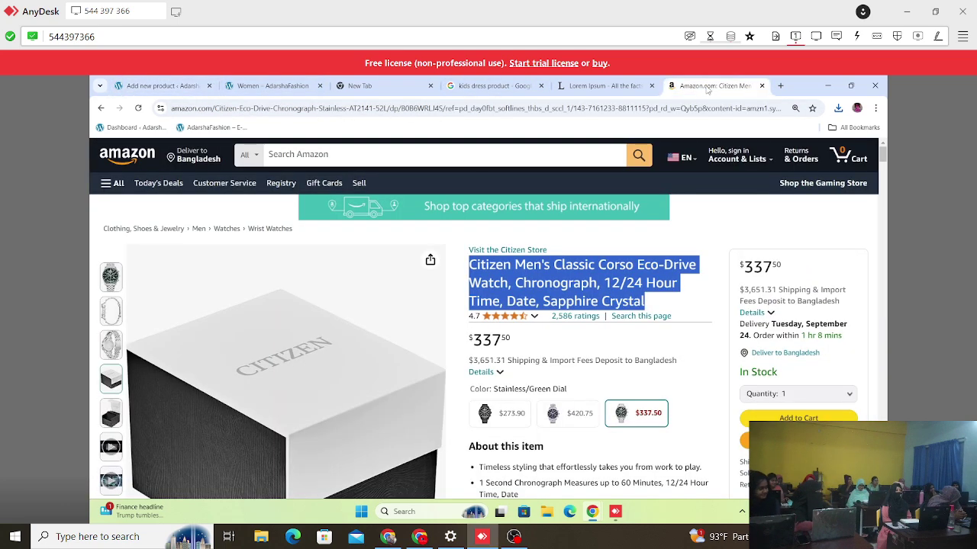
scroll(495, 271, "down", 2)
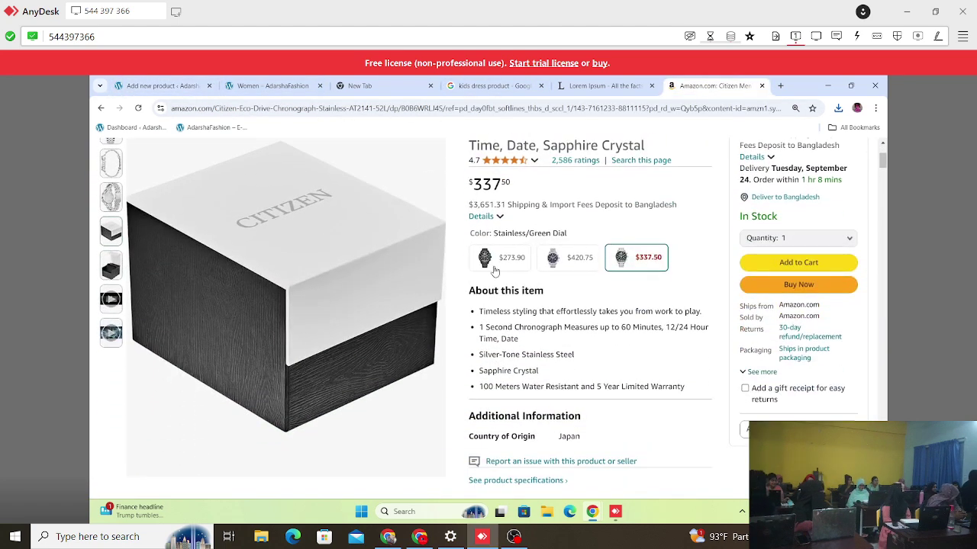
scroll(561, 383, "down", 1)
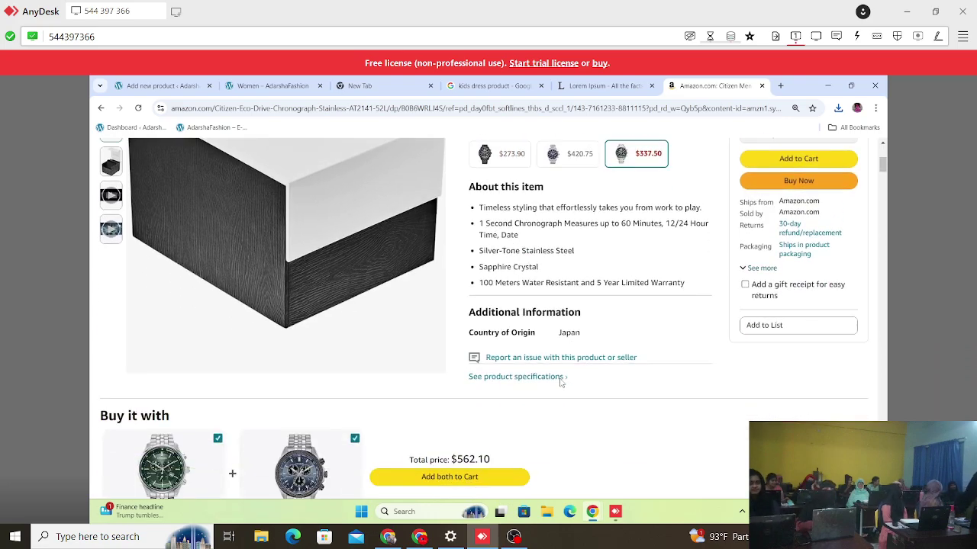
scroll(548, 369, "down", 4)
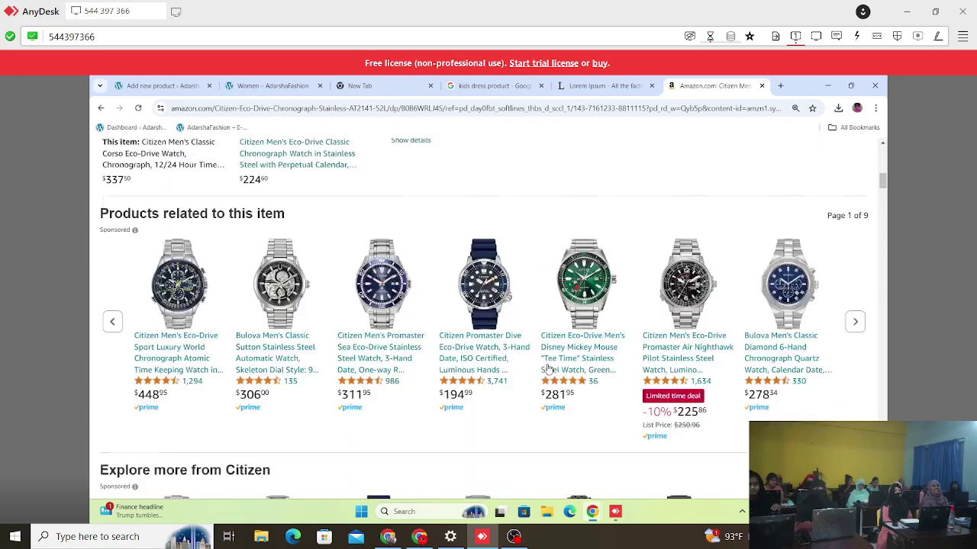
scroll(548, 369, "up", 8)
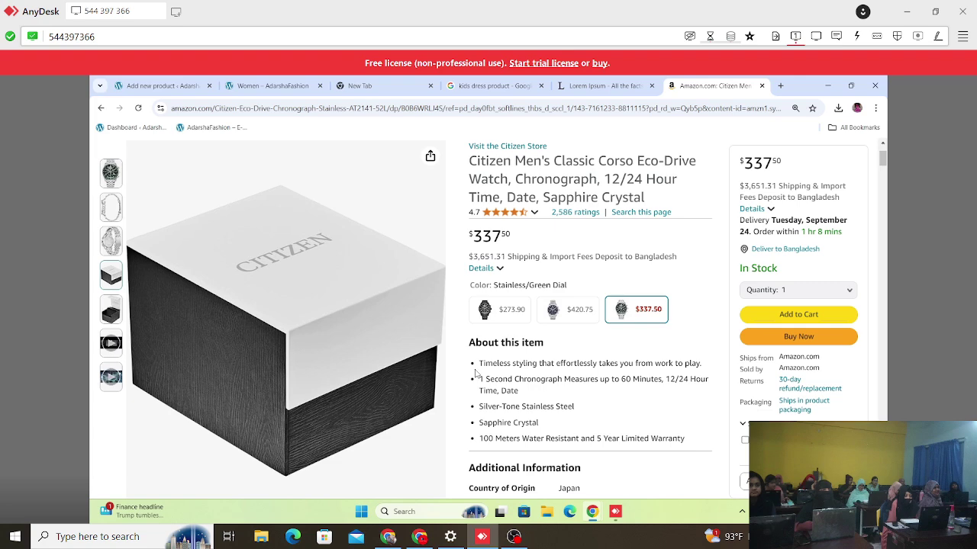
left_click_drag(478, 363, 688, 444)
right_click(543, 372)
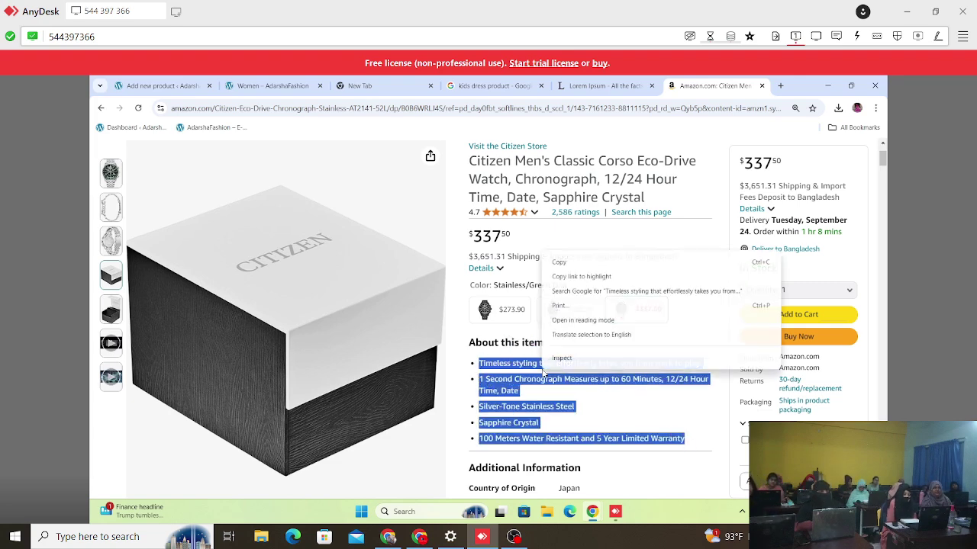
left_click(569, 265)
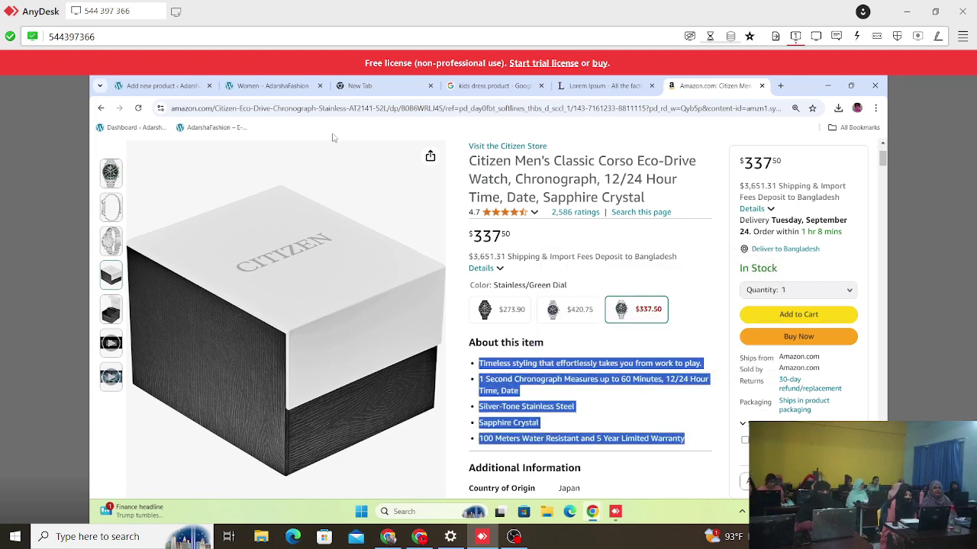
Paste the copied bullet points into the empty product description of the new store product.
left_click(267, 85)
left_click(159, 85)
right_click(300, 388)
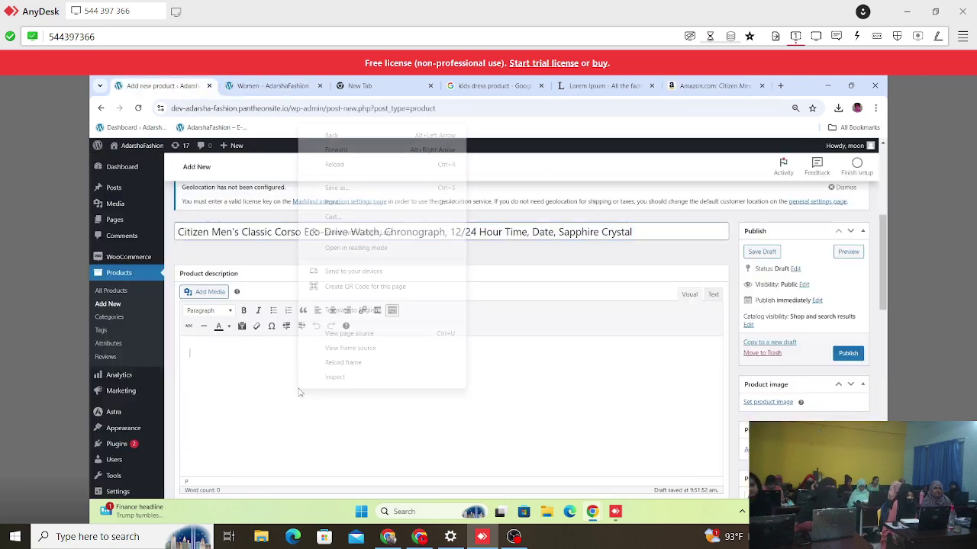
left_click(268, 362)
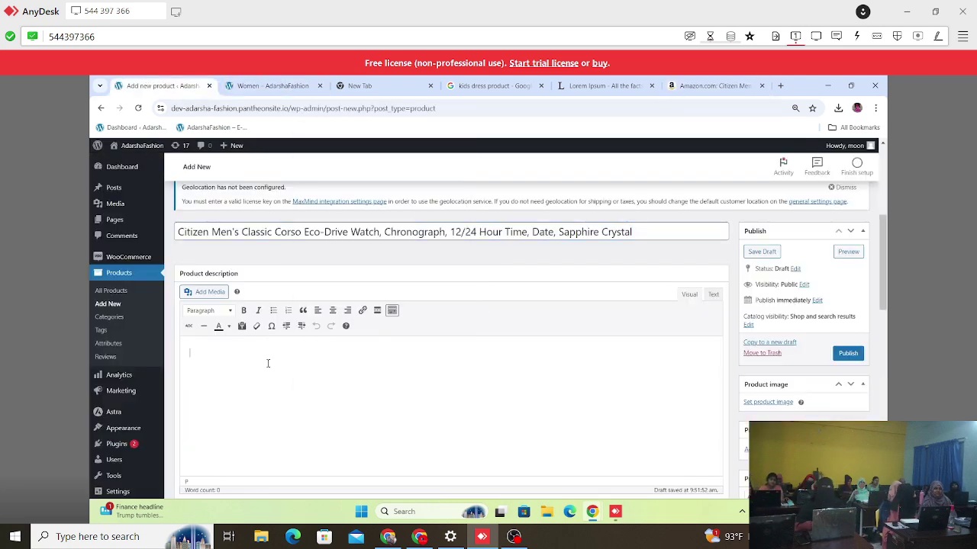
key("ctrl+v")
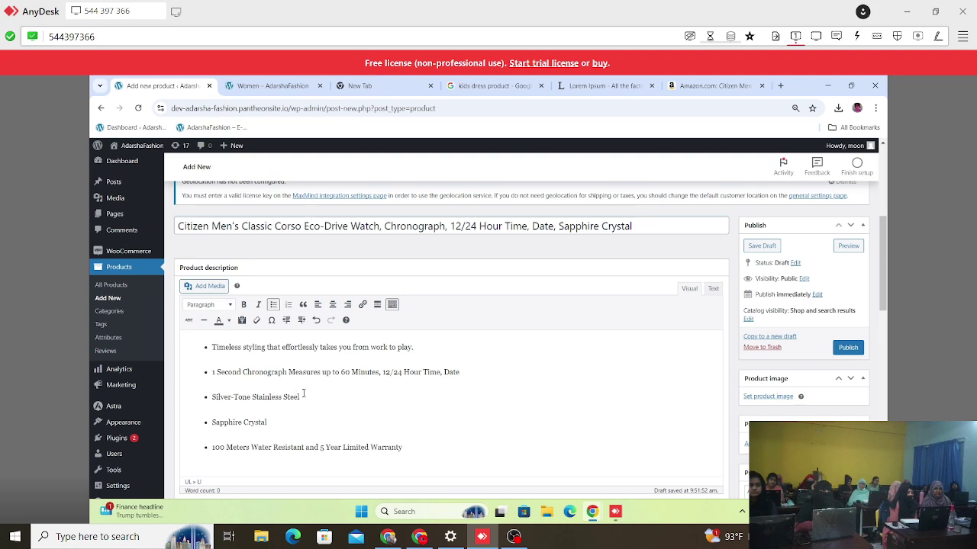
Look over the product form's Astra settings, variable product data and short description, and check the title and description again.
scroll(436, 446, "down", 4)
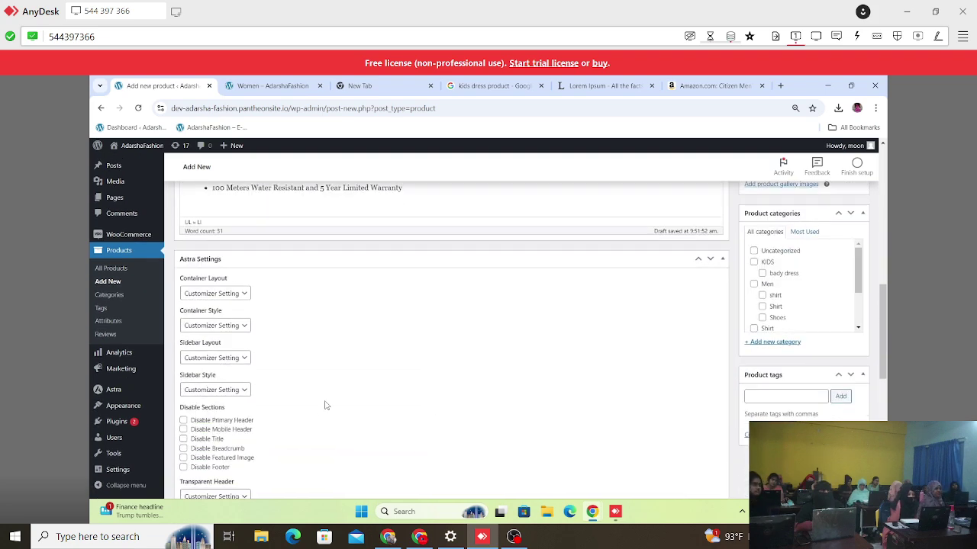
scroll(324, 405, "down", 3)
scroll(324, 406, "down", 3)
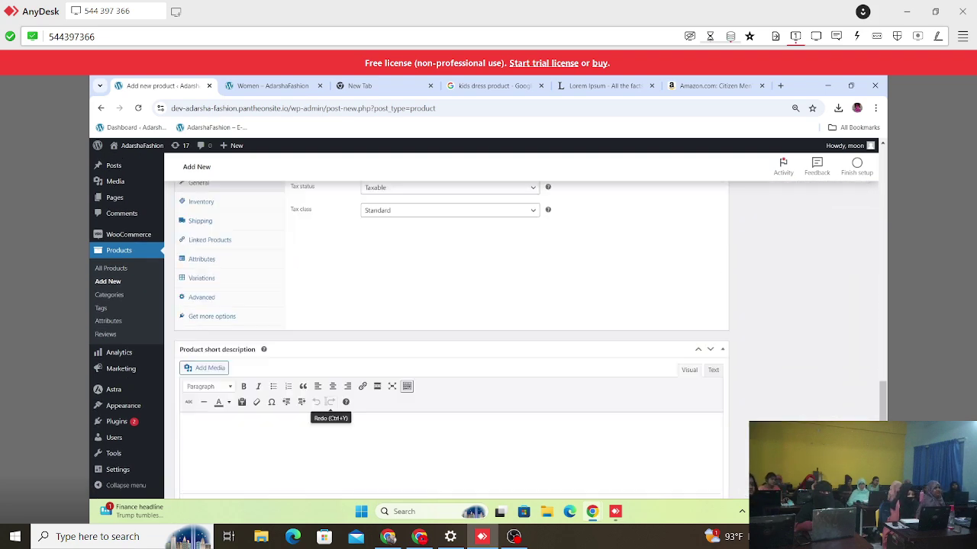
scroll(306, 401, "up", 3)
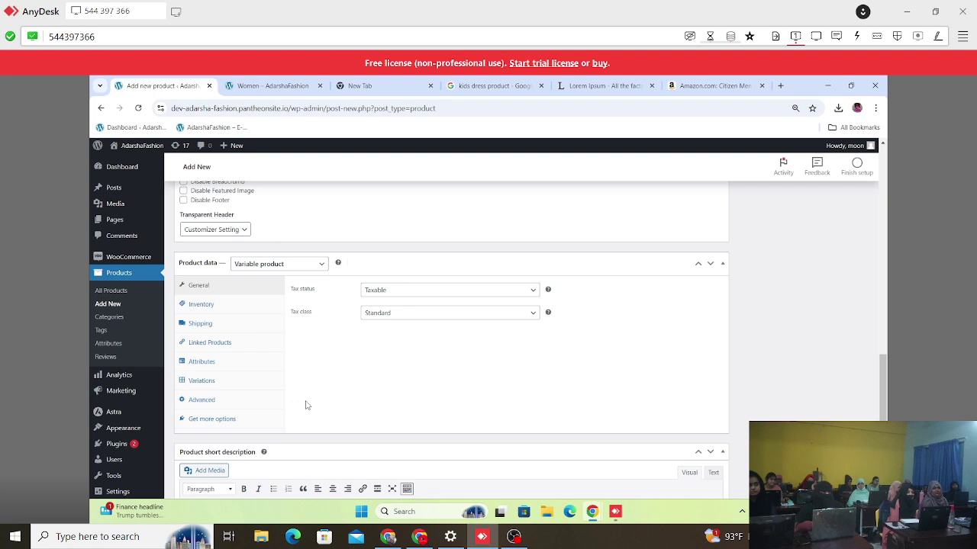
scroll(305, 402, "down", 2)
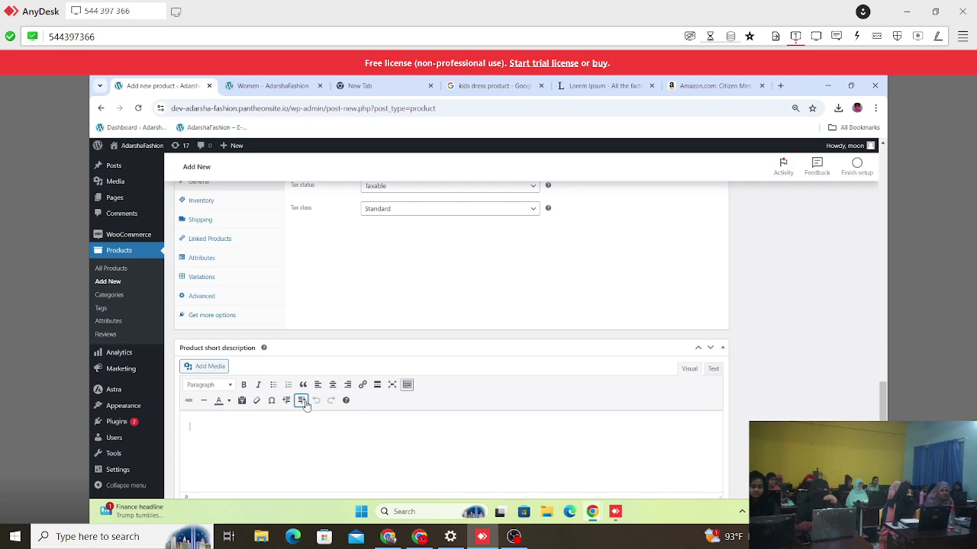
scroll(302, 441, "up", 4)
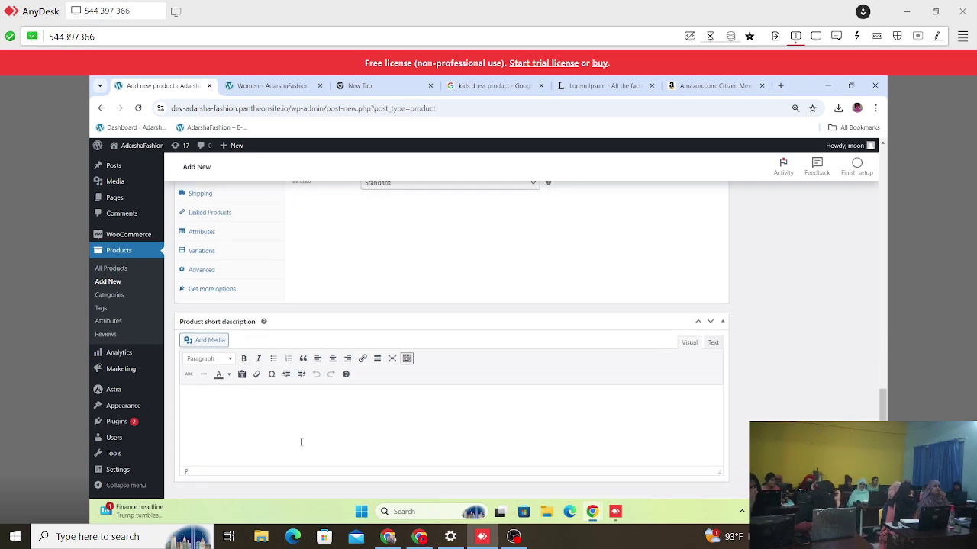
scroll(357, 306, "up", 10)
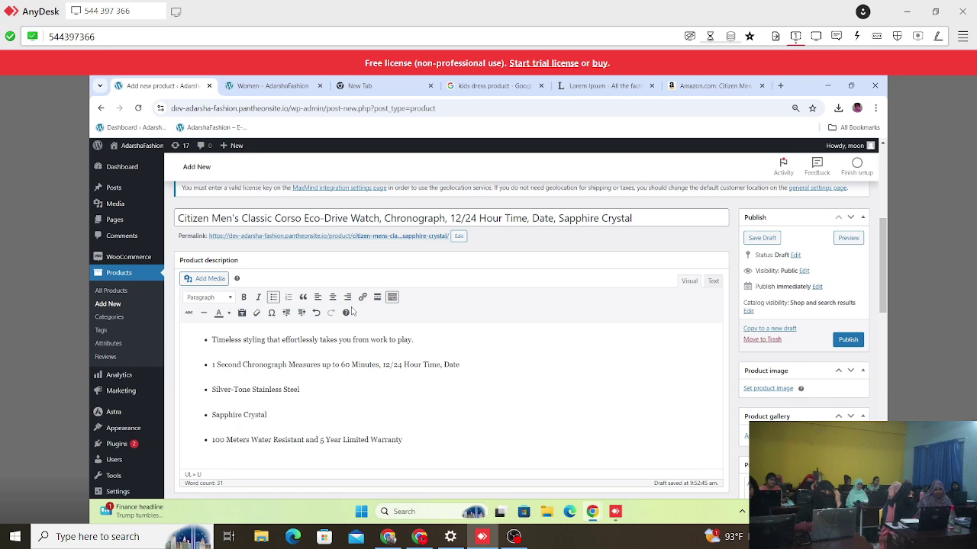
scroll(352, 311, "down", 10)
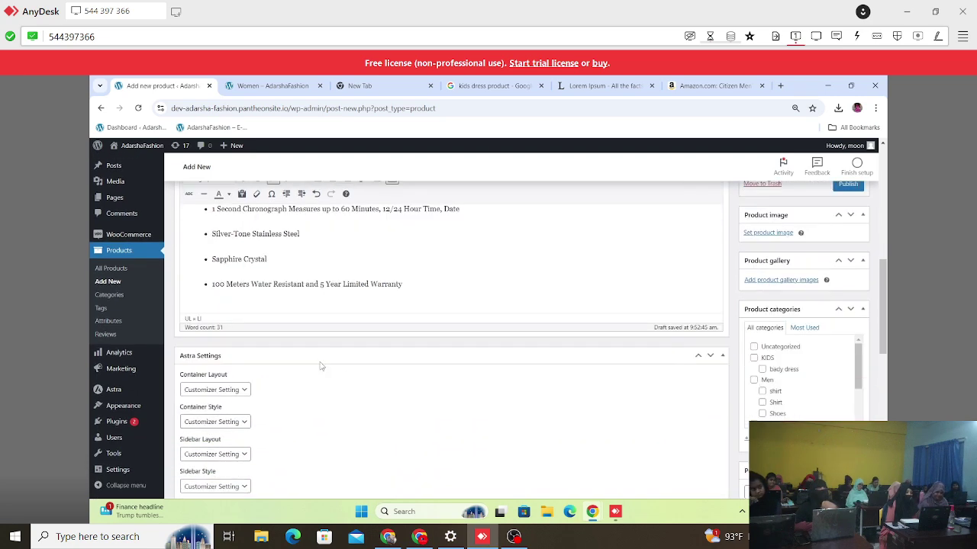
scroll(322, 365, "down", 5)
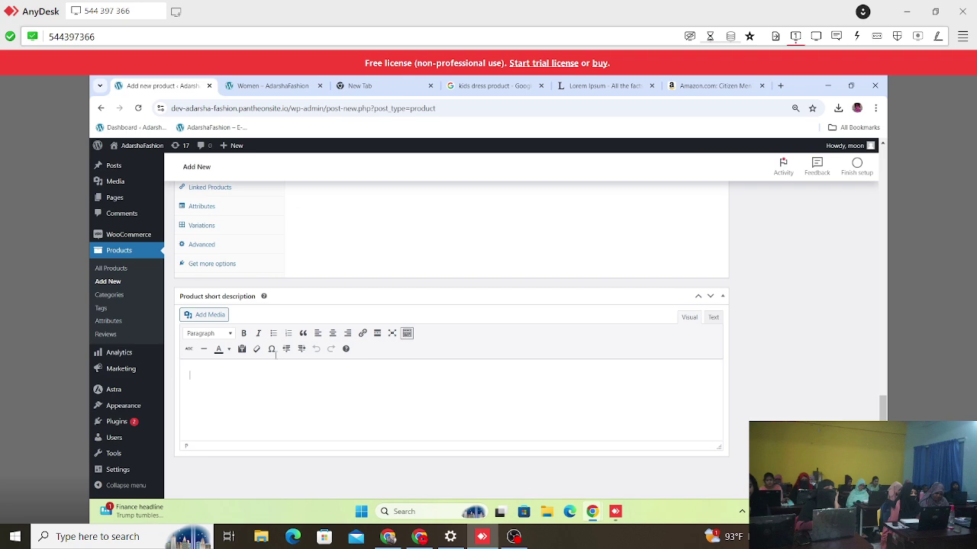
scroll(321, 334, "up", 15)
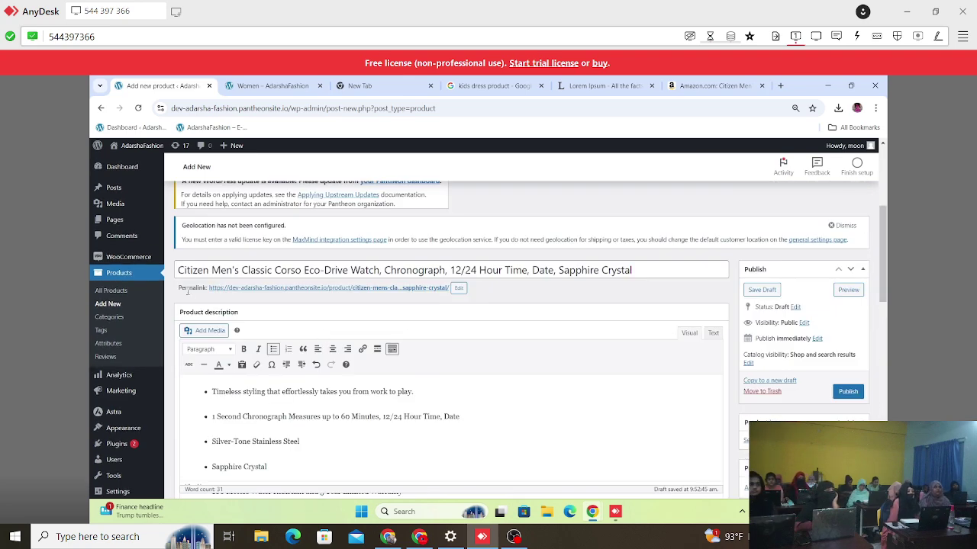
left_click(181, 269)
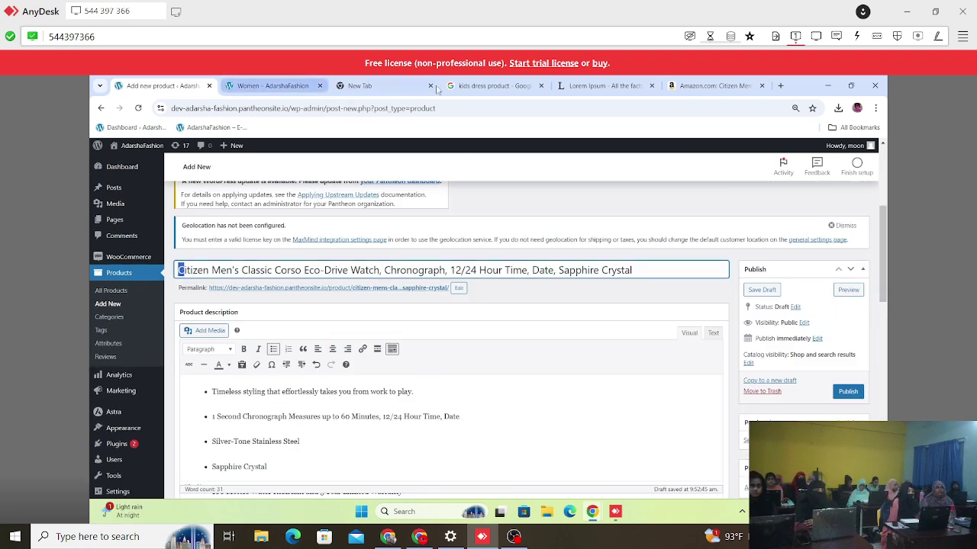
Review the Classic Corso listing on Amazon and go back to the Citizen Classic Eco-Drive Watch with 3-Hand Day and Date listing.
left_click(690, 86)
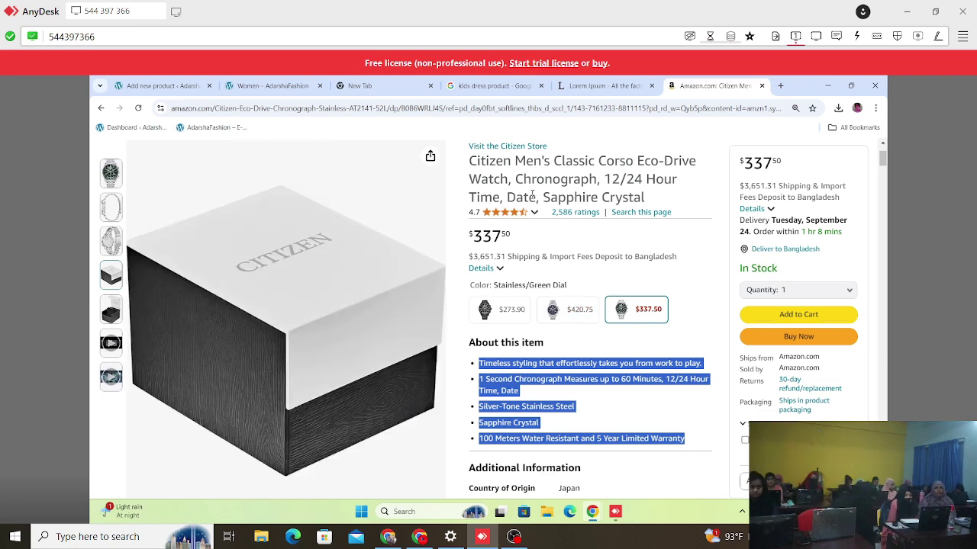
scroll(609, 296, "down", 3)
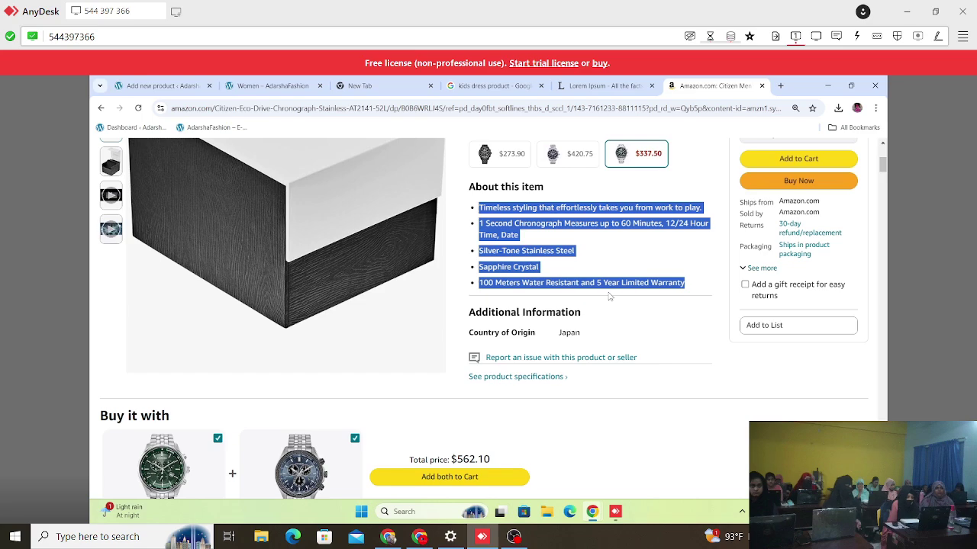
scroll(495, 327, "down", 3)
scroll(494, 326, "up", 6)
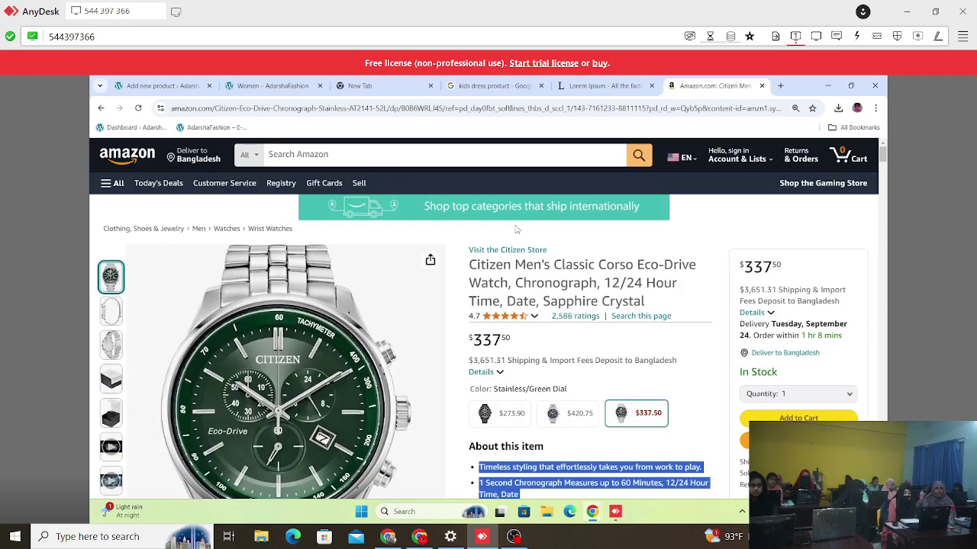
left_click(100, 109)
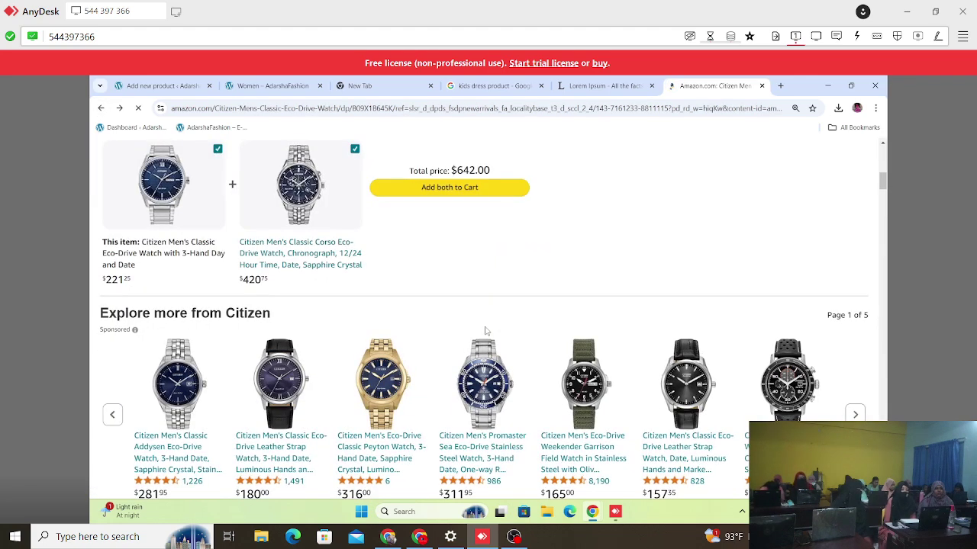
scroll(486, 331, "down", 4)
scroll(486, 331, "up", 10)
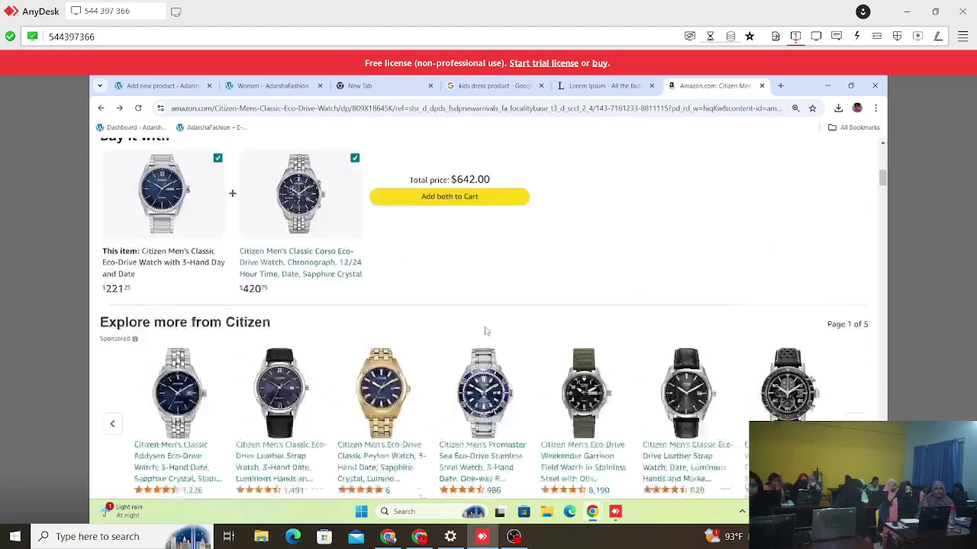
scroll(485, 330, "up", 3)
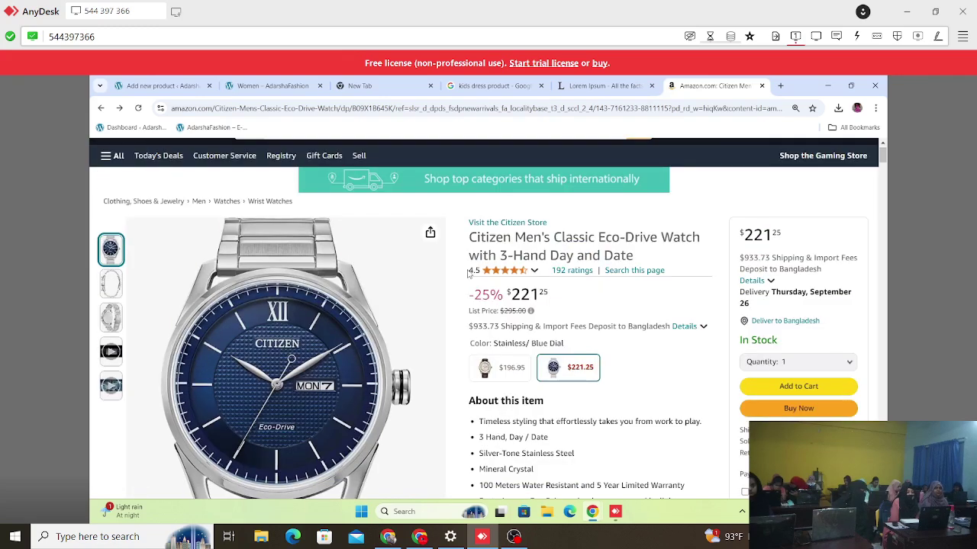
Copy the full title "Citizen Men's Classic Eco-Drive Watch with 3-Hand Day and Date" from the Amazon listing.
left_click_drag(474, 237, 654, 257)
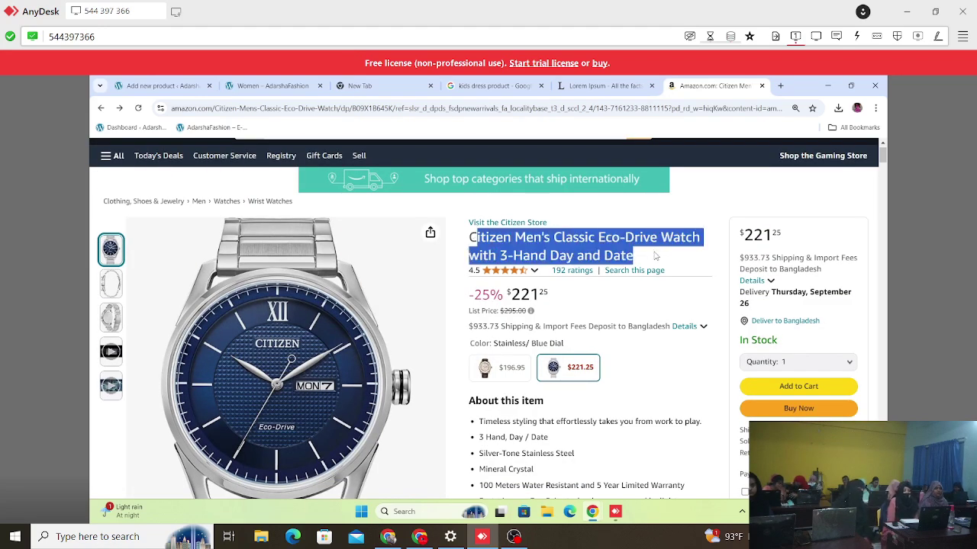
left_click(467, 232)
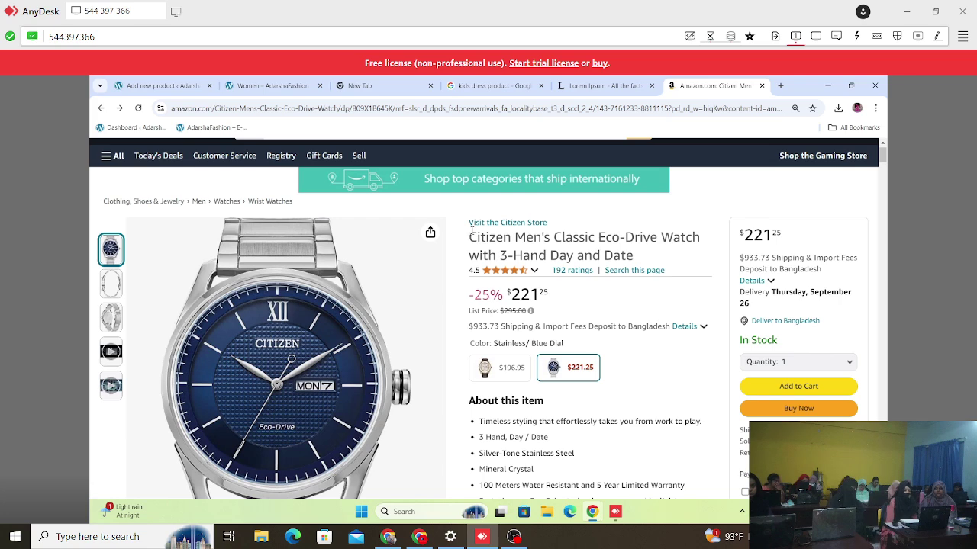
left_click_drag(471, 233, 635, 256)
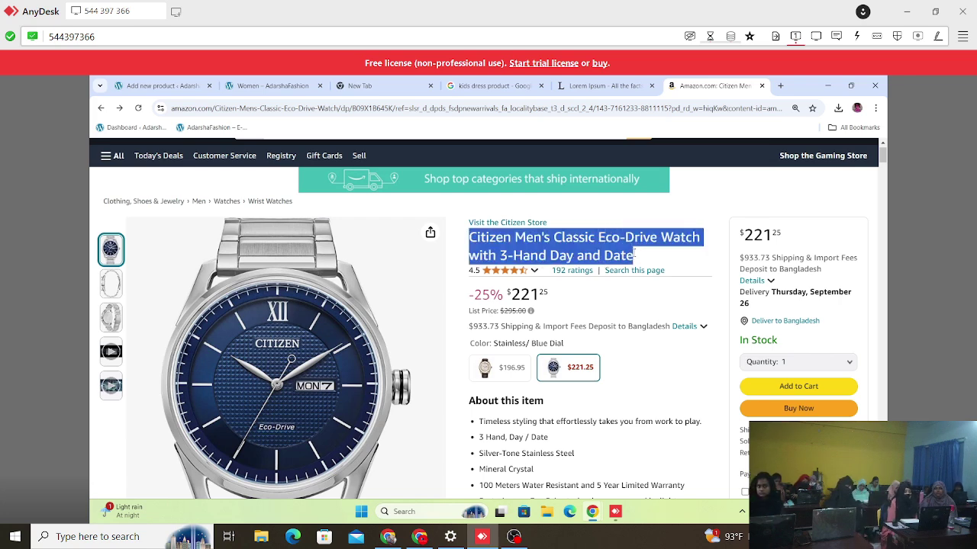
right_click(581, 241)
left_click(614, 252)
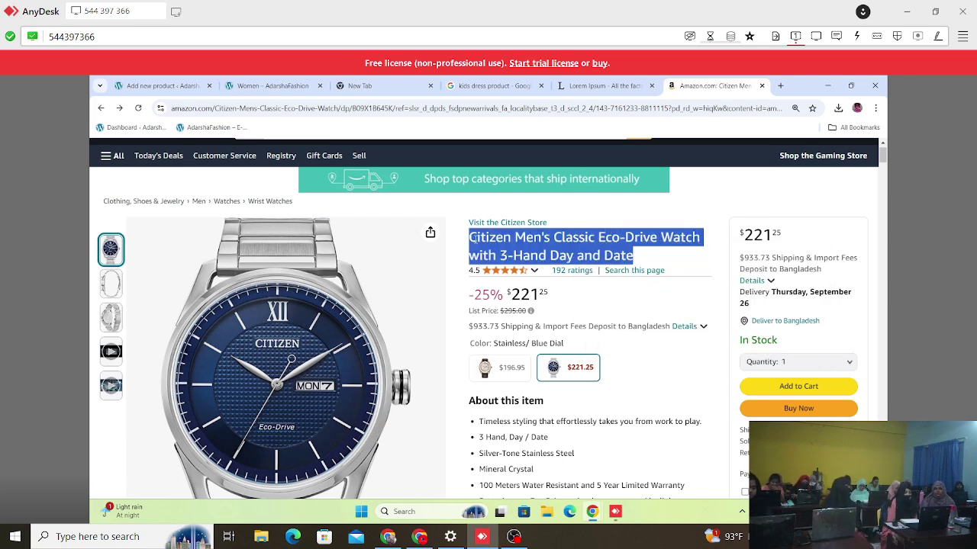
Paste the copied watch title into the empty product short description of the new store product.
left_click(156, 85)
scroll(346, 382, "down", 15)
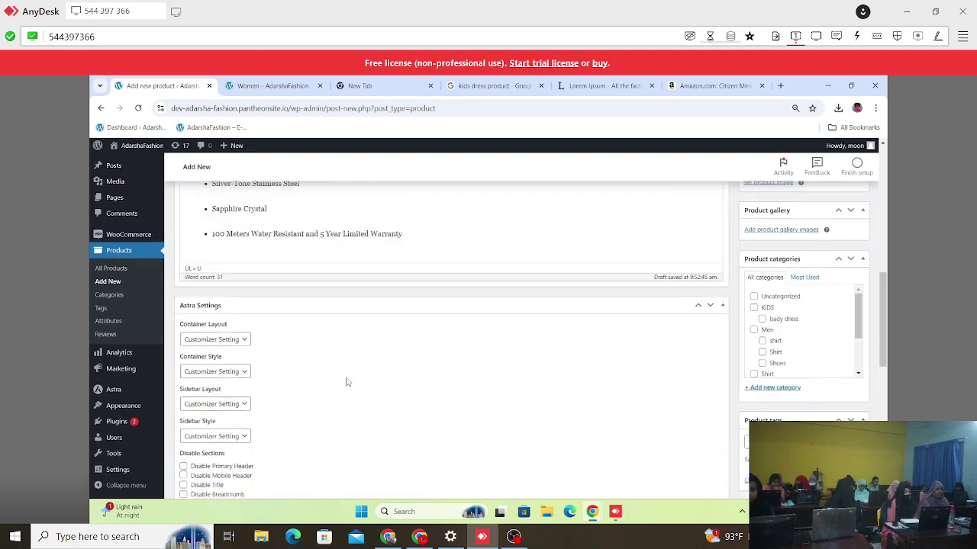
scroll(346, 381, "down", 5)
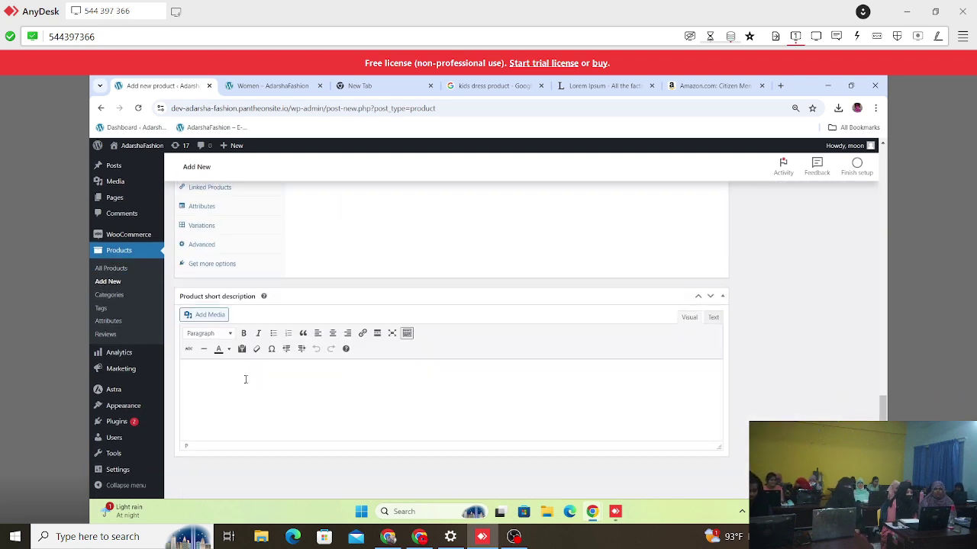
scroll(246, 379, "up", 15)
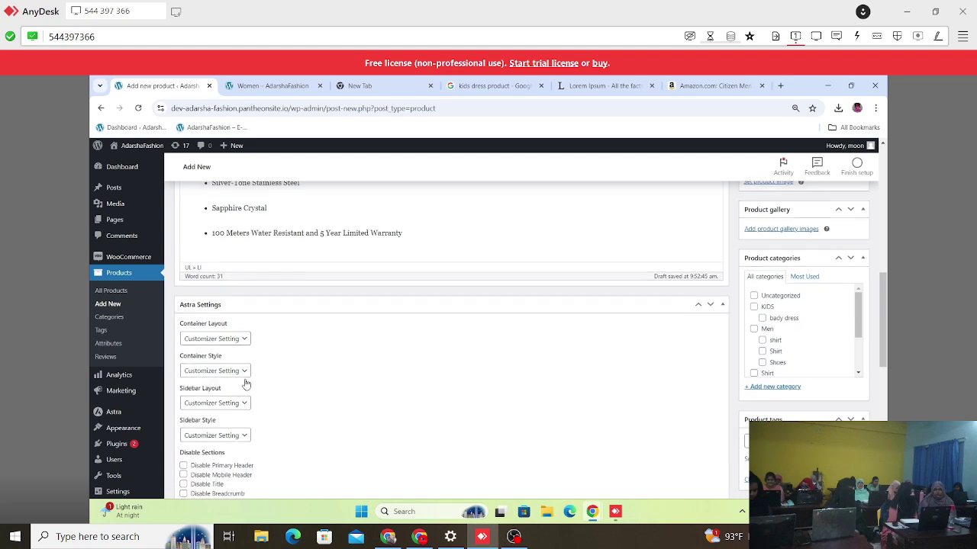
scroll(245, 383, "down", 4)
scroll(245, 384, "down", 10)
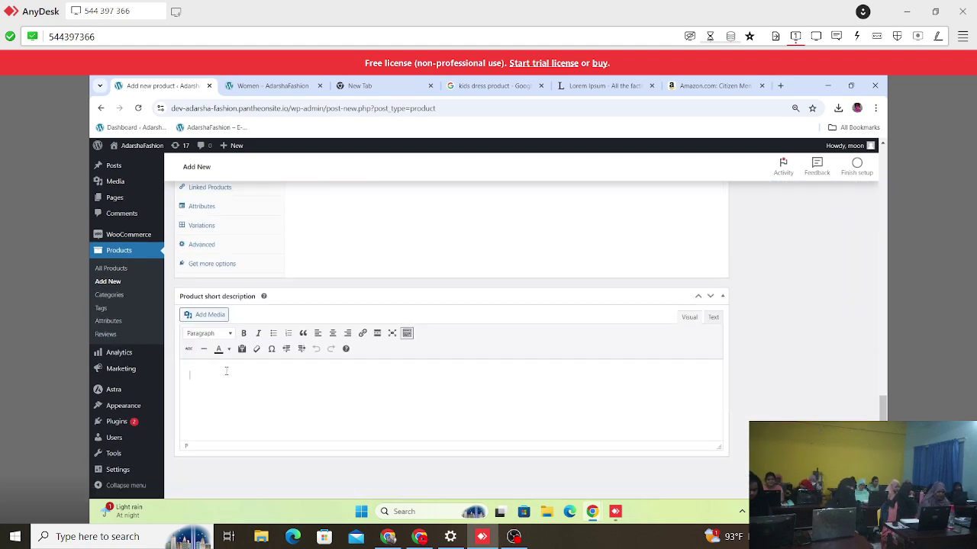
left_click(226, 371)
key("ctrl+v")
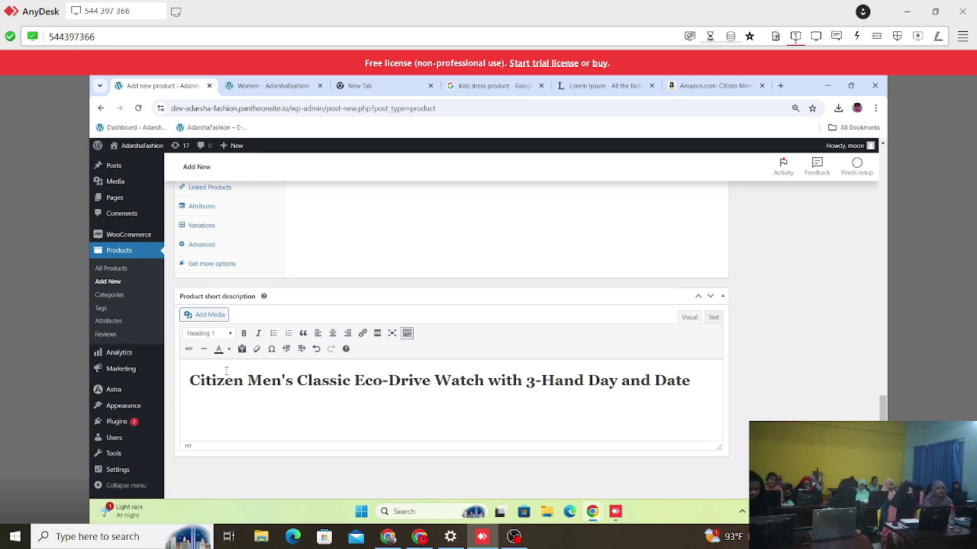
Review the product form from the short description up to the title, checking the description, Astra settings and product data.
scroll(368, 397, "up", 1)
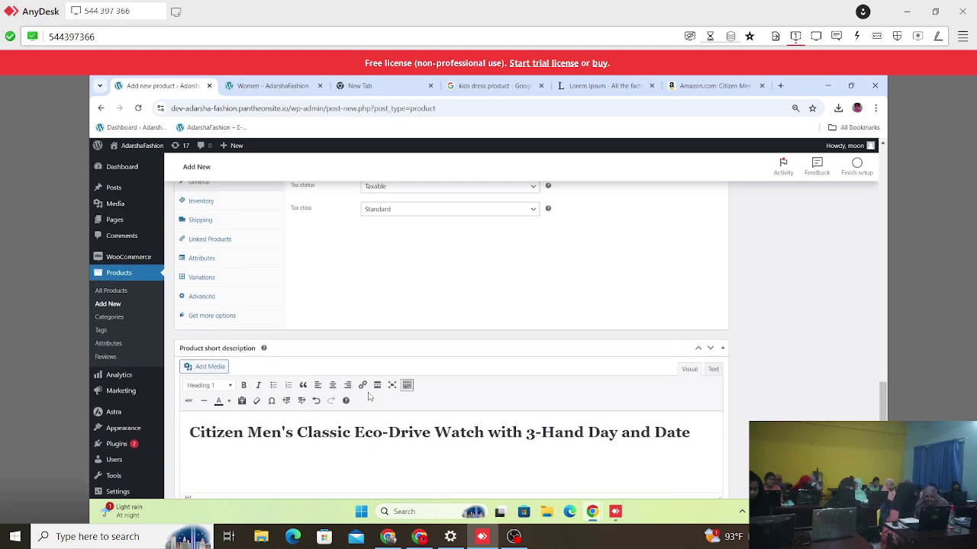
scroll(368, 397, "up", 15)
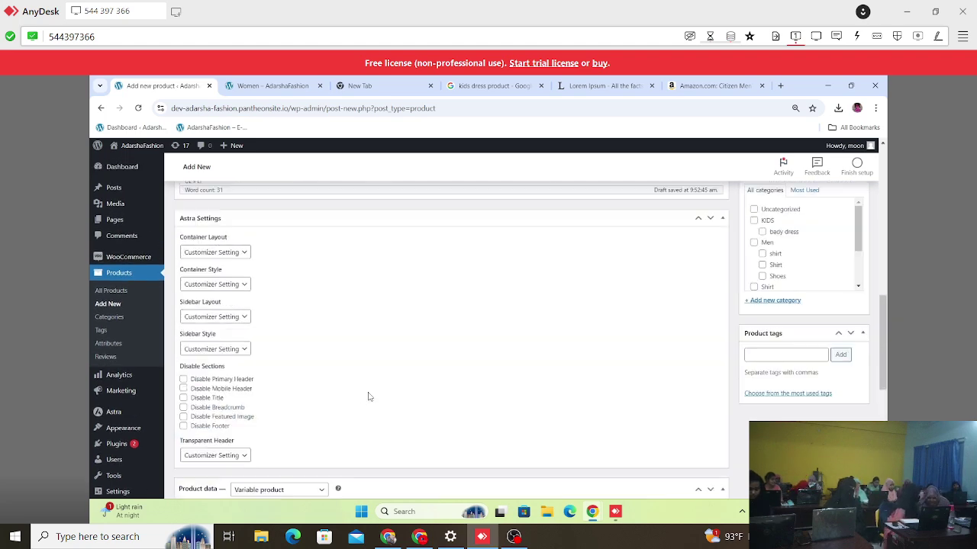
scroll(369, 397, "down", 5)
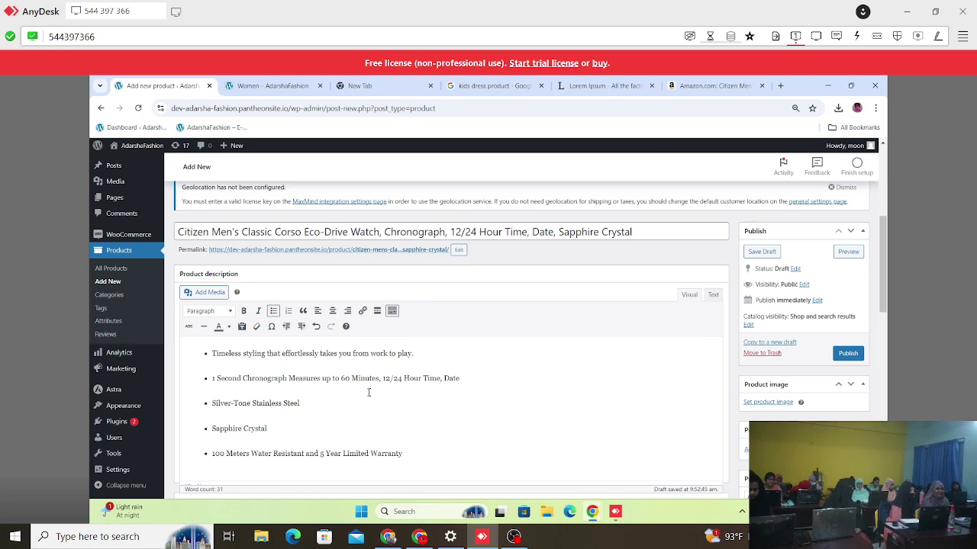
scroll(359, 393, "down", 10)
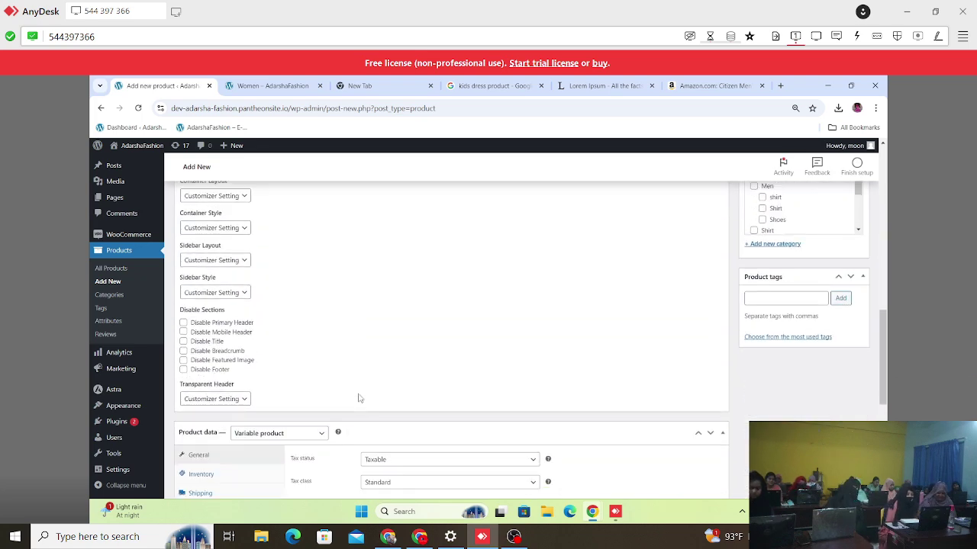
scroll(359, 398, "down", 3)
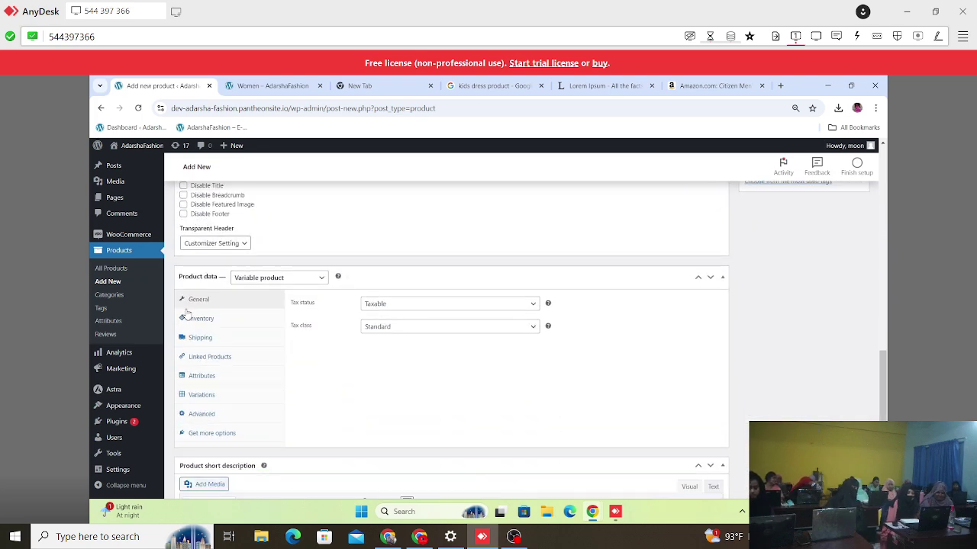
scroll(393, 460, "down", 3)
scroll(388, 460, "up", 15)
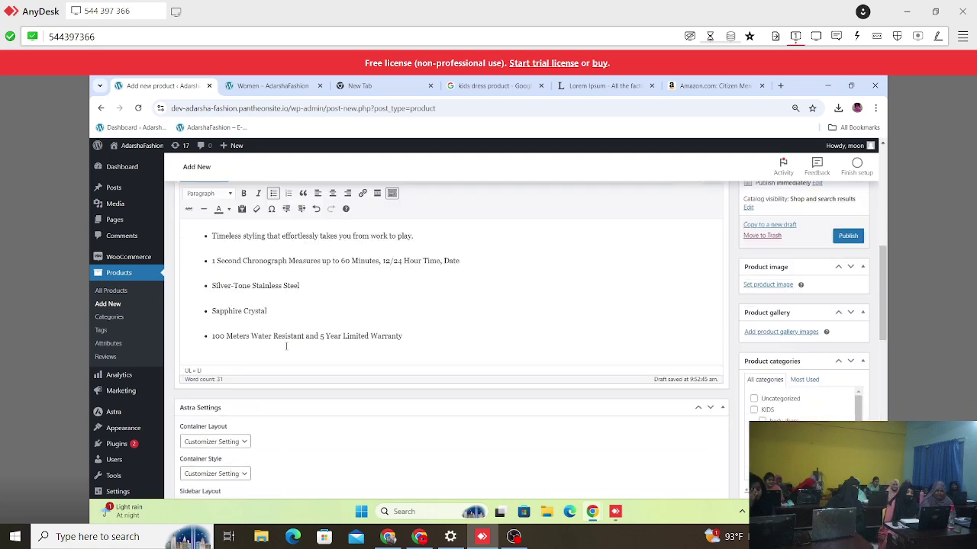
scroll(286, 347, "up", 2)
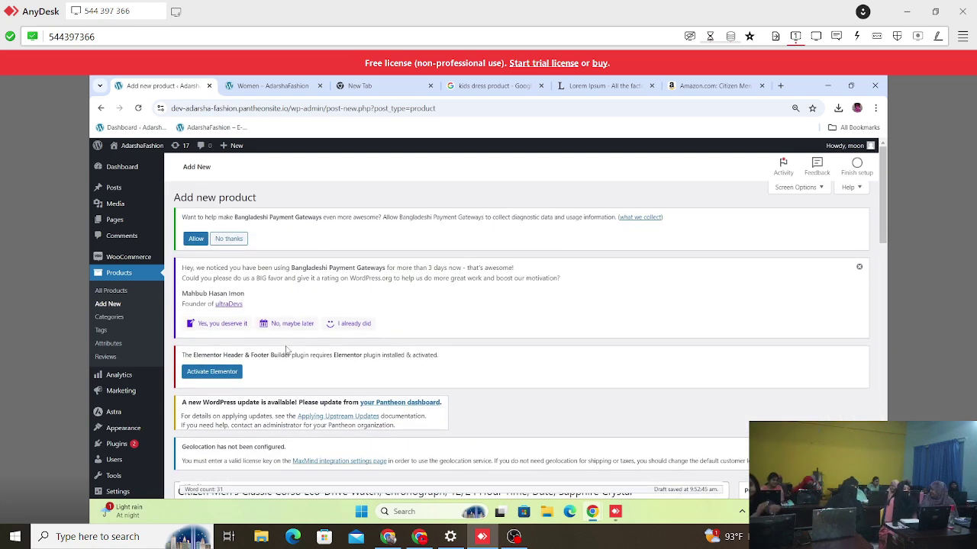
scroll(286, 348, "down", 3)
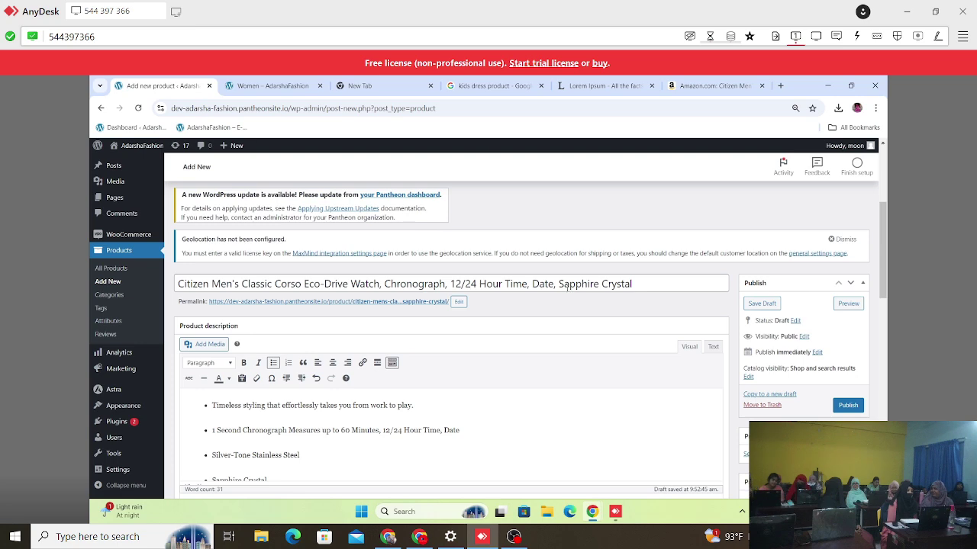
scroll(492, 371, "down", 2)
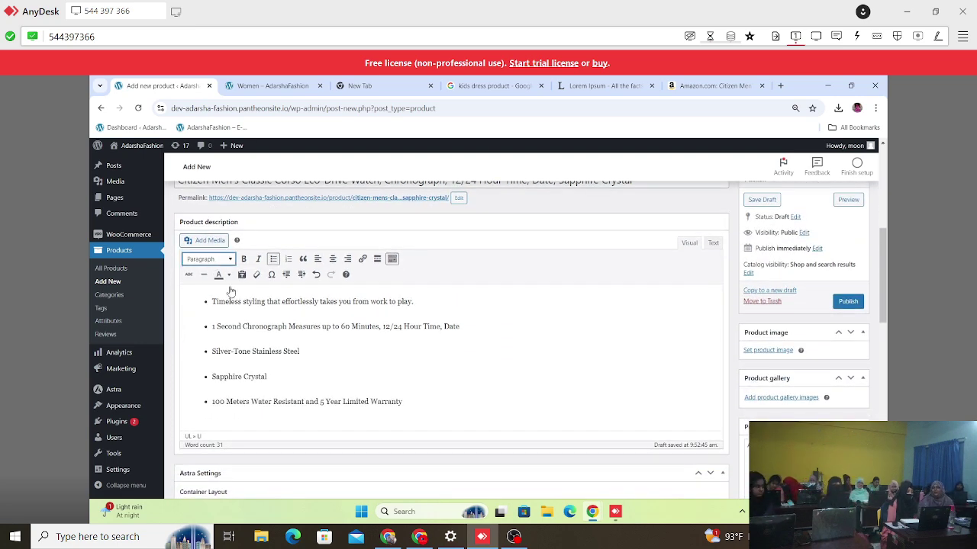
scroll(308, 385, "down", 7)
scroll(307, 385, "down", 3)
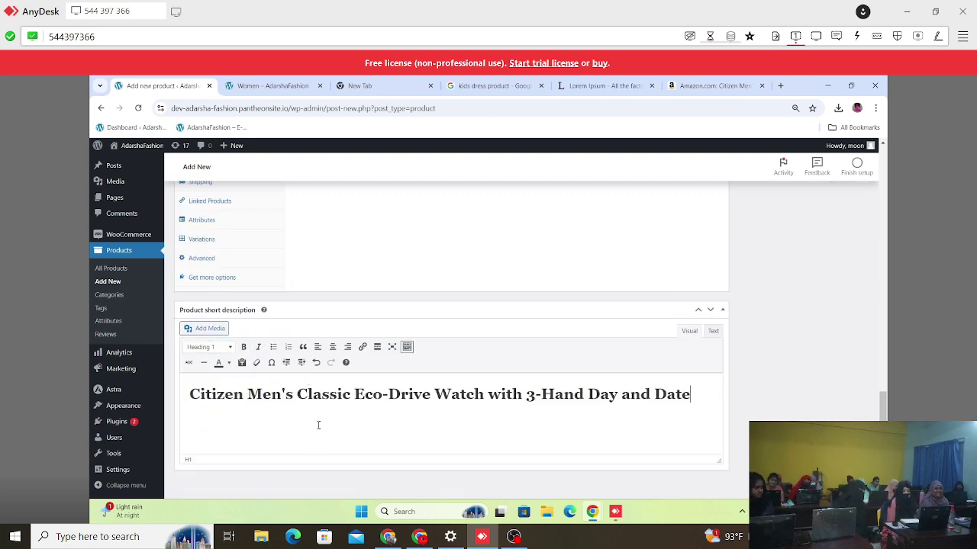
scroll(318, 425, "up", 9)
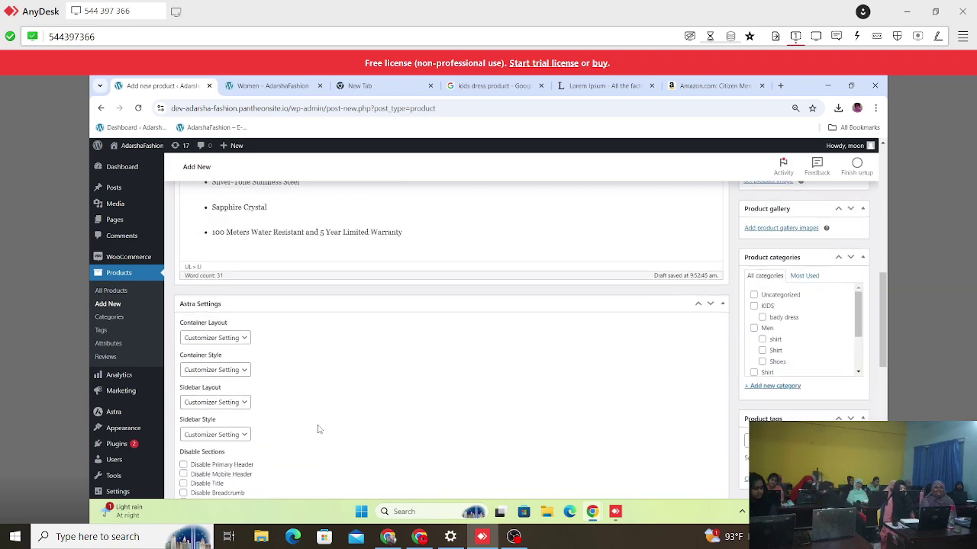
scroll(318, 428, "up", 2)
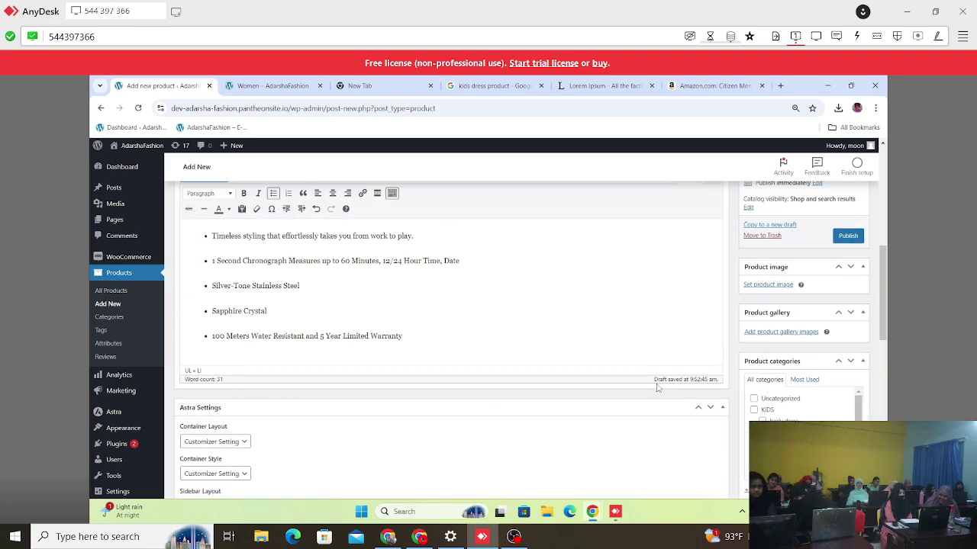
Start adding product gallery images and upload the blue-dial watch picture from the Downloads folder.
left_click(773, 334)
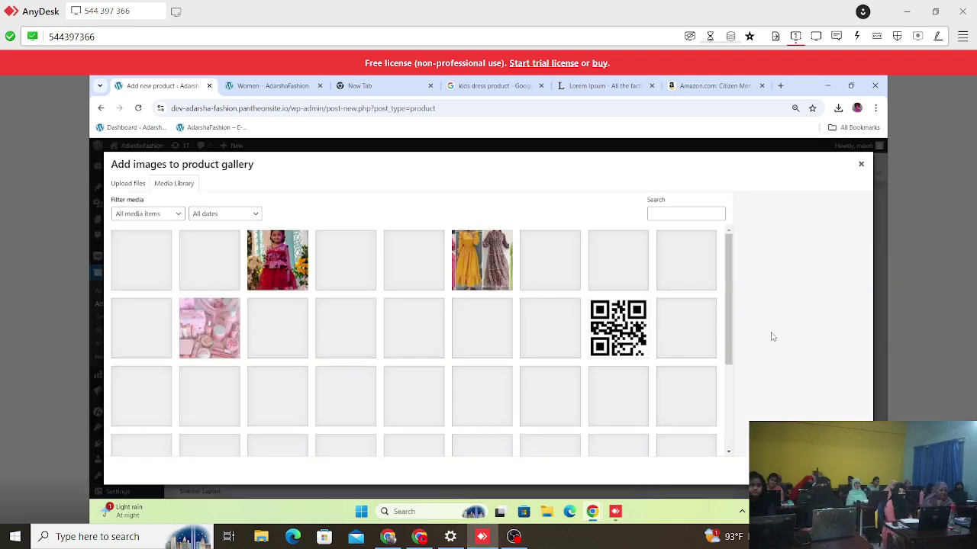
left_click(134, 186)
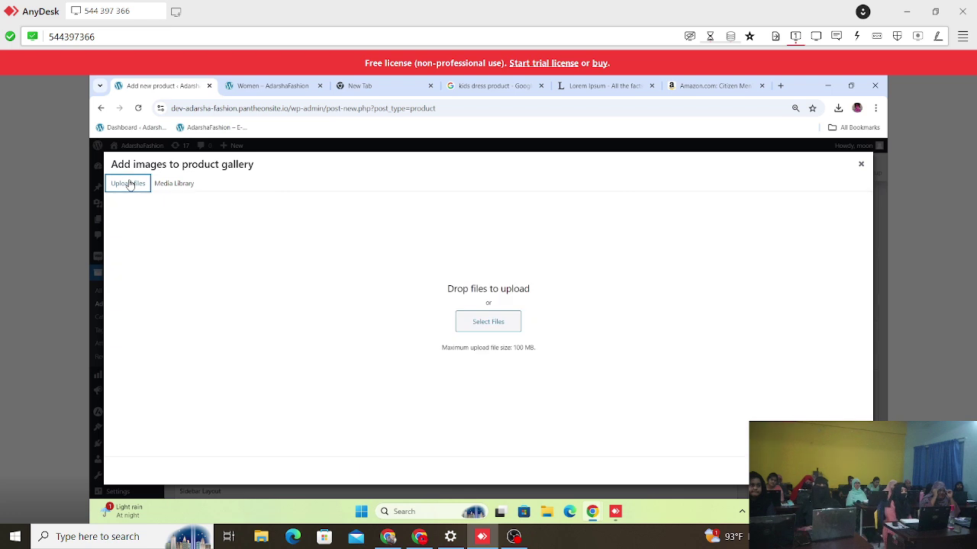
left_click(503, 324)
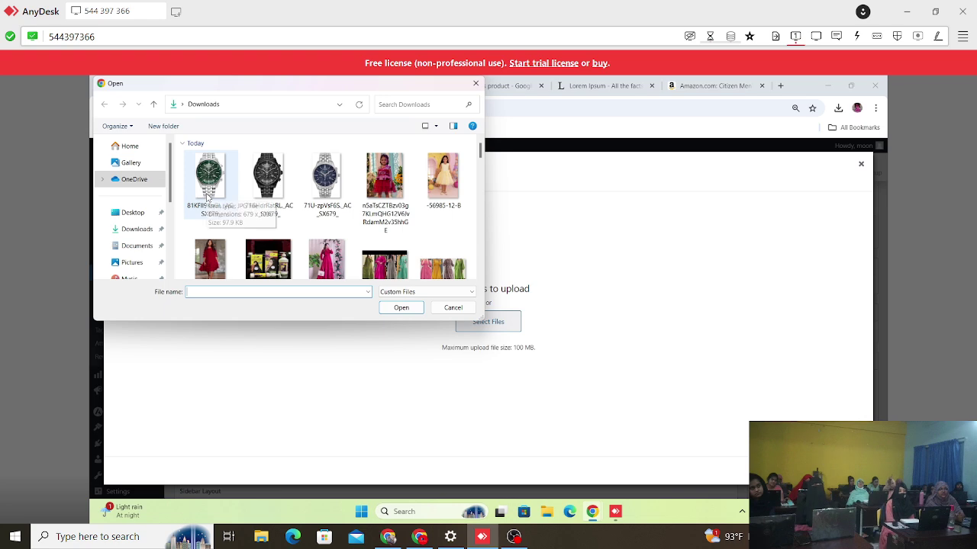
double_click(323, 176)
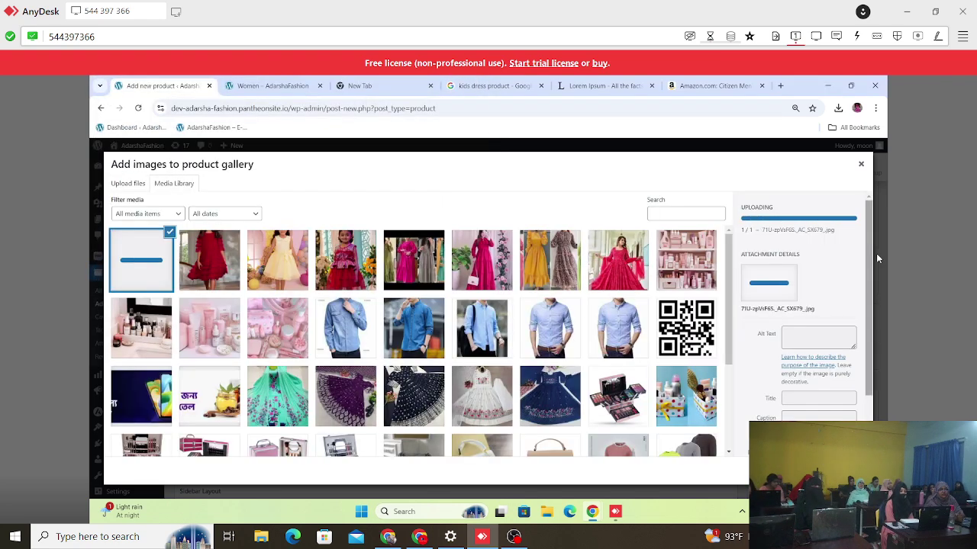
Upload the green-dial and black watch pictures together from the Downloads folder to the media library.
left_click(138, 187)
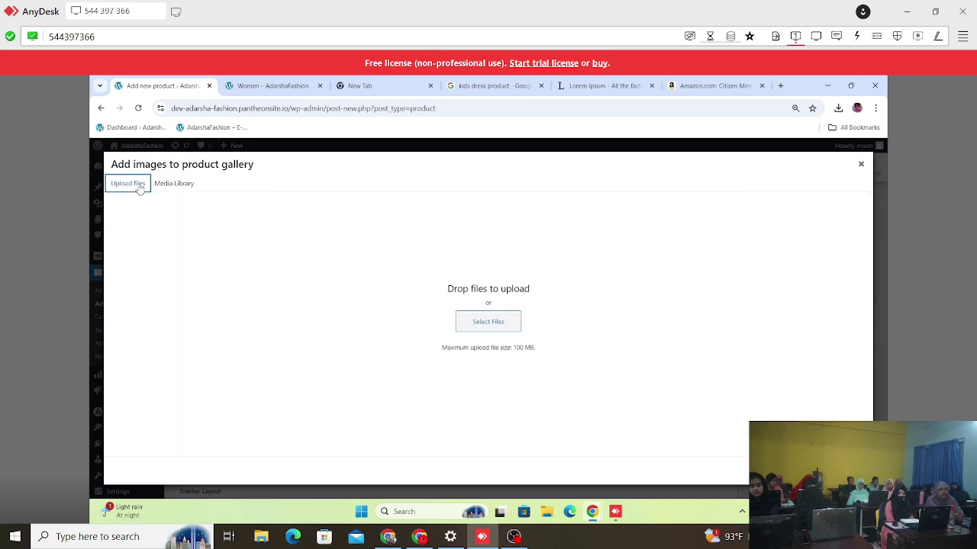
left_click(488, 321)
left_click(211, 180)
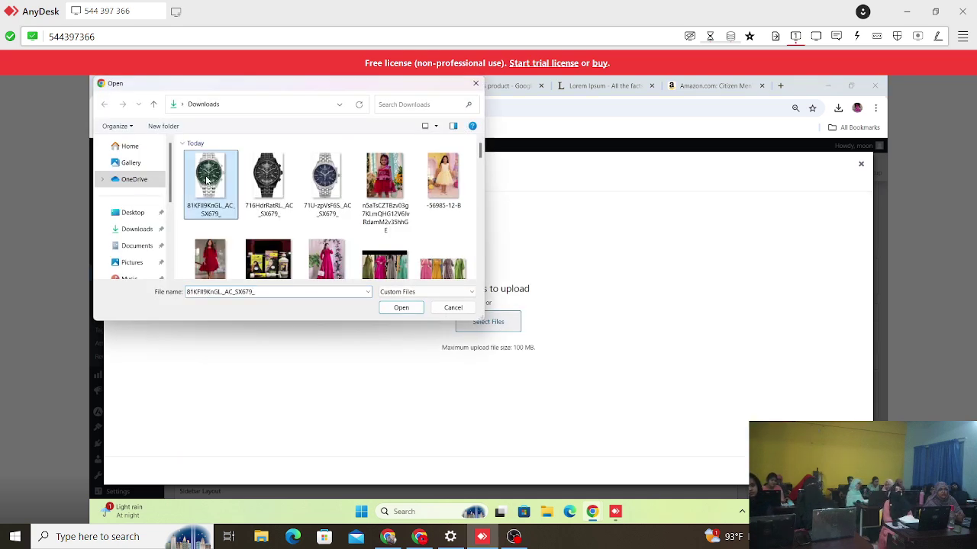
left_click(280, 185, "ctrl")
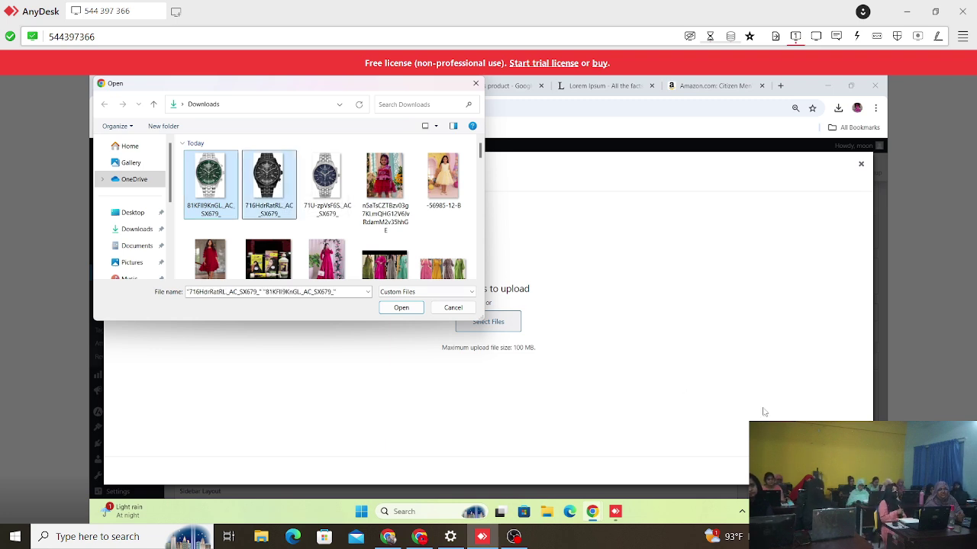
left_click(374, 292)
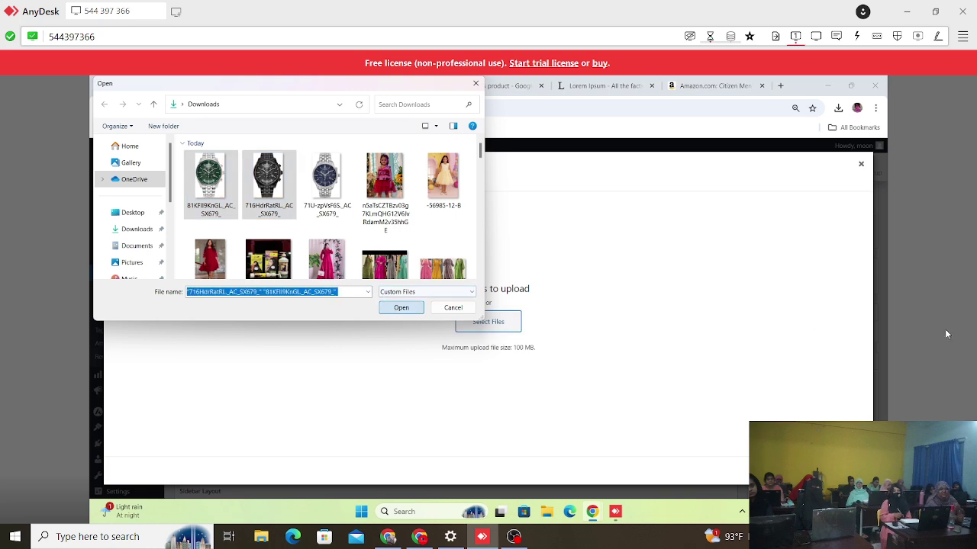
key("Return")
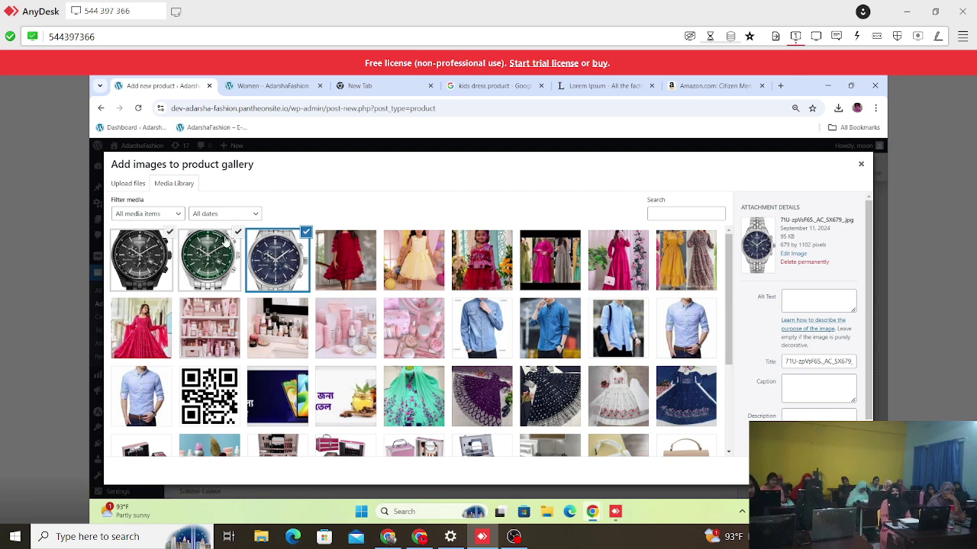
Keep only the blue-dial watch picture selected and add it to the product gallery.
left_click(208, 253)
left_click(207, 253)
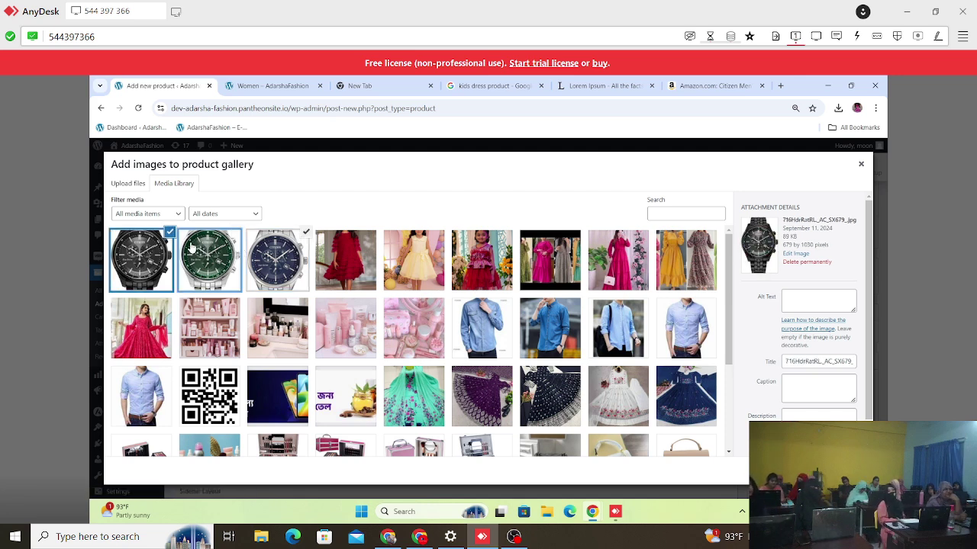
left_click(274, 255)
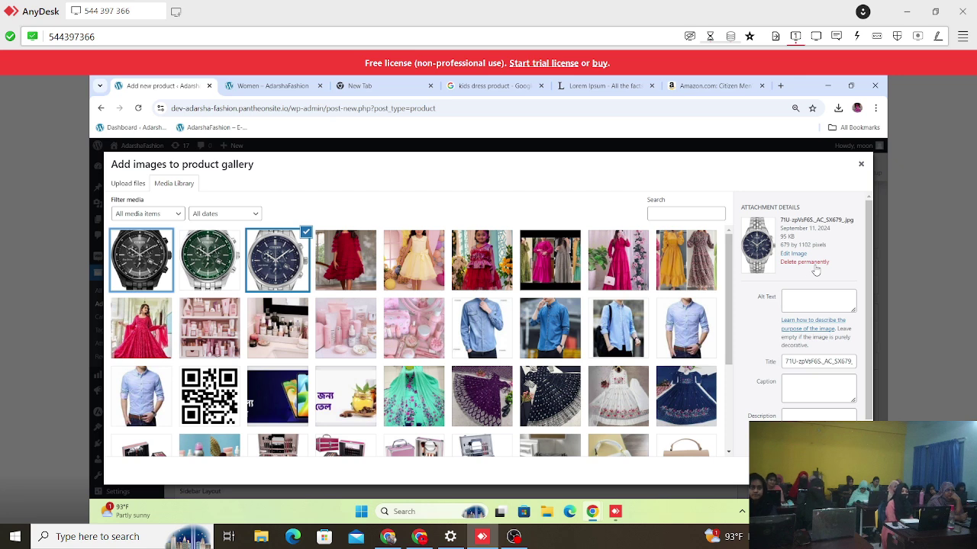
scroll(757, 289, "down", 2)
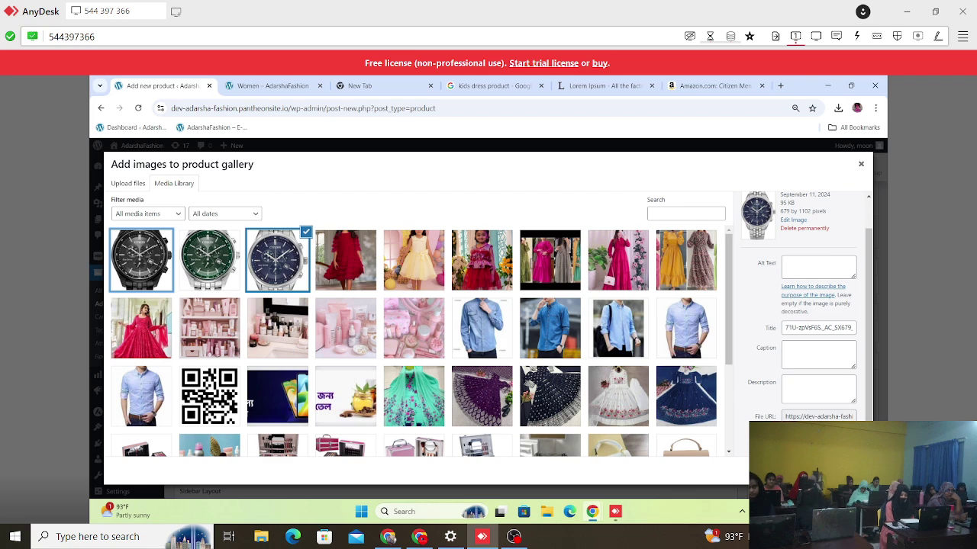
left_click(838, 472)
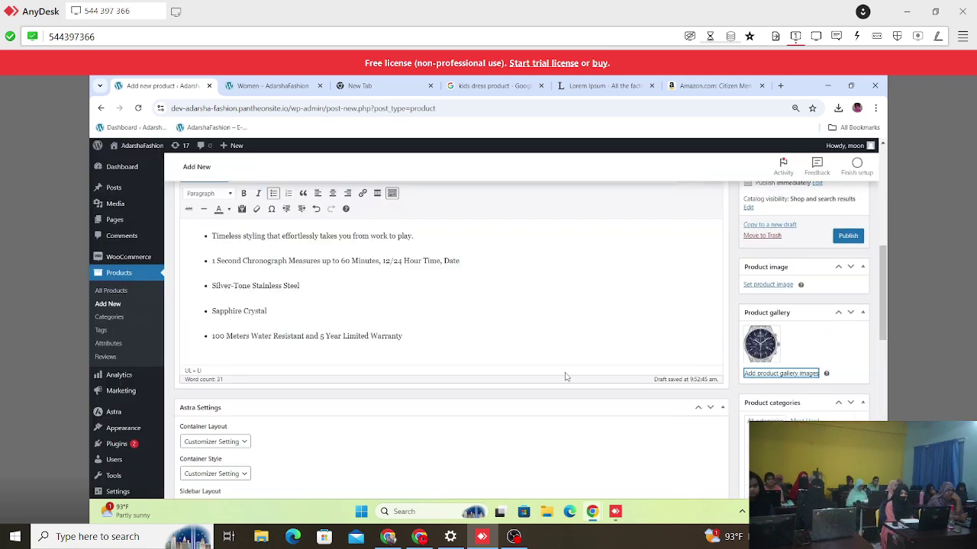
scroll(579, 374, "up", 10)
scroll(586, 371, "down", 15)
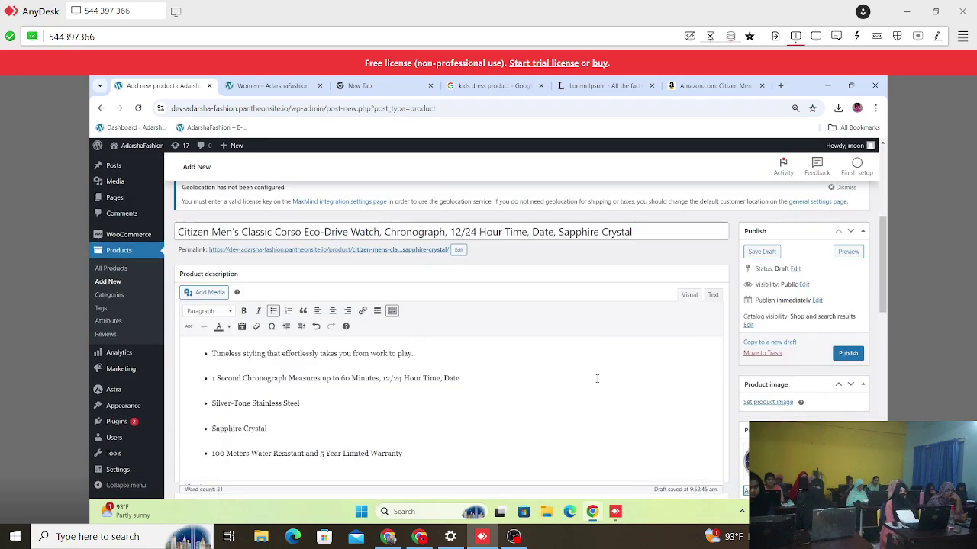
Publish the Citizen watch product.
scroll(826, 267, "up", 1)
scroll(826, 267, "up", 3)
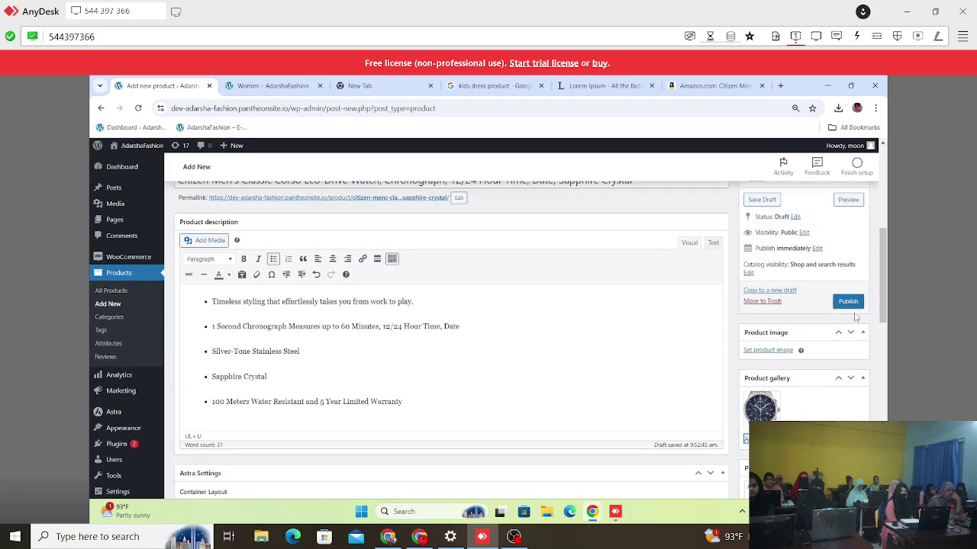
left_click(848, 302)
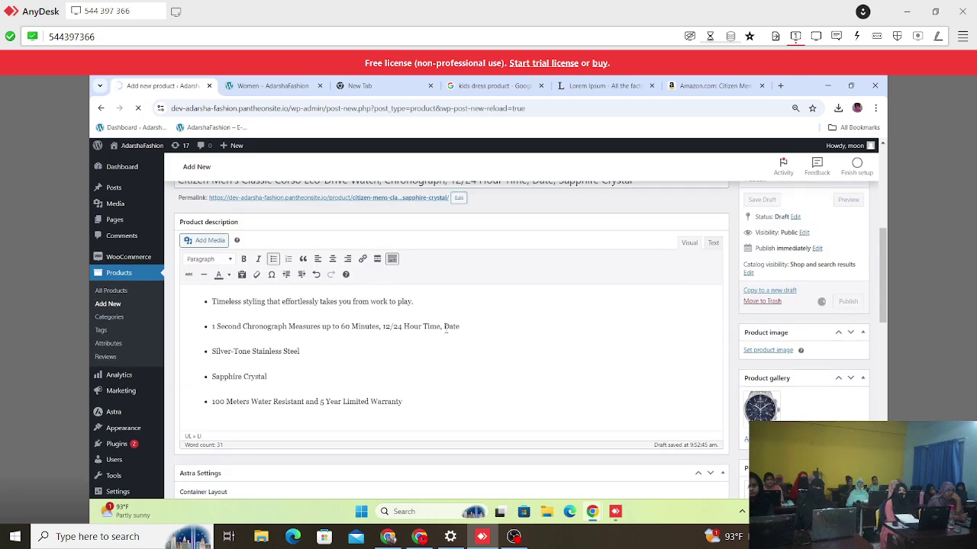
Open the store's home page on the live site and look through the product listing for the published watch.
key("ctrl+Tab")
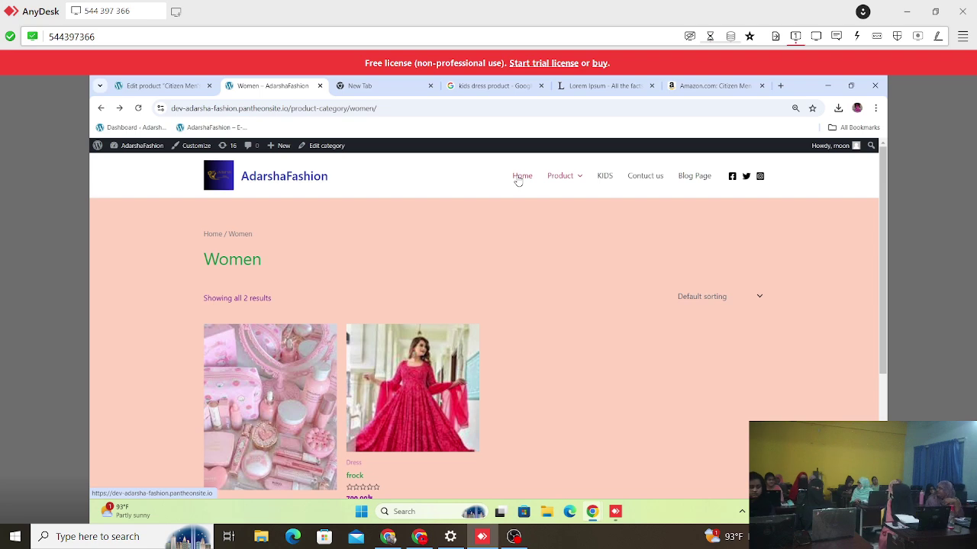
left_click(517, 180)
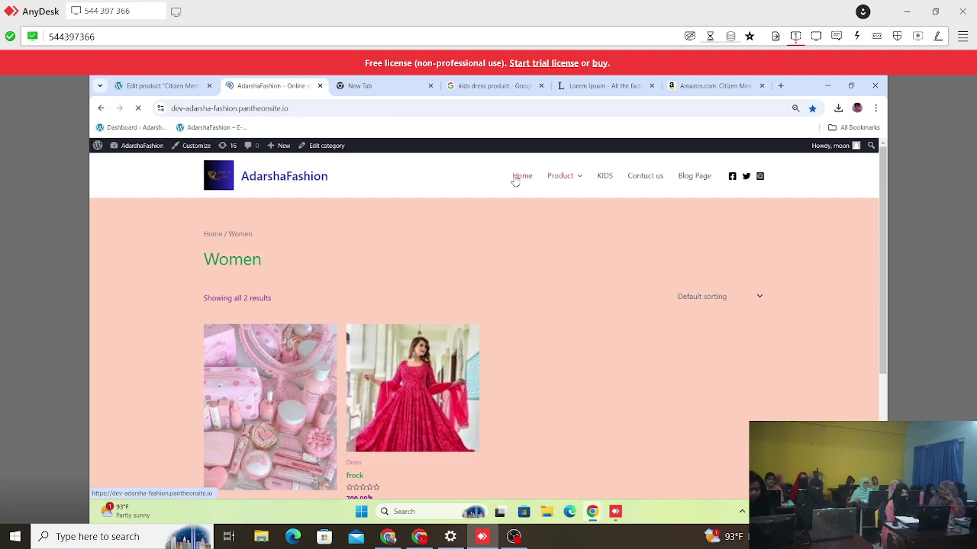
scroll(489, 308, "down", 5)
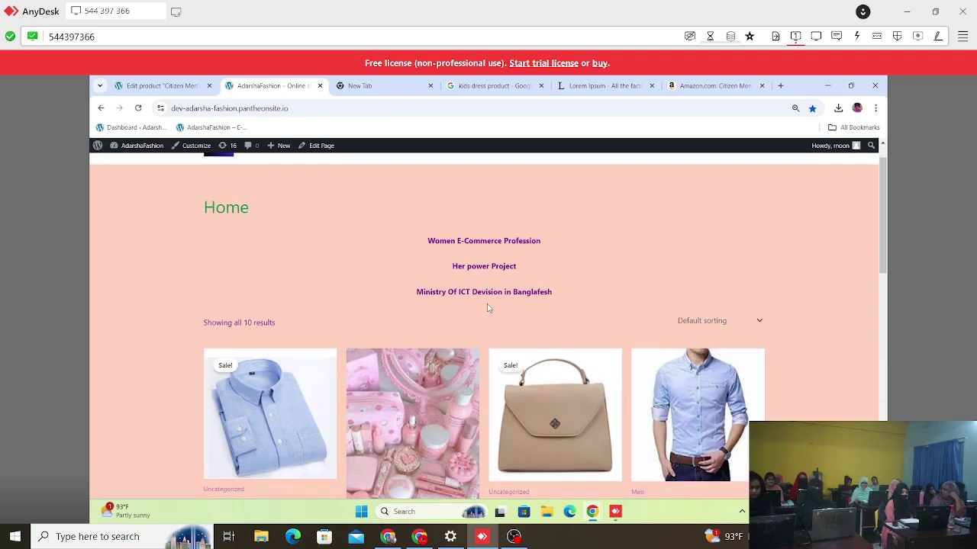
scroll(488, 308, "down", 3)
scroll(488, 308, "up", 10)
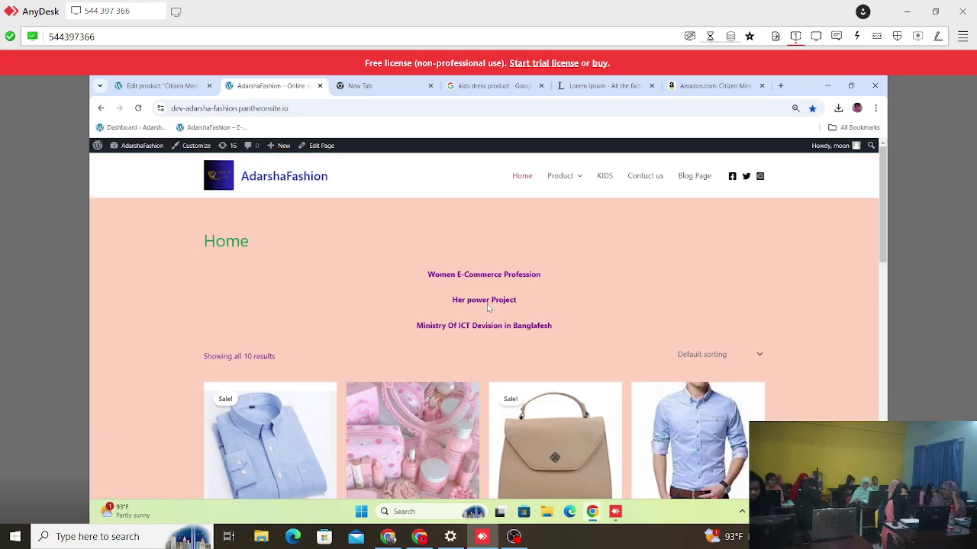
left_click(522, 178)
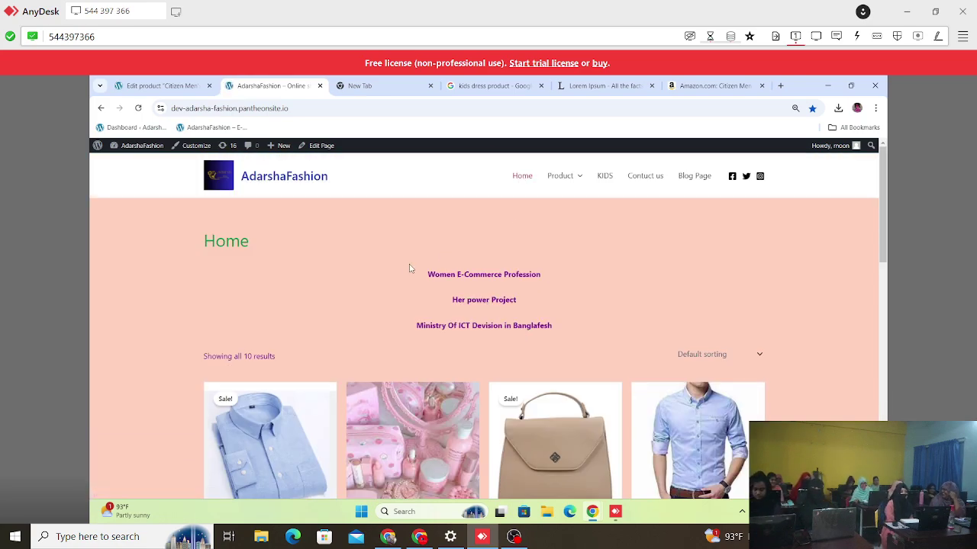
scroll(405, 271, "down", 3)
scroll(405, 271, "down", 5)
scroll(315, 270, "up", 8)
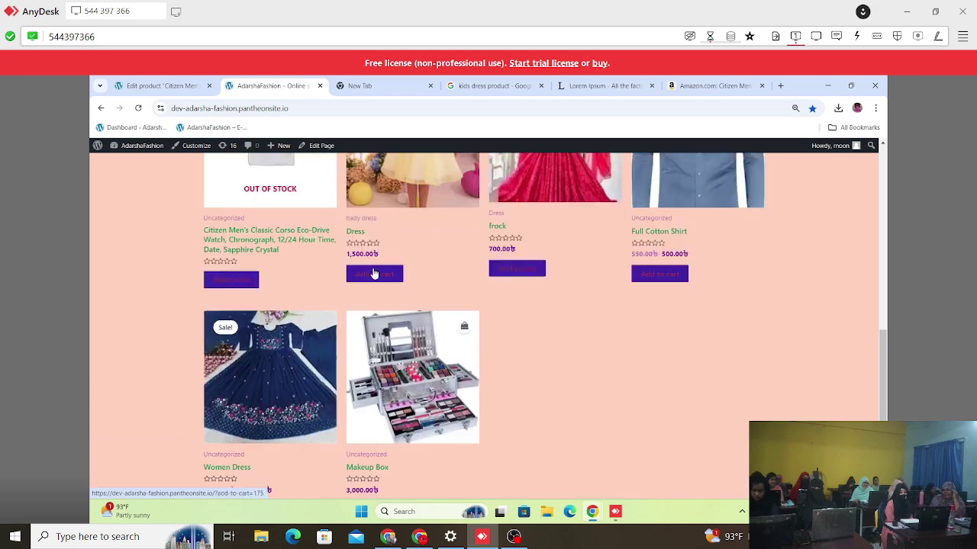
scroll(316, 270, "up", 2)
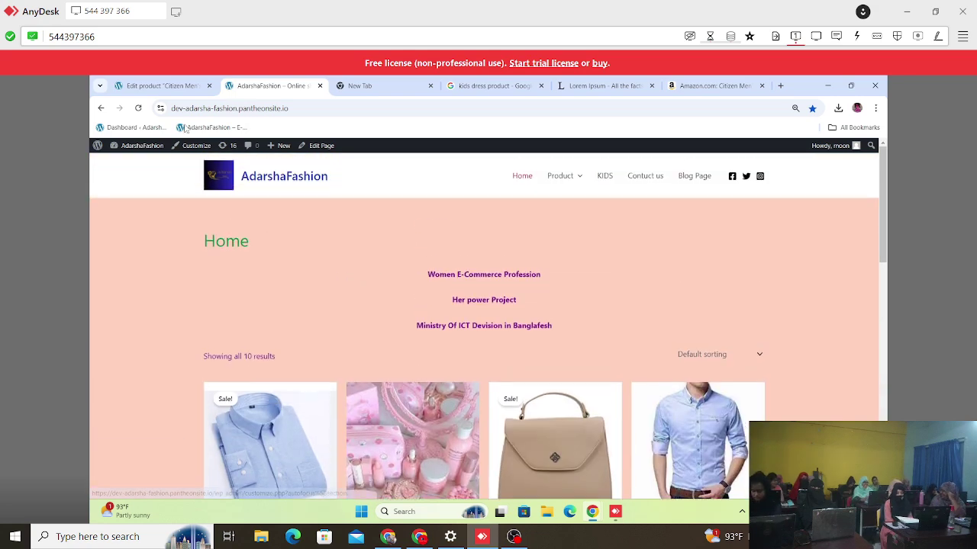
Return to the watch's product editor and remove the blue-dial picture from the product gallery.
left_click(167, 86)
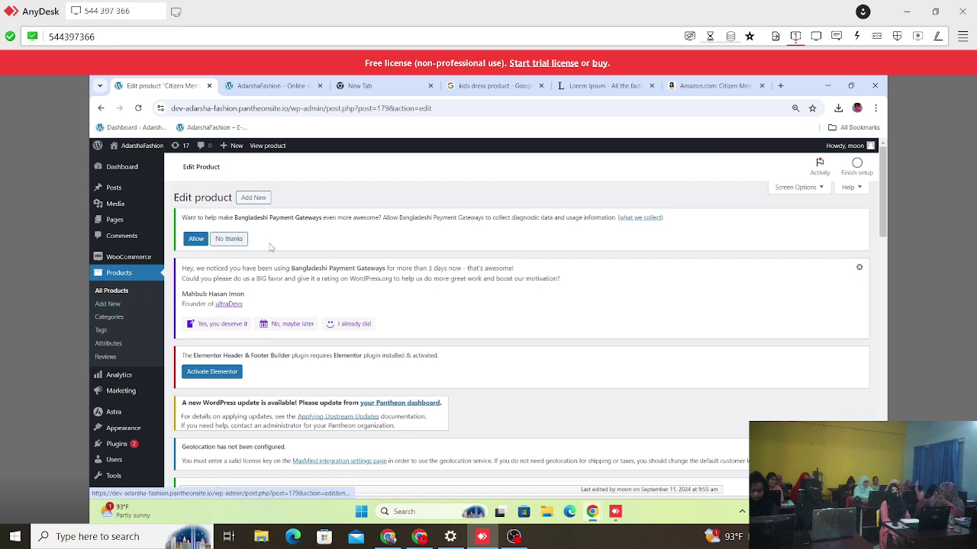
scroll(348, 261, "down", 4)
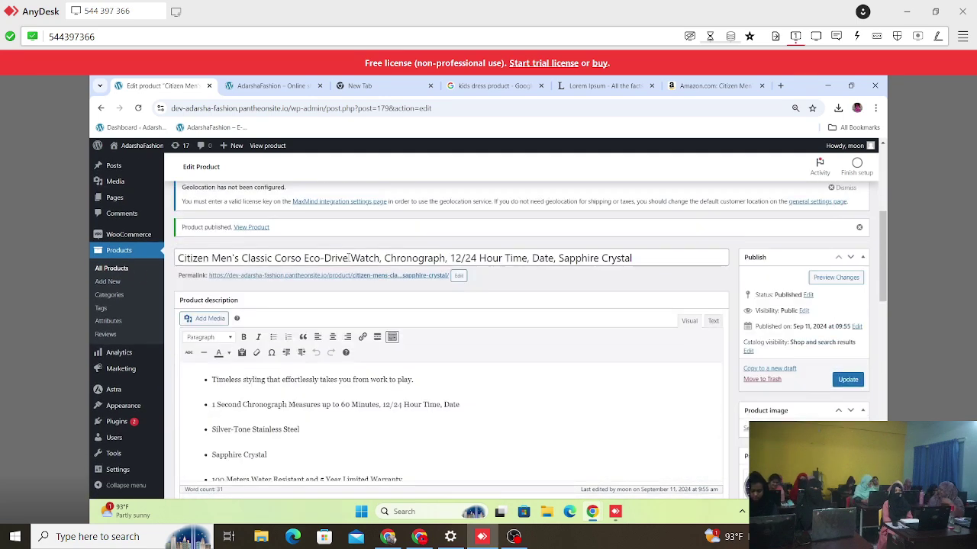
scroll(349, 257, "down", 2)
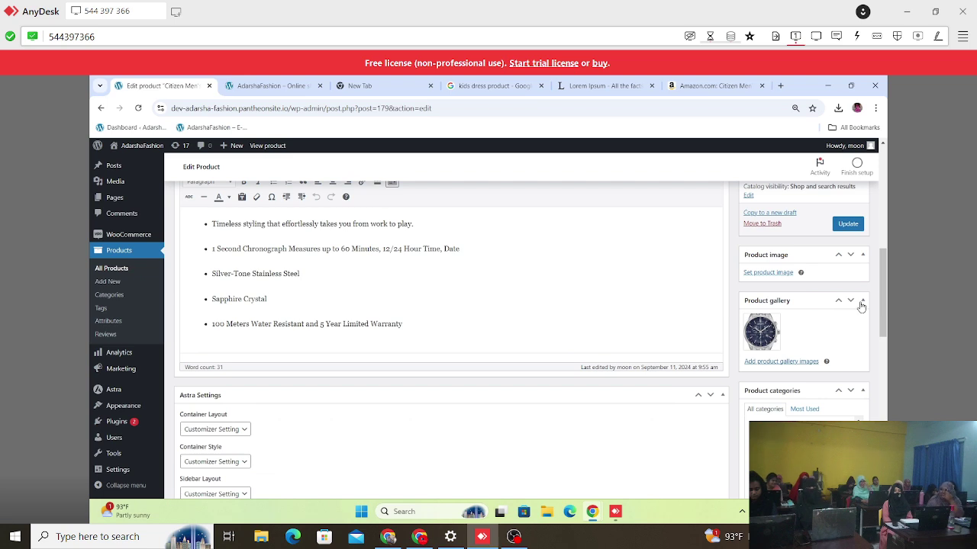
left_click(778, 317)
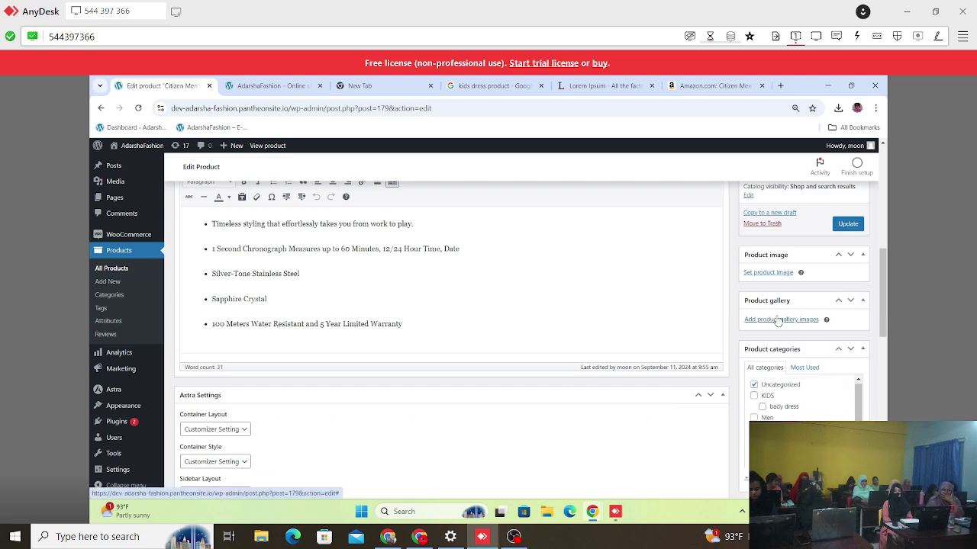
Set the blue-dial watch picture from the media library as the product image and update the product.
left_click(767, 272)
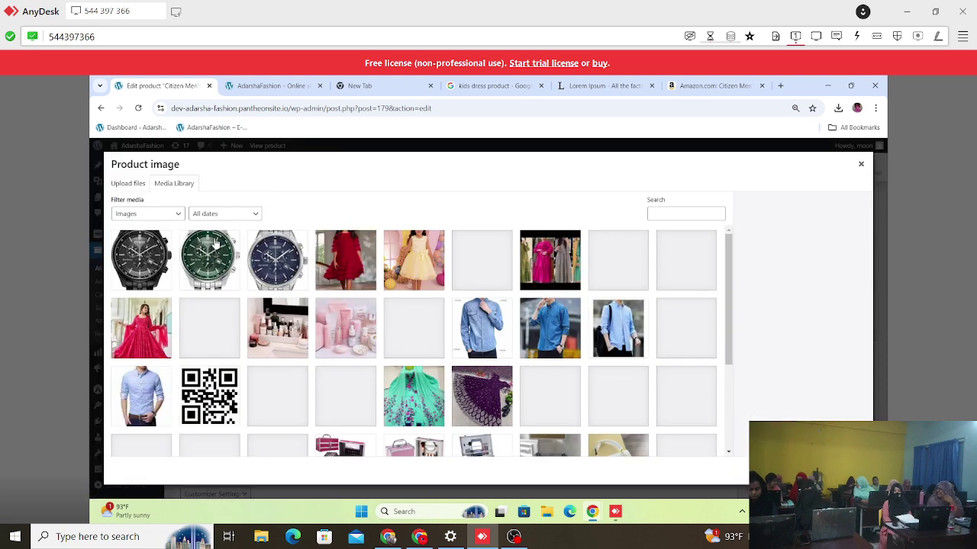
left_click(265, 255)
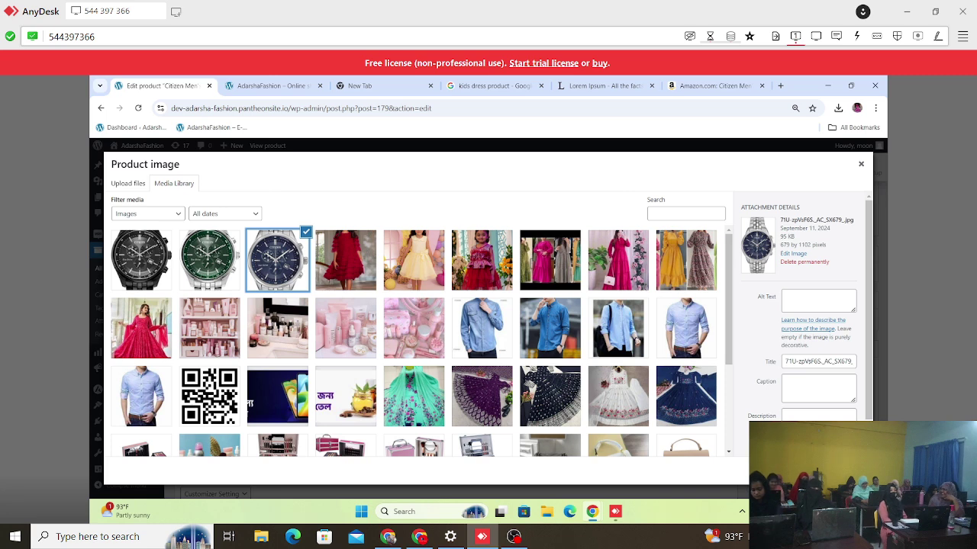
left_click(832, 471)
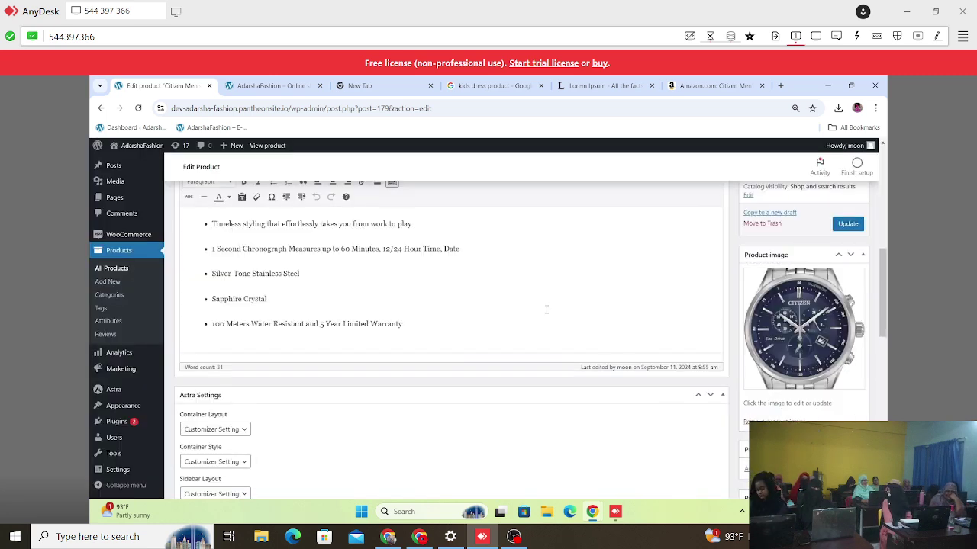
left_click(858, 223)
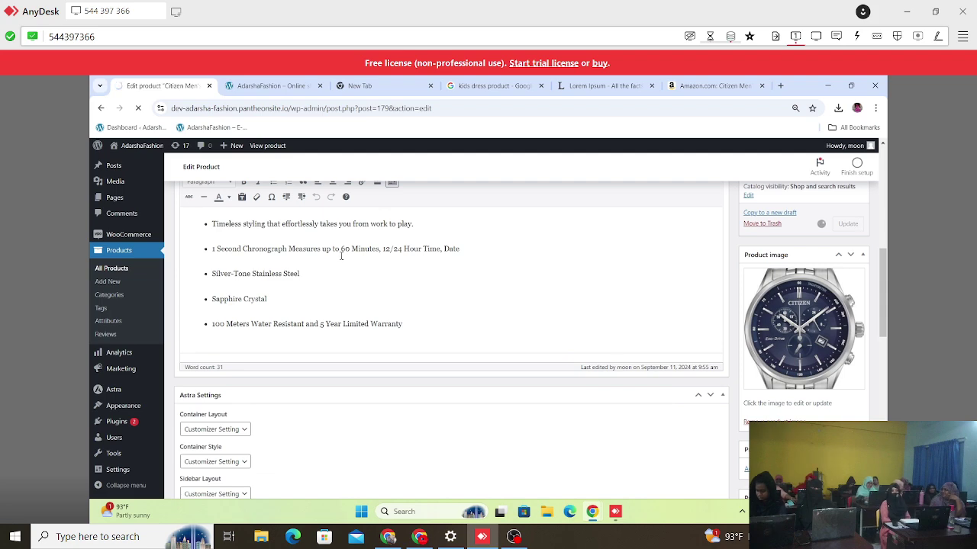
Reload the store's home page and check how the watch appears in the product listing.
left_click(263, 85)
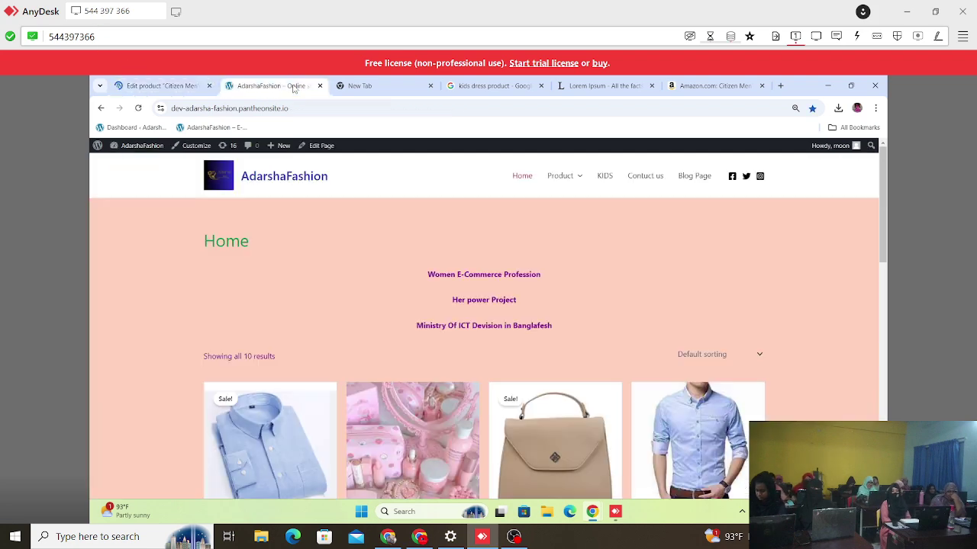
left_click(138, 108)
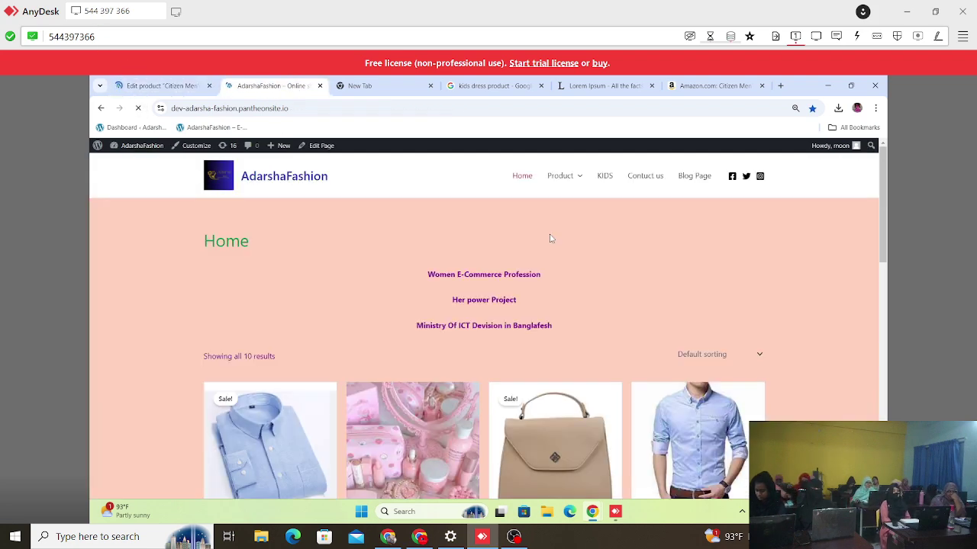
scroll(551, 239, "down", 6)
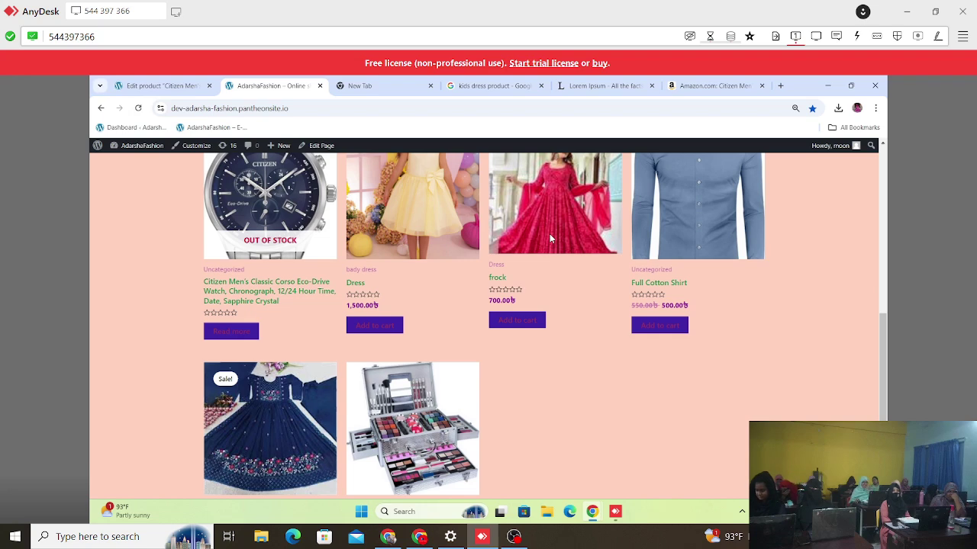
scroll(454, 223, "up", 2)
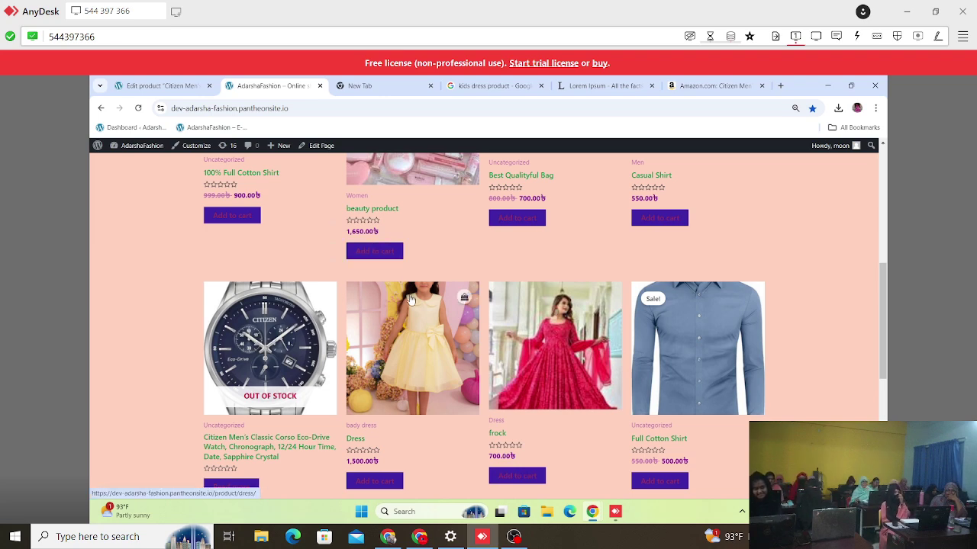
scroll(410, 299, "down", 1)
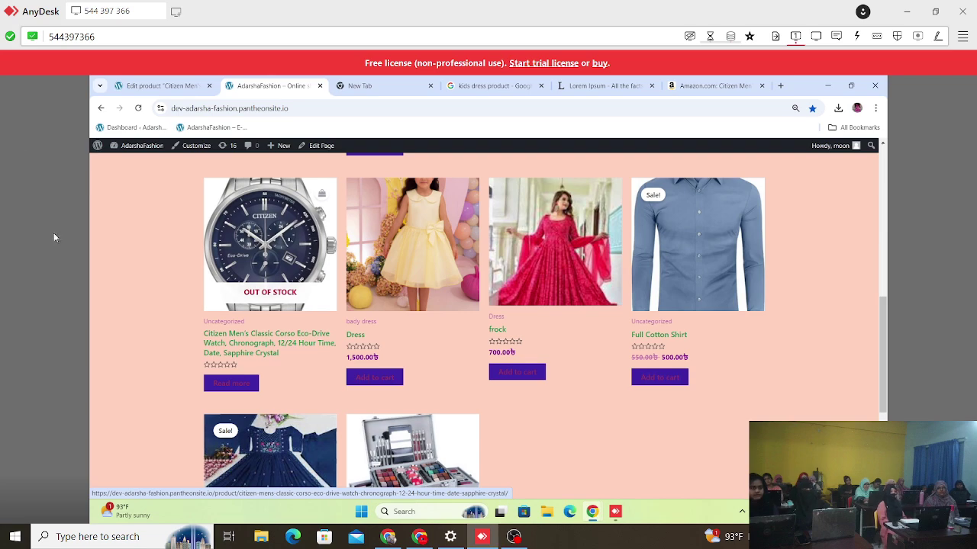
Return to the watch's product editor and examine the tax status options in the general product data.
left_click(157, 85)
scroll(374, 305, "down", 5)
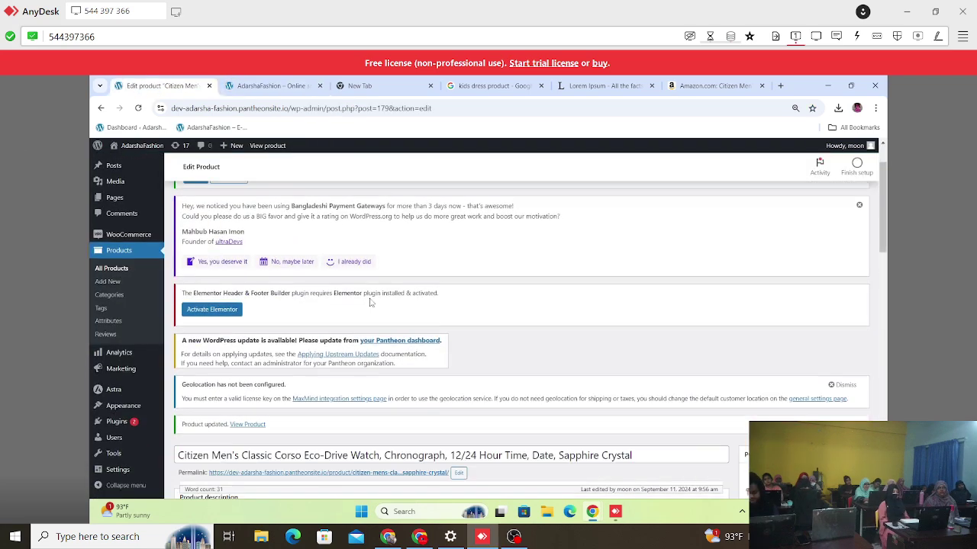
scroll(377, 311, "down", 8)
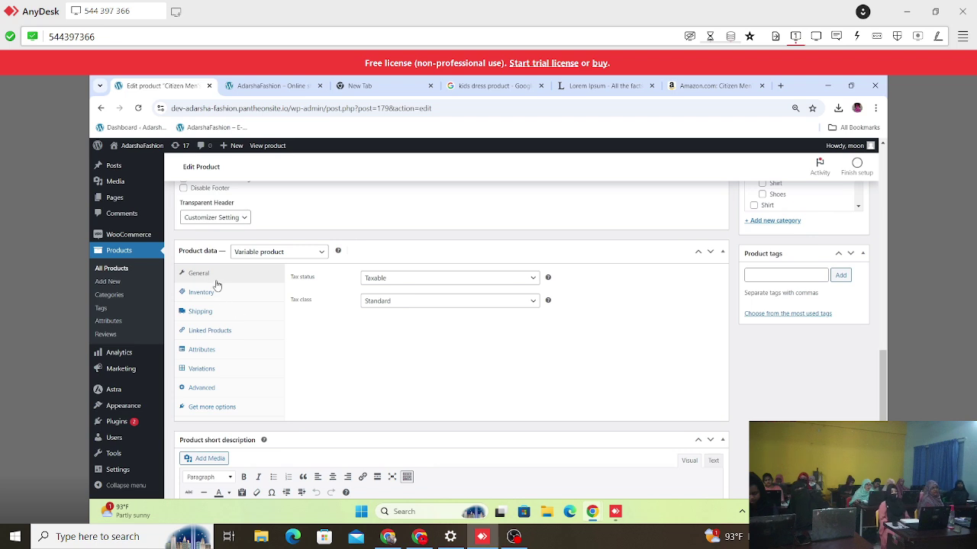
left_click(387, 279)
left_click(386, 280)
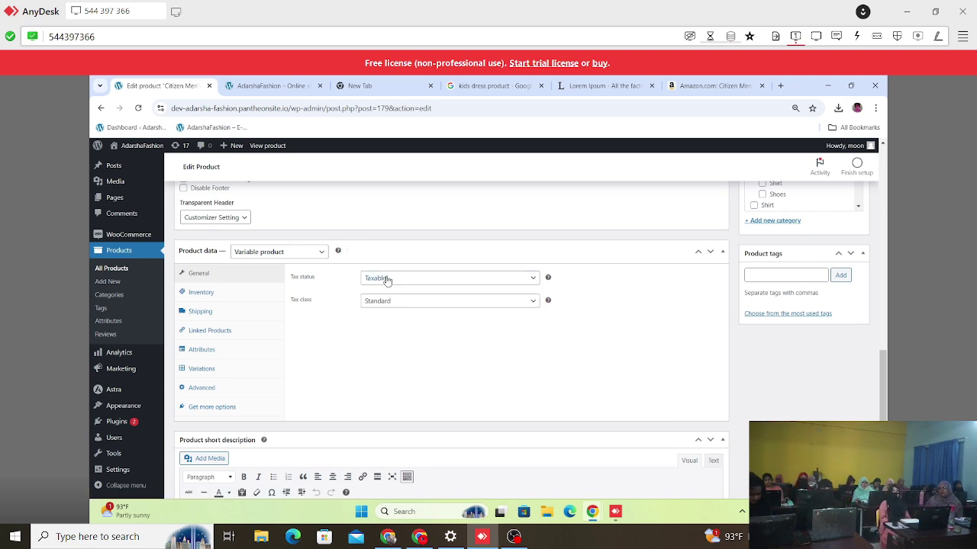
Enter WTC220 as the SKU in the watch's inventory data.
left_click(206, 294)
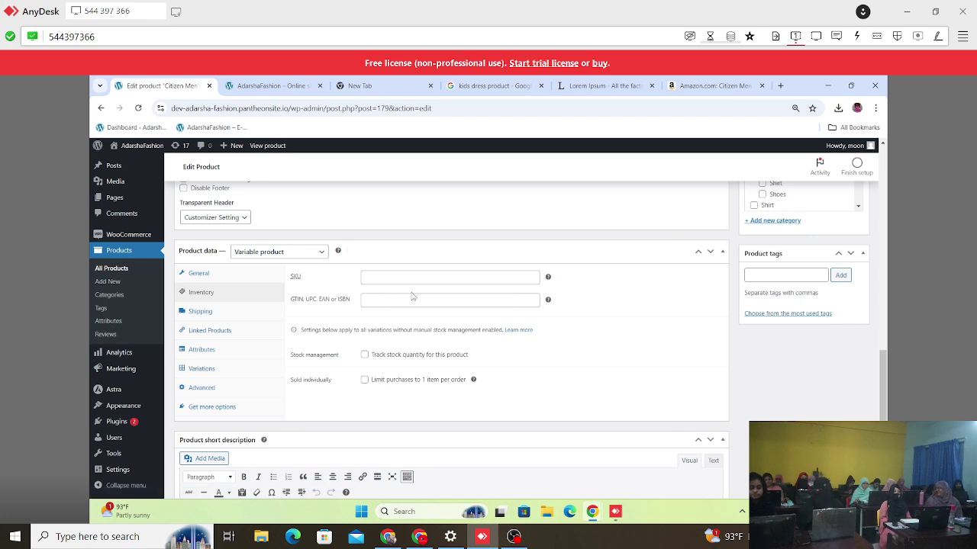
left_click(383, 279)
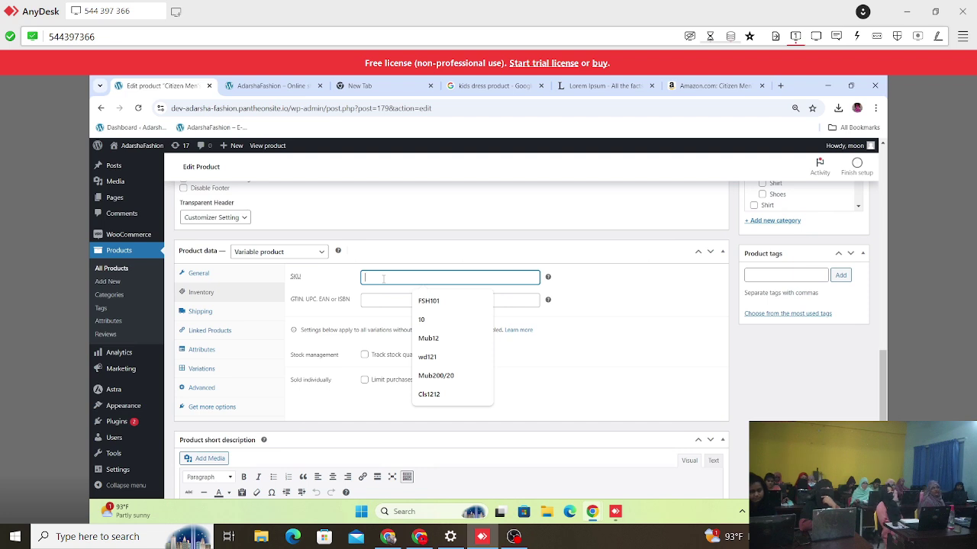
type("WI")
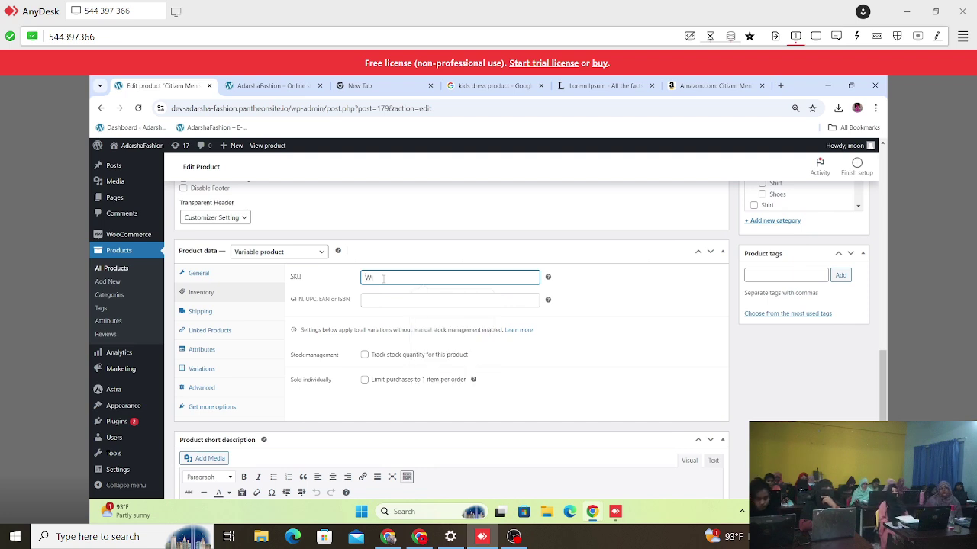
key("BackSpace")
type("TC220")
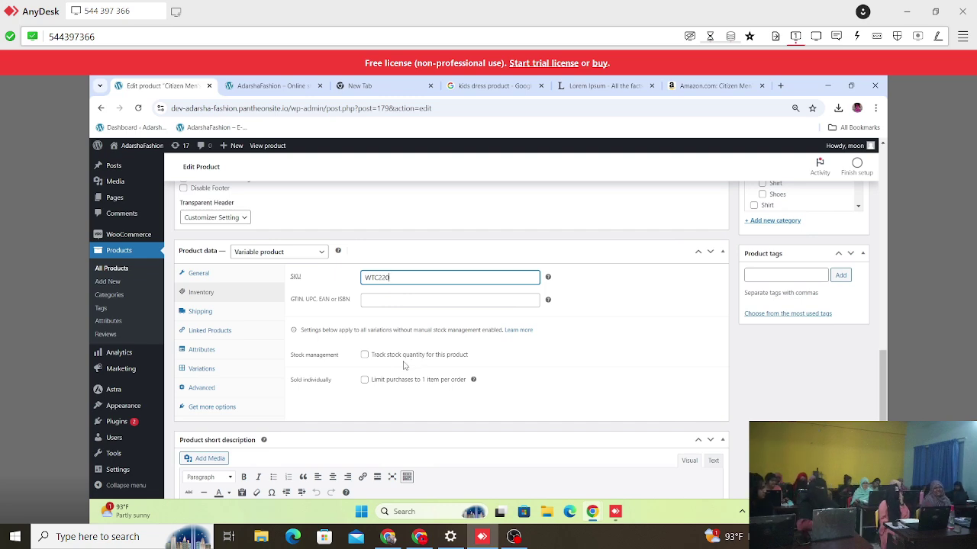
scroll(488, 359, "down", 1)
scroll(487, 358, "down", 2)
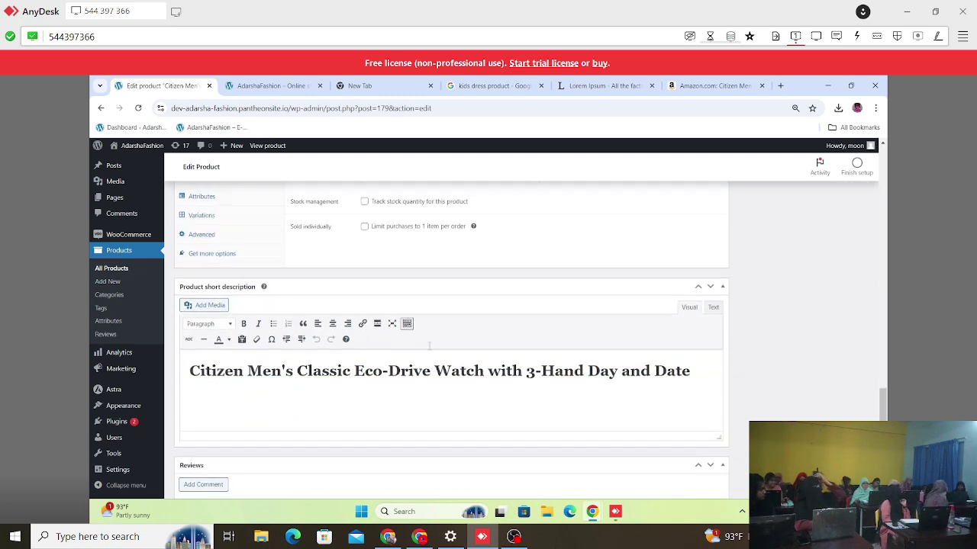
scroll(427, 329, "up", 3)
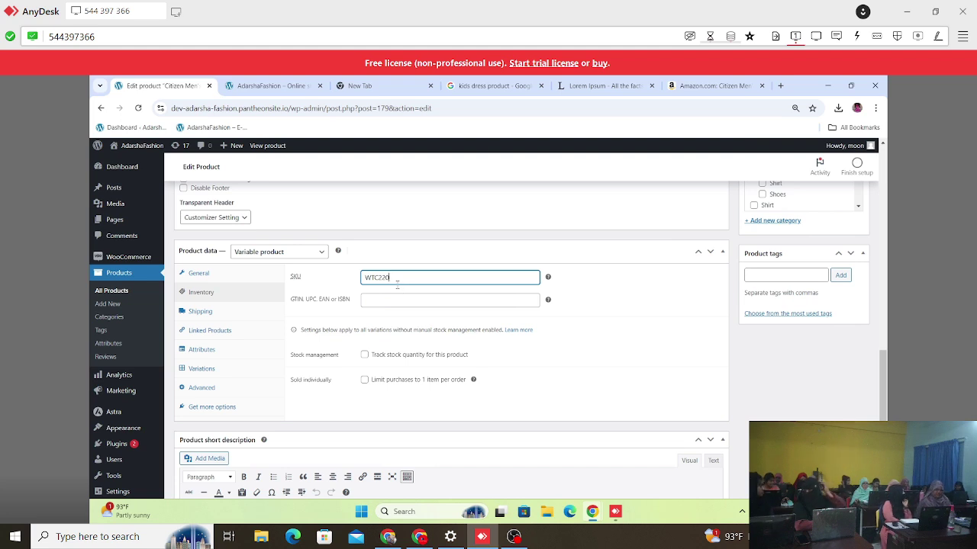
Enable stock quantity tracking for the watch and set the quantity to 2.
left_click(366, 356)
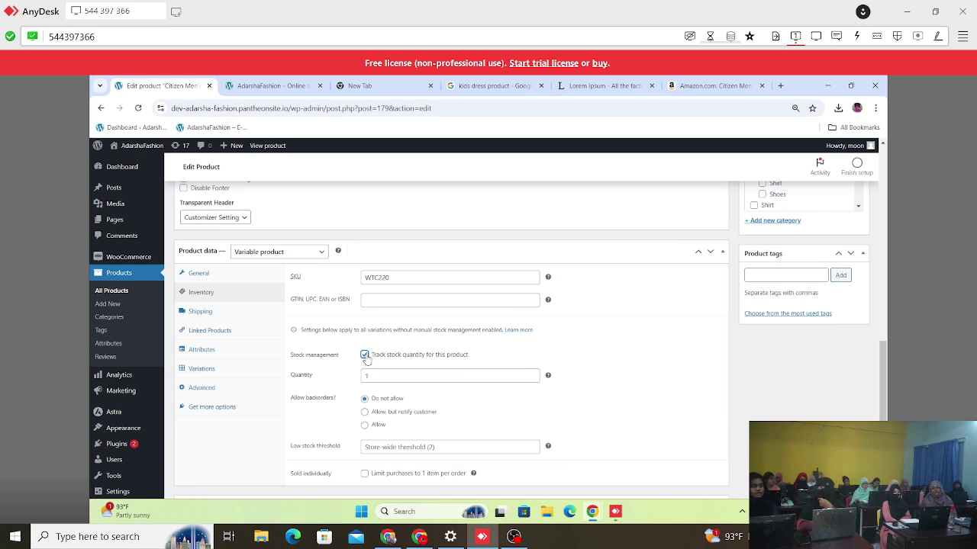
scroll(367, 360, "up", 1)
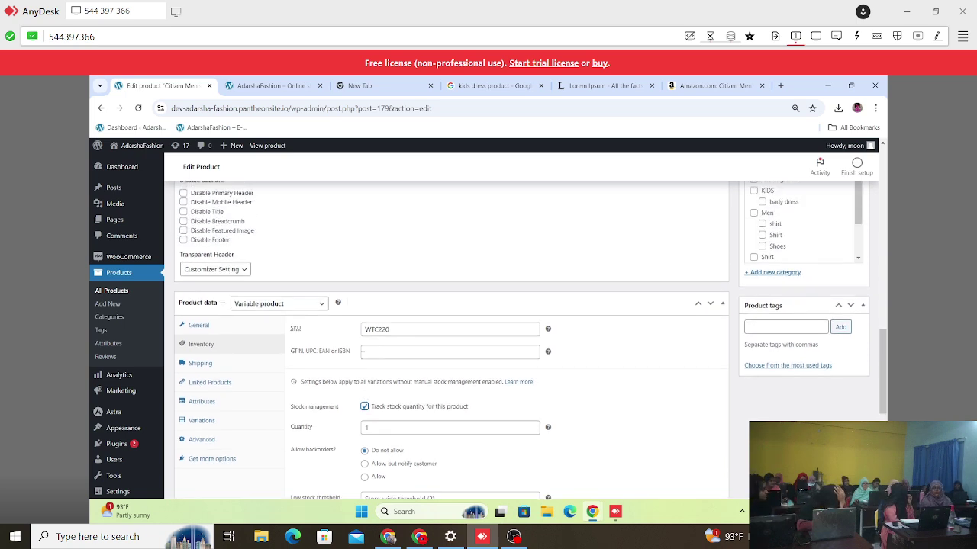
scroll(363, 354, "down", 1)
scroll(352, 372, "down", 1)
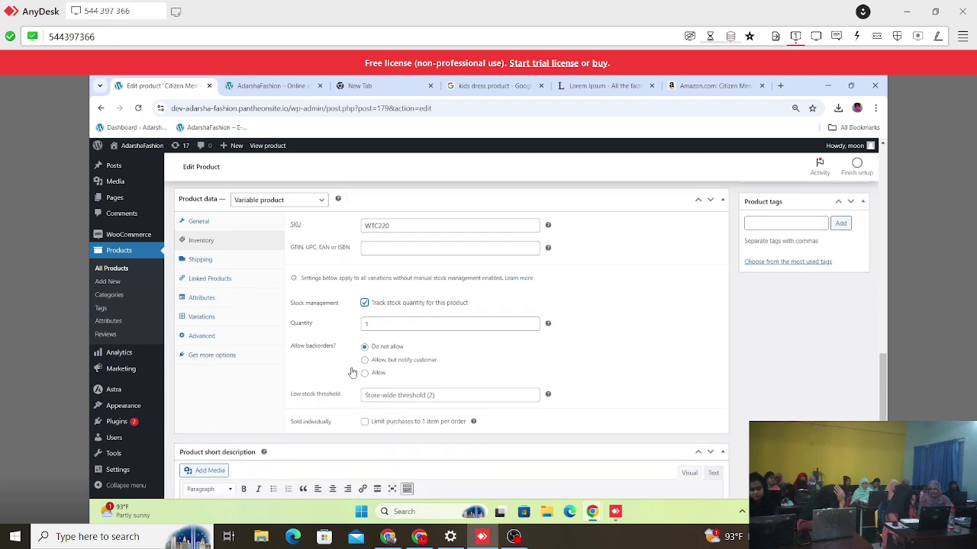
left_click(532, 322)
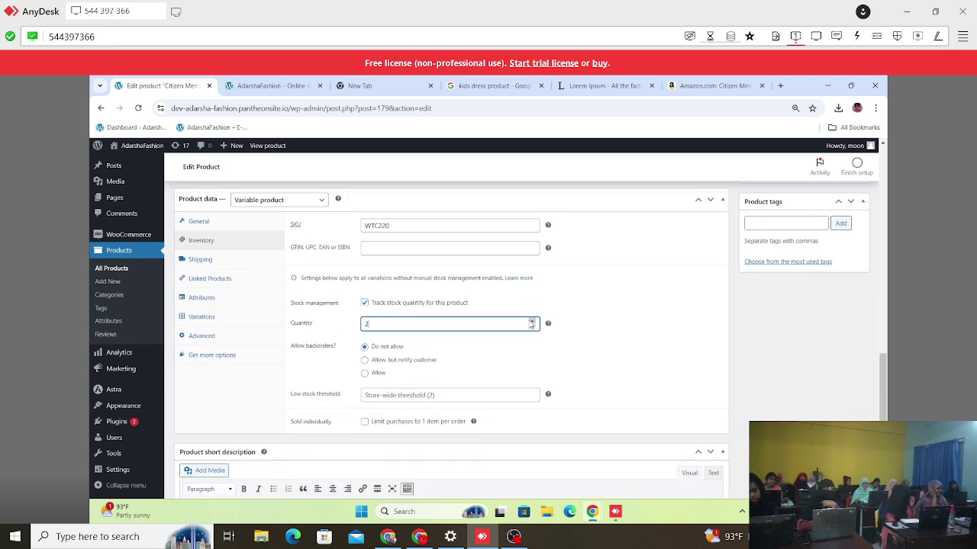
Set the watch's stock quantity to 20 and update the product.
left_click_drag(435, 323, 321, 330)
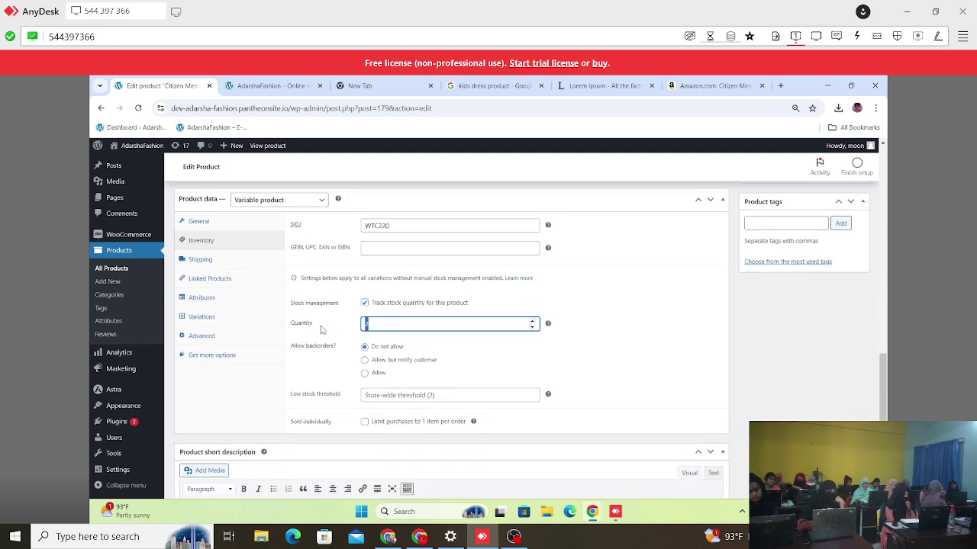
type("20")
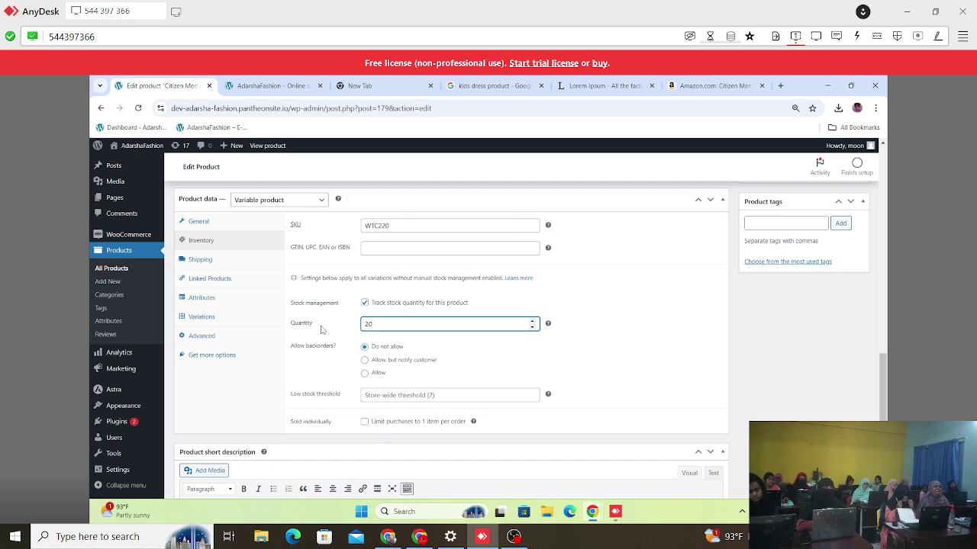
scroll(403, 351, "down", 1)
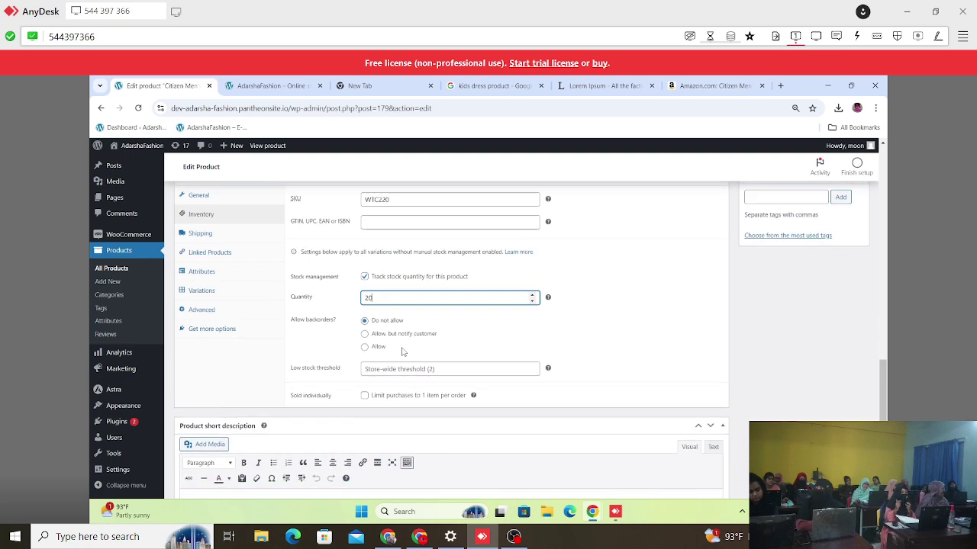
scroll(403, 351, "down", 3)
scroll(497, 328, "up", 9)
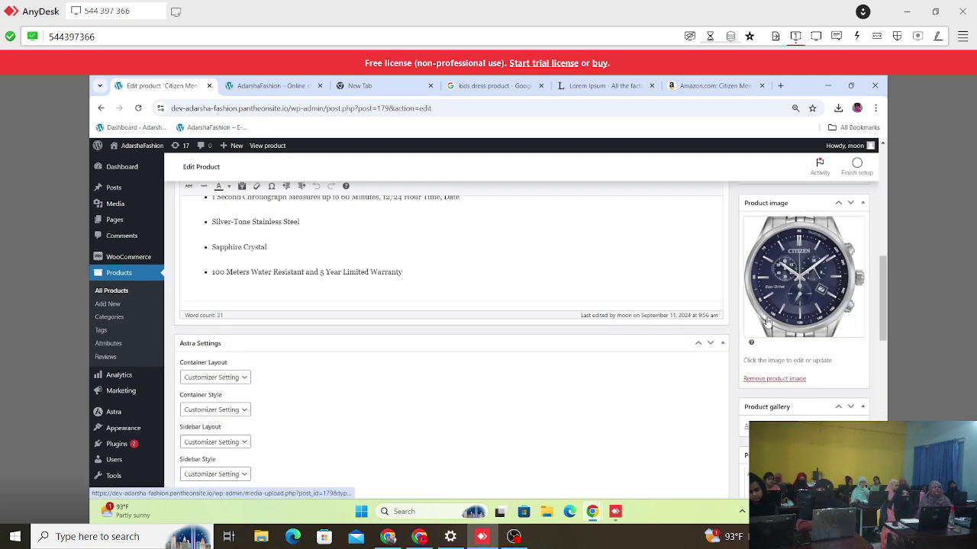
scroll(767, 322, "up", 3)
left_click(849, 484)
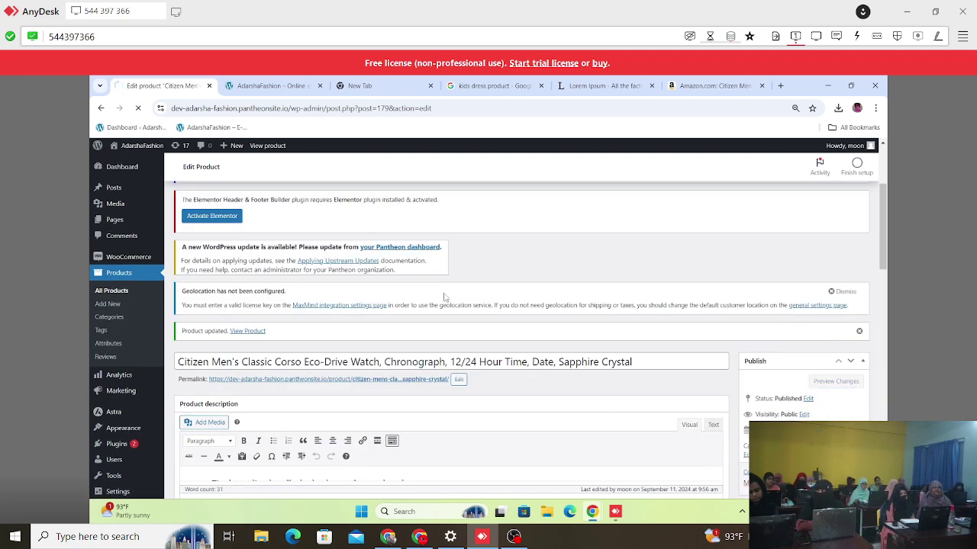
Review the watch's edit page from the title and description down to the product data and short description.
scroll(428, 270, "down", 10)
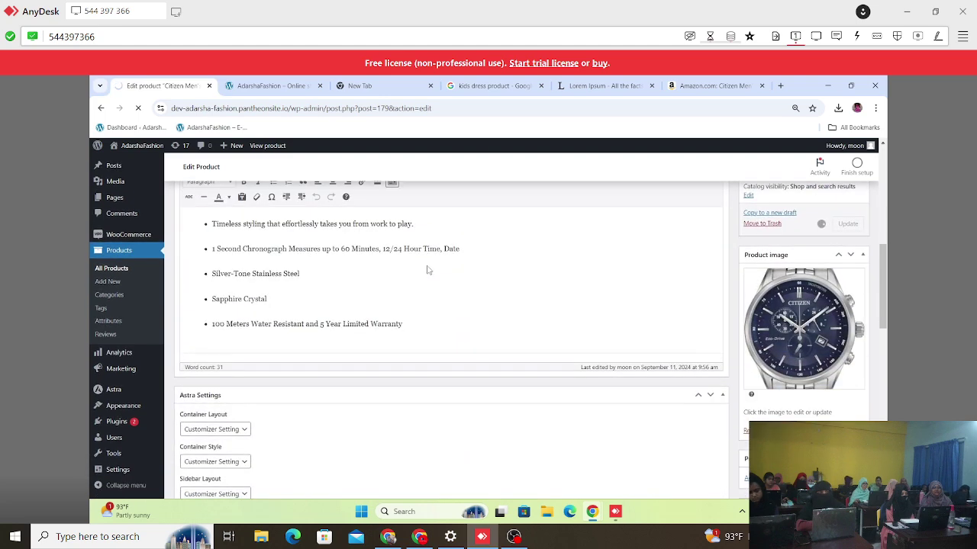
scroll(428, 270, "down", 3)
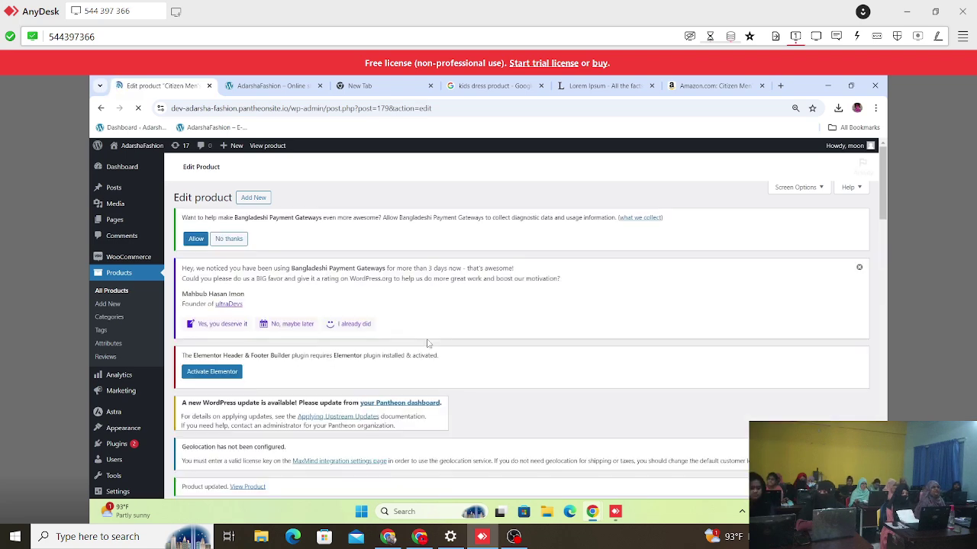
scroll(427, 341, "down", 1)
scroll(427, 343, "down", 5)
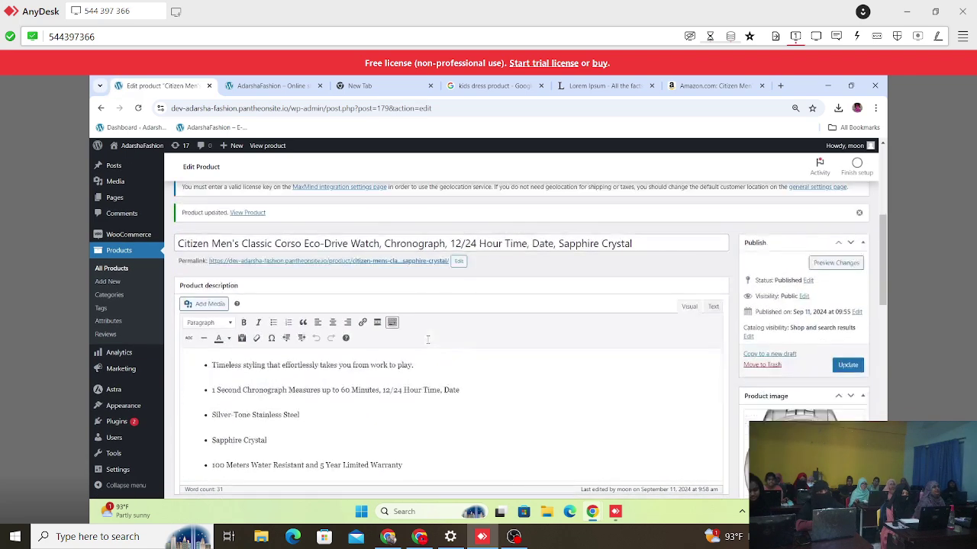
scroll(427, 343, "down", 3)
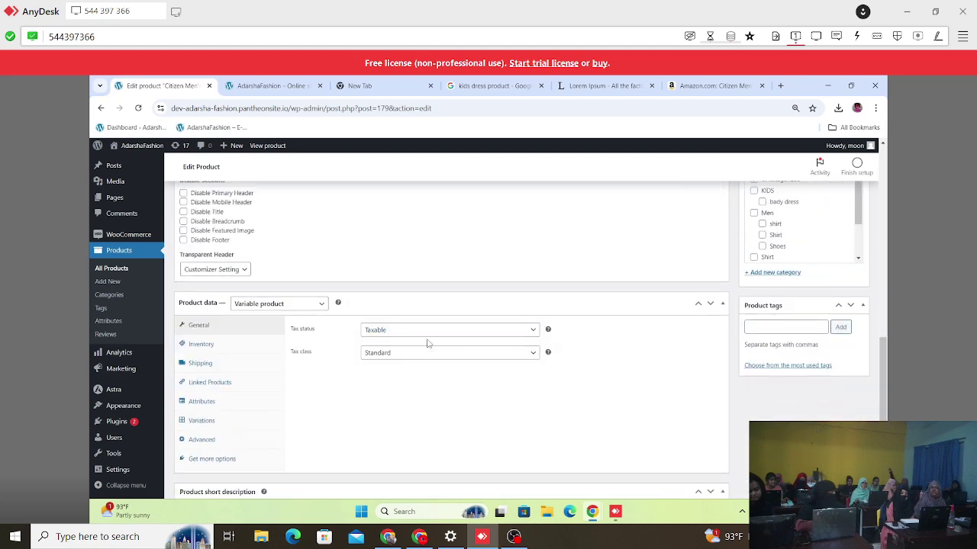
scroll(428, 345, "down", 4)
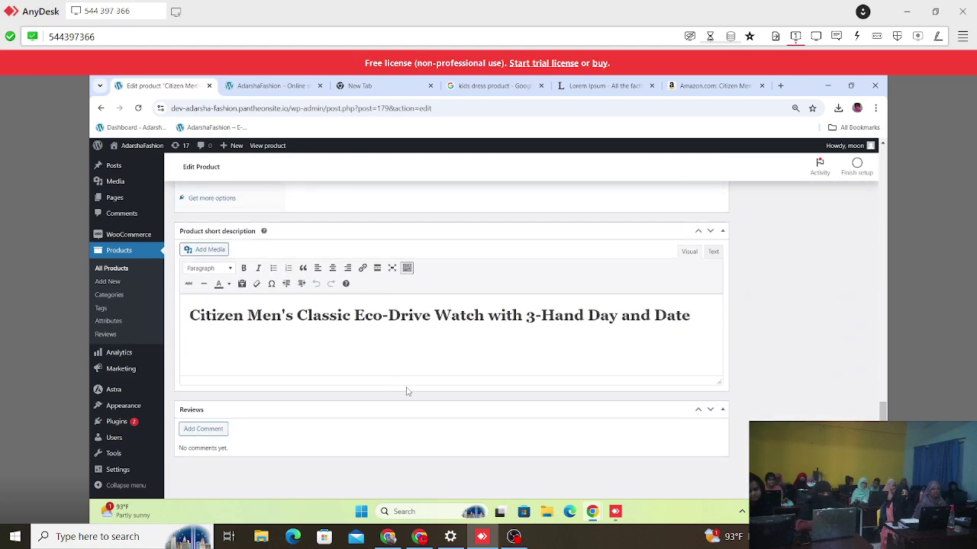
scroll(421, 359, "up", 5)
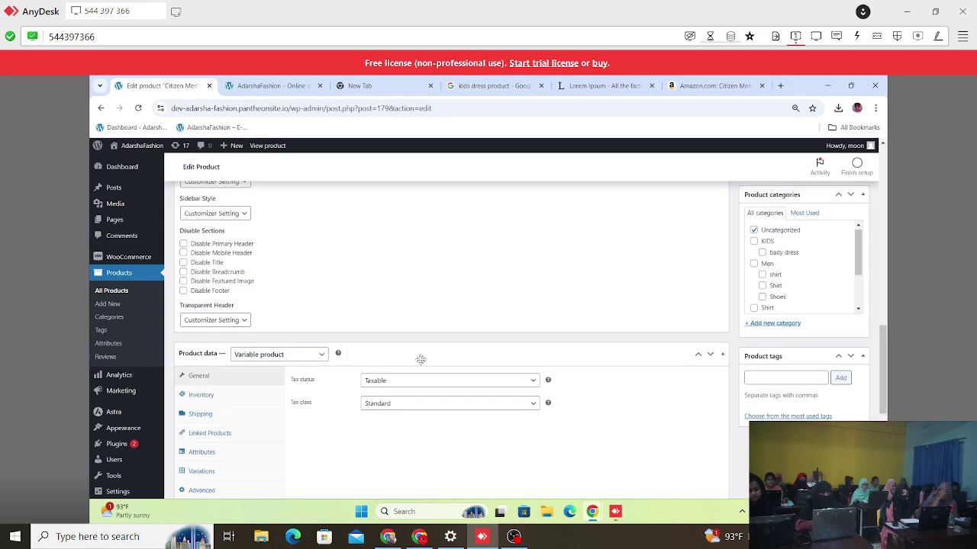
scroll(420, 360, "up", 10)
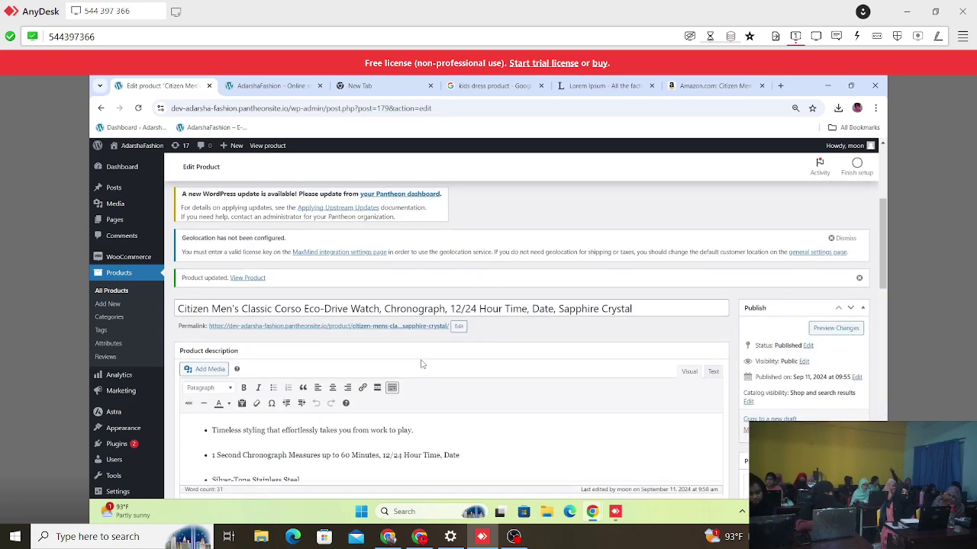
scroll(421, 364, "up", 3)
scroll(421, 364, "down", 15)
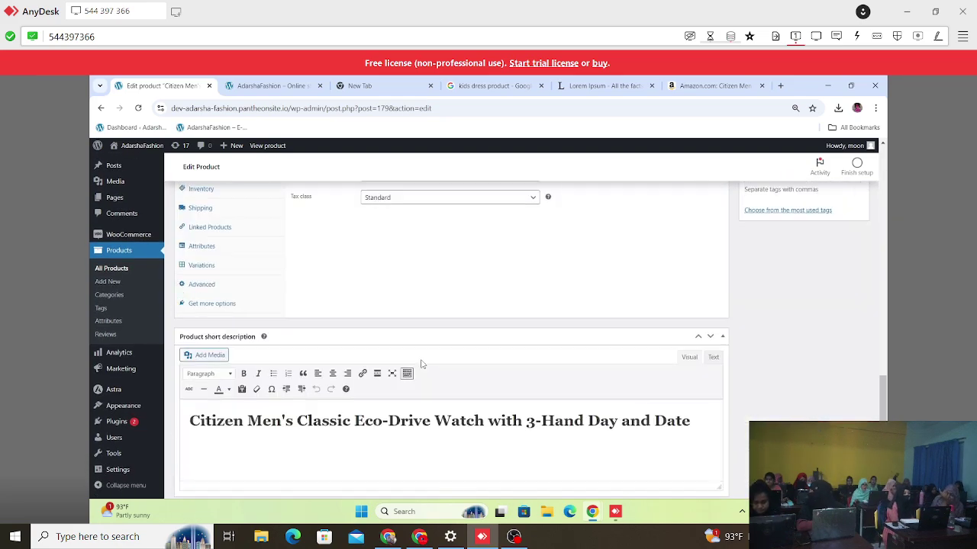
scroll(420, 363, "down", 2)
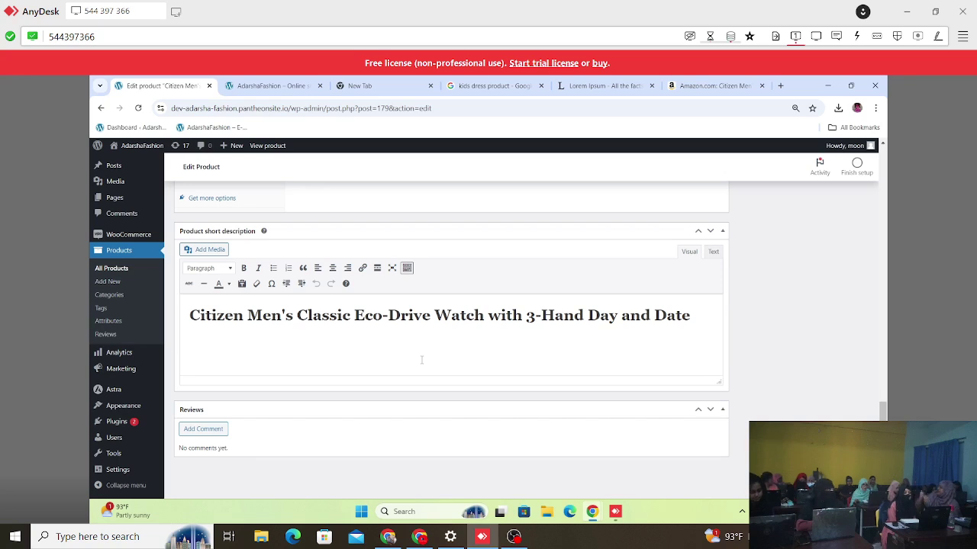
scroll(223, 297, "up", 5)
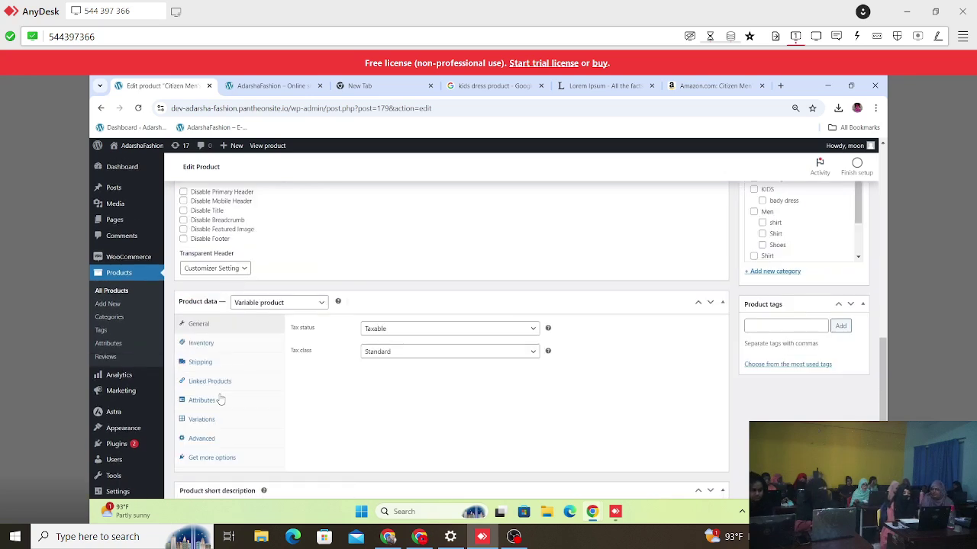
Check the watch's inventory data and the tax status and tax class options in its general data.
left_click(211, 345)
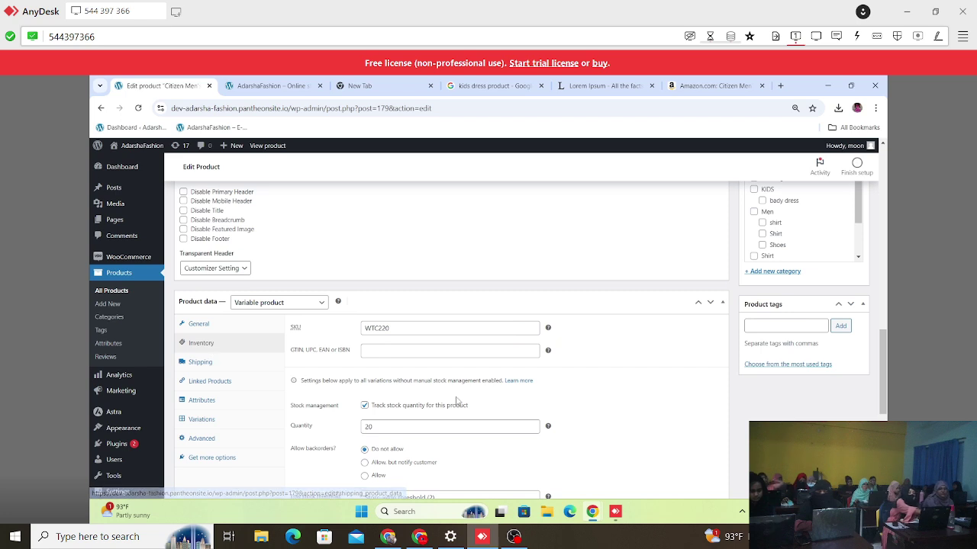
left_click(214, 328)
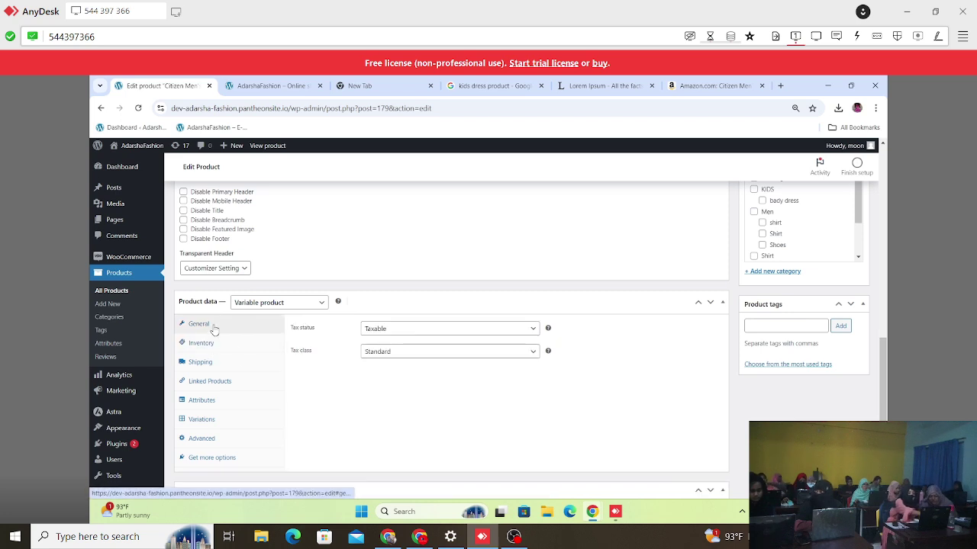
left_click(444, 350)
left_click(444, 351)
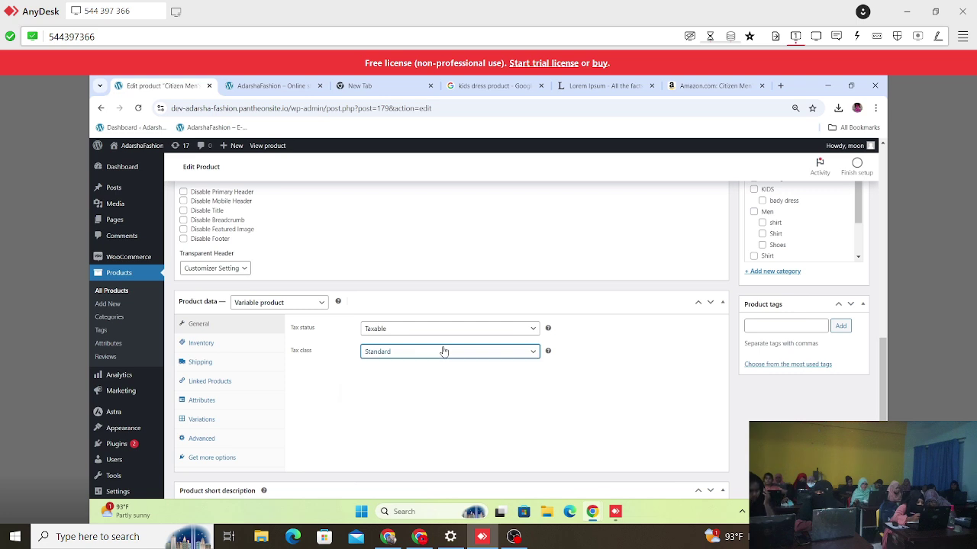
left_click(447, 331)
left_click(448, 331)
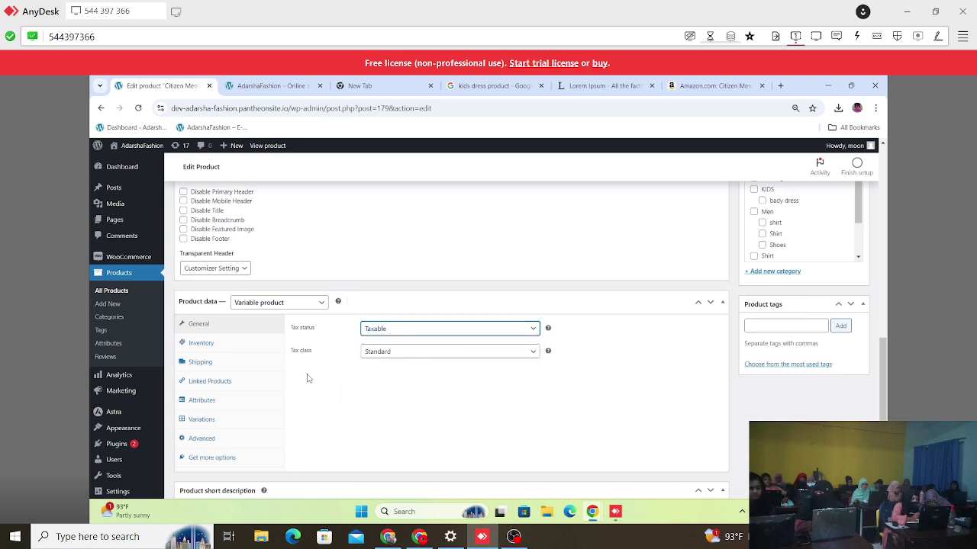
Set the low stock threshold to 2 in the watch's inventory data and update the product.
left_click(215, 343)
scroll(532, 407, "down", 3)
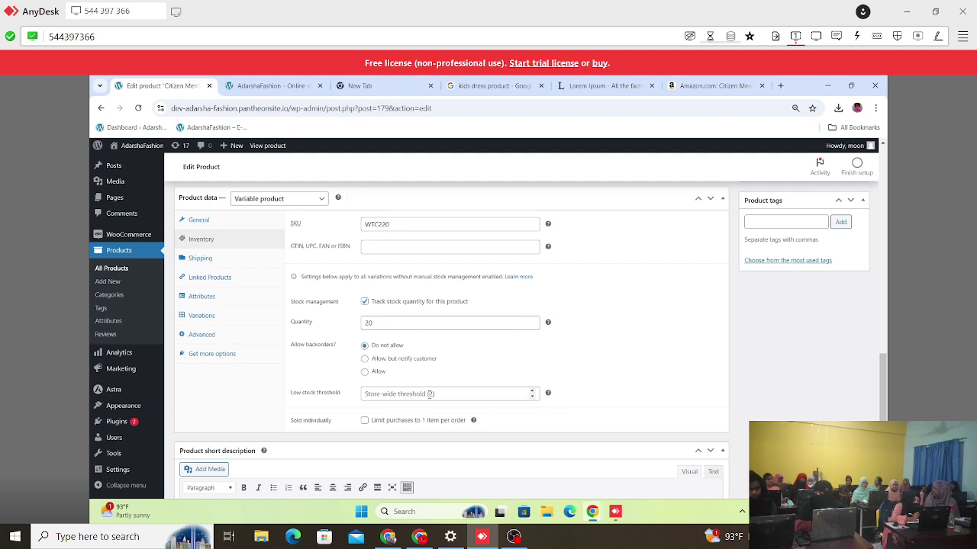
left_click(429, 394)
type("2")
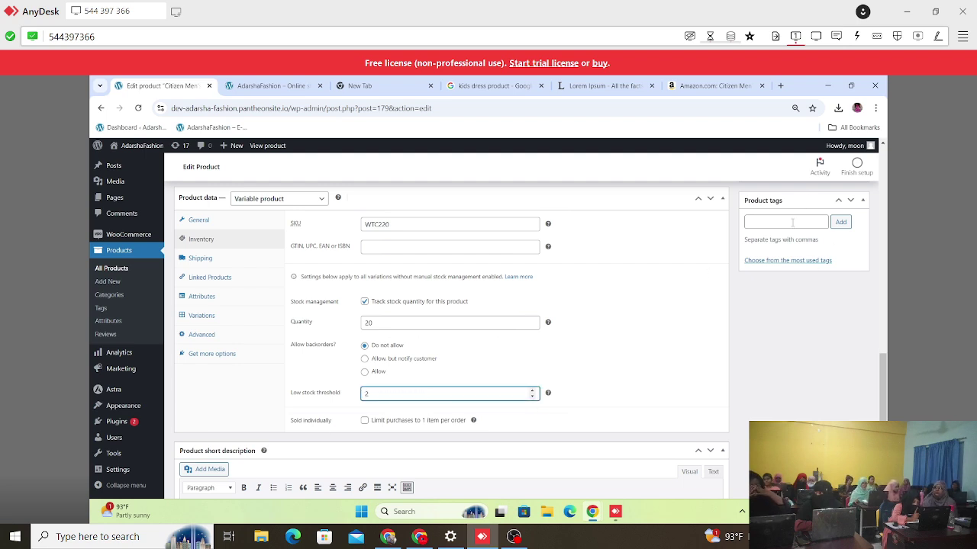
scroll(534, 397, "down", 5)
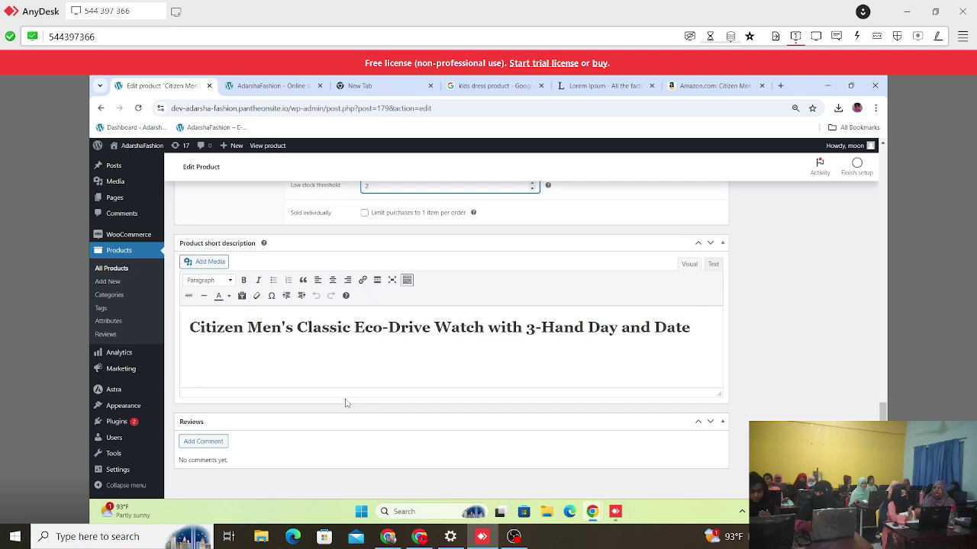
scroll(345, 403, "up", 15)
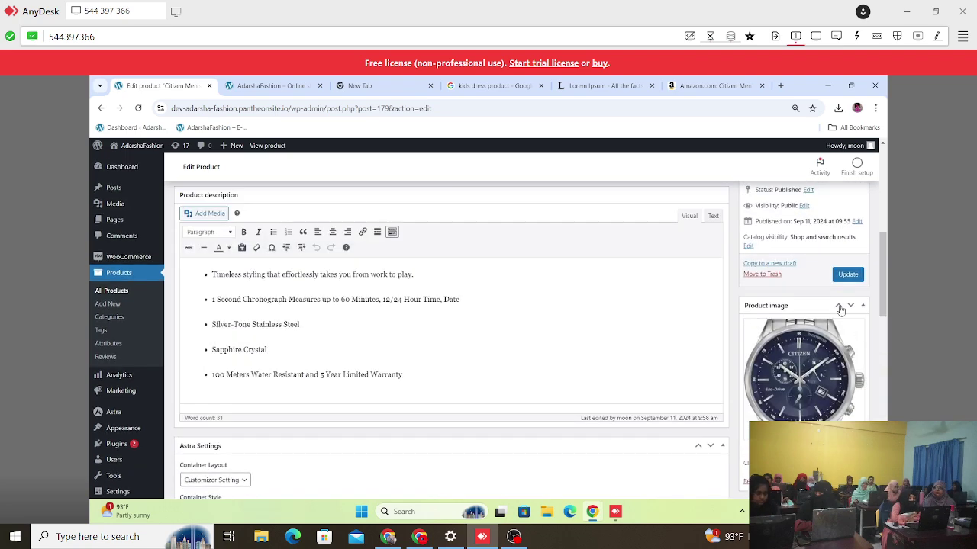
left_click(847, 275)
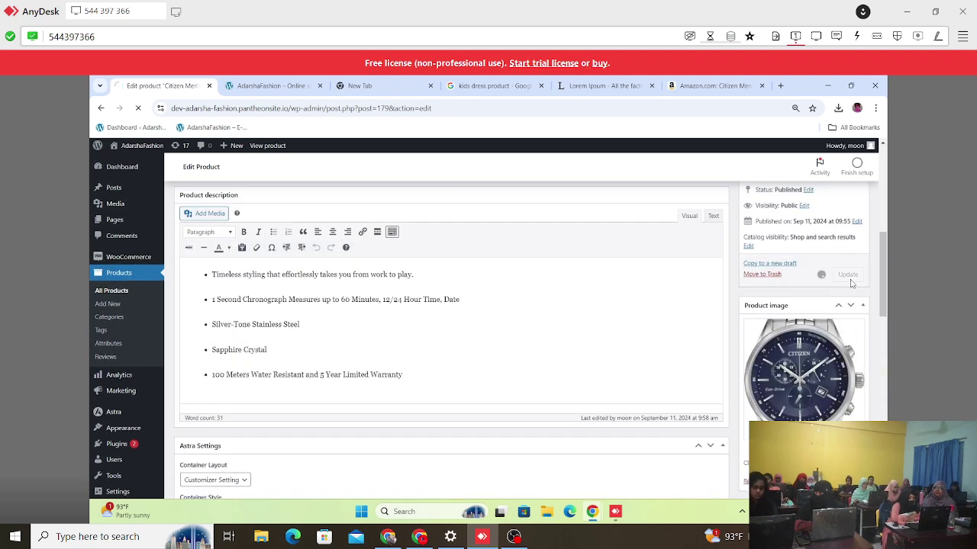
Reload the store's home page and check the stock label on the watch's listing.
left_click(244, 86)
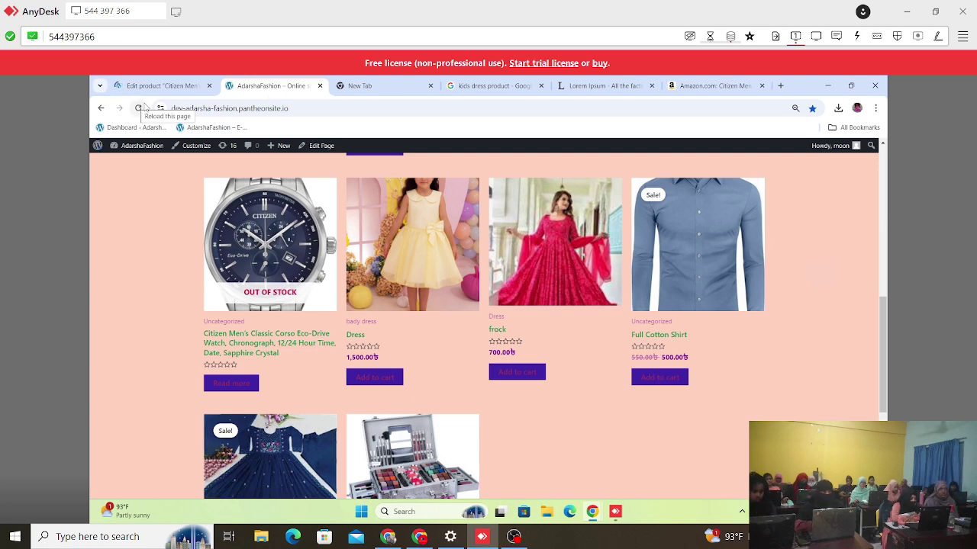
left_click(142, 109)
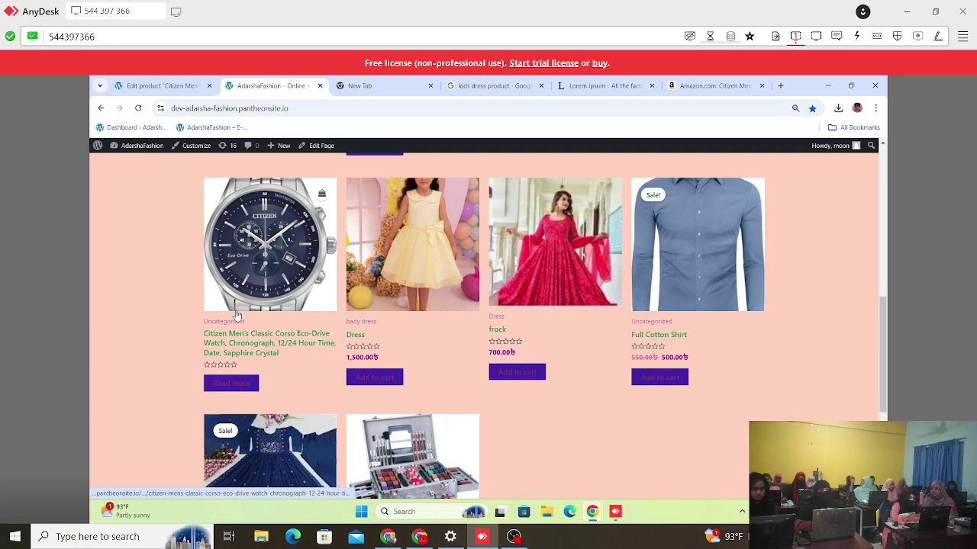
scroll(236, 315, "down", 2)
scroll(236, 315, "up", 3)
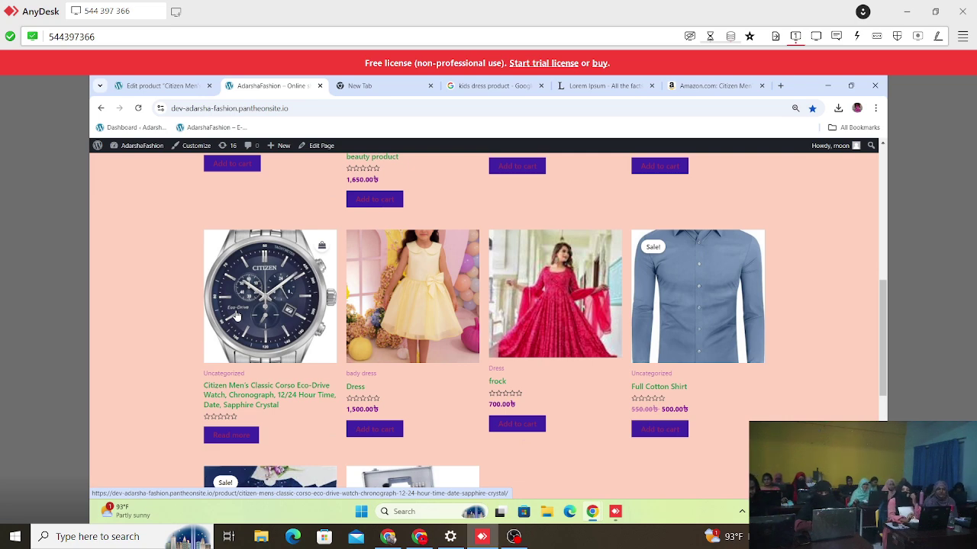
scroll(236, 315, "down", 1)
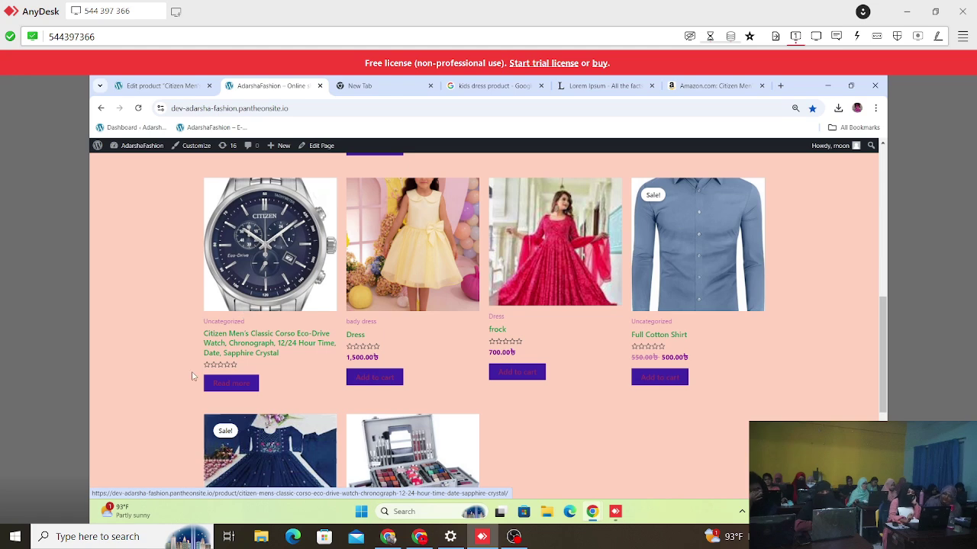
Open the watch's product page in the store and examine its availability, SKU, description and related products.
left_click(288, 292)
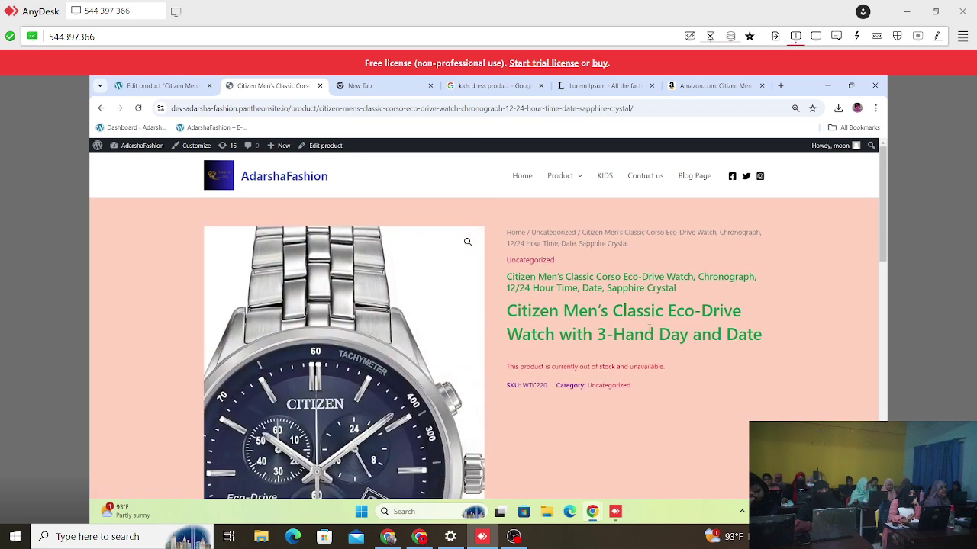
scroll(614, 435, "down", 1)
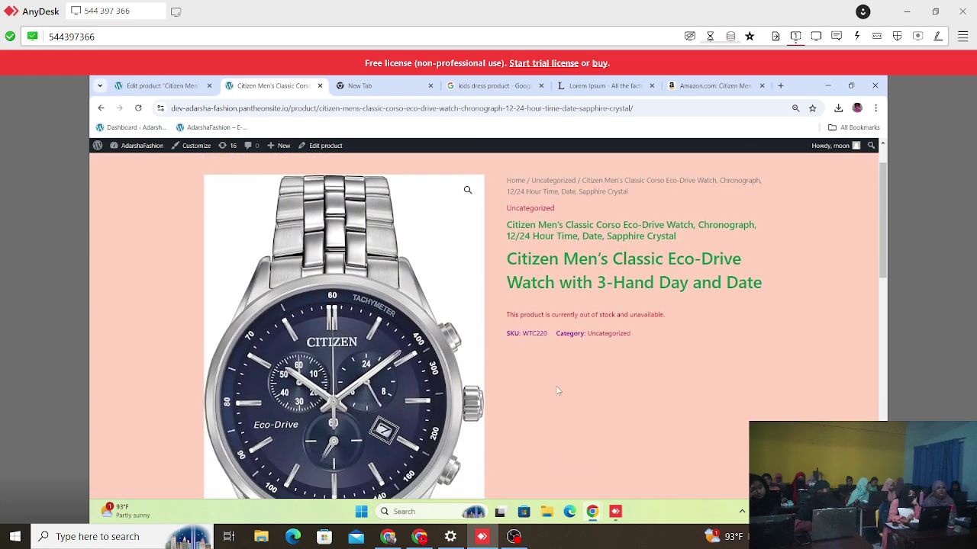
scroll(633, 246, "down", 5)
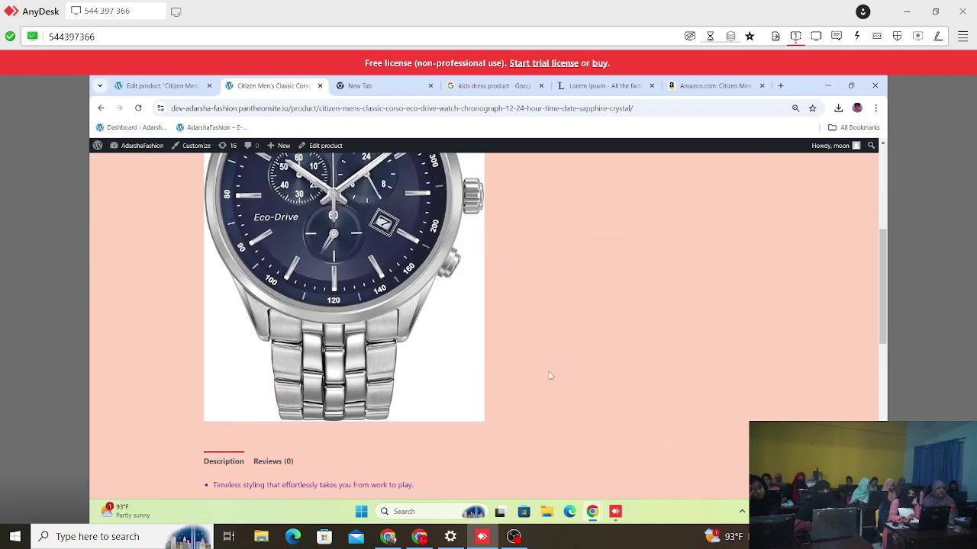
scroll(505, 429, "down", 4)
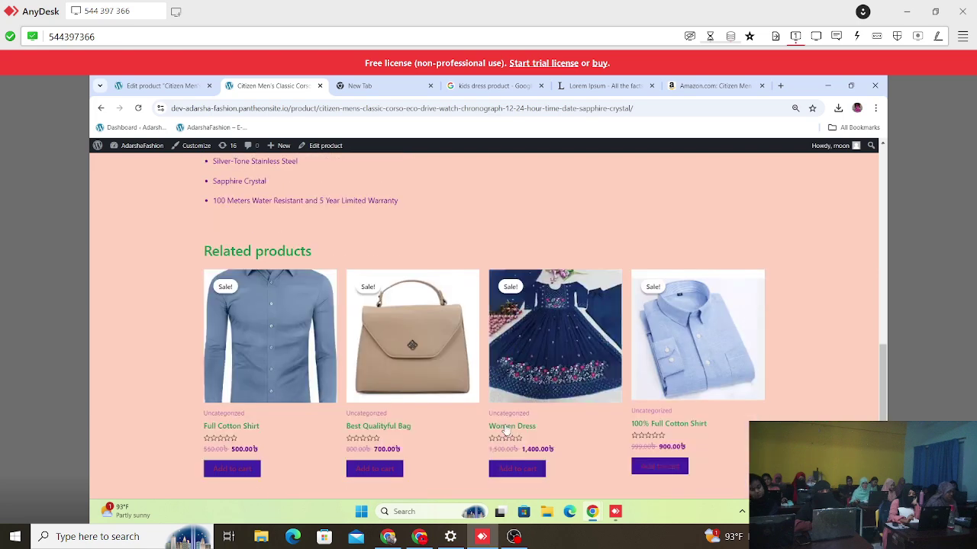
scroll(506, 431, "up", 5)
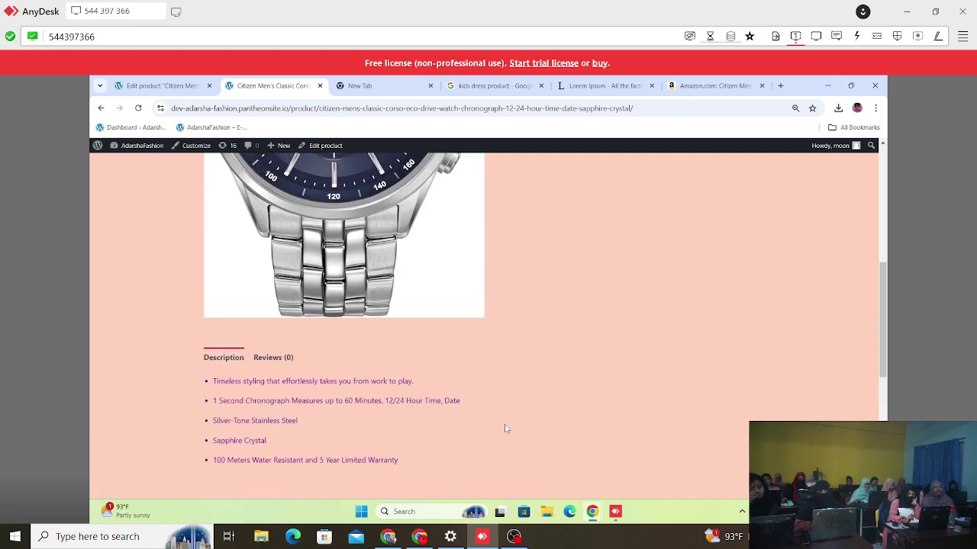
scroll(504, 429, "up", 5)
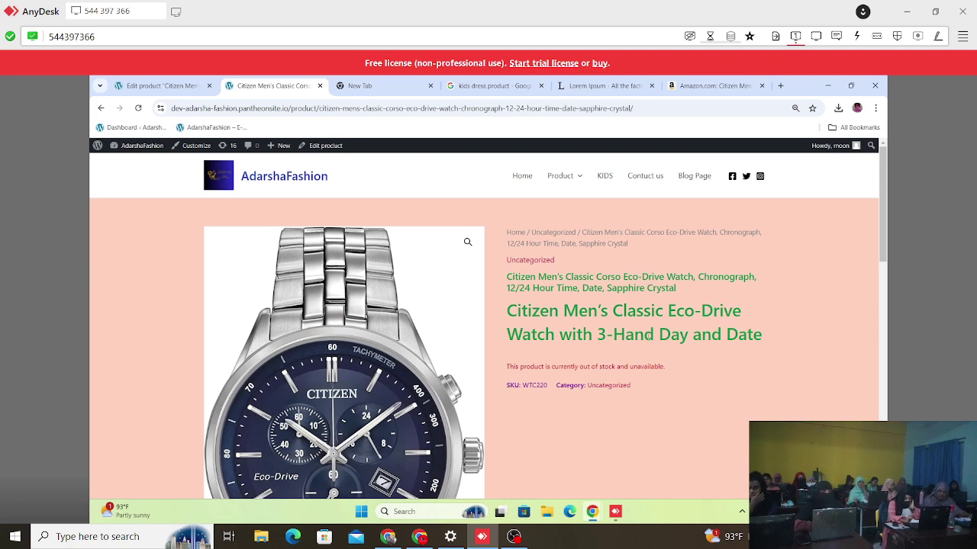
scroll(447, 442, "down", 4)
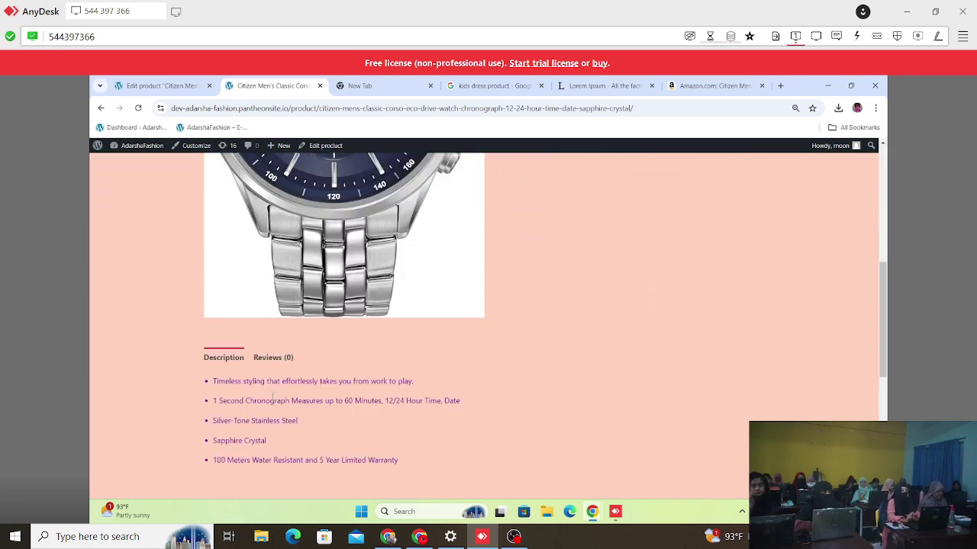
Add the green-dial and black Citizen watch images to the watch's product gallery and update the product.
scroll(607, 281, "up", 5)
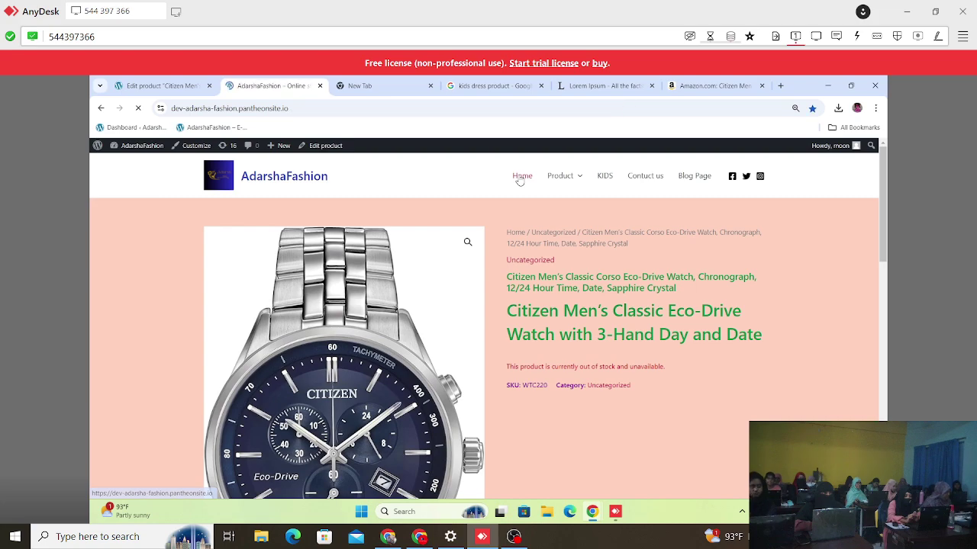
left_click(160, 85)
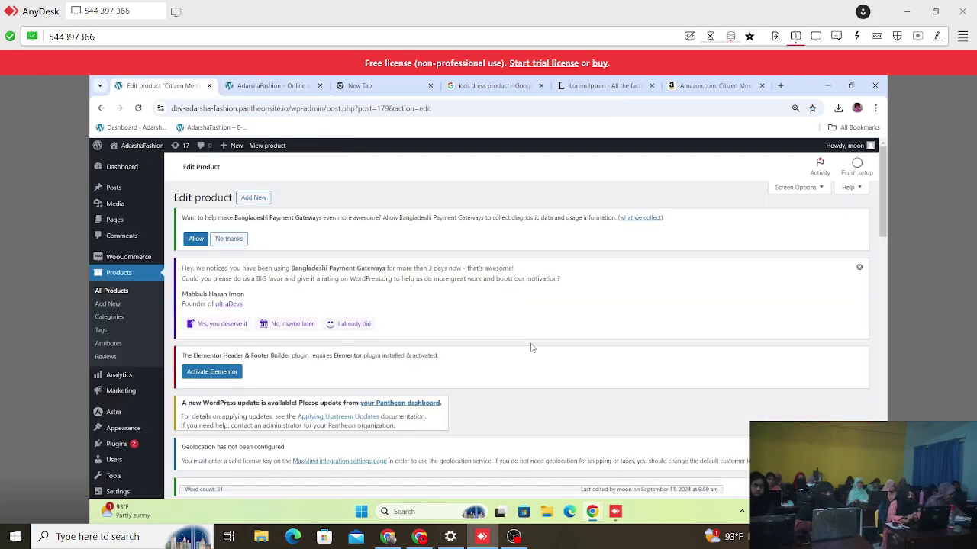
scroll(531, 344, "down", 5)
scroll(532, 344, "down", 10)
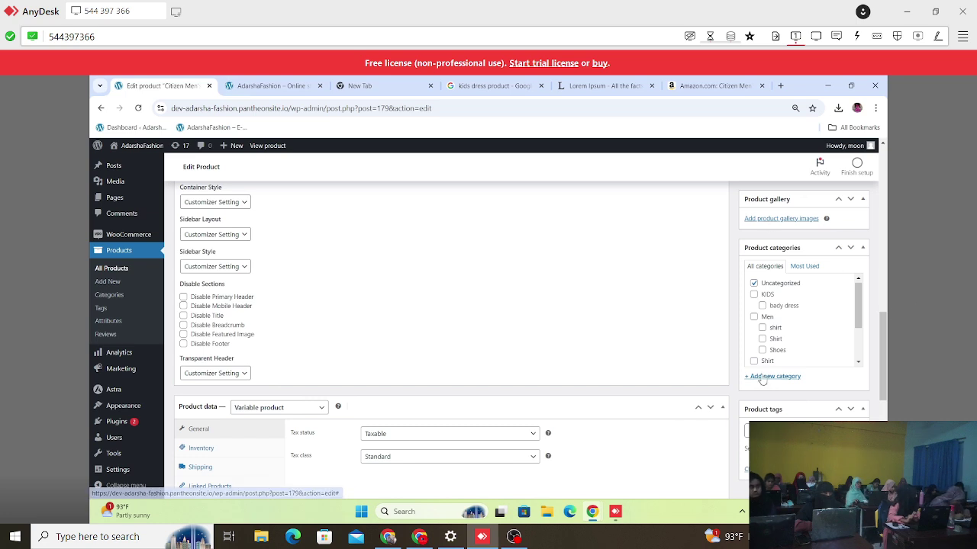
scroll(791, 242, "up", 1)
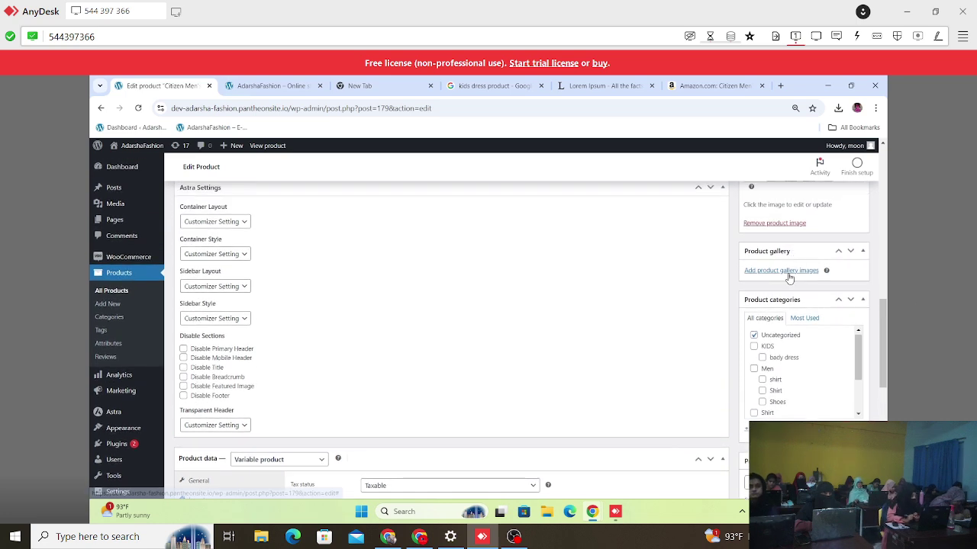
left_click(786, 271)
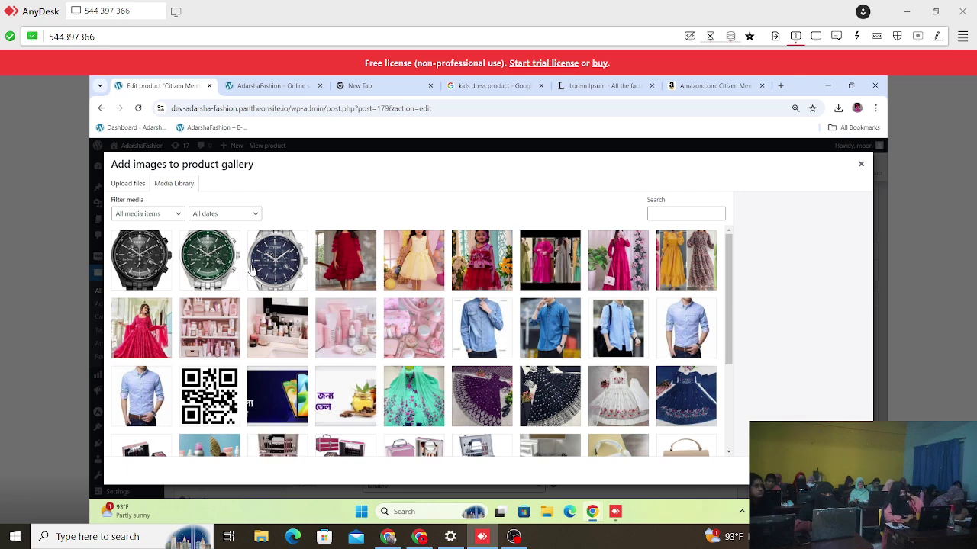
left_click(212, 269)
left_click(159, 261)
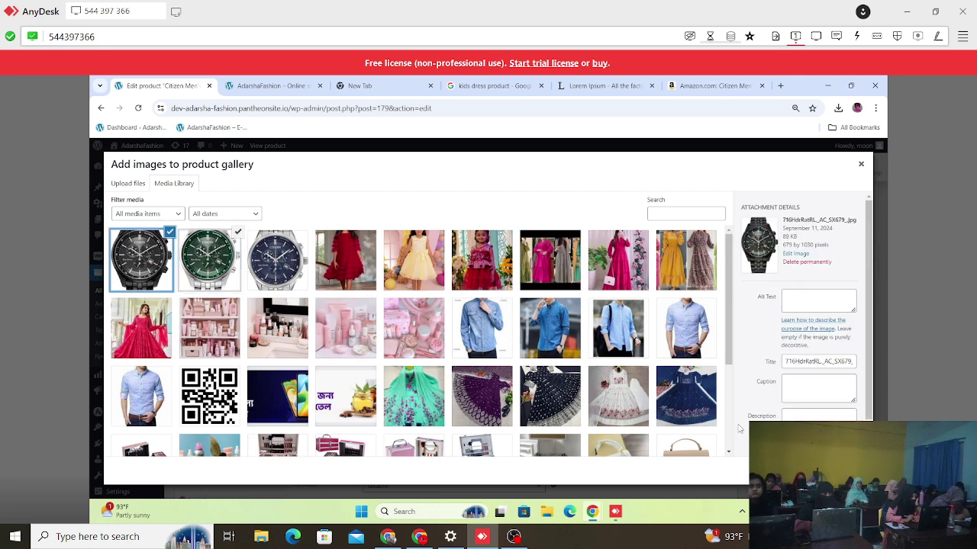
left_click(831, 468)
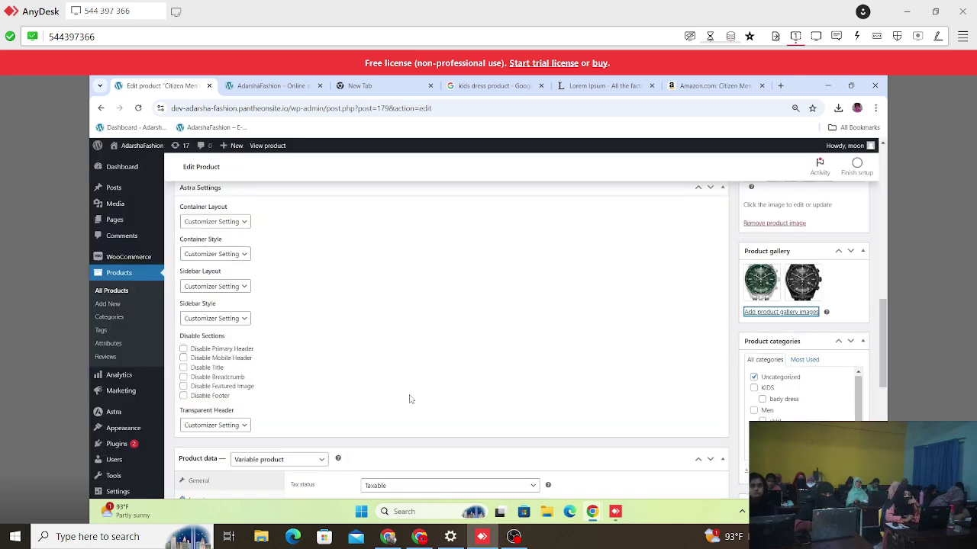
scroll(582, 366, "up", 5)
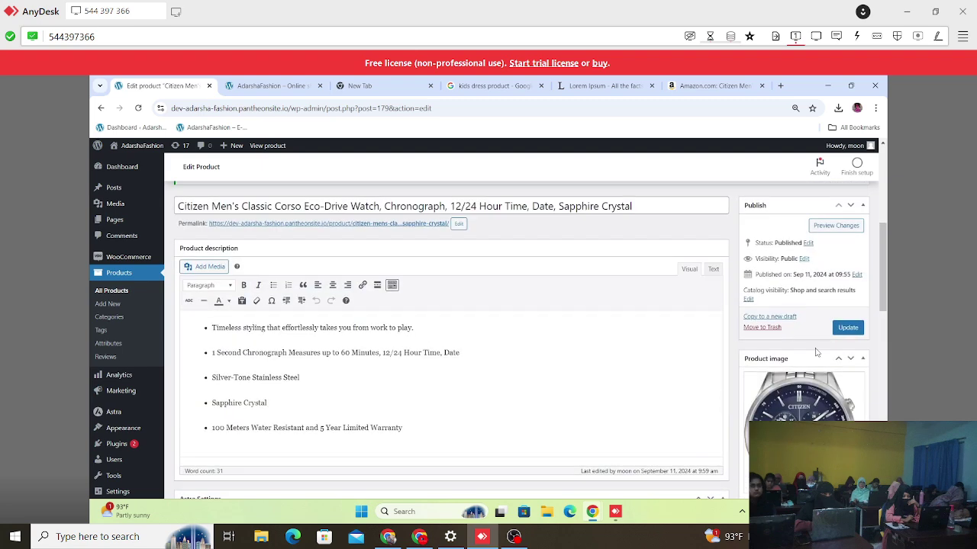
left_click(845, 327)
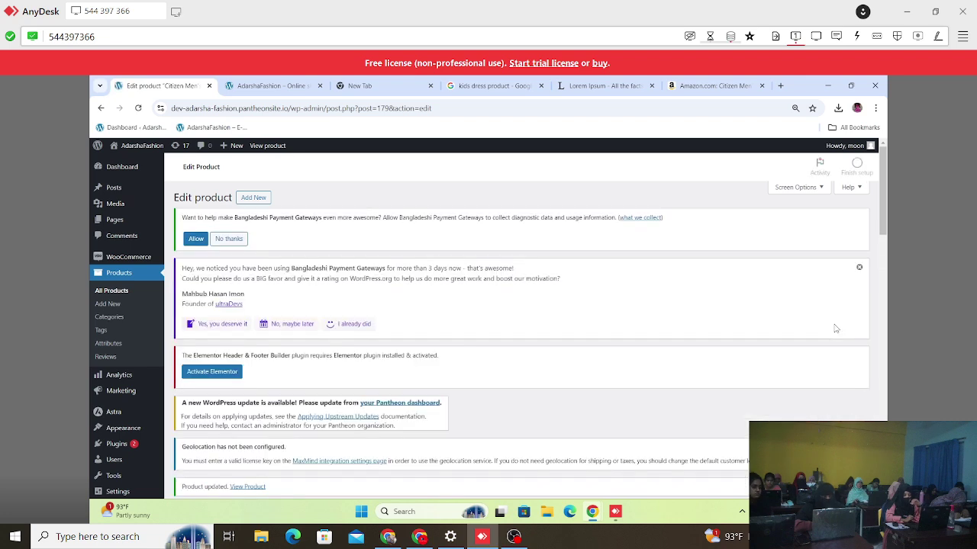
Reload the store's home page and open the Citizen watch's product page to check its gallery thumbnails.
left_click(296, 85)
left_click(138, 107)
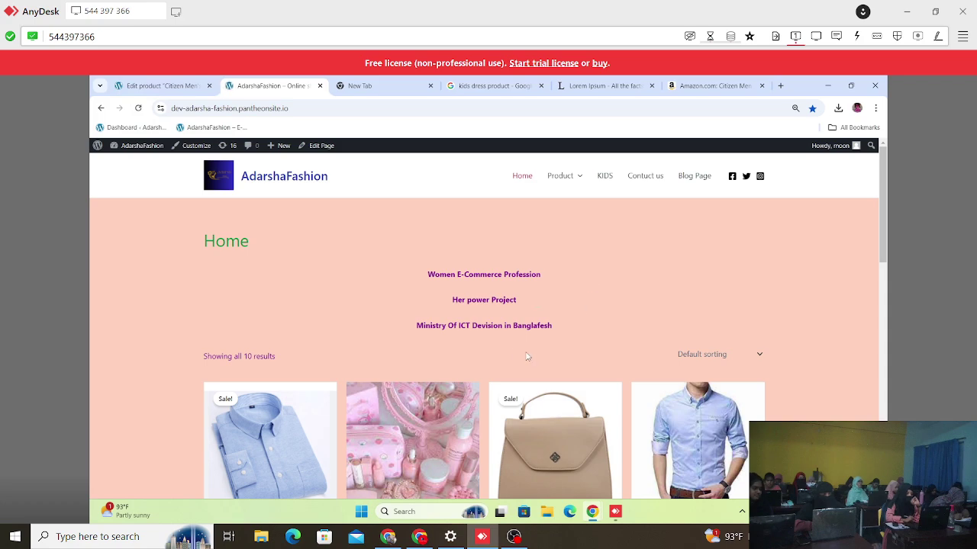
scroll(513, 354, "down", 6)
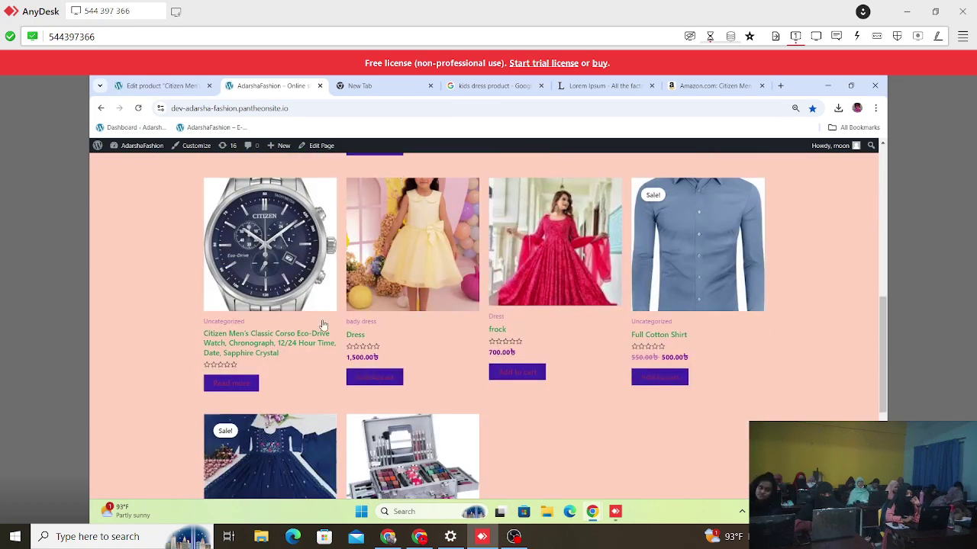
left_click(274, 292)
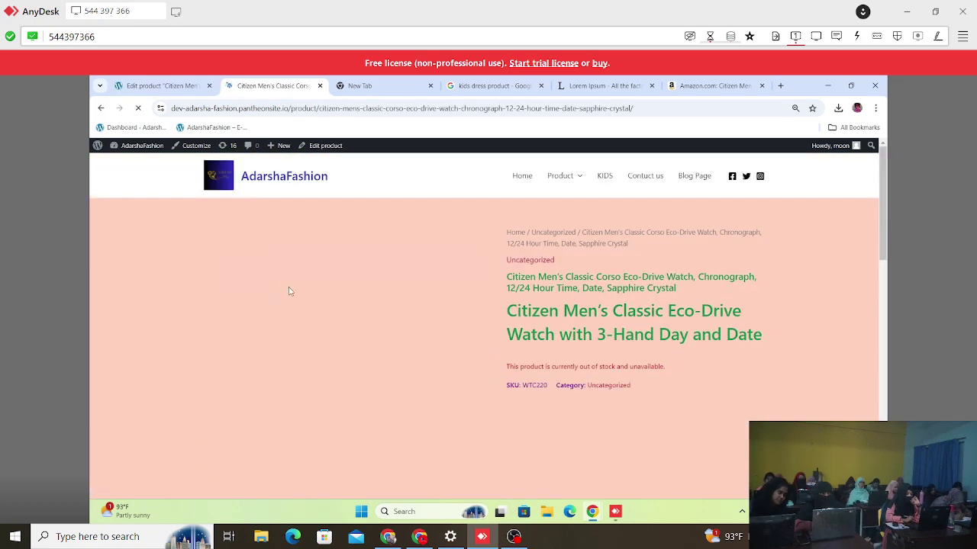
scroll(537, 390, "down", 3)
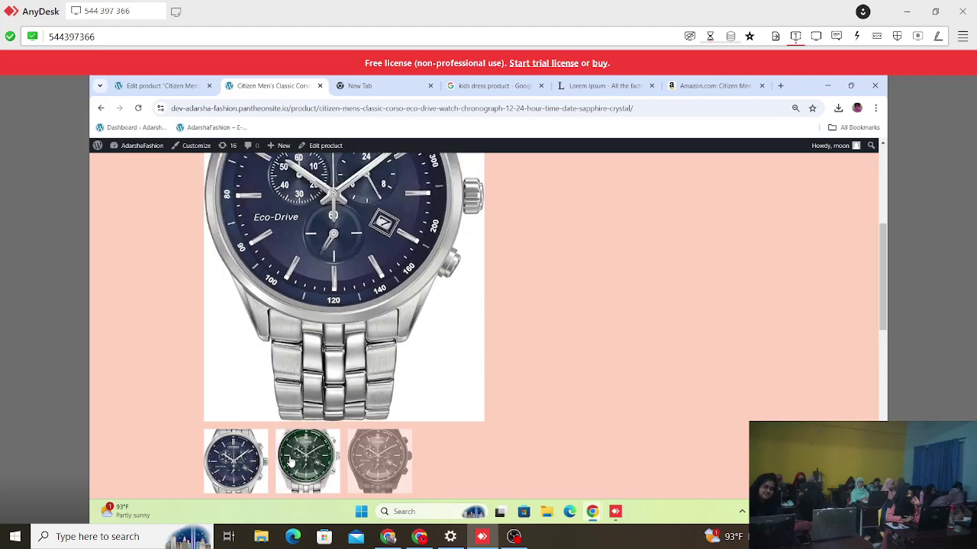
View the green-dial and black watch images from the product page's gallery at full size.
left_click(296, 460)
scroll(382, 306, "up", 3)
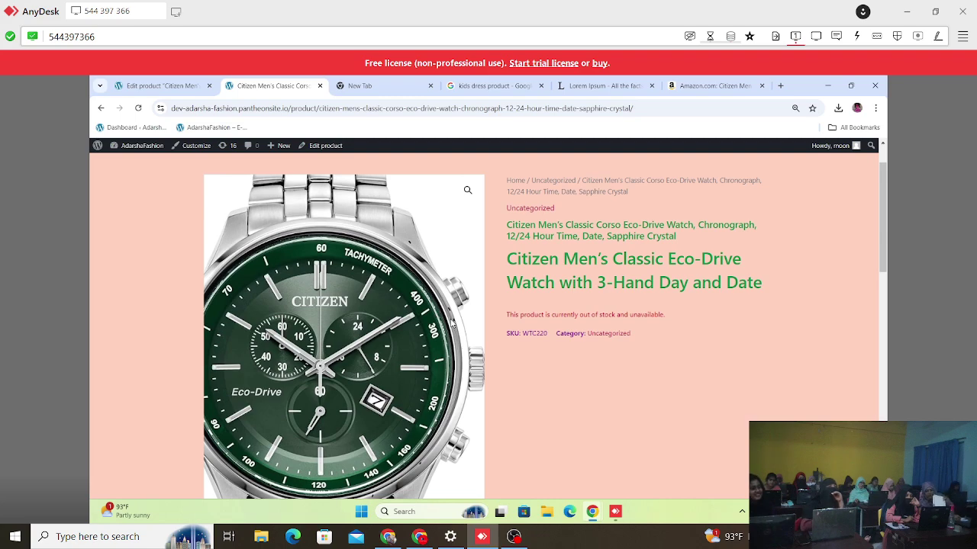
scroll(451, 323, "down", 3)
scroll(451, 323, "down", 3)
left_click(379, 219)
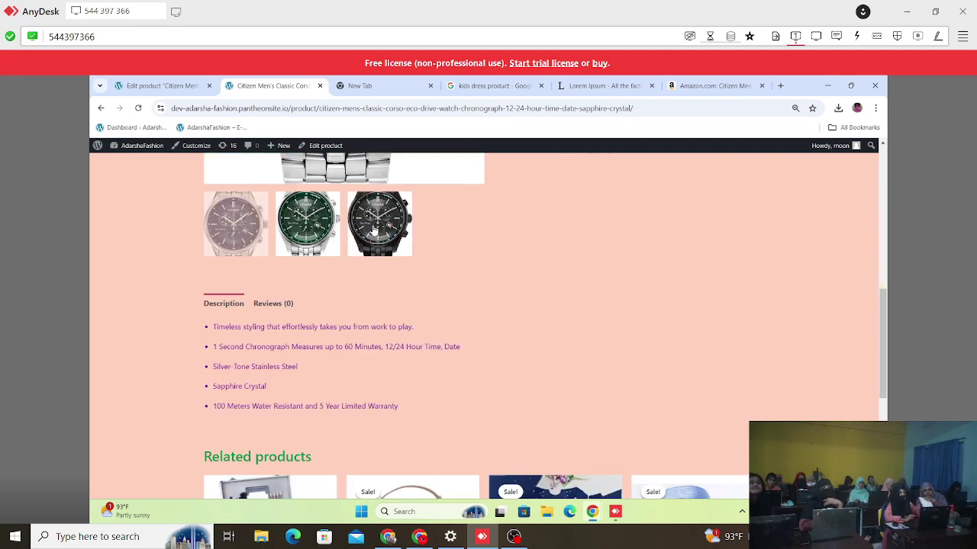
scroll(458, 305, "up", 3)
scroll(509, 279, "up", 5)
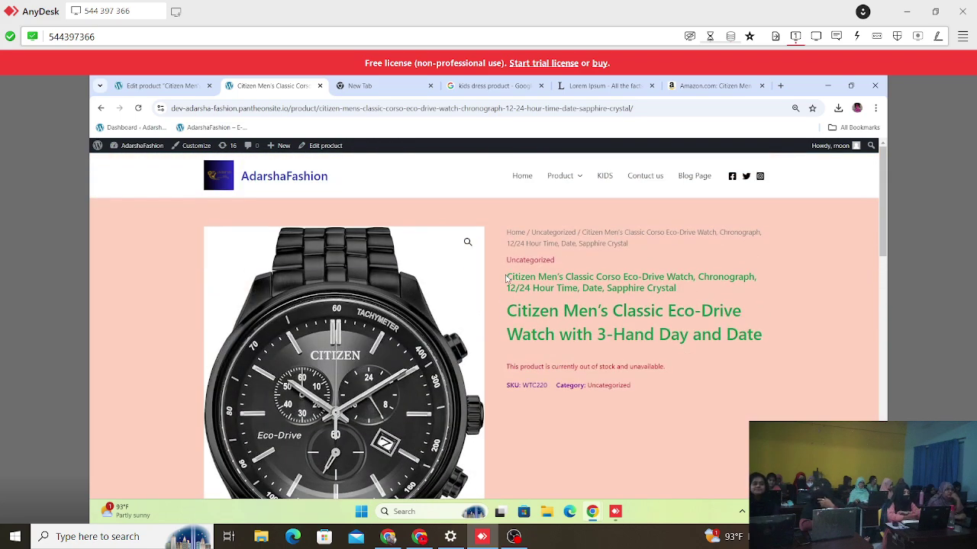
Return to the watch's edit page and look through its title, description and product settings.
left_click(193, 88)
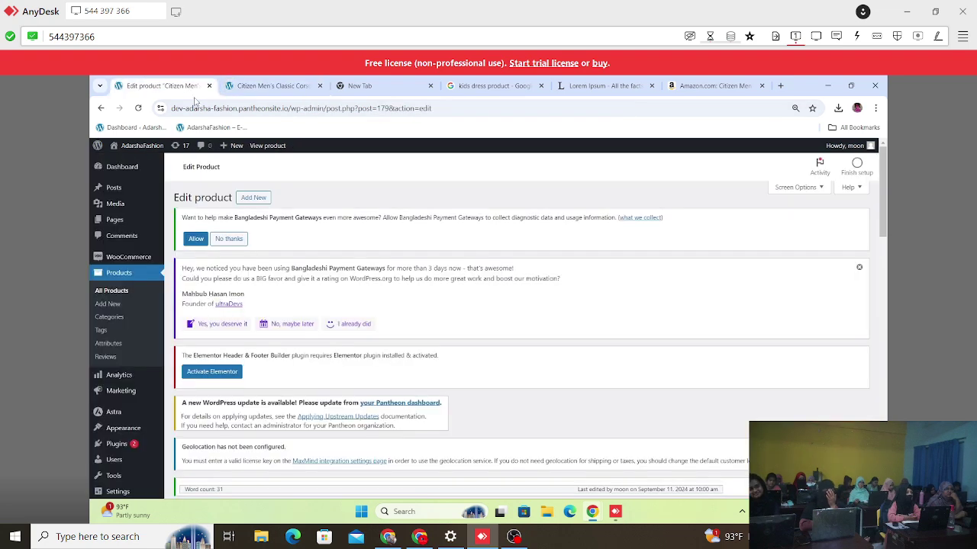
scroll(547, 421, "down", 10)
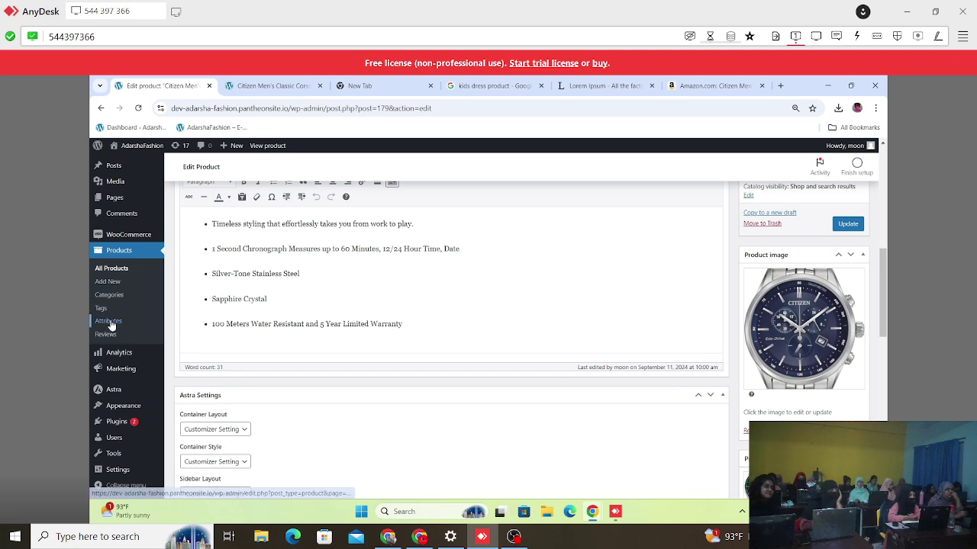
scroll(315, 320, "down", 1)
scroll(315, 320, "down", 3)
scroll(315, 320, "up", 15)
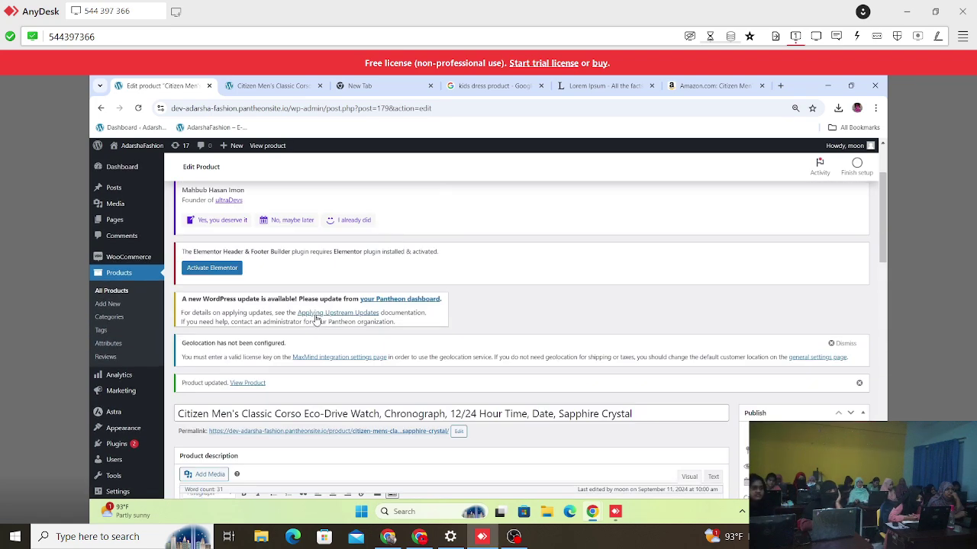
scroll(315, 320, "up", 2)
scroll(316, 319, "down", 10)
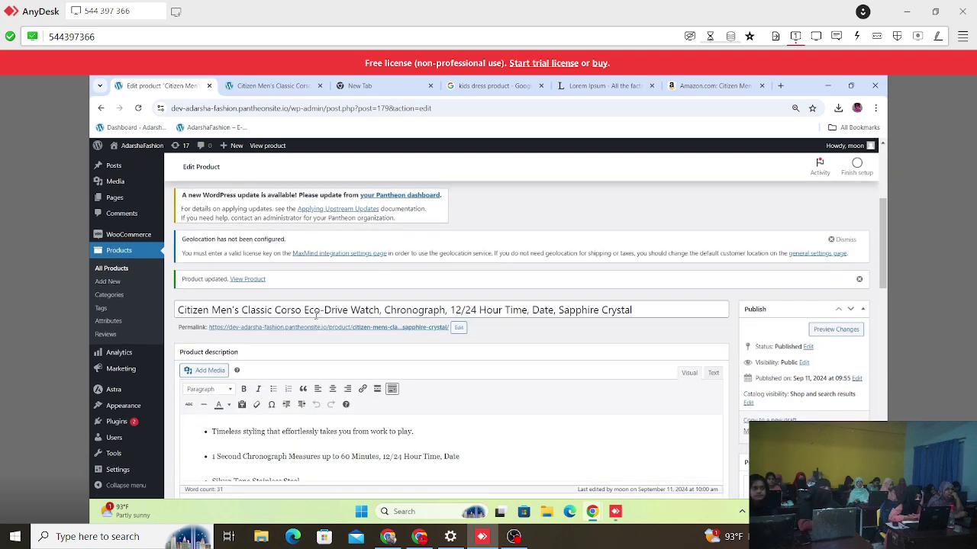
Review the watch product's description, product data and short description, including its attribute settings.
scroll(317, 319, "down", 2)
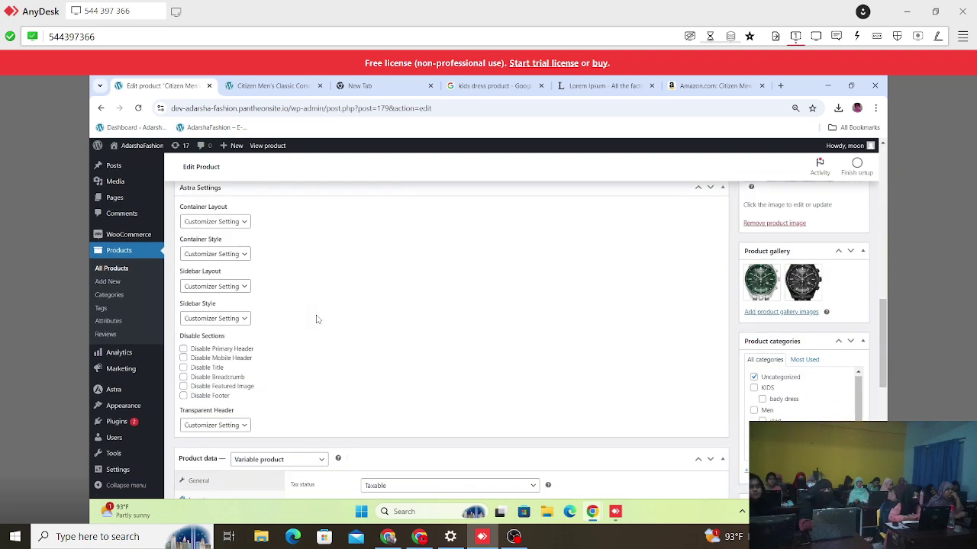
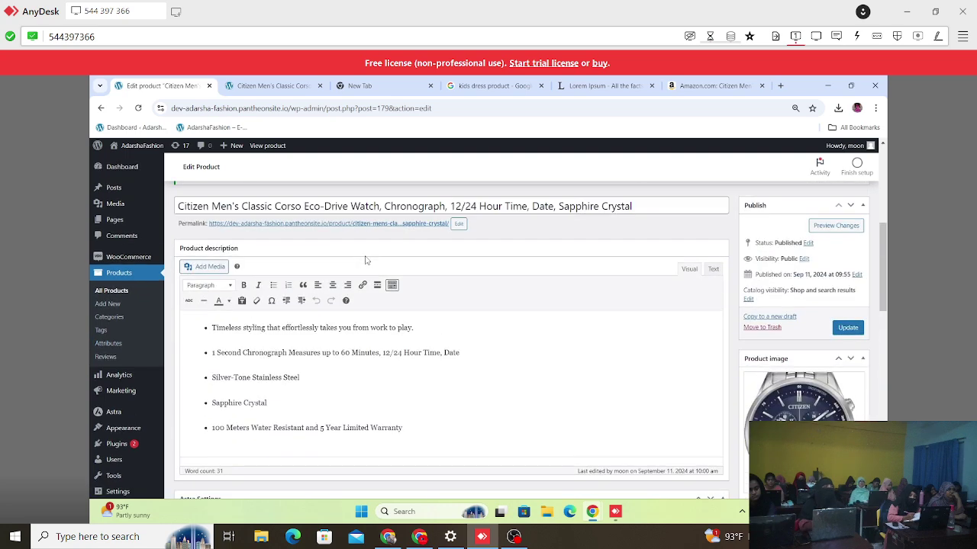
scroll(366, 260, "down", 15)
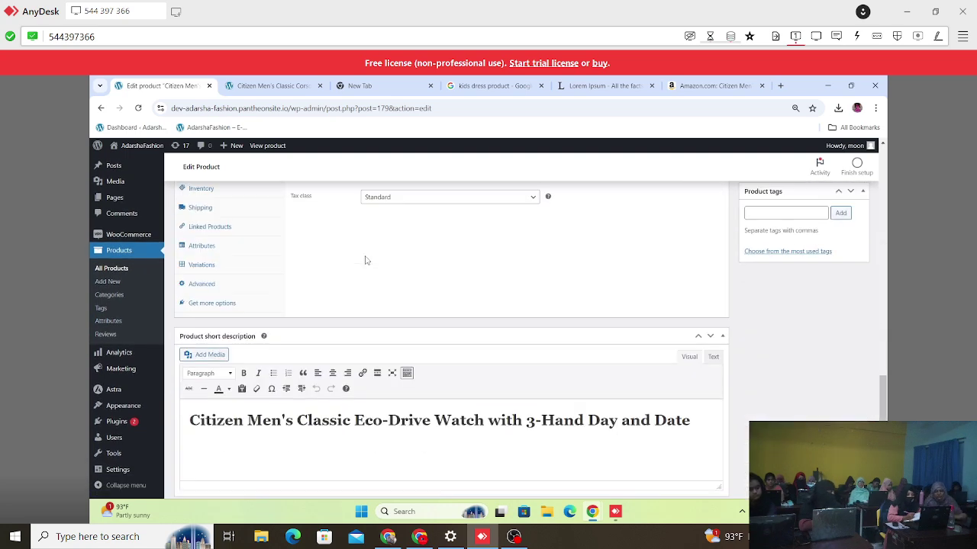
scroll(366, 261, "up", 1)
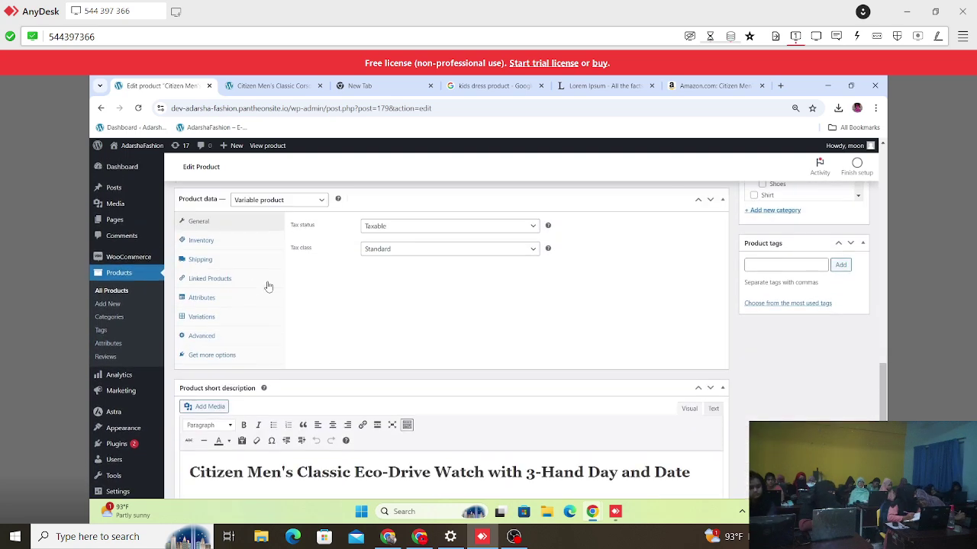
left_click(207, 299)
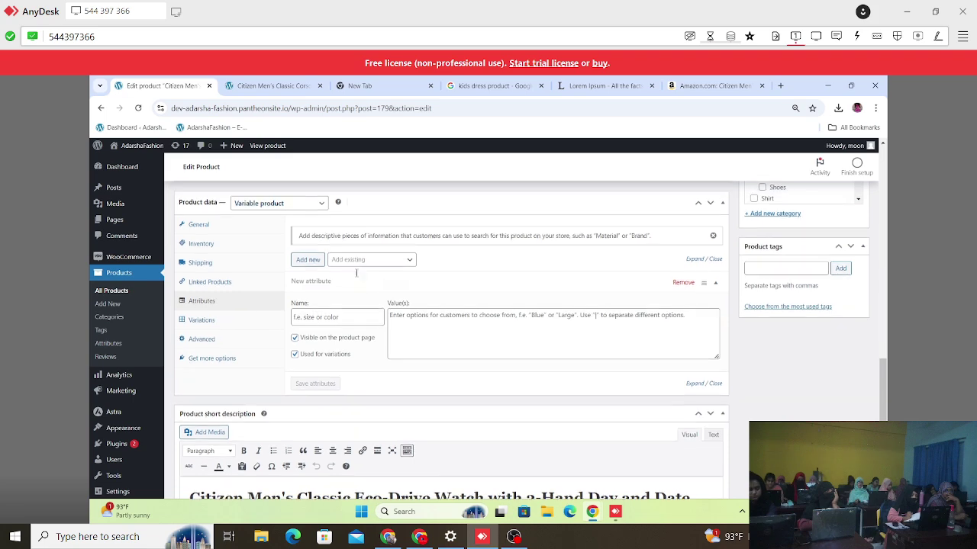
scroll(355, 275, "up", 3)
scroll(355, 275, "down", 3)
Keep the product's tax status as Taxable and set its tax class to Vat inc.
left_click(198, 222)
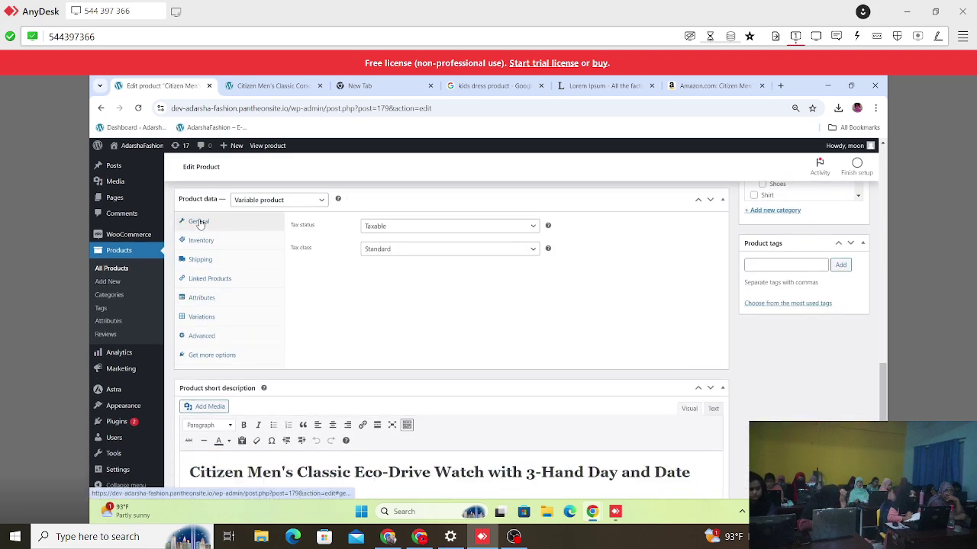
left_click(438, 227)
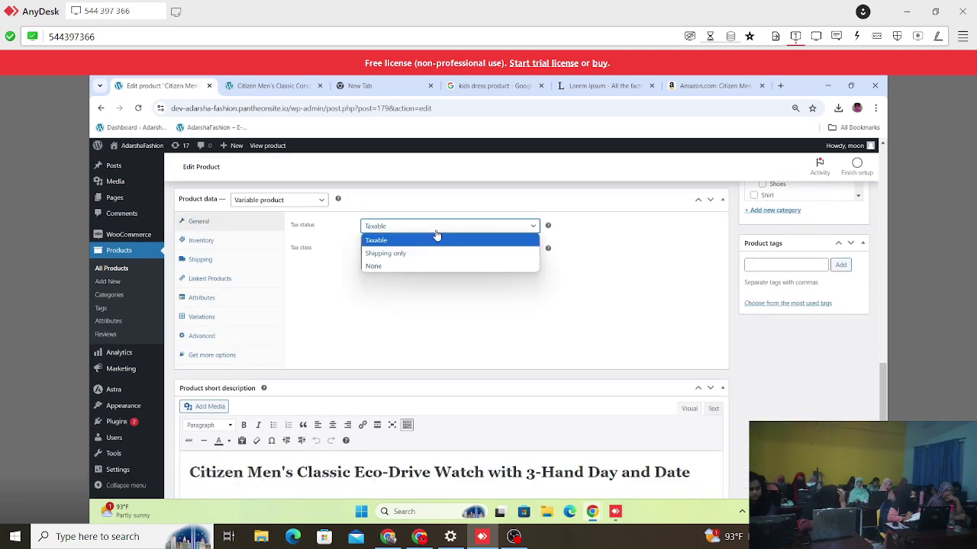
left_click(436, 232)
left_click(420, 257)
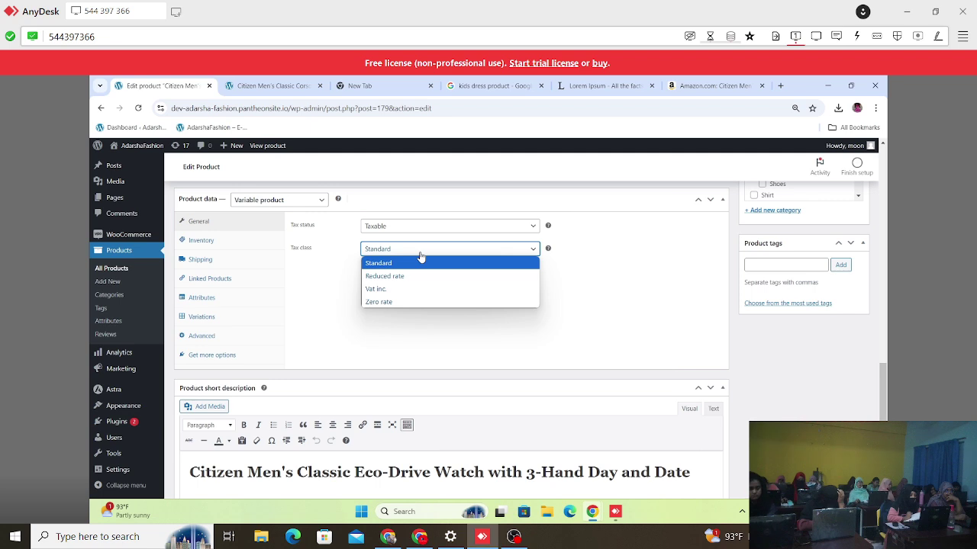
left_click(388, 299)
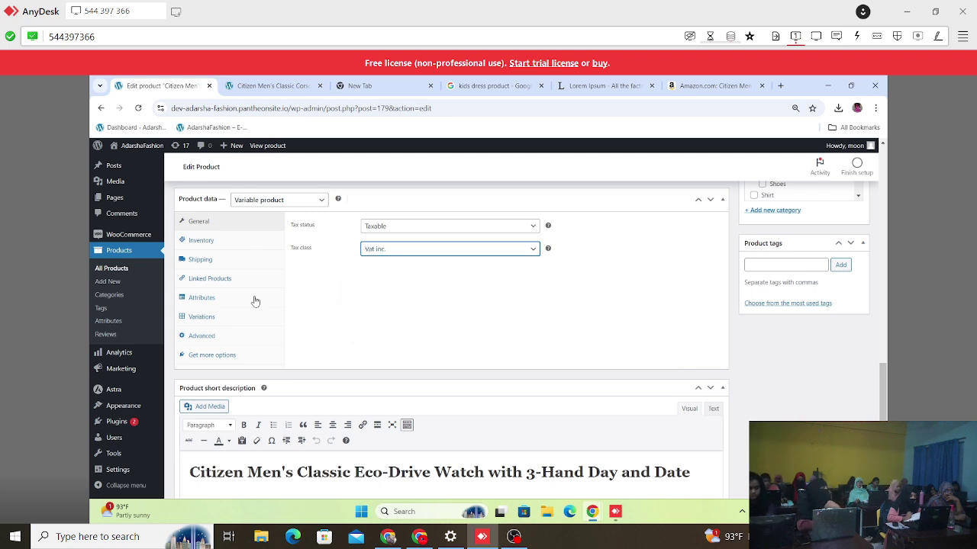
Examine the product's inventory settings, shipping class options and attribute fields.
left_click(201, 240)
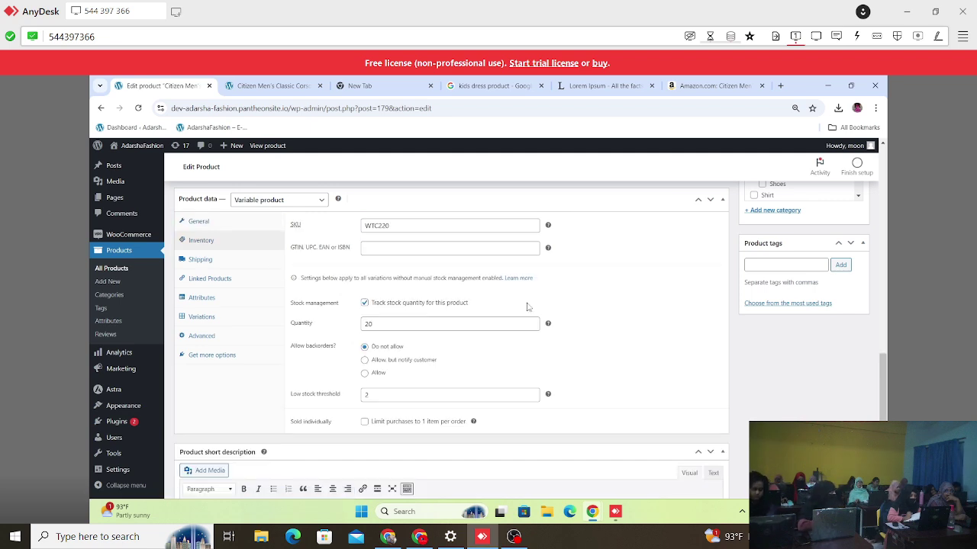
scroll(526, 306, "down", 5)
scroll(224, 319, "up", 6)
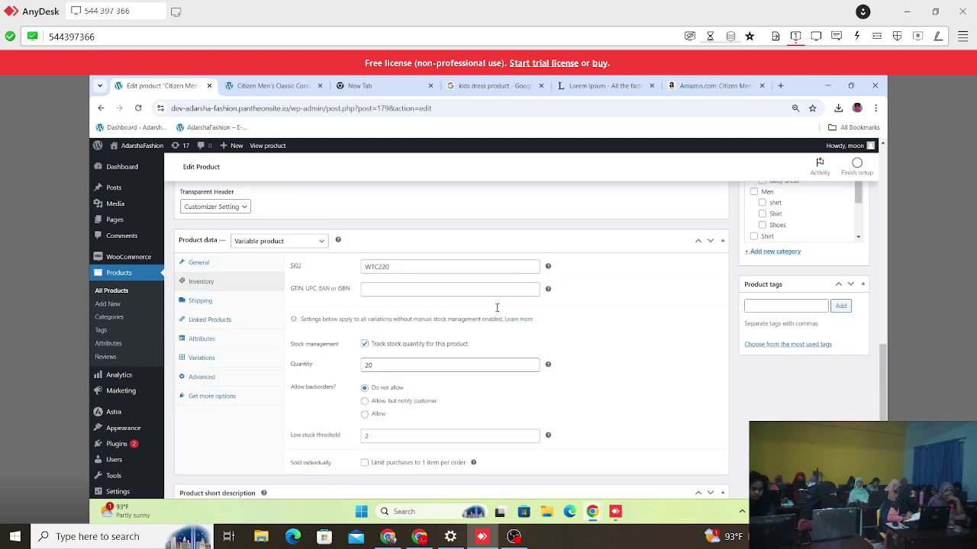
left_click(210, 319)
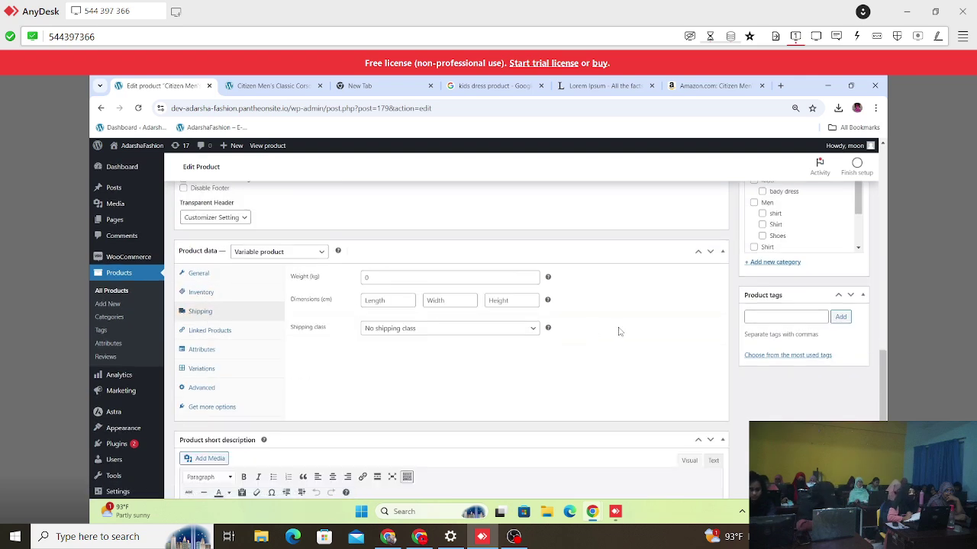
left_click(492, 333)
left_click(493, 332)
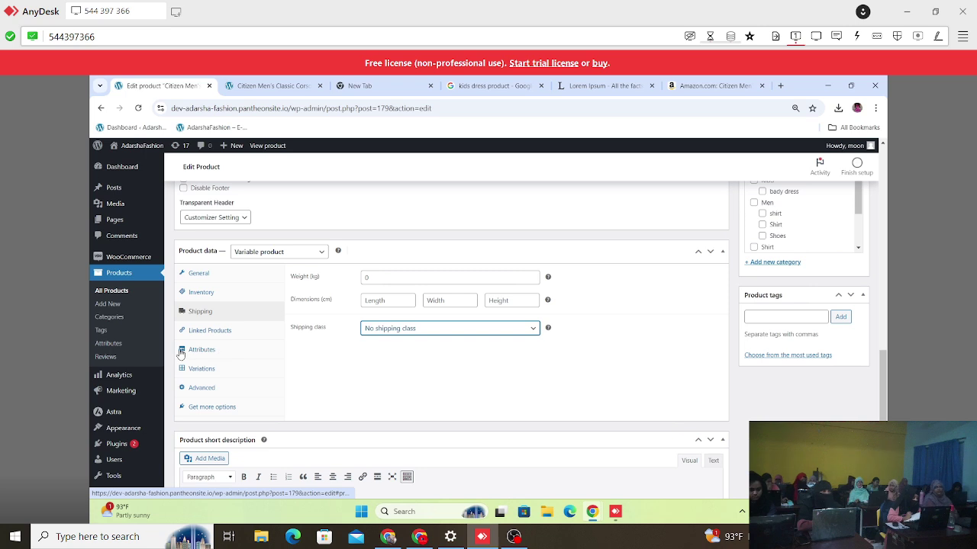
left_click(211, 353)
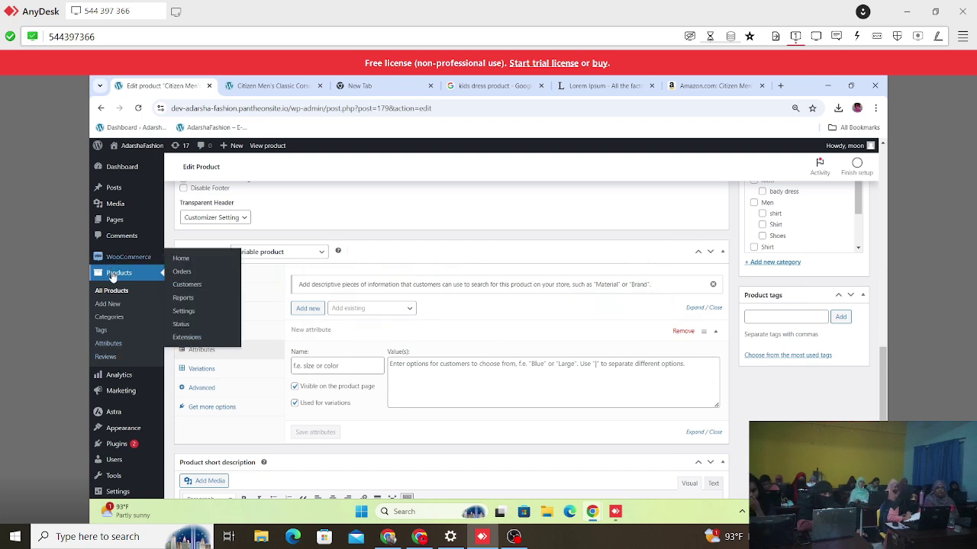
Open the store-wide product attributes page at its form for adding a new attribute.
left_click(117, 345)
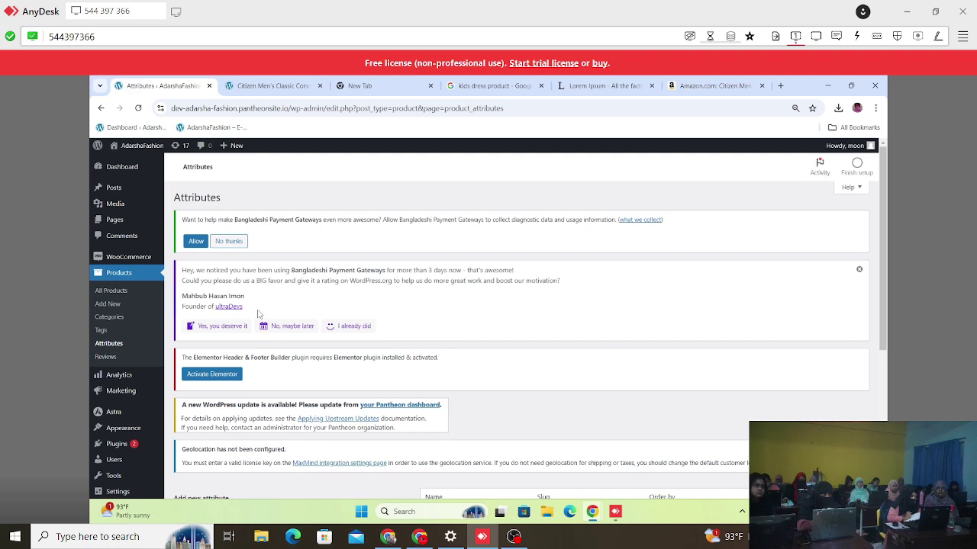
scroll(267, 334, "down", 3)
scroll(347, 328, "down", 1)
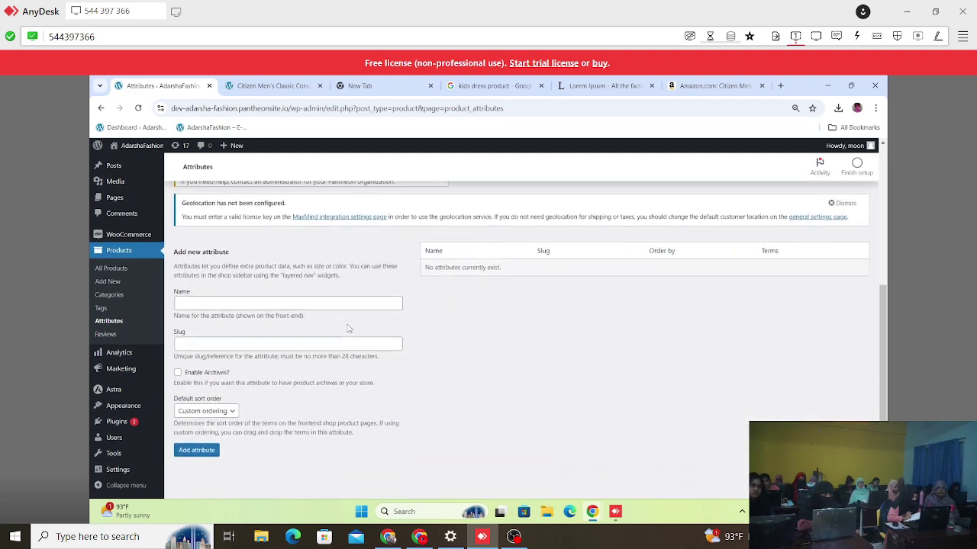
Fill in the new attribute with the name Watch and the slug watch.
left_click(218, 304)
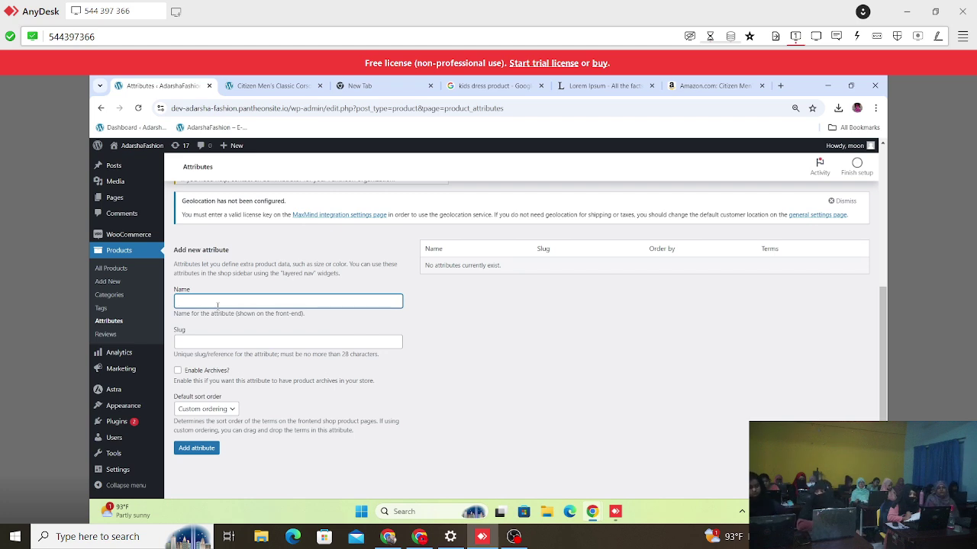
type("What")
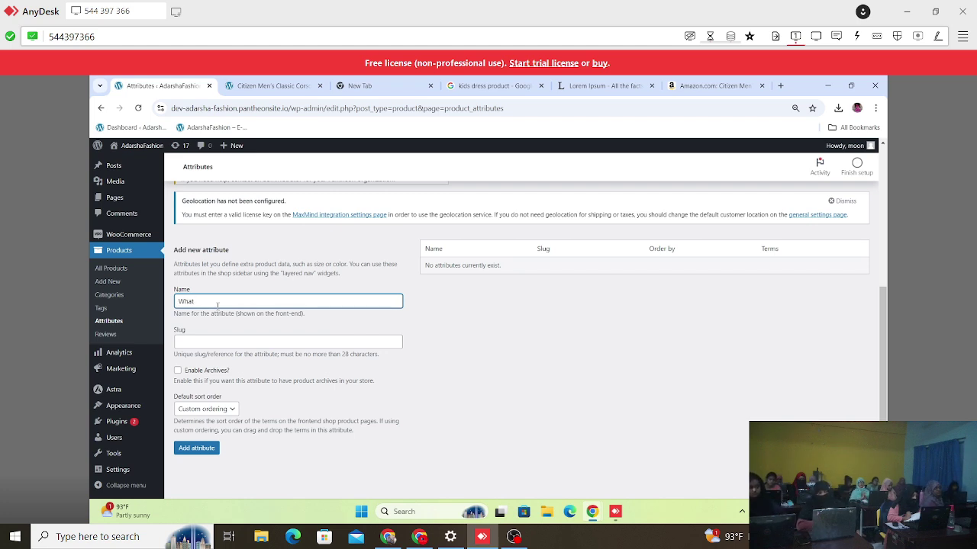
type("ch")
key("BackSpace")
key("BackSpace")
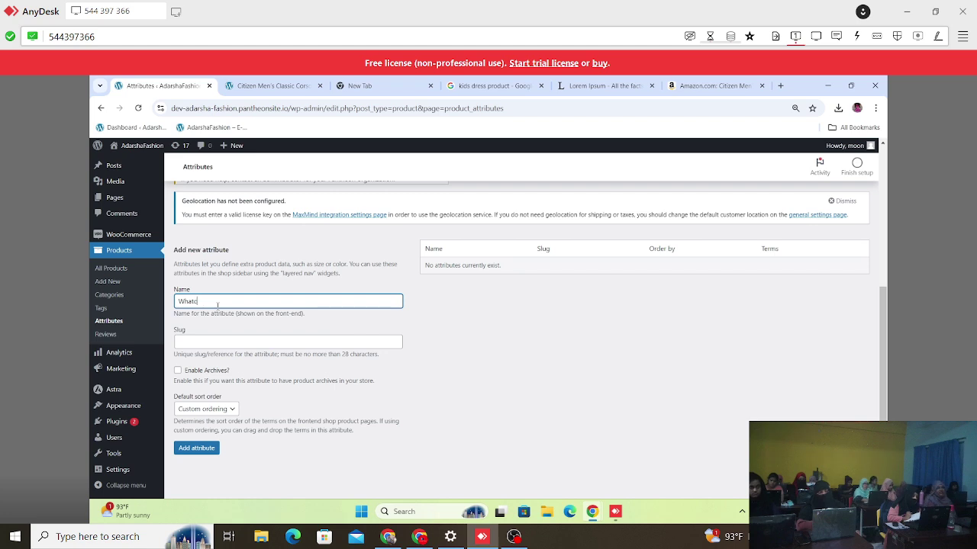
type("at")
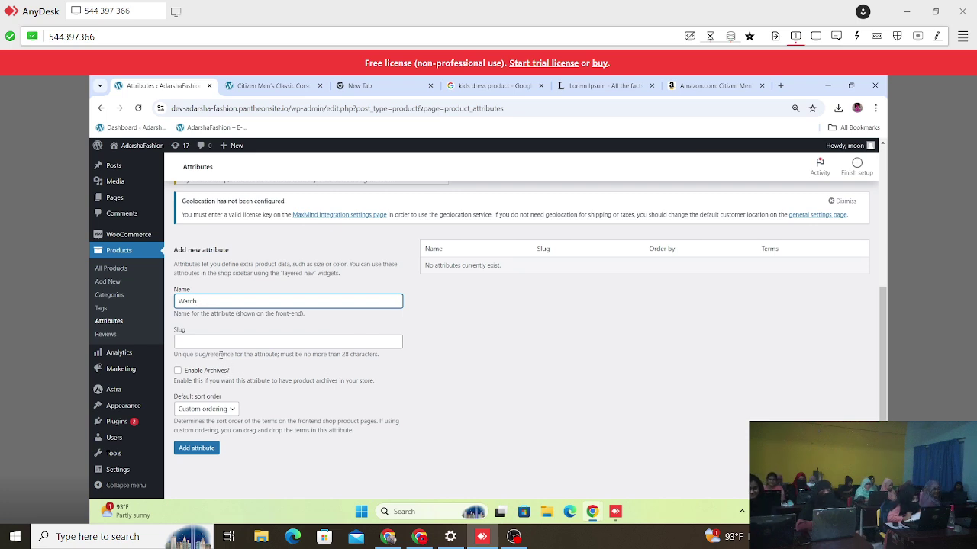
left_click(206, 338)
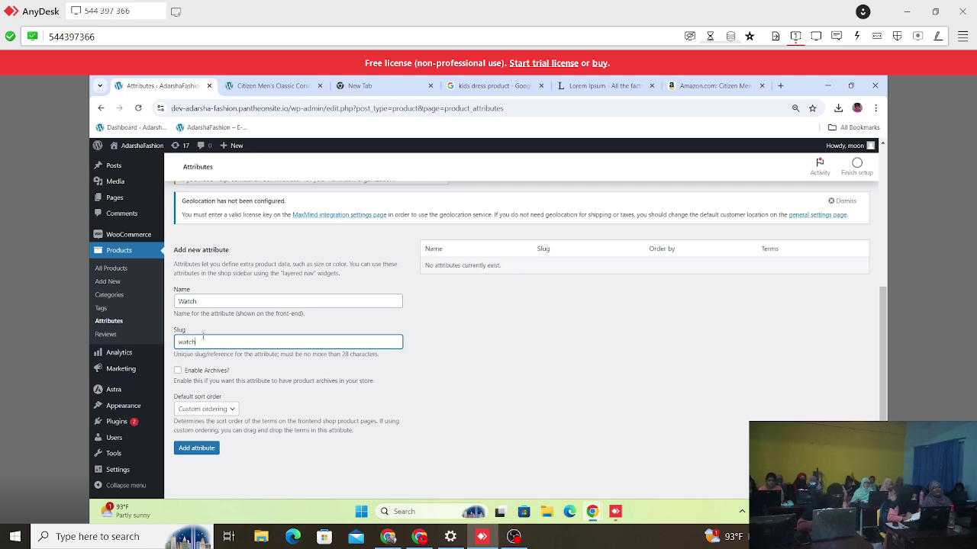
Replace the attribute's name with Color and its slug with color, and add the attribute.
left_click_drag(211, 301, 176, 301)
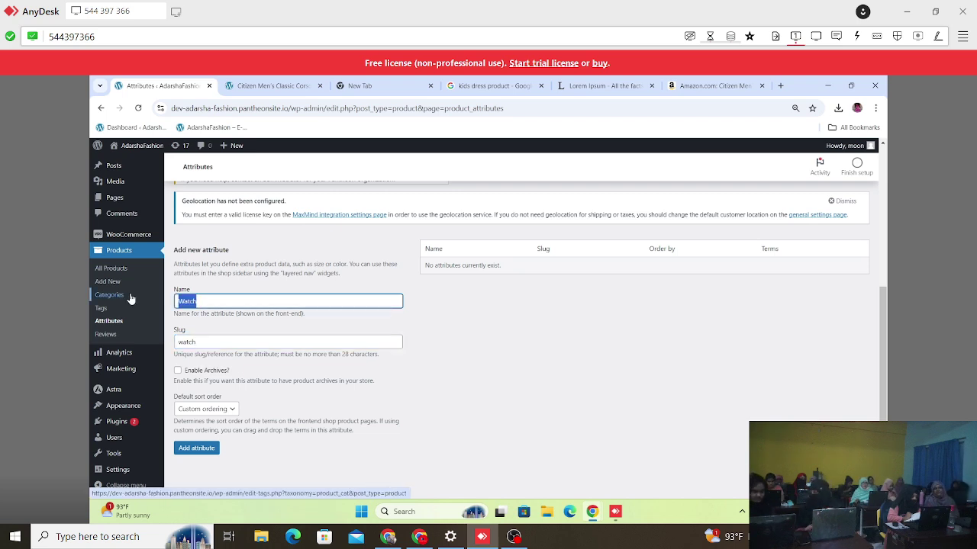
key("BackSpace")
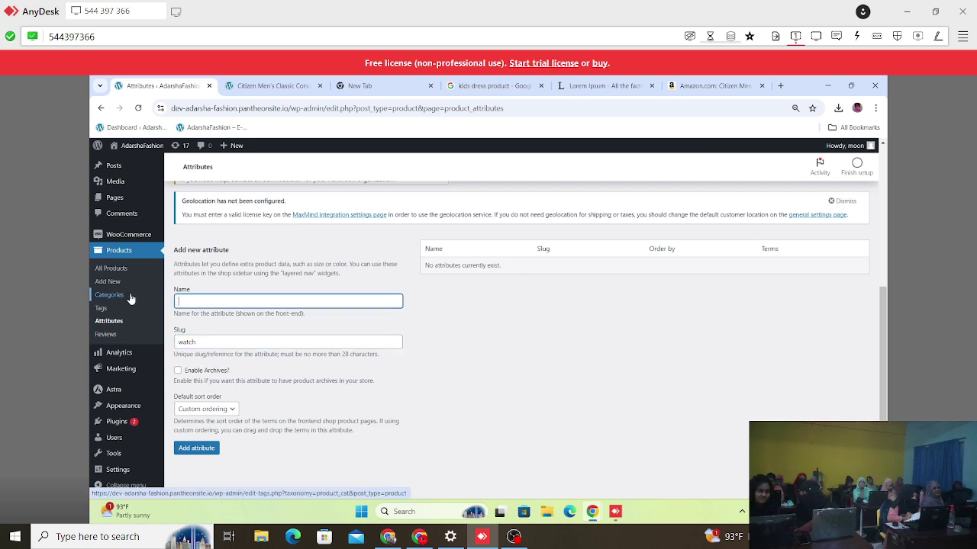
type("Col")
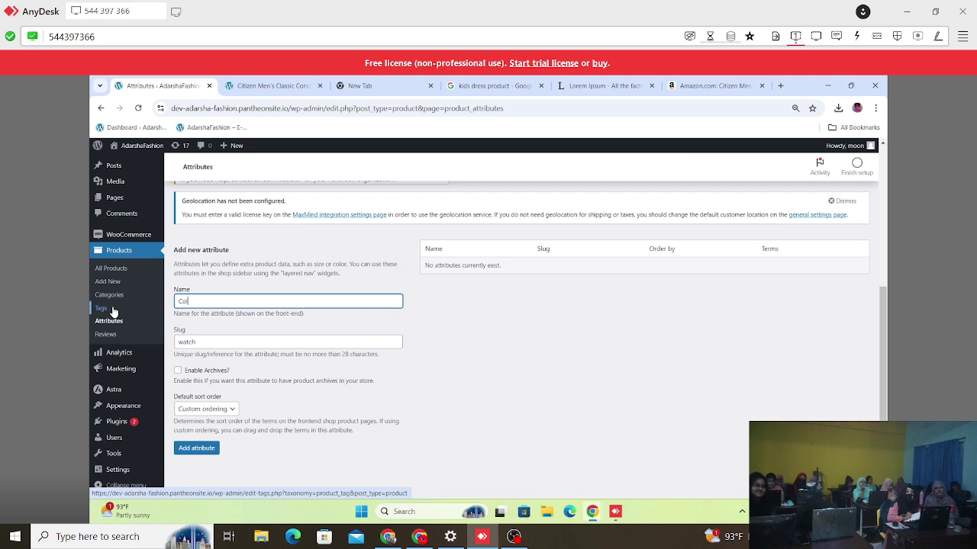
type("or")
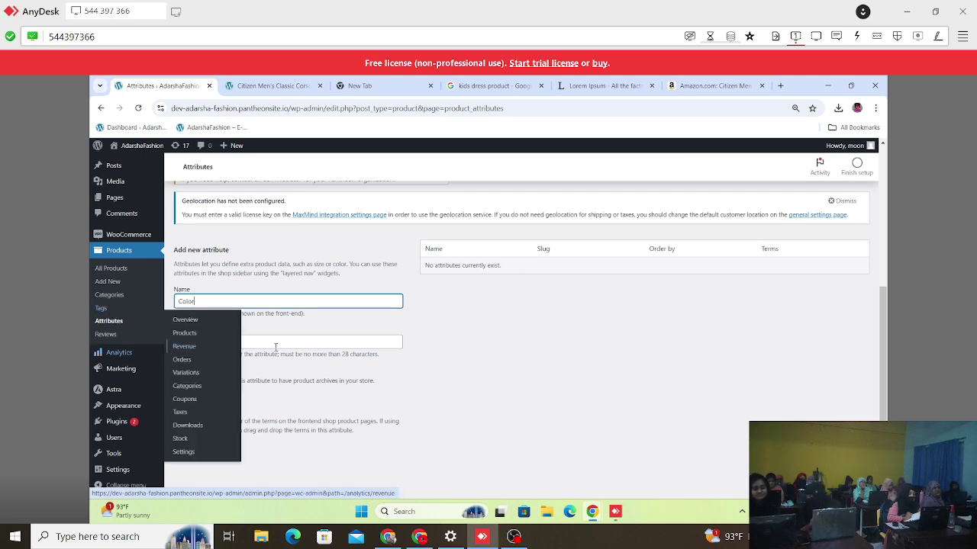
left_click(275, 344)
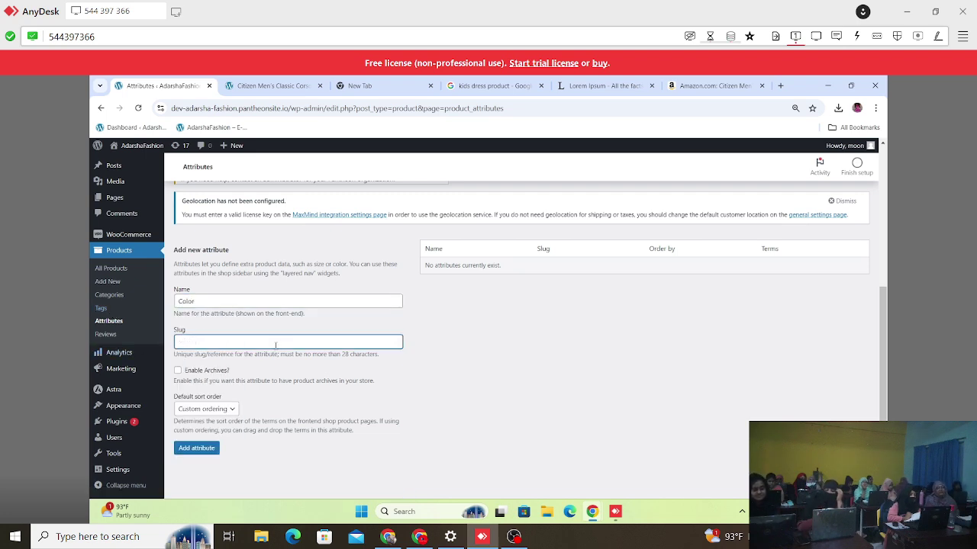
type("col")
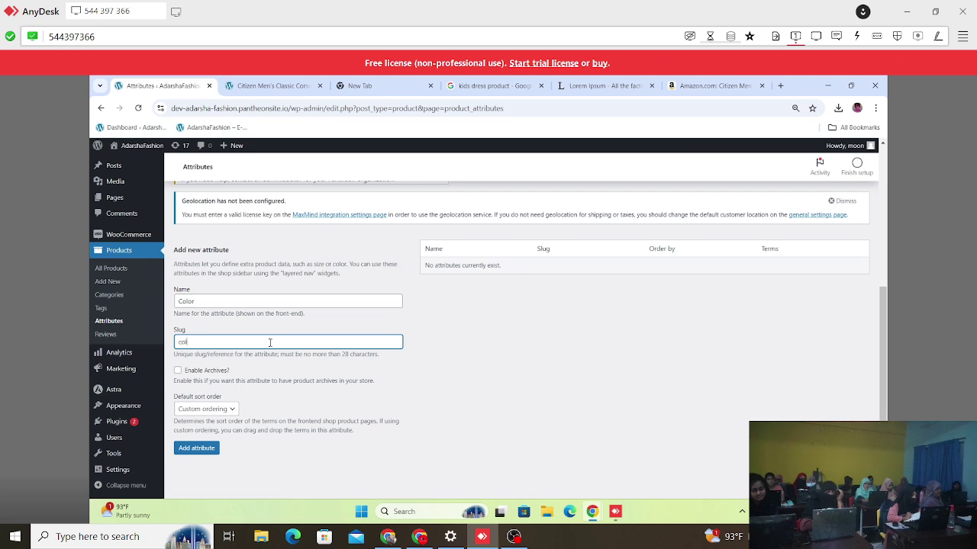
type("or")
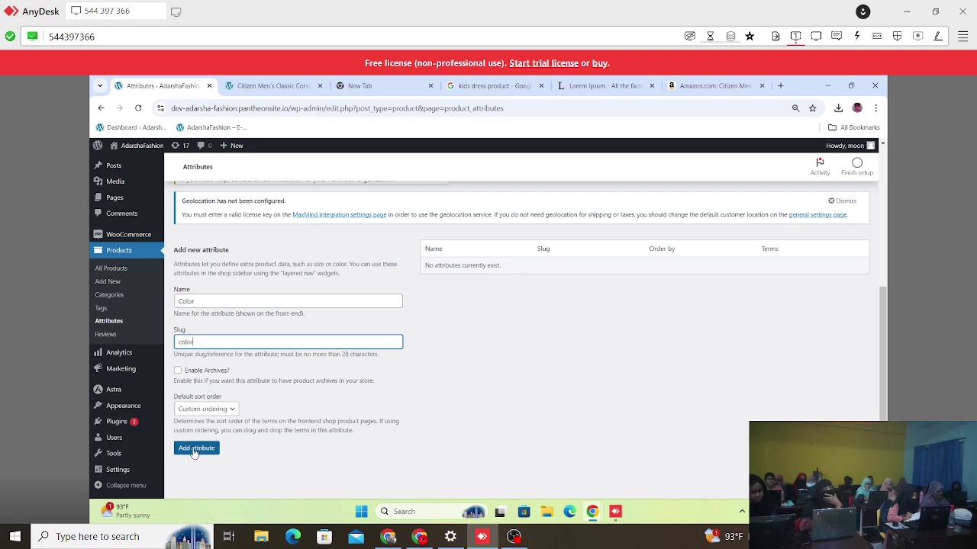
left_click(194, 450)
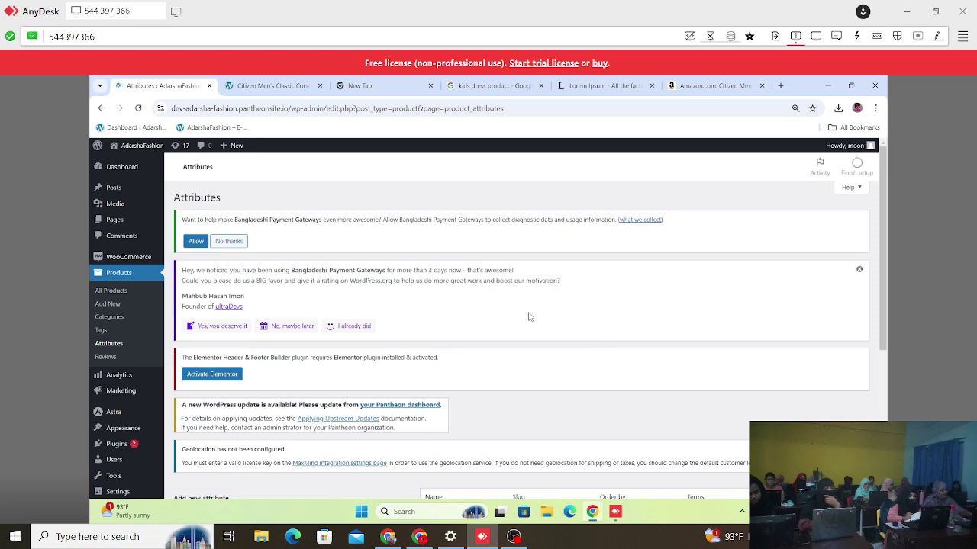
Add another product attribute named Price with the slug price.
scroll(527, 316, "down", 2)
scroll(532, 318, "down", 3)
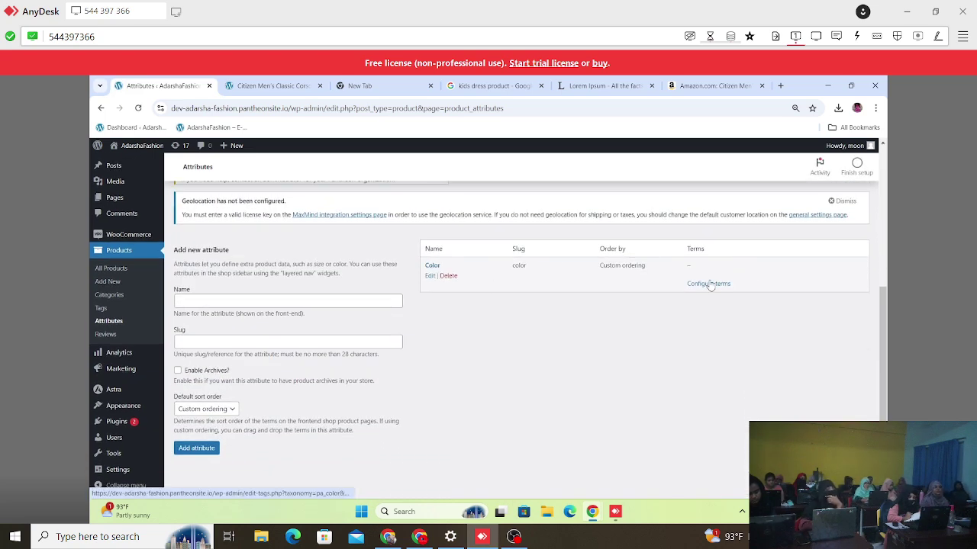
left_click(264, 302)
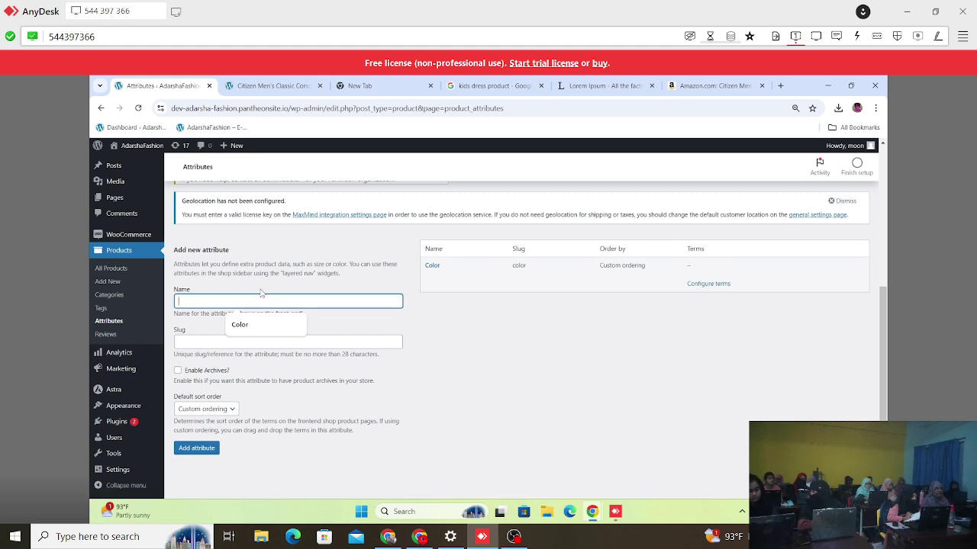
type("Price")
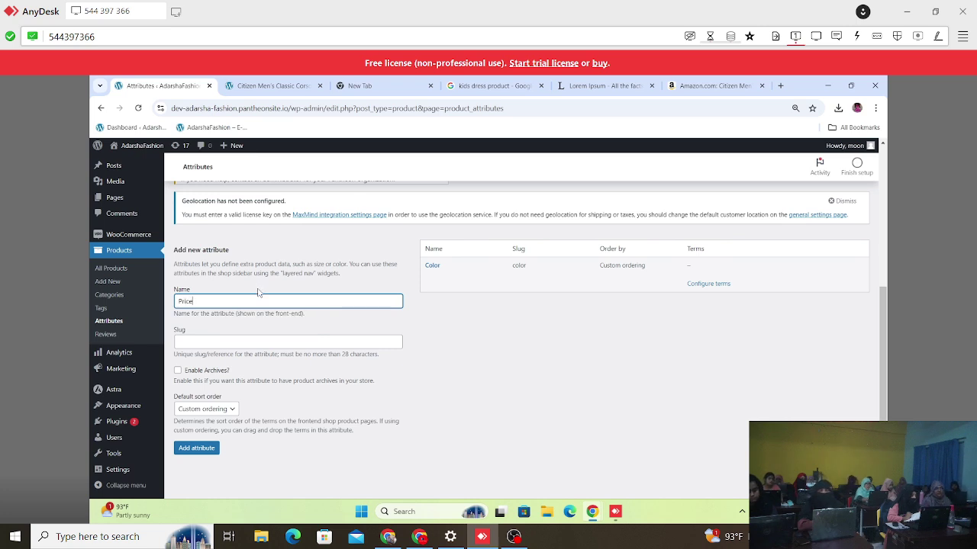
left_click(224, 338)
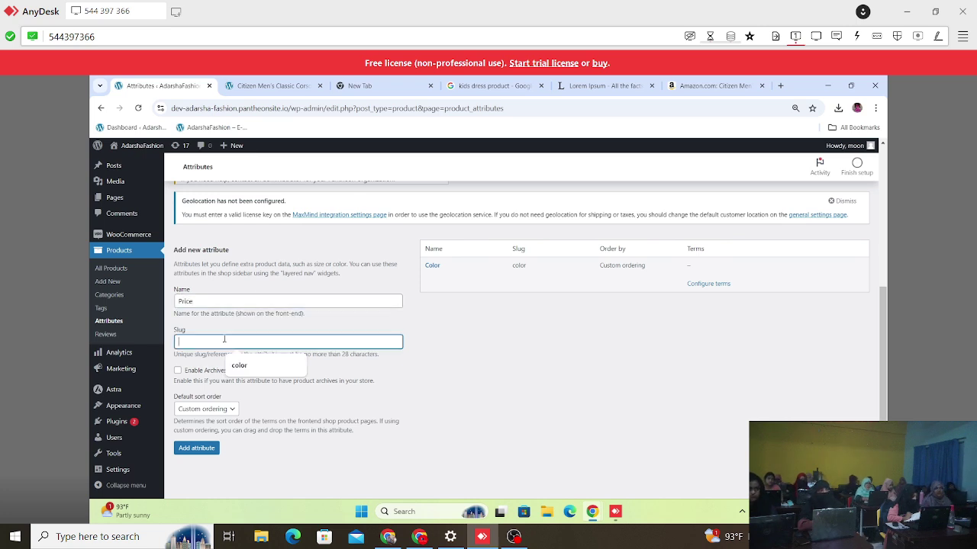
type("price")
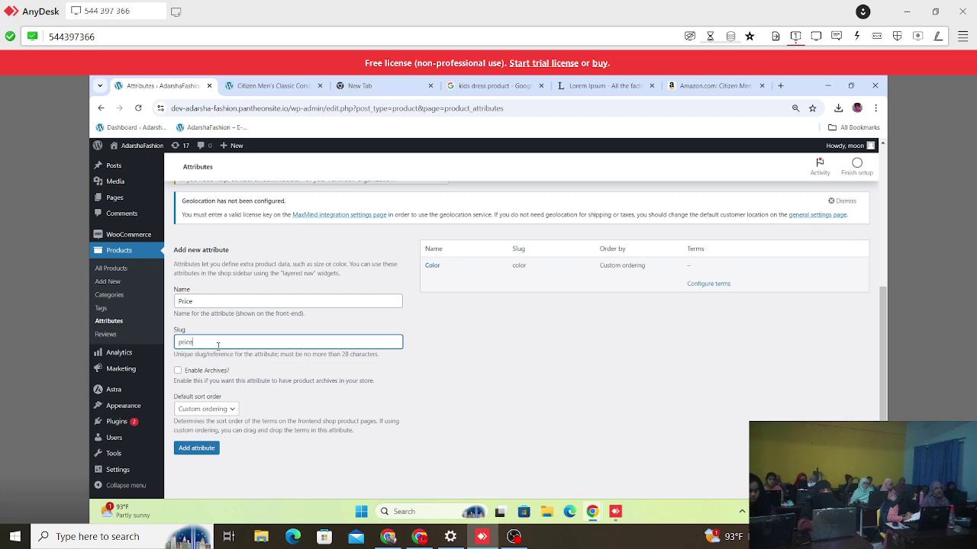
left_click(196, 450)
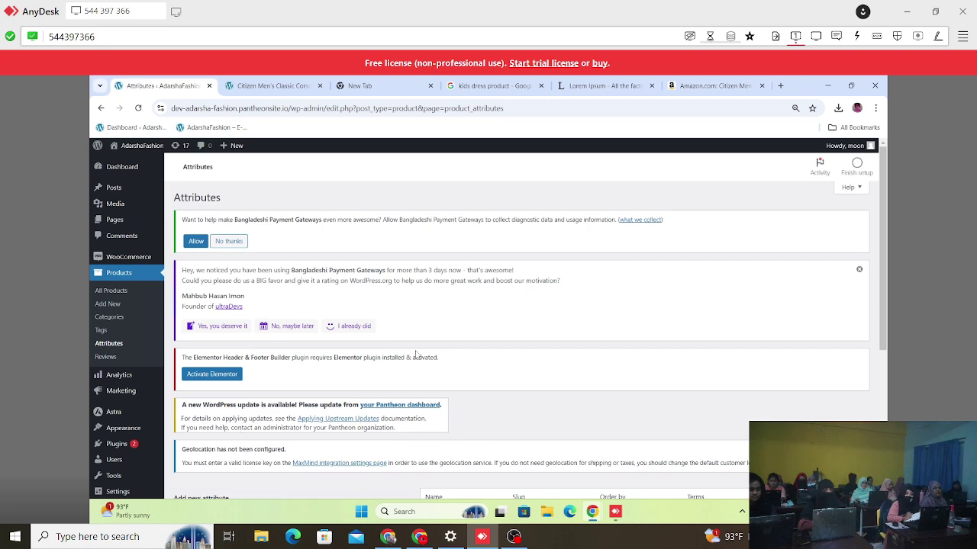
View the page for configuring the Color attribute's terms, and return to the attributes list.
scroll(499, 318, "down", 3)
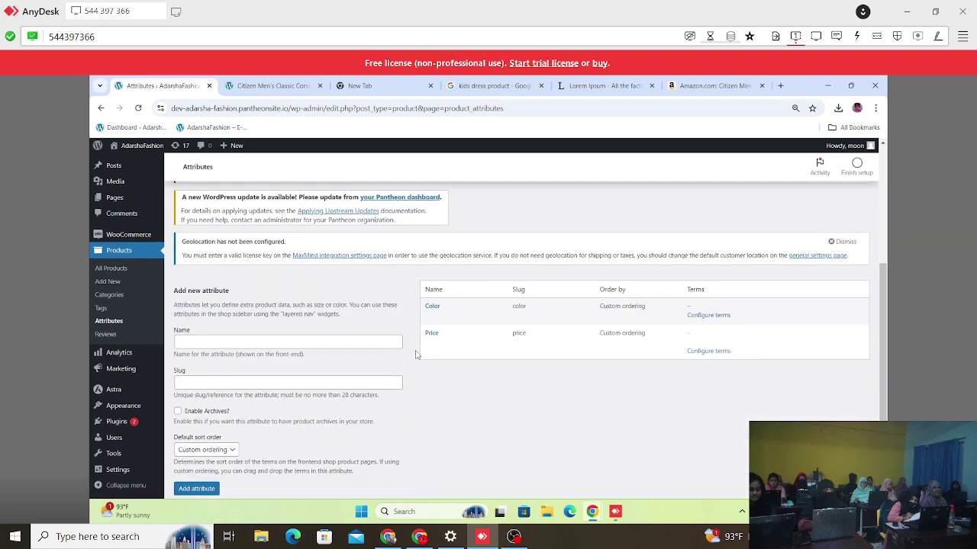
left_click(710, 316)
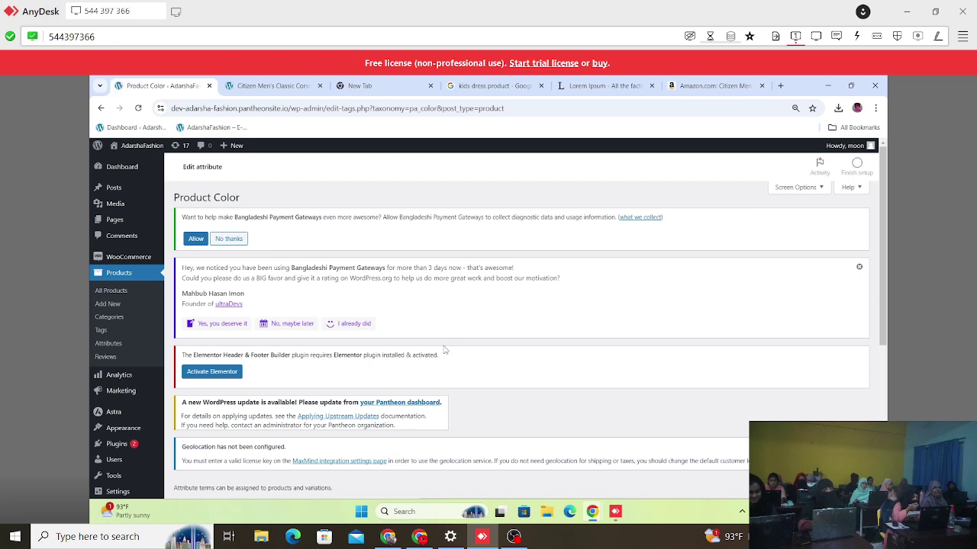
scroll(444, 350, "down", 3)
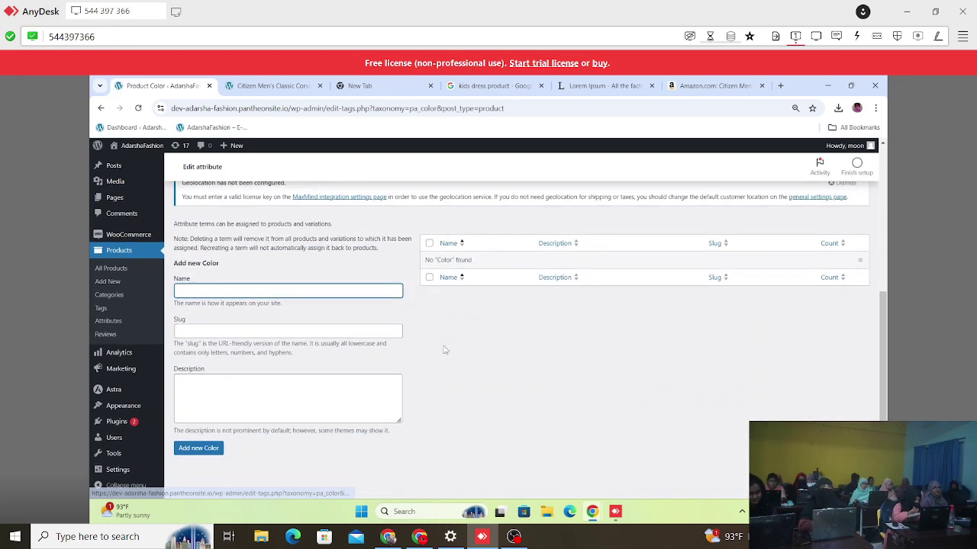
left_click(485, 266)
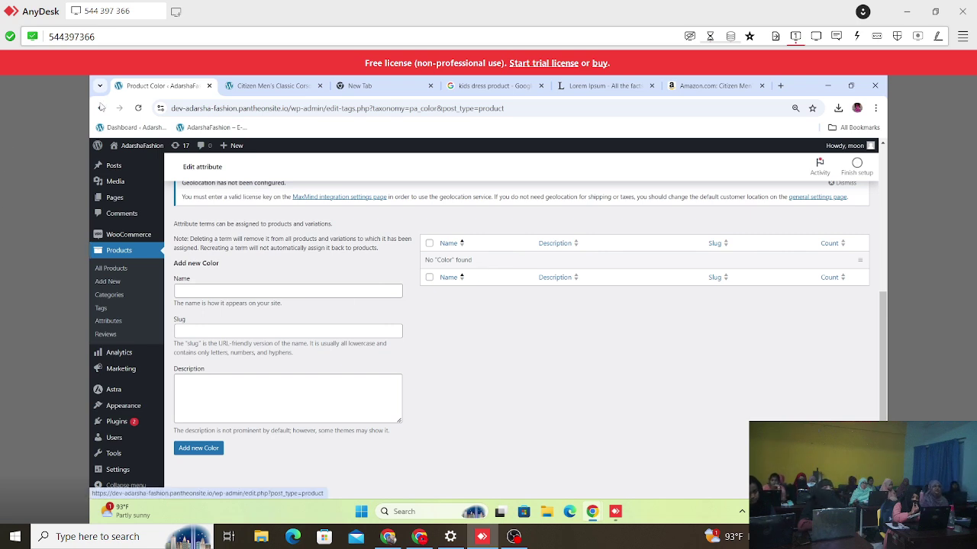
left_click(101, 108)
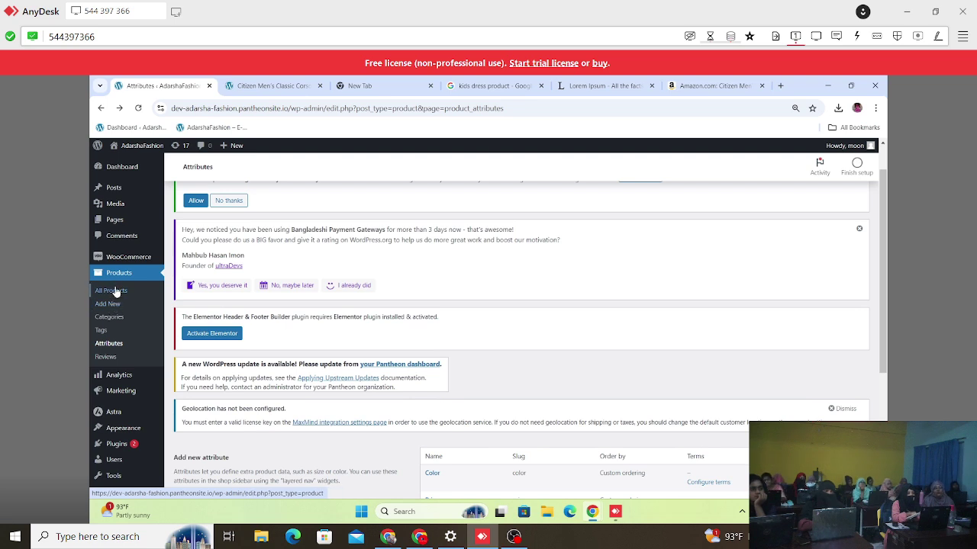
From the full product list, open the Citizen Men's Classic Corso watch for editing in a new browser tab.
left_click(114, 288)
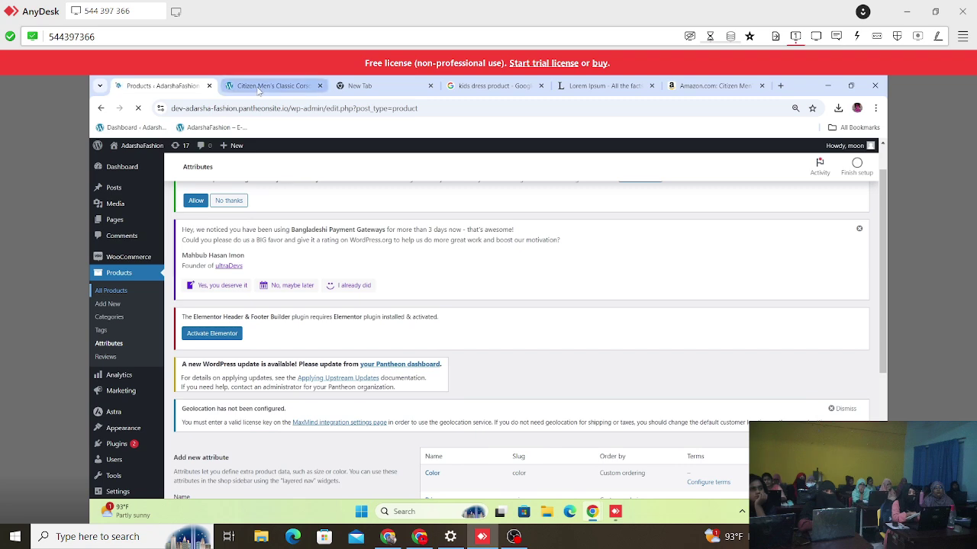
scroll(299, 326, "down", 3)
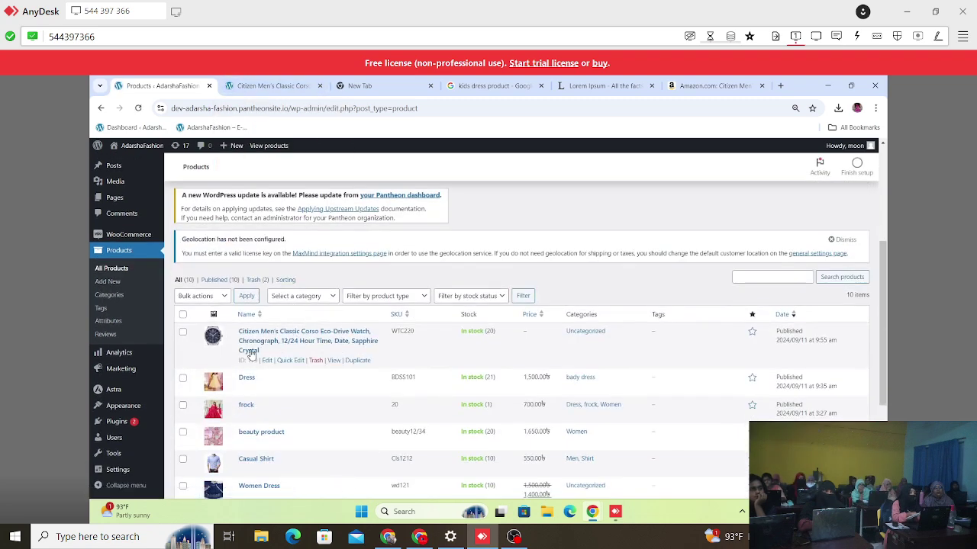
right_click(267, 361)
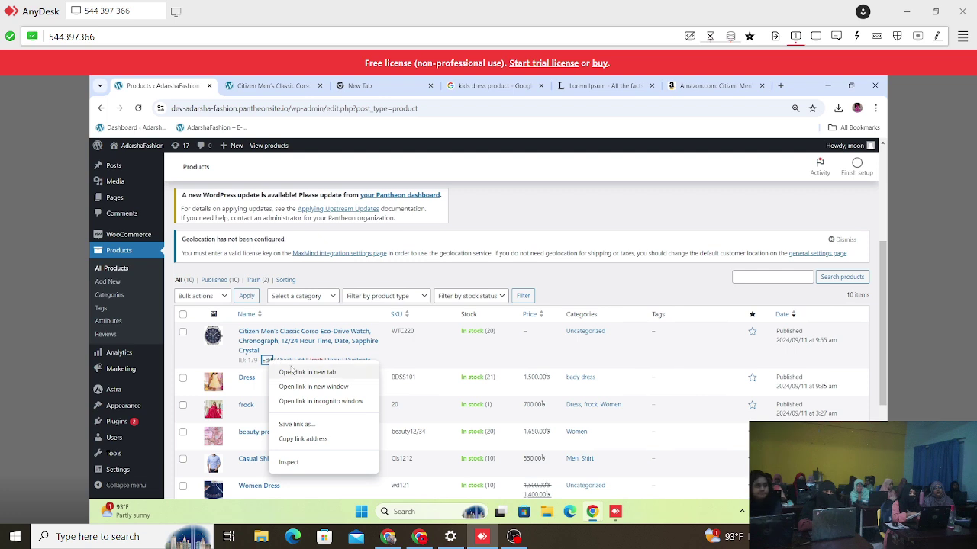
left_click(307, 372)
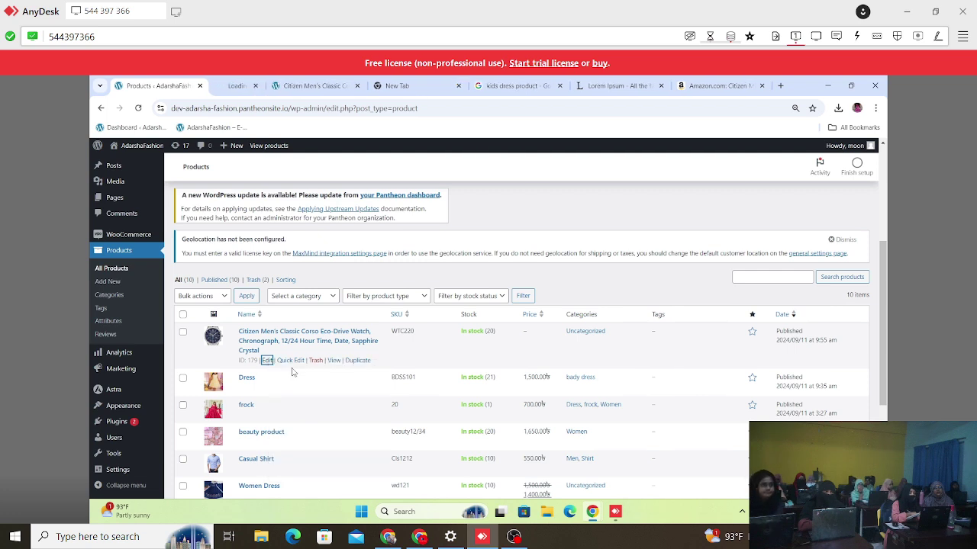
left_click(233, 85)
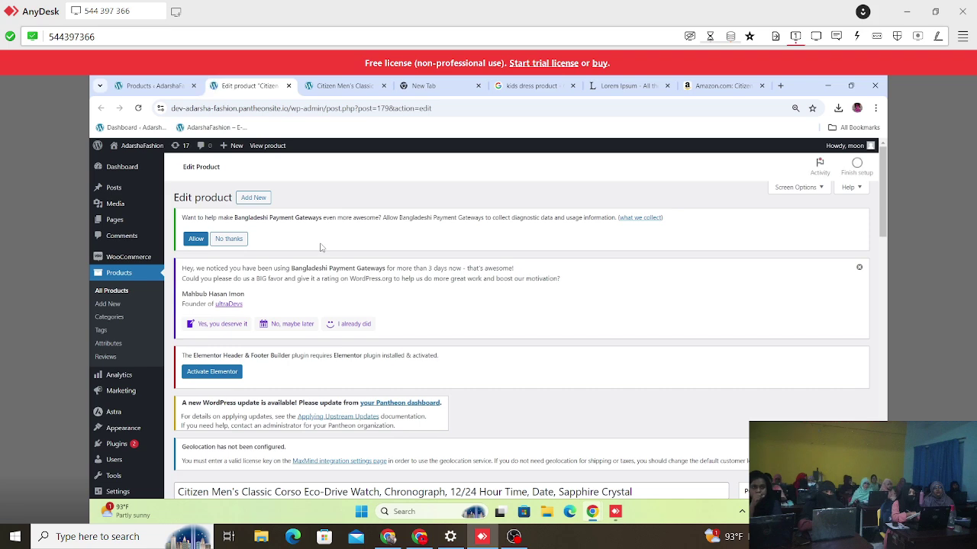
Choose Variable product as the product type in the watch's product data.
scroll(321, 246, "down", 3)
scroll(320, 244, "down", 2)
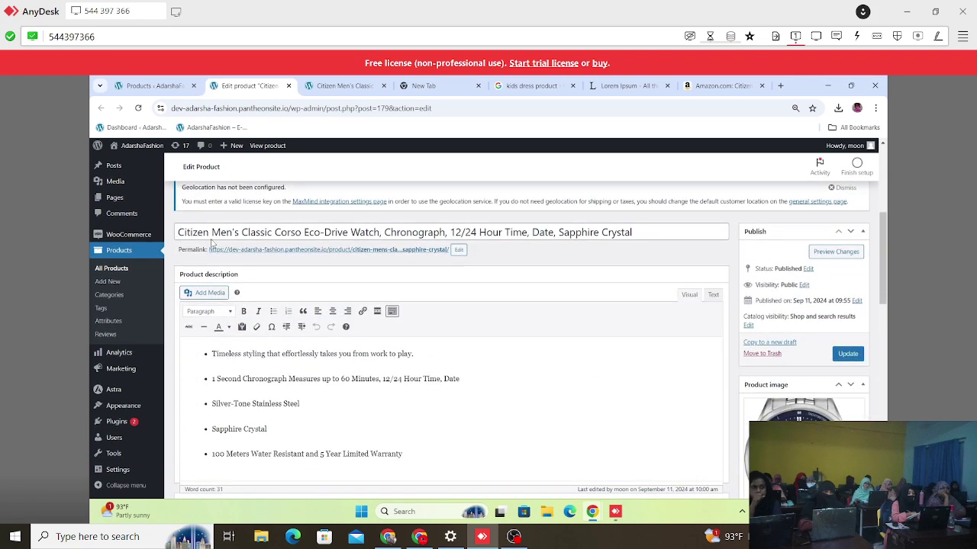
scroll(407, 275, "down", 8)
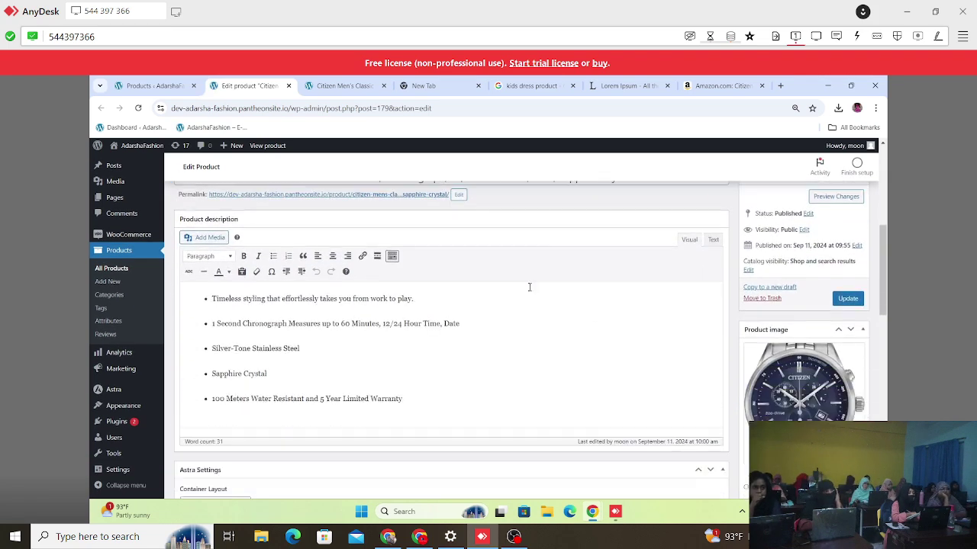
scroll(407, 275, "down", 2)
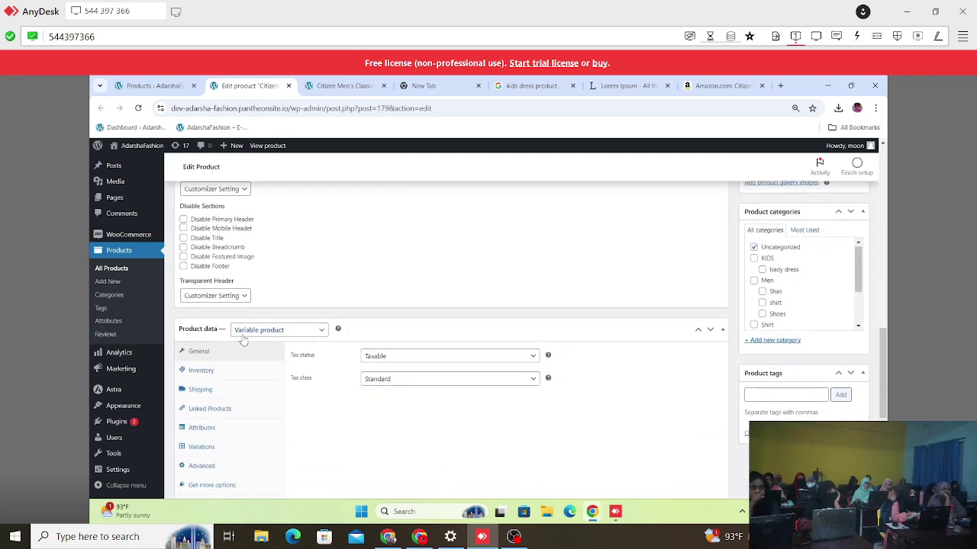
left_click(282, 333)
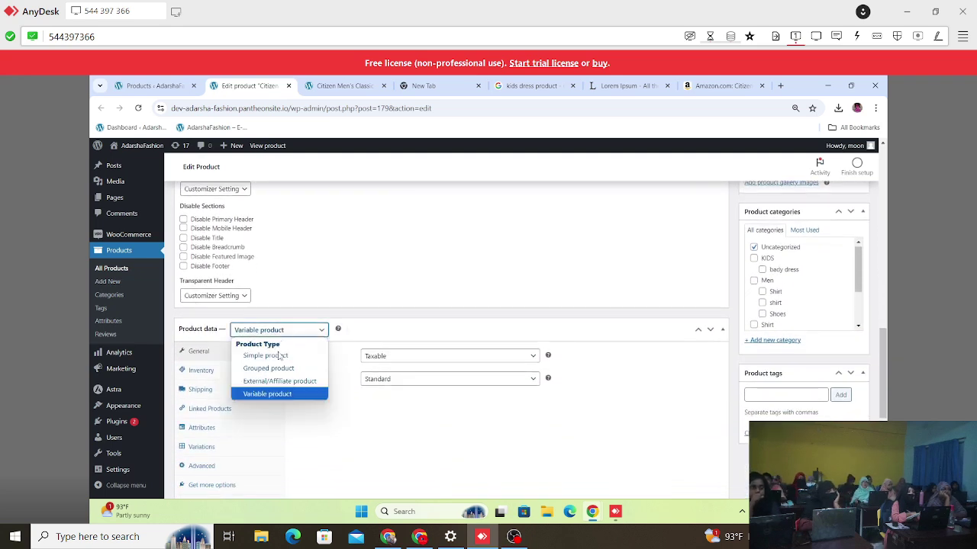
left_click(278, 395)
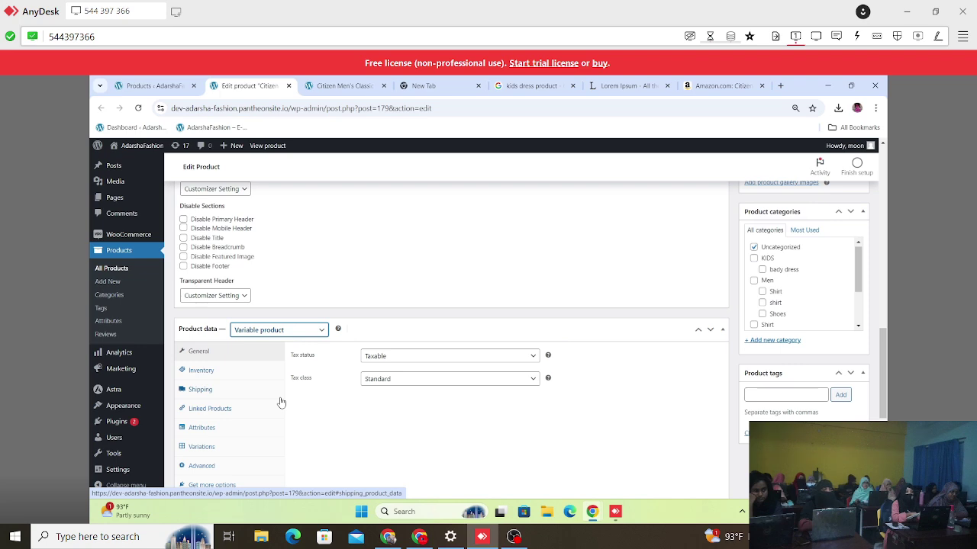
scroll(281, 402, "down", 3)
scroll(281, 400, "up", 4)
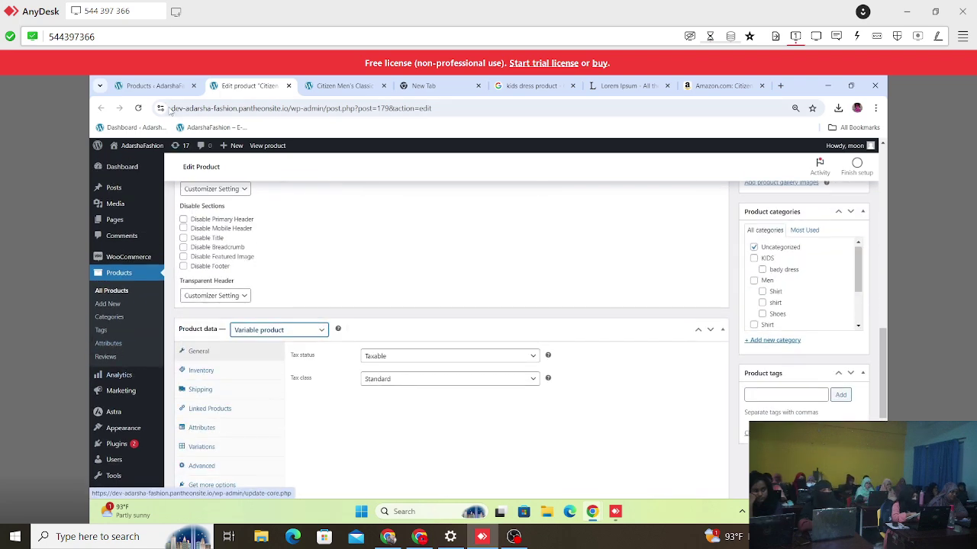
Return to the product list's browser tab and open the store-wide attributes page at its attribute list.
left_click(153, 85)
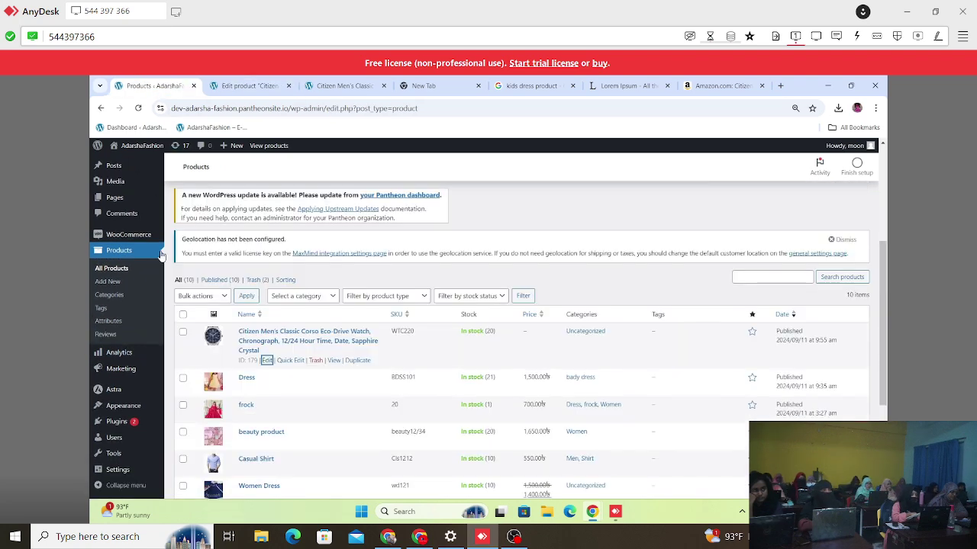
left_click(107, 327)
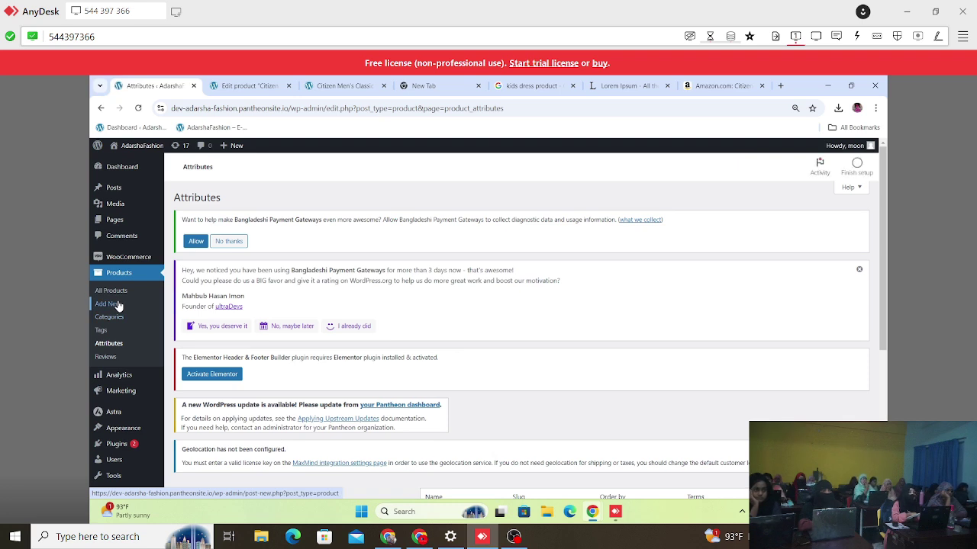
left_click(109, 344)
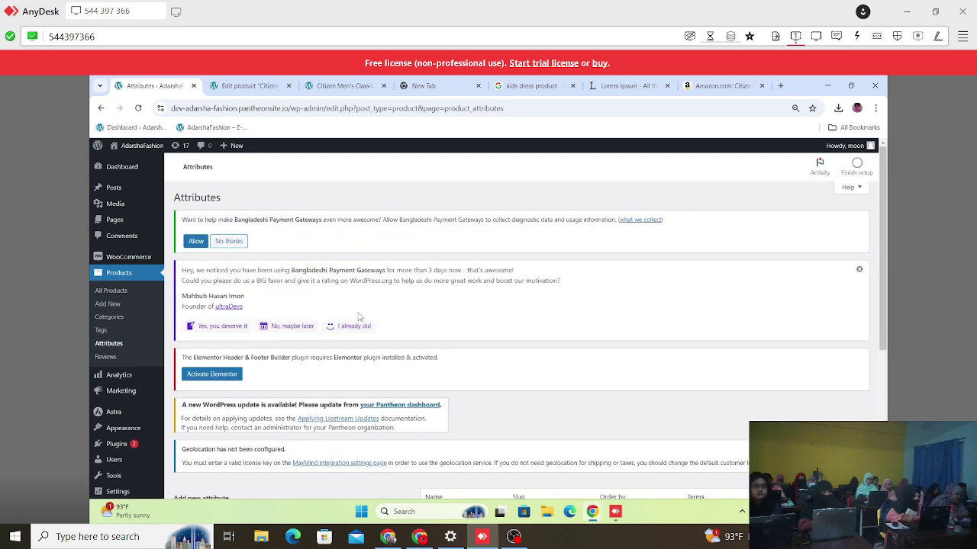
scroll(379, 332, "down", 2)
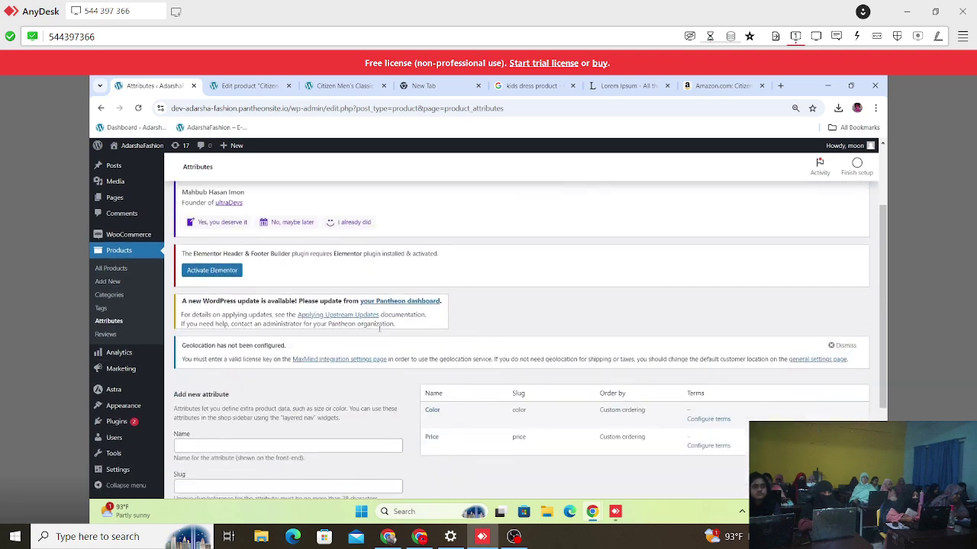
scroll(380, 328, "down", 2)
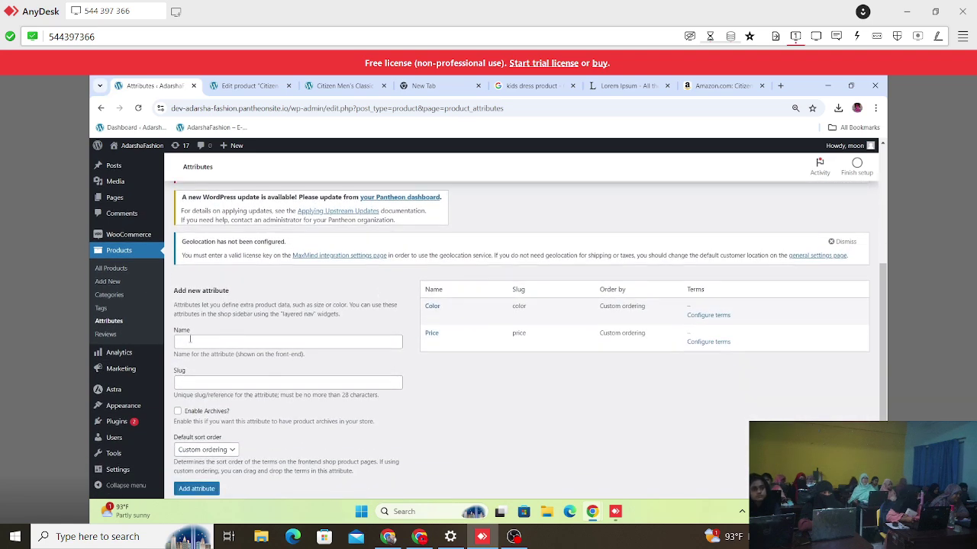
scroll(193, 339, "down", 1)
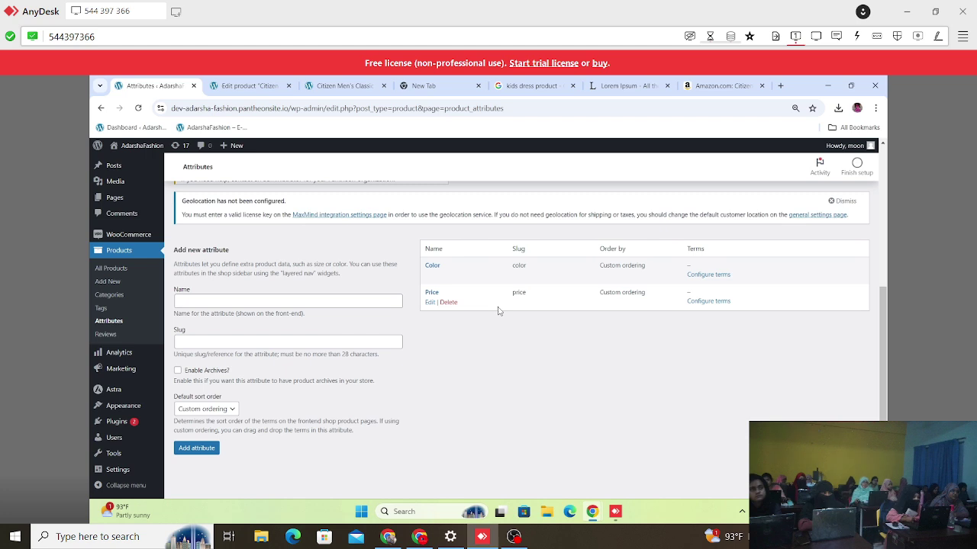
left_click(186, 343)
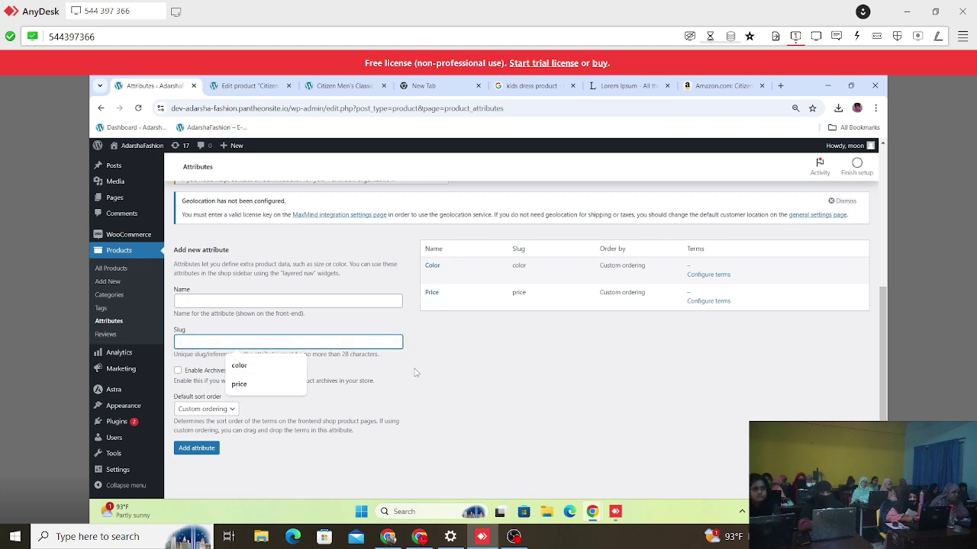
left_click(447, 376)
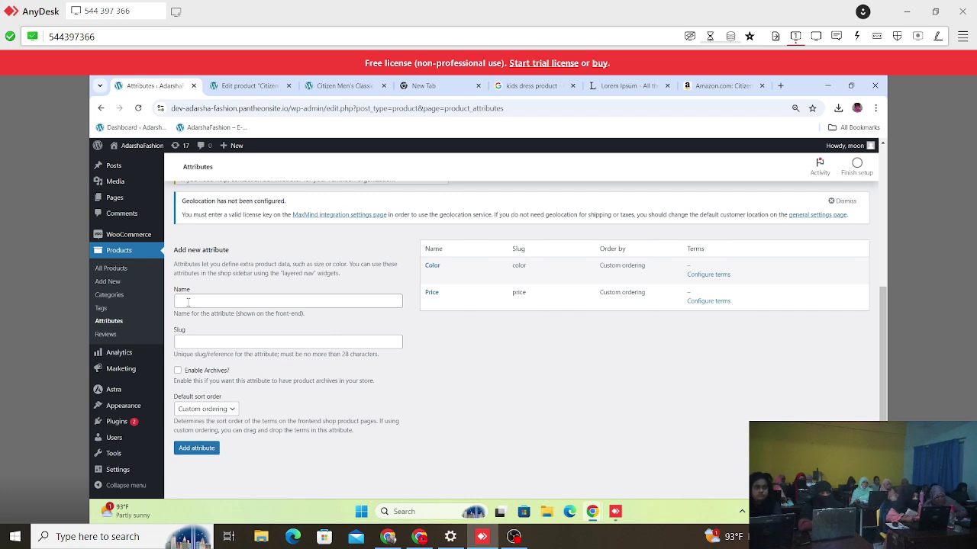
mouse_move(437, 304)
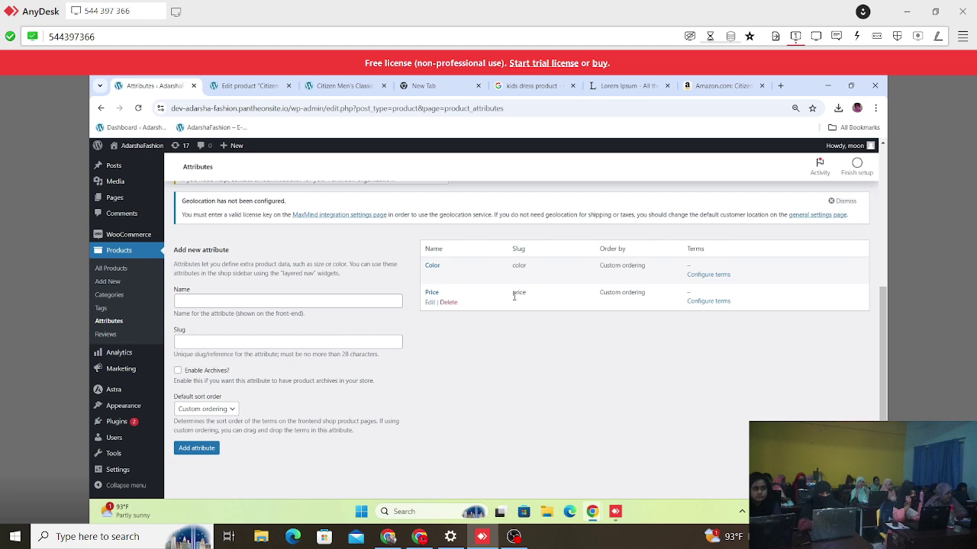
mouse_move(524, 309)
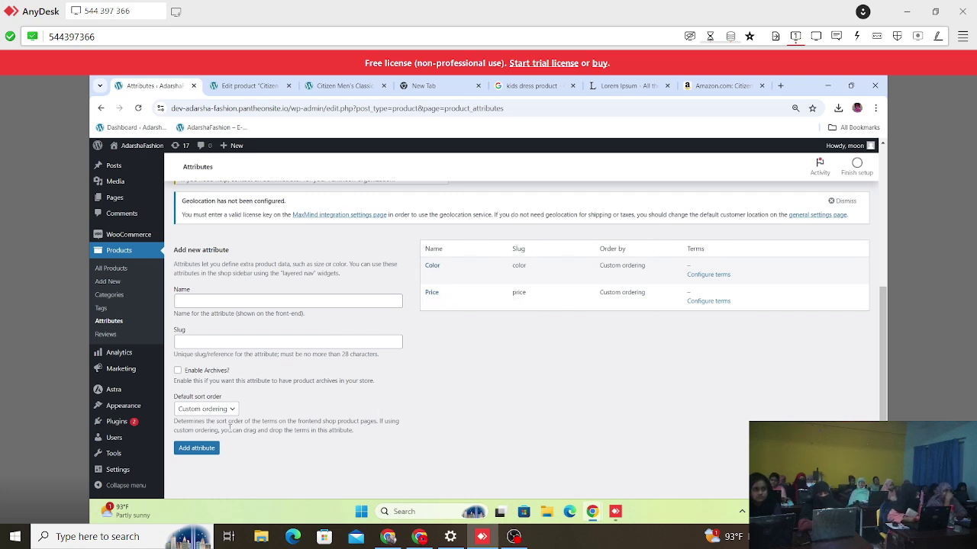
Open the Color attribute's terms and add a term named Silver Color with the slug selver color.
left_click(702, 276)
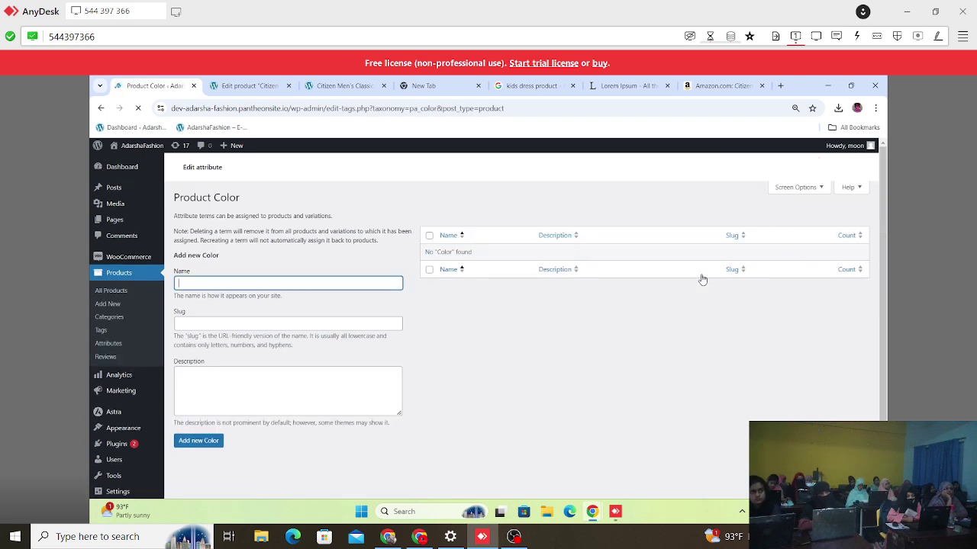
scroll(503, 298, "down", 5)
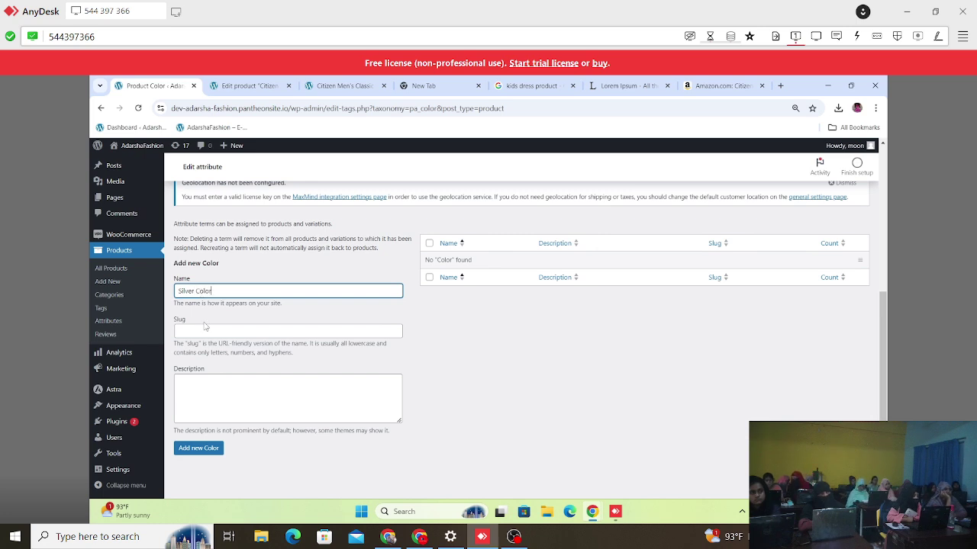
left_click(207, 329)
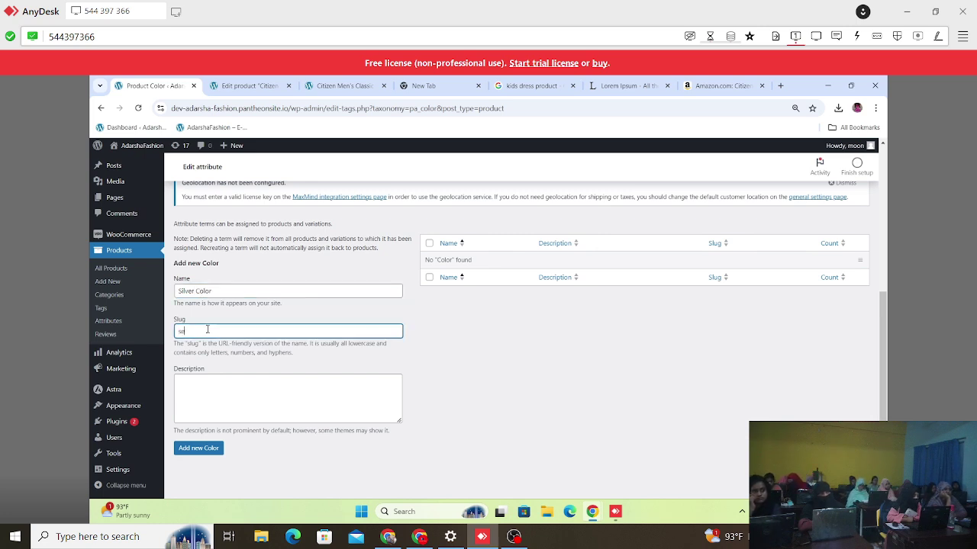
type("silver color")
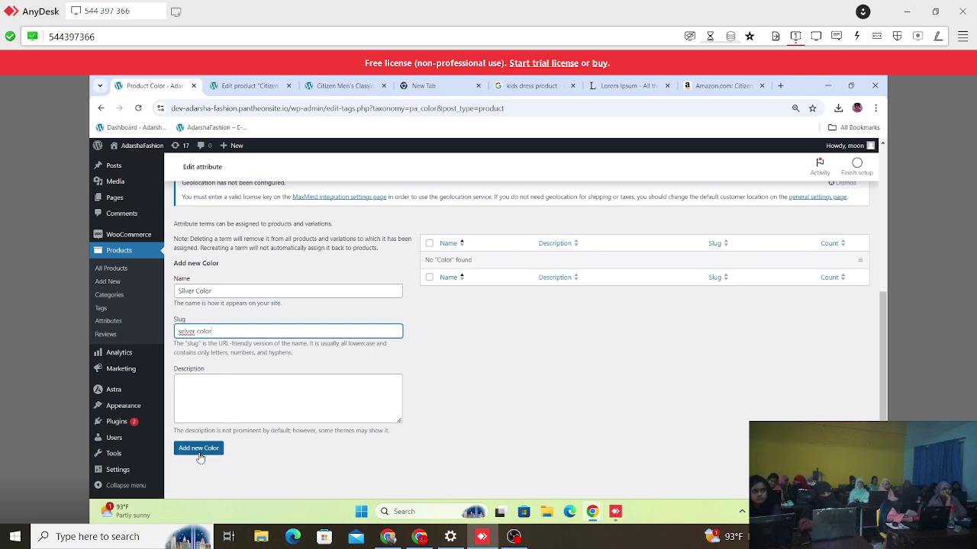
left_click(199, 454)
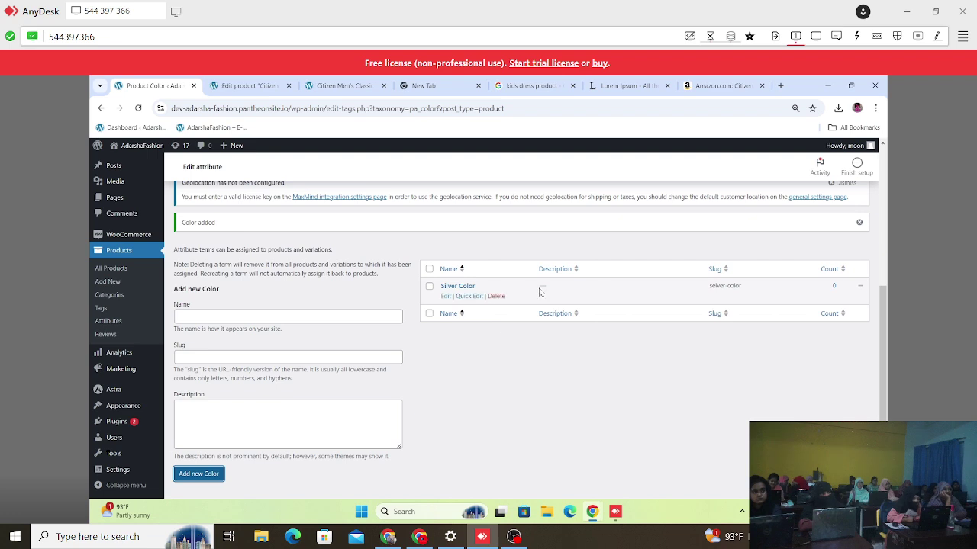
Add a Color term named Blue with the slug blue.
left_click(249, 321)
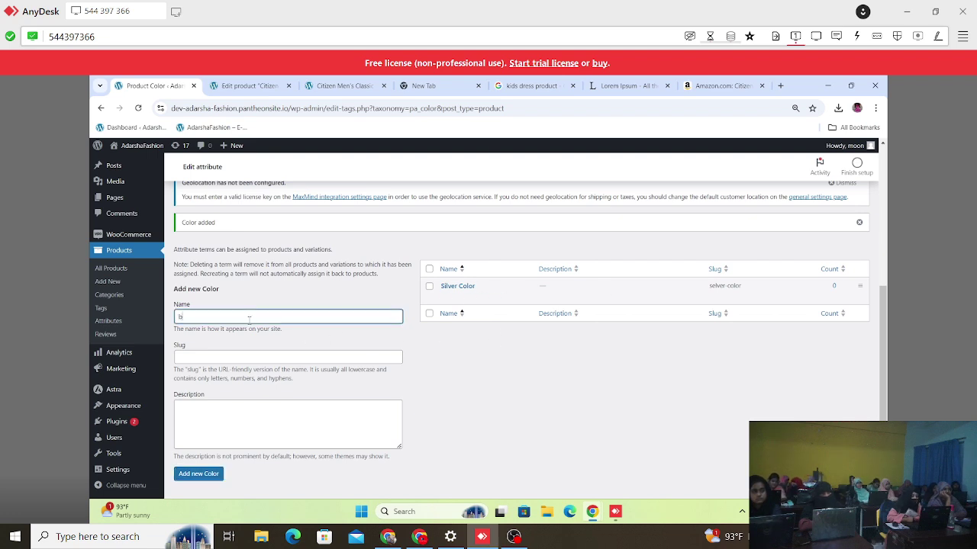
type("Blue")
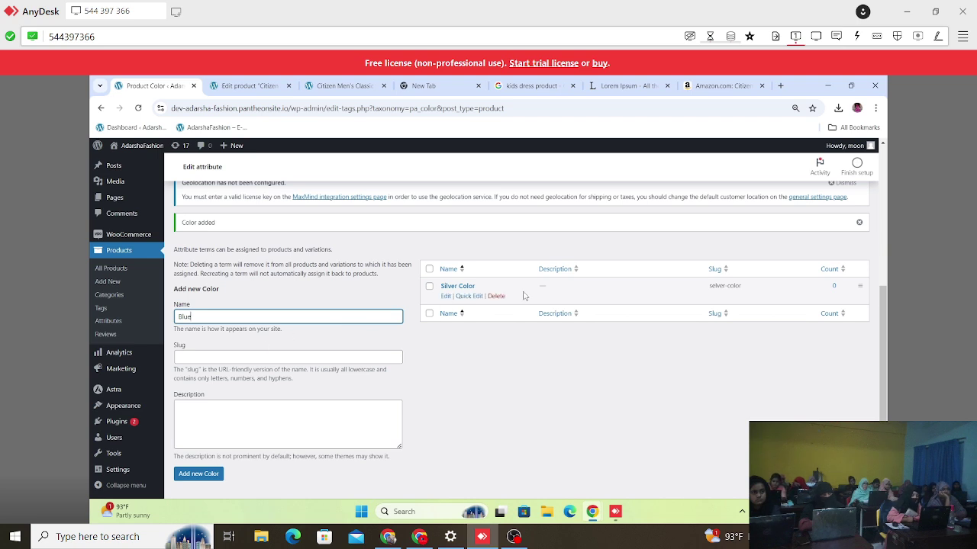
left_click(287, 357)
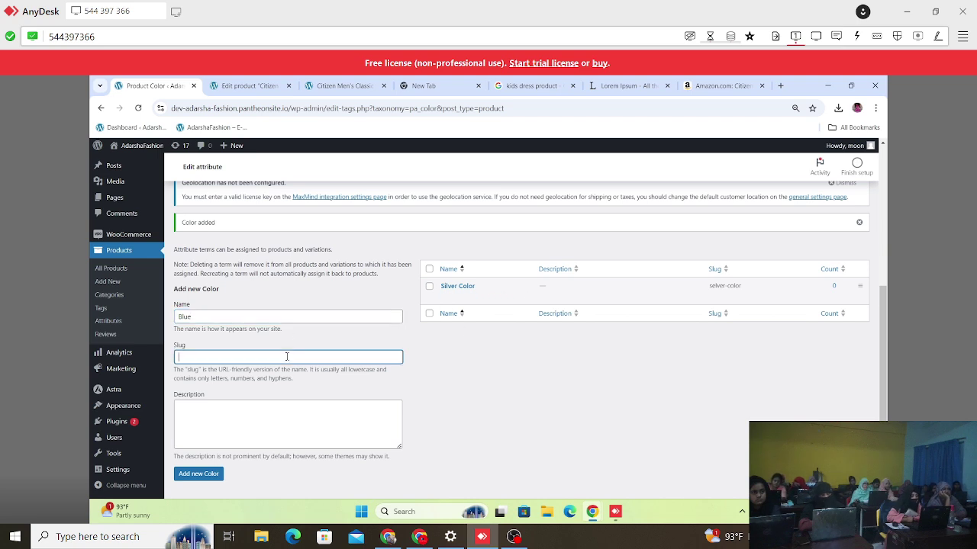
type("blu")
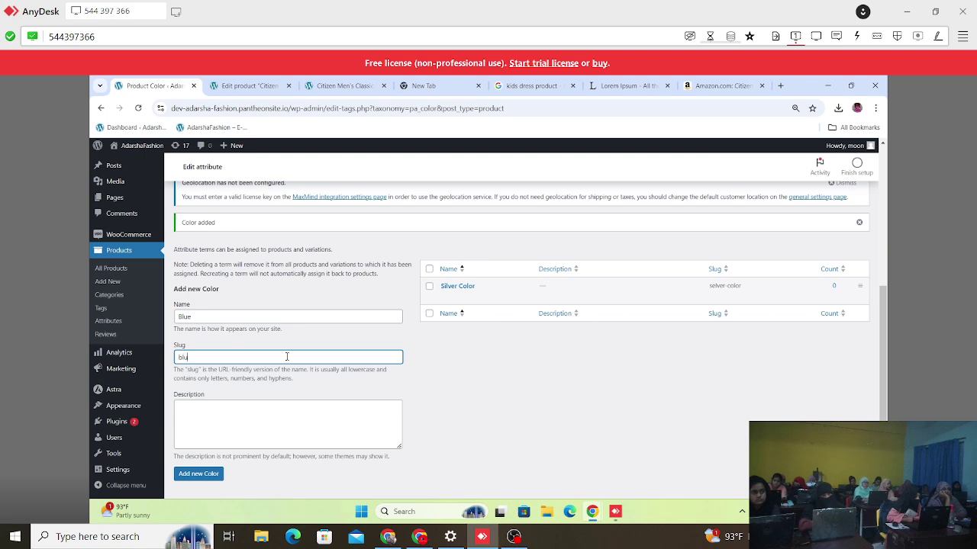
type("e")
left_click(198, 475)
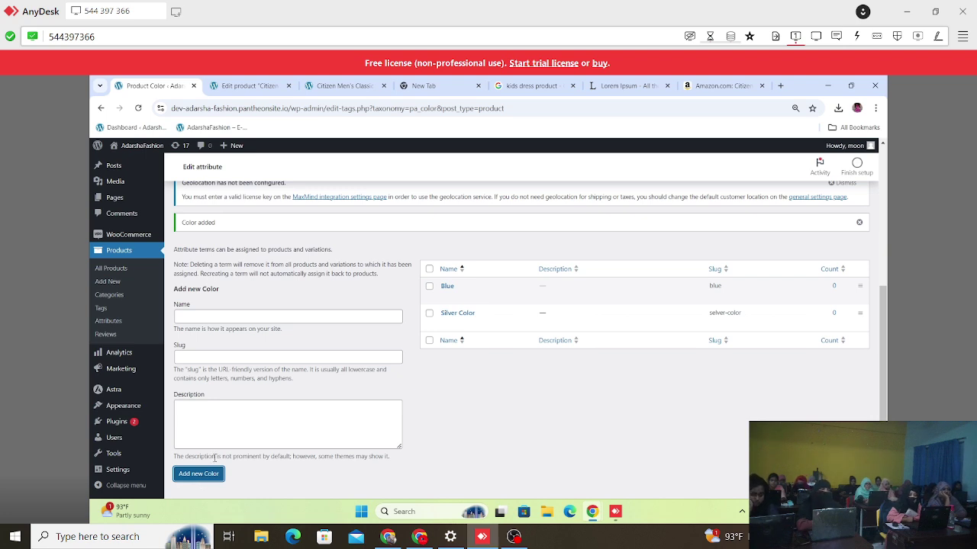
Add a Color term named Black with the slug black.
scroll(204, 463, "down", 1)
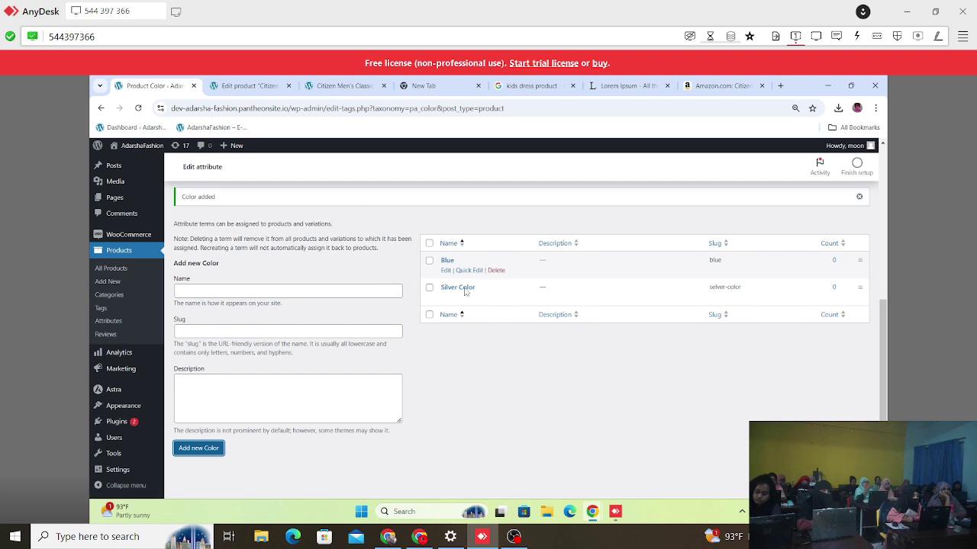
left_click(228, 295)
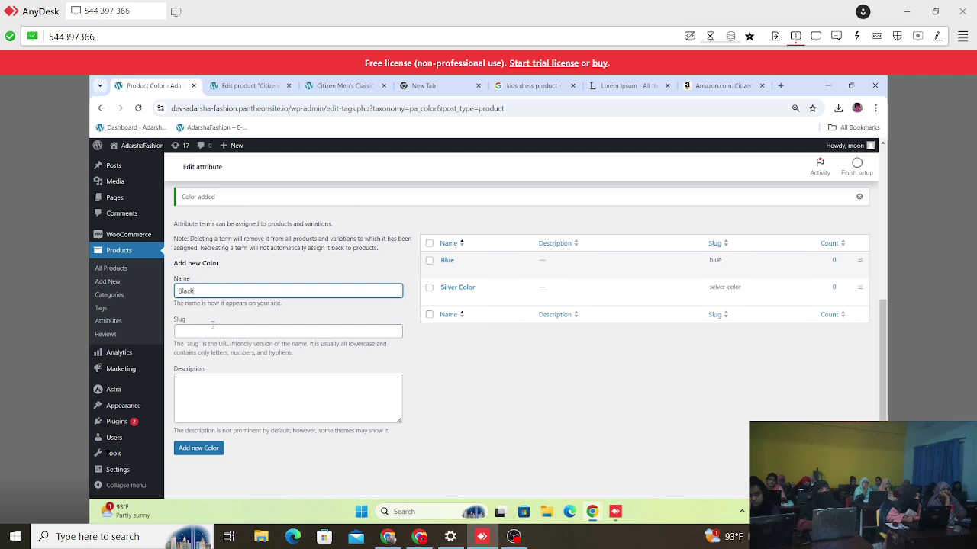
left_click(214, 330)
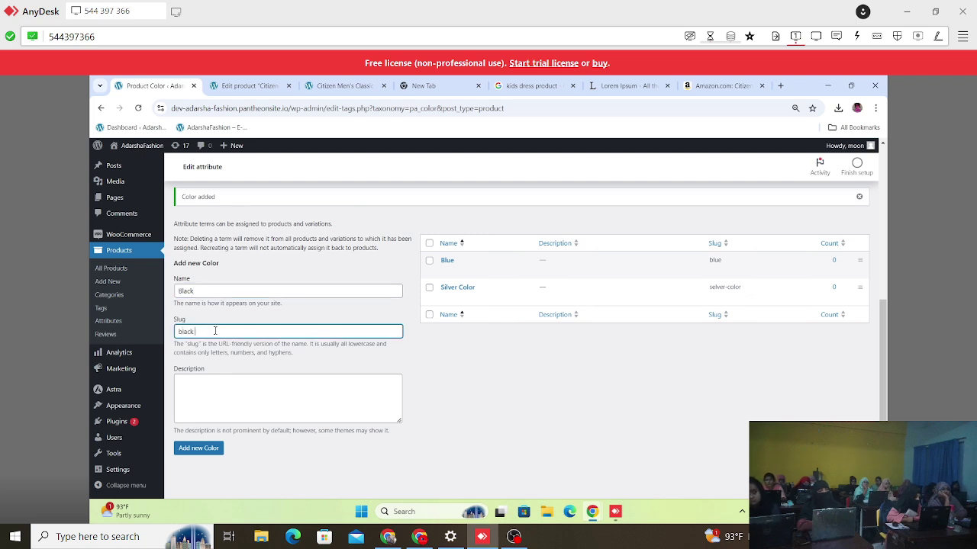
left_click(193, 447)
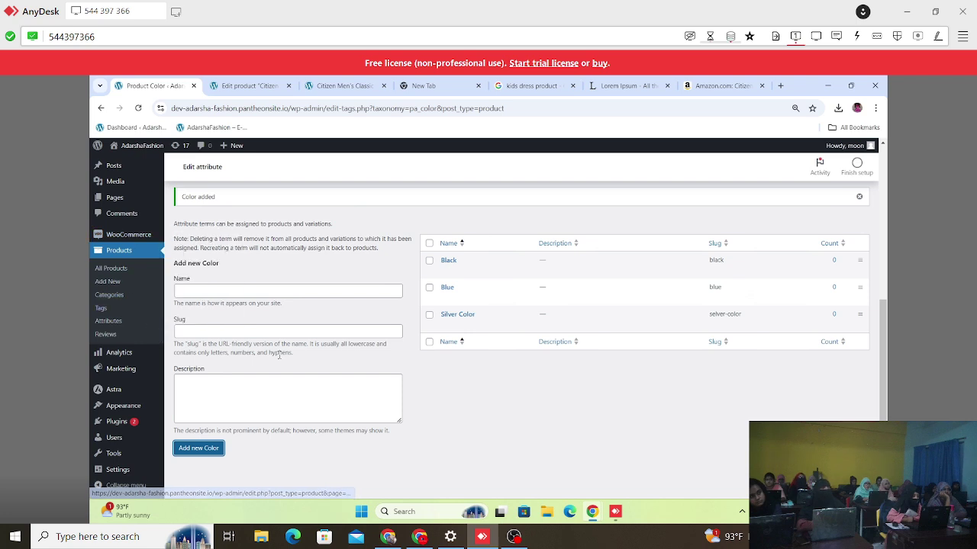
Go back to the store-wide attributes page and open the Price attribute's terms.
mouse_move(136, 357)
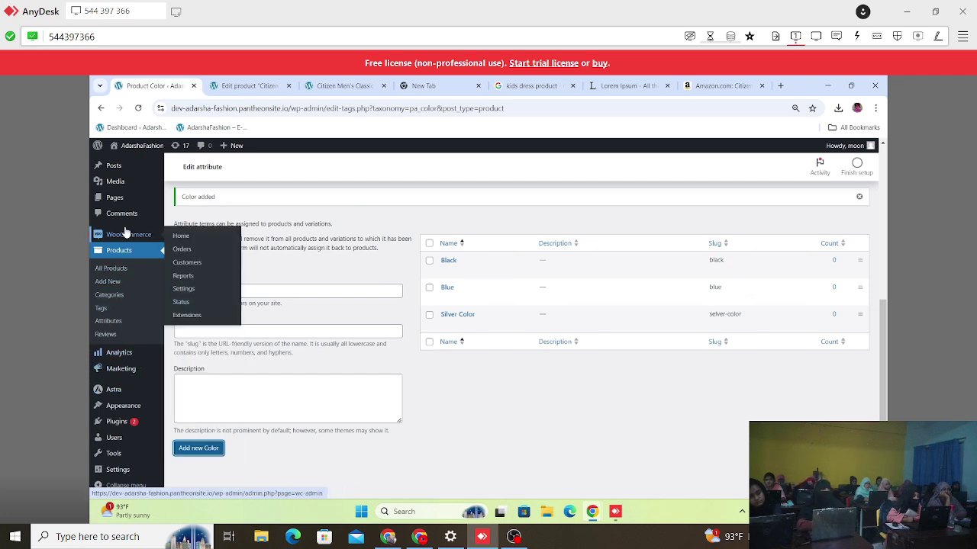
left_click(113, 294)
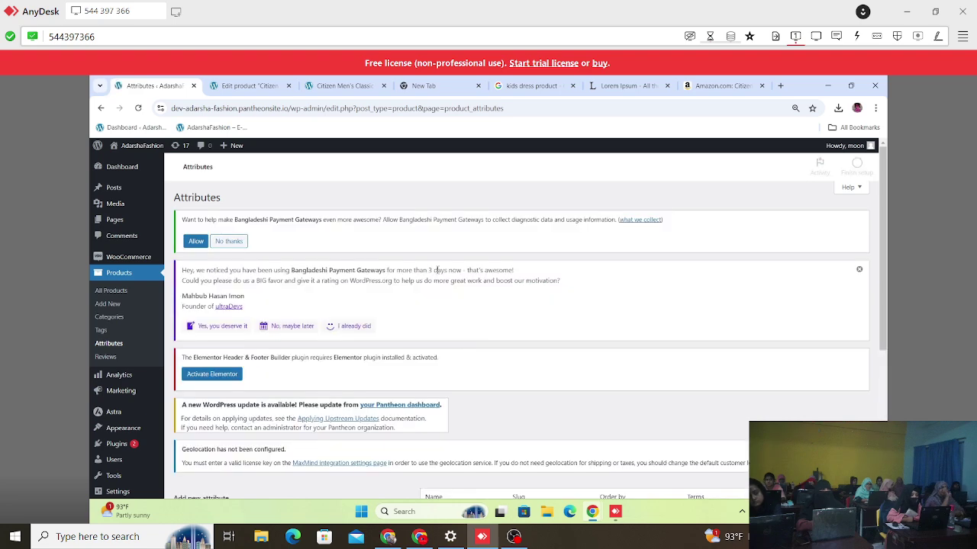
scroll(436, 270, "down", 3)
left_click(710, 303)
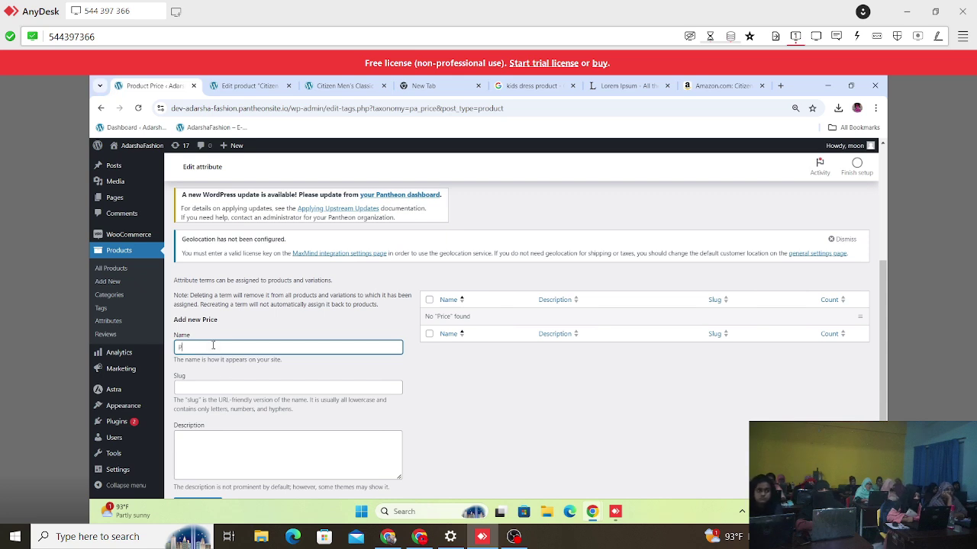
Add a Price term named Price with the slug price.
type("pric")
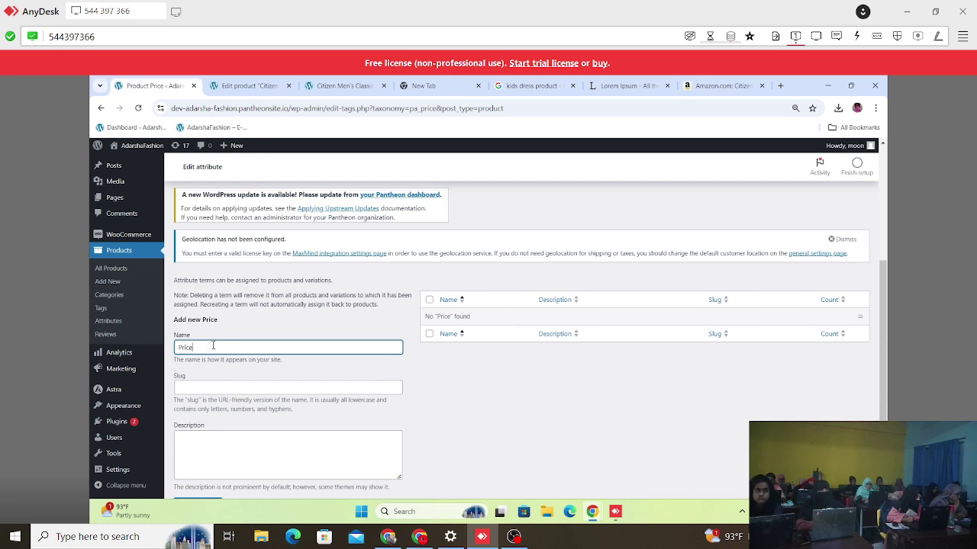
left_click(183, 389)
type("p")
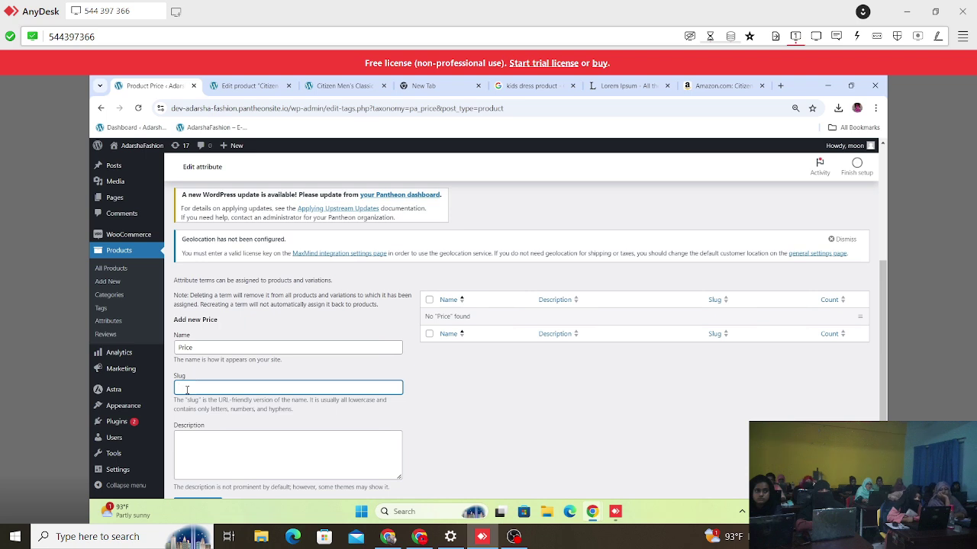
type("rice")
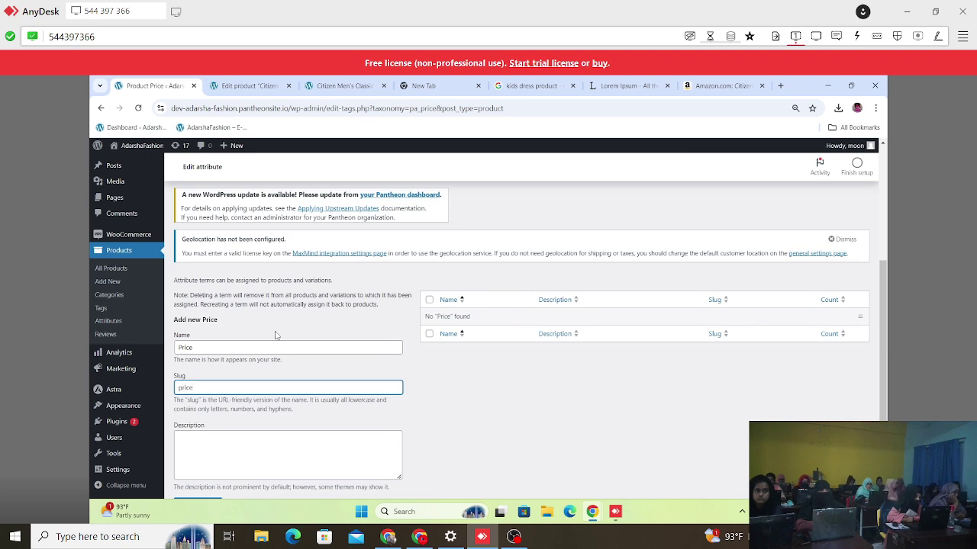
scroll(280, 345, "down", 1)
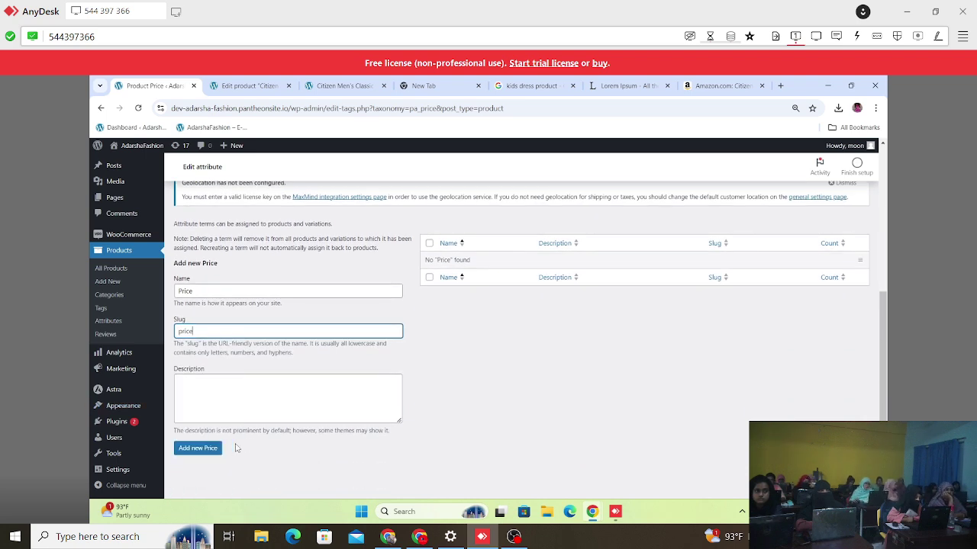
left_click(212, 451)
left_click(212, 451)
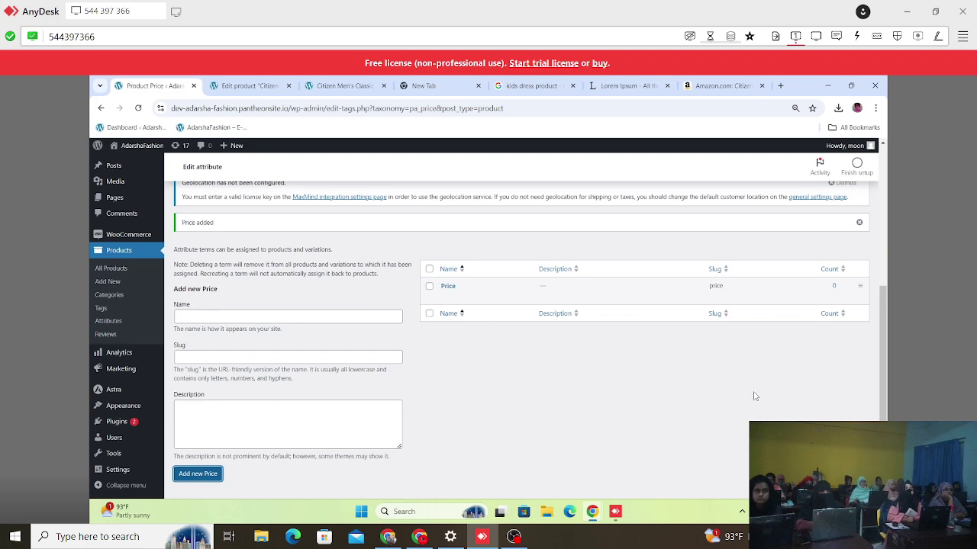
Close the watch's old editing tab and reopen the Citizen Men's Classic Corso watch for editing from the full product list.
scroll(522, 246, "up", 5)
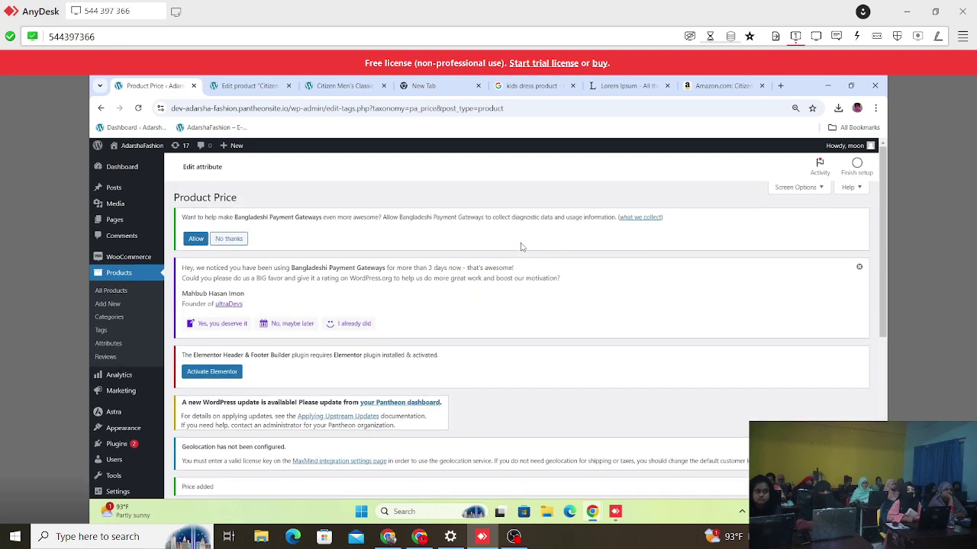
scroll(556, 318, "down", 4)
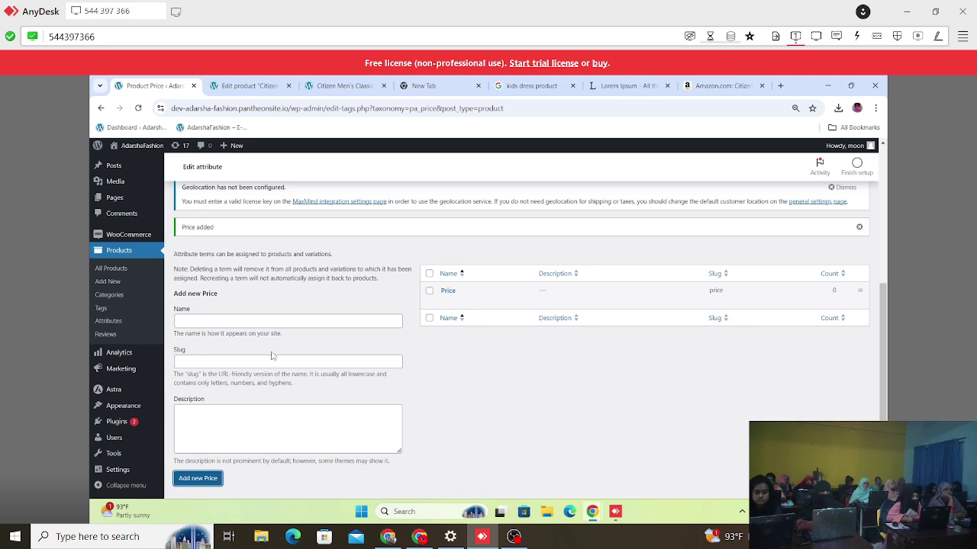
scroll(122, 263, "up", 5)
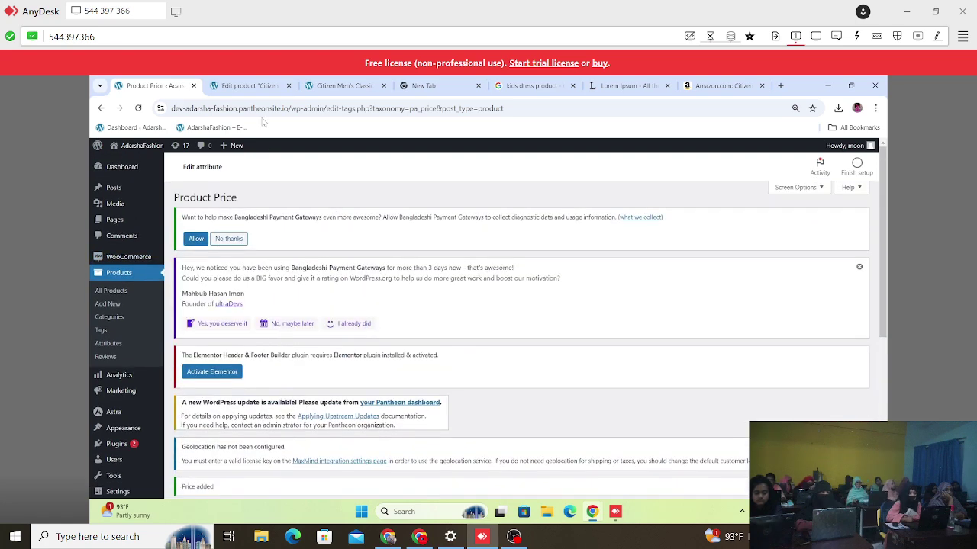
left_click(288, 86)
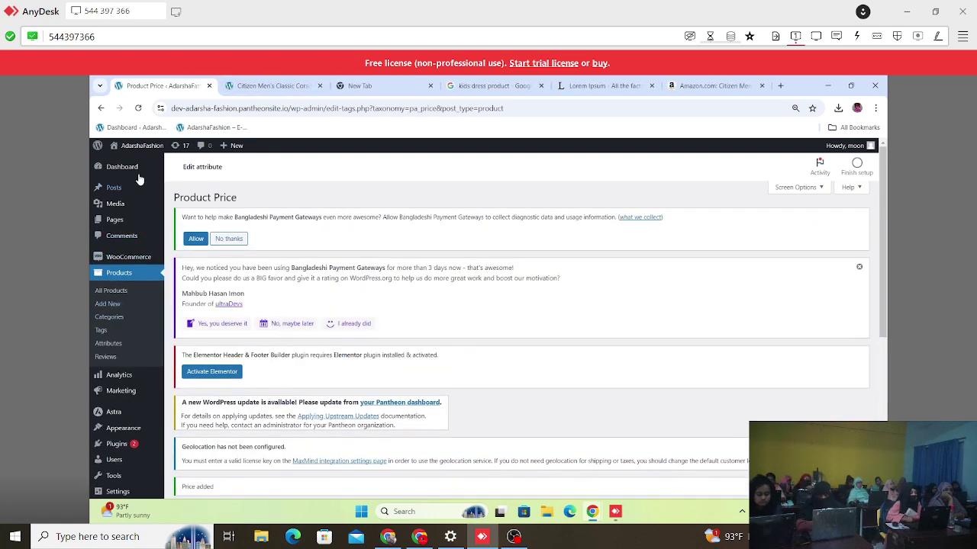
left_click(117, 293)
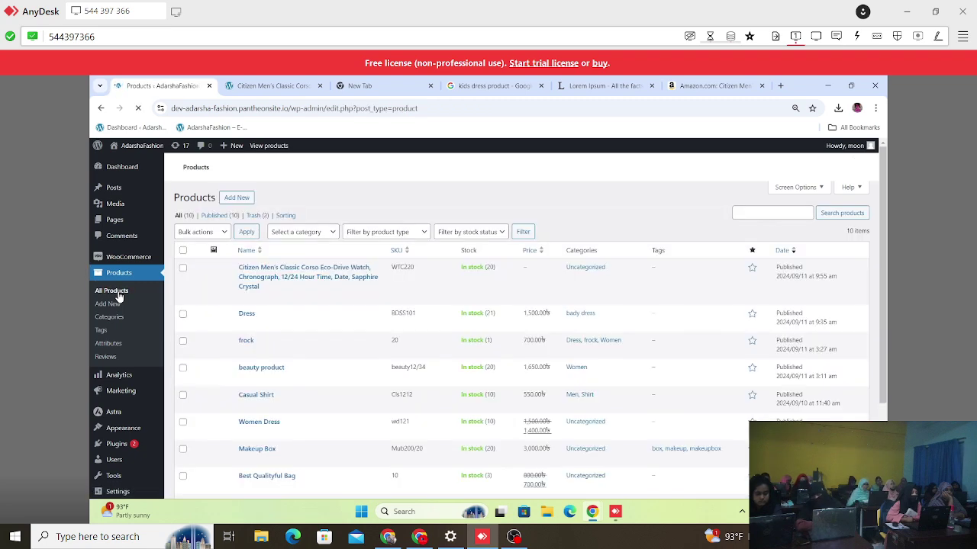
scroll(305, 357, "down", 3)
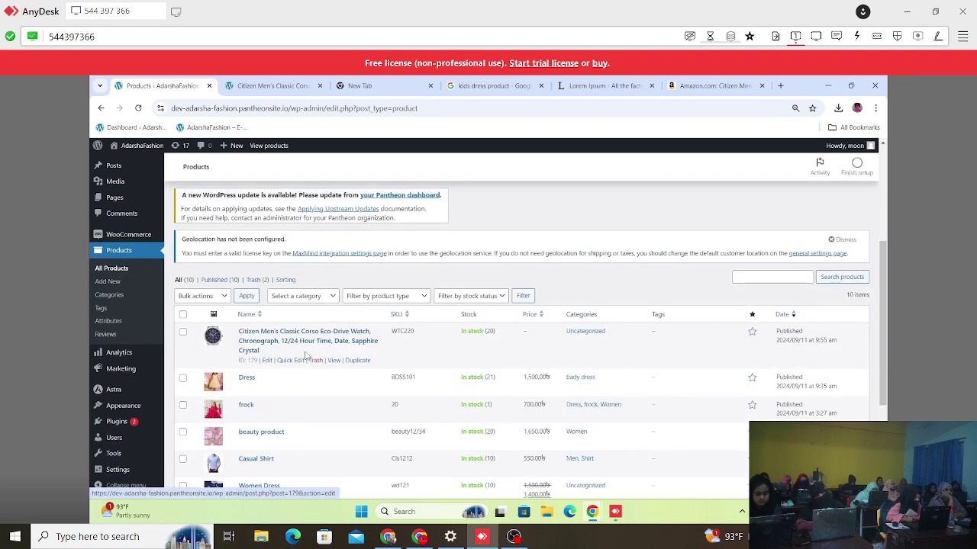
scroll(305, 357, "down", 1)
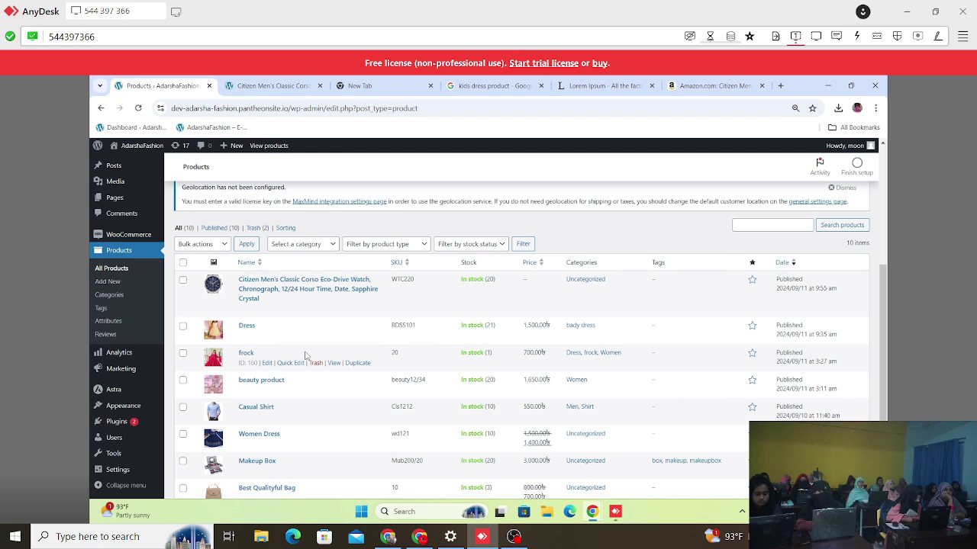
left_click(267, 309)
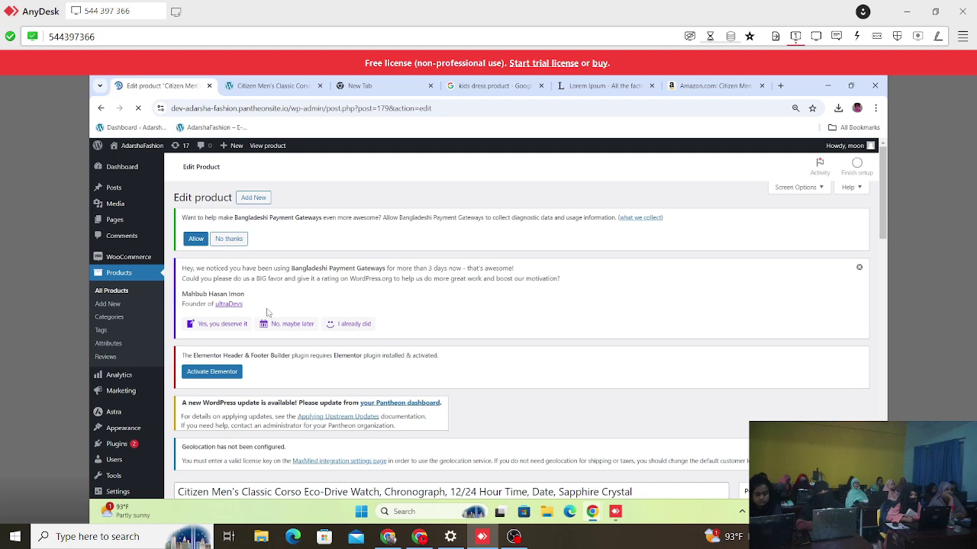
Show the attribute settings in the watch's product data.
scroll(267, 313, "down", 5)
scroll(267, 309, "down", 3)
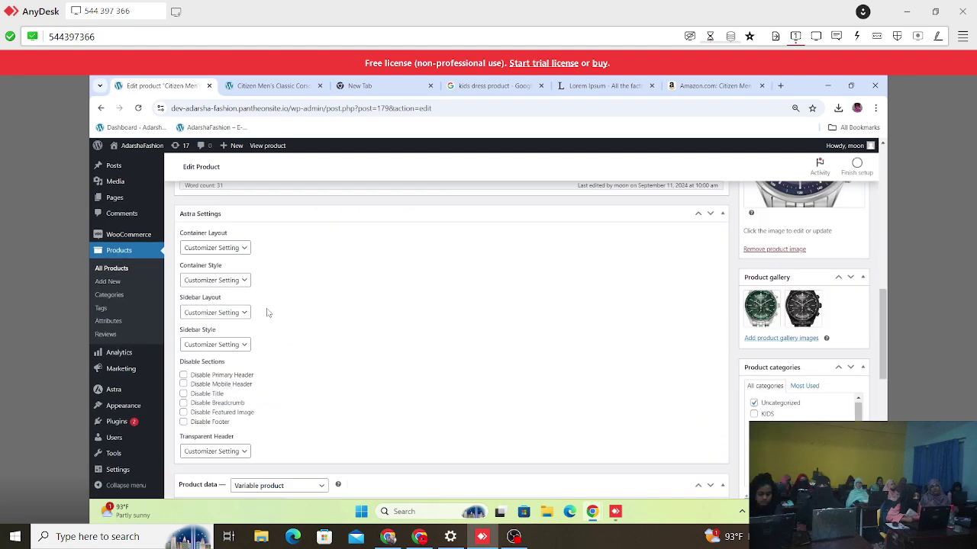
scroll(267, 311, "down", 2)
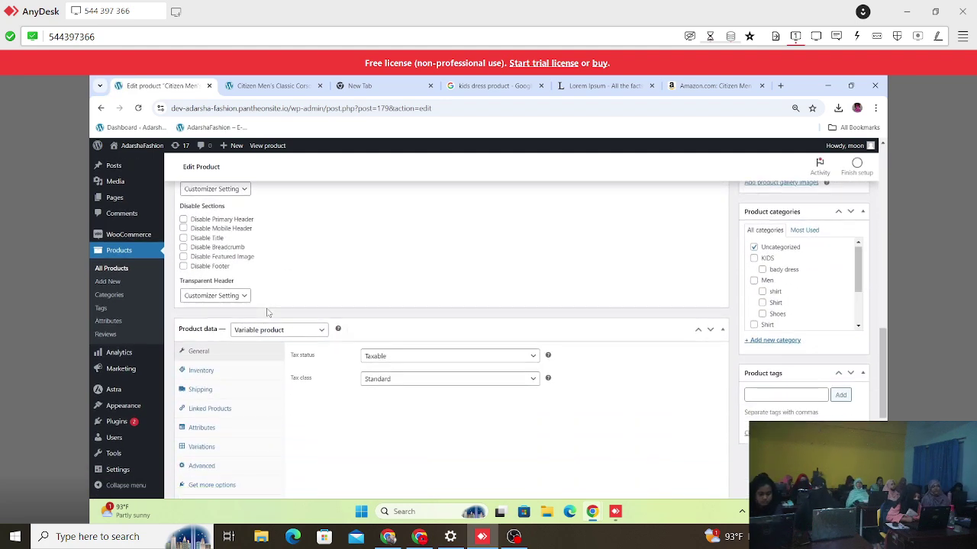
scroll(266, 315, "down", 2)
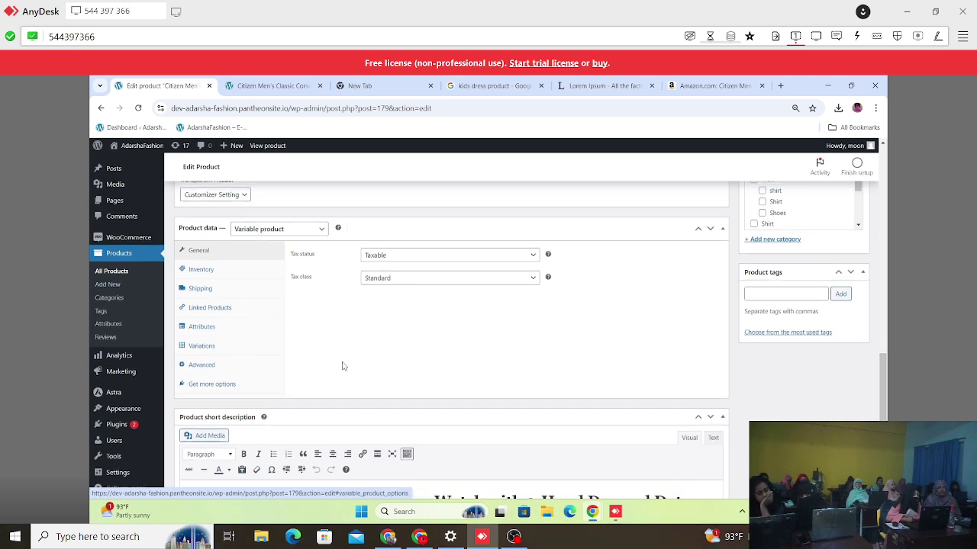
scroll(342, 366, "up", 4)
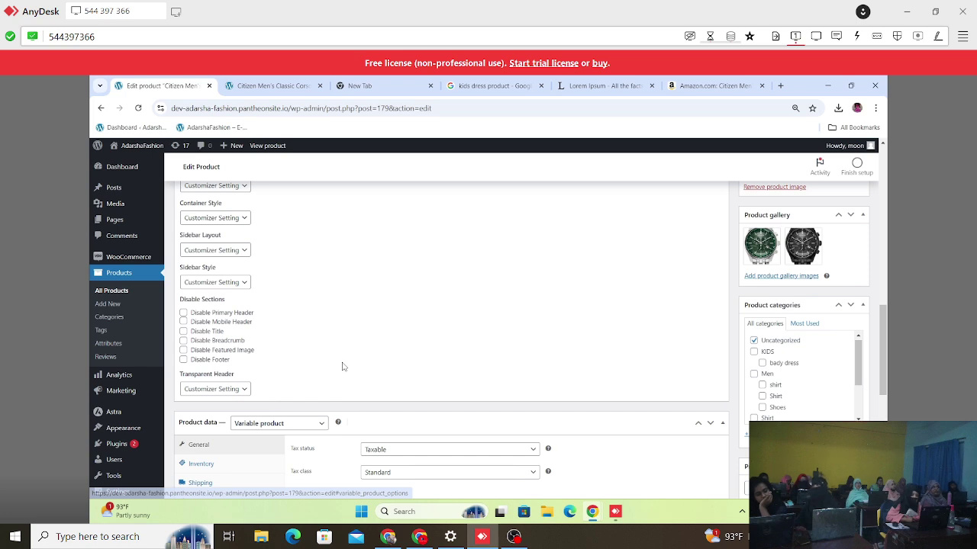
scroll(343, 366, "down", 3)
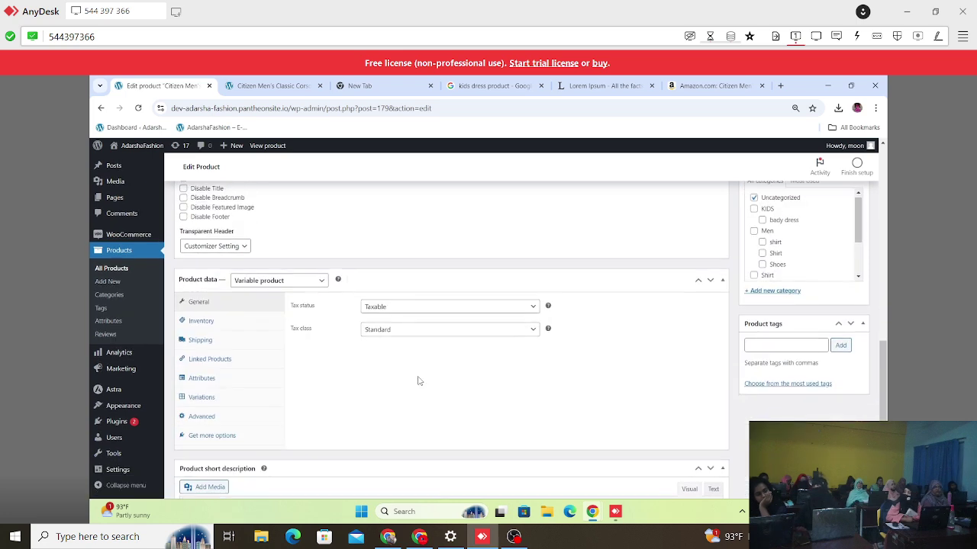
left_click(202, 376)
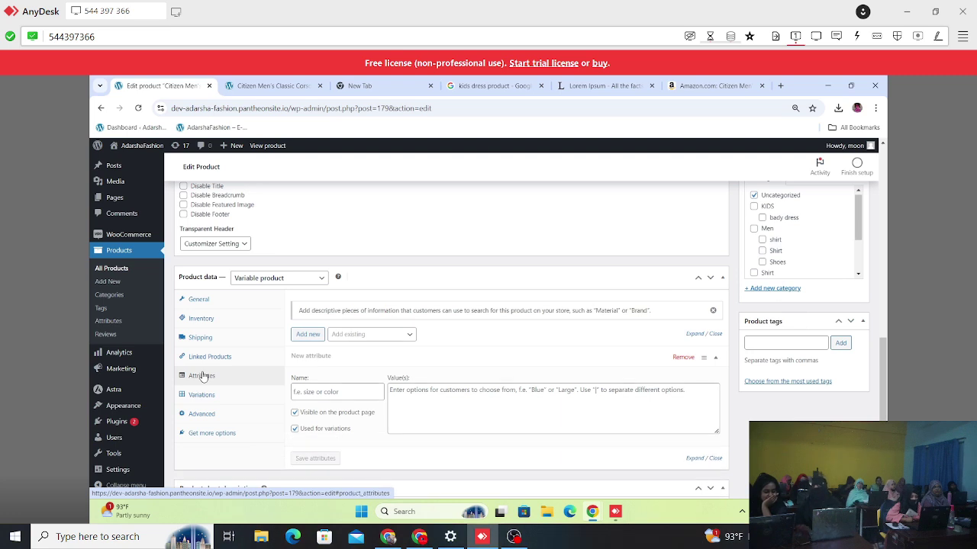
left_click(308, 335)
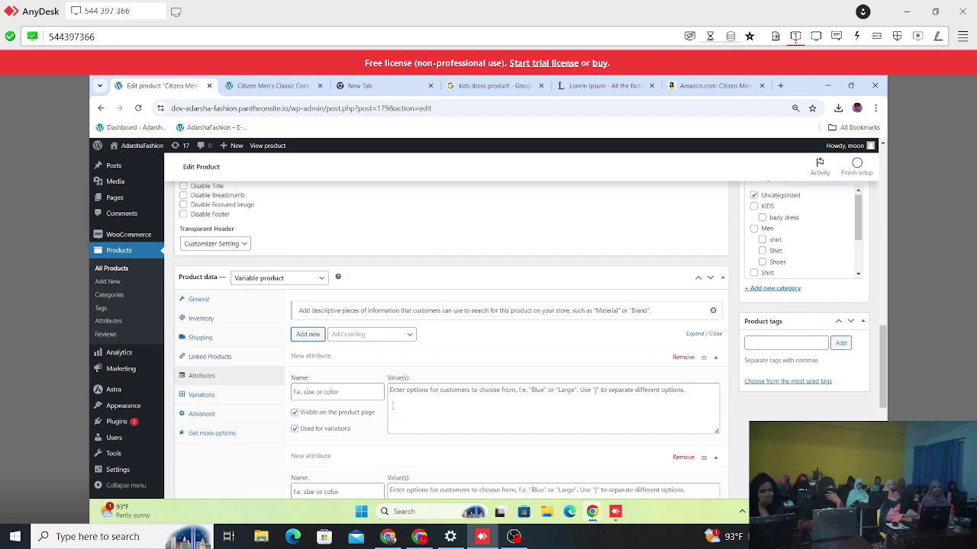
scroll(389, 410, "down", 2)
scroll(389, 410, "down", 1)
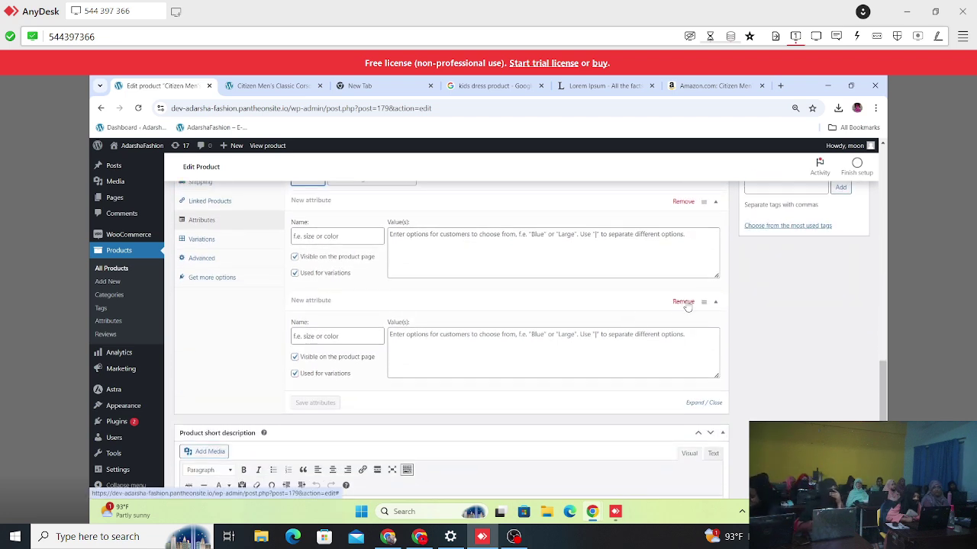
left_click(683, 303)
left_click(534, 185)
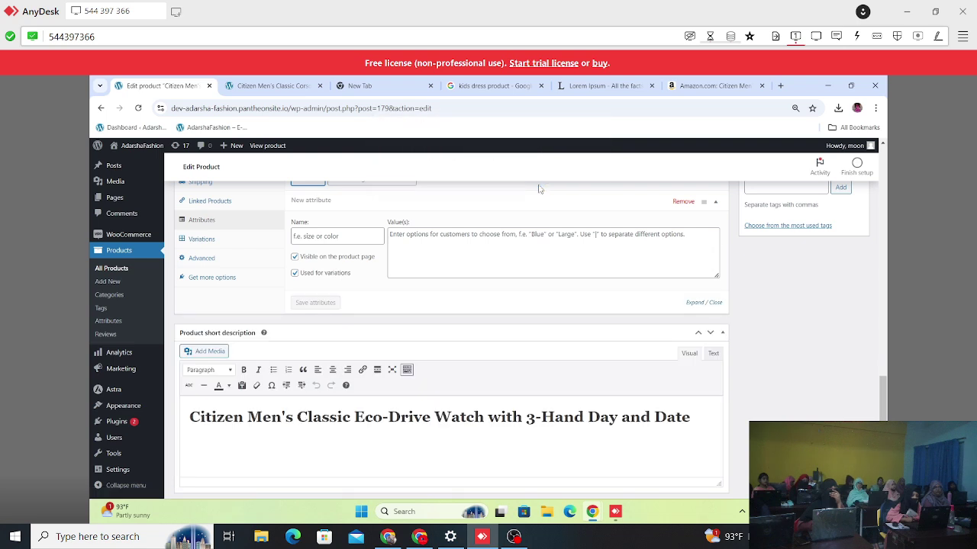
left_click(319, 237)
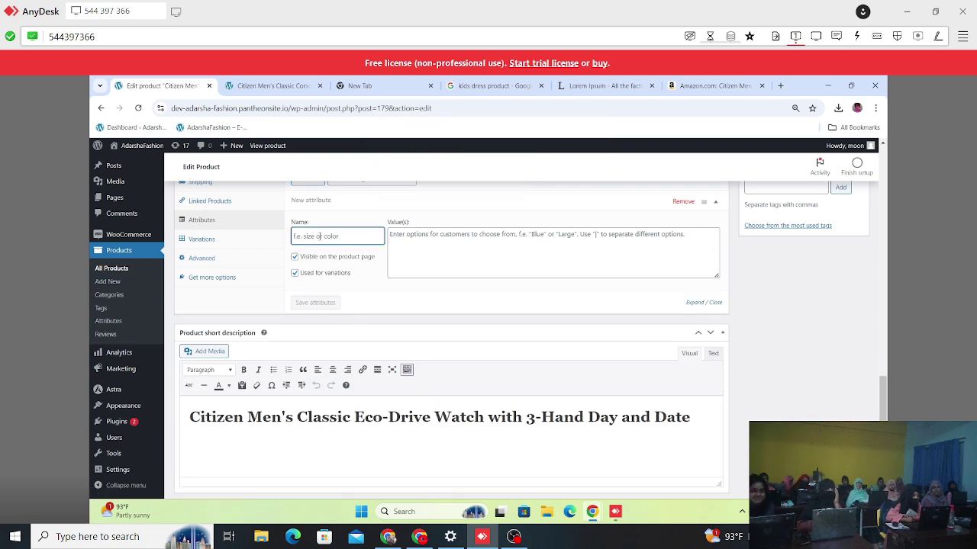
type("color")
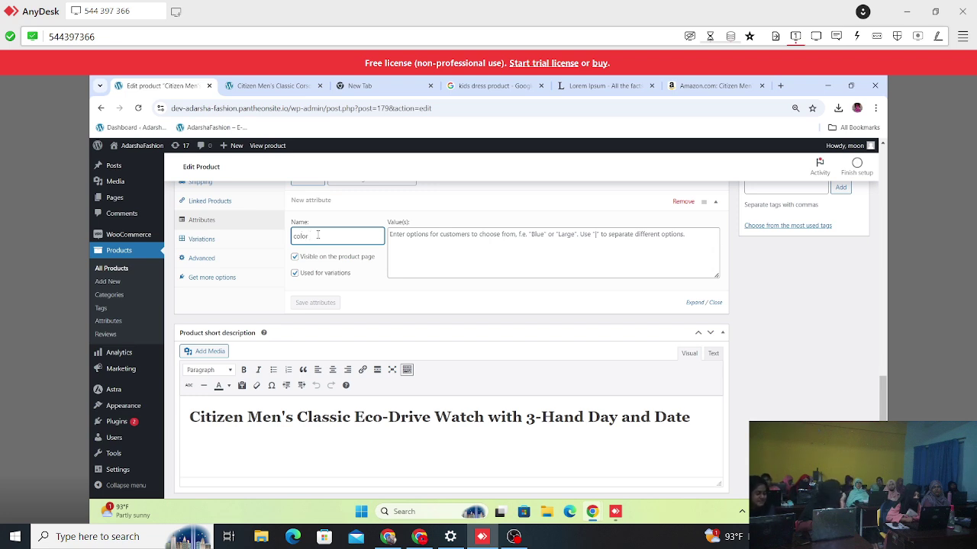
key("BackSpace")
key("BackSpace")
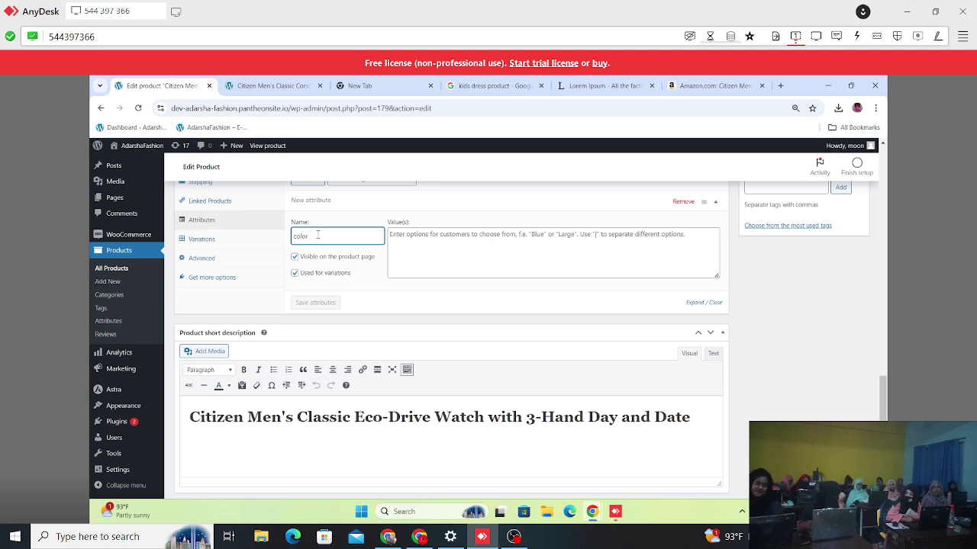
key("BackSpace")
key("BackSpace")
key("BackSpace")
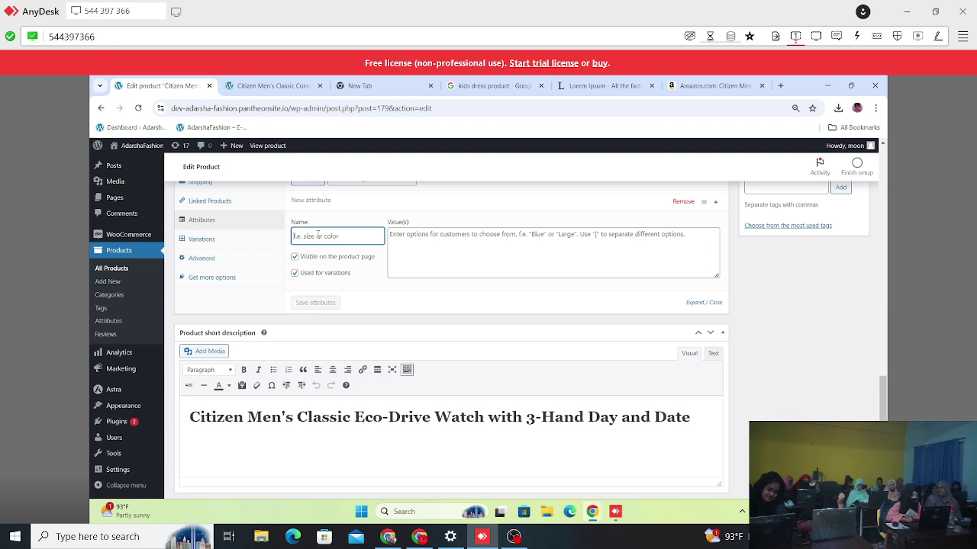
Look at the watch's variation settings and return to its attribute settings.
left_click(203, 240)
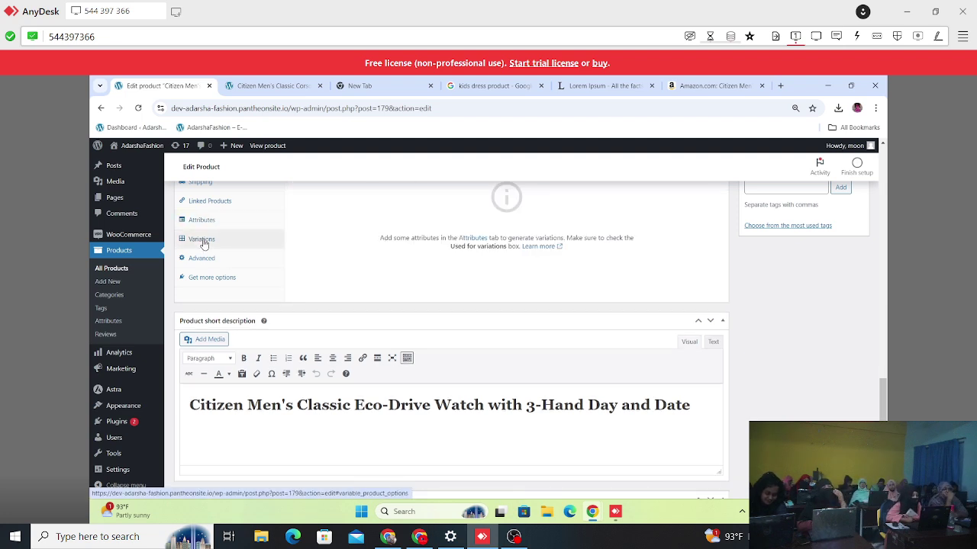
scroll(425, 215, "up", 3)
scroll(426, 217, "down", 3)
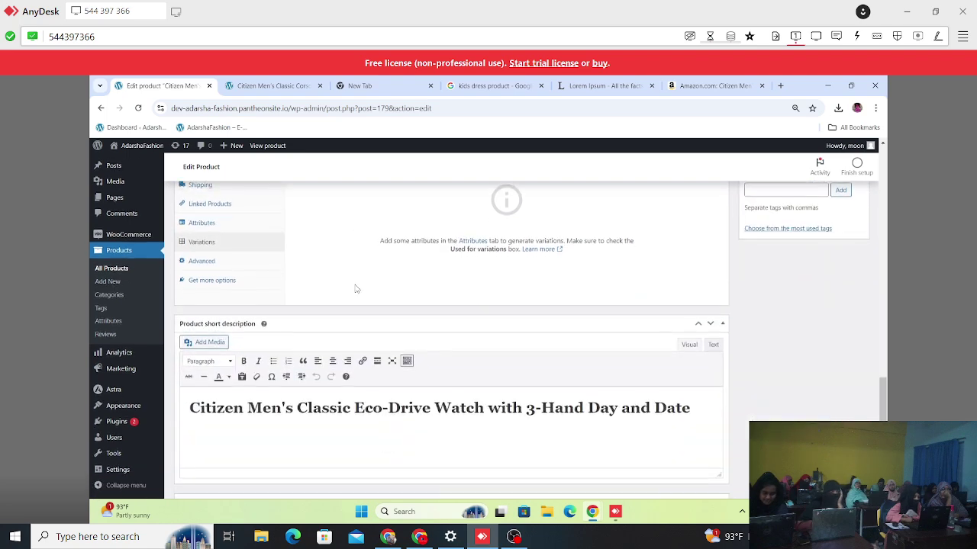
left_click(203, 221)
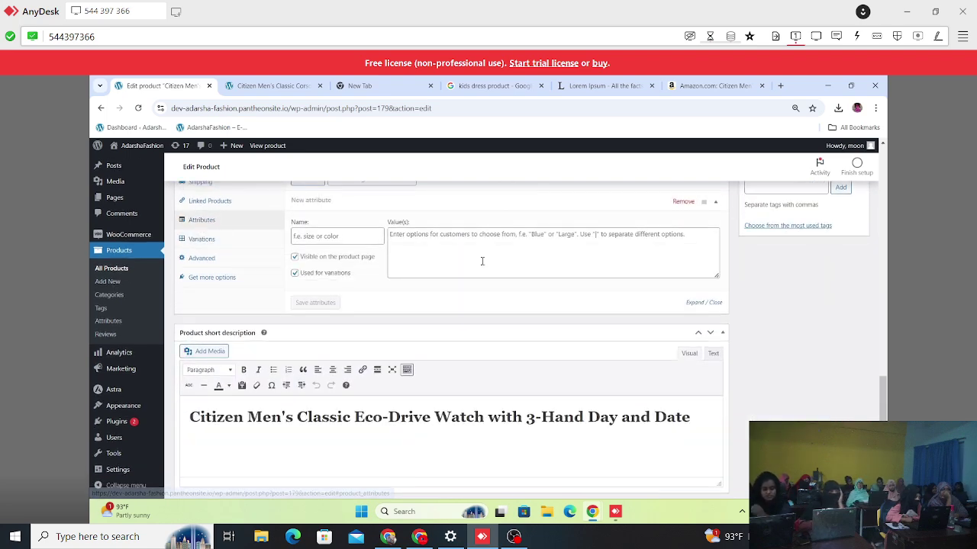
Remove the blank new attribute from the watch and check which existing attributes can be added.
scroll(481, 259, "up", 3)
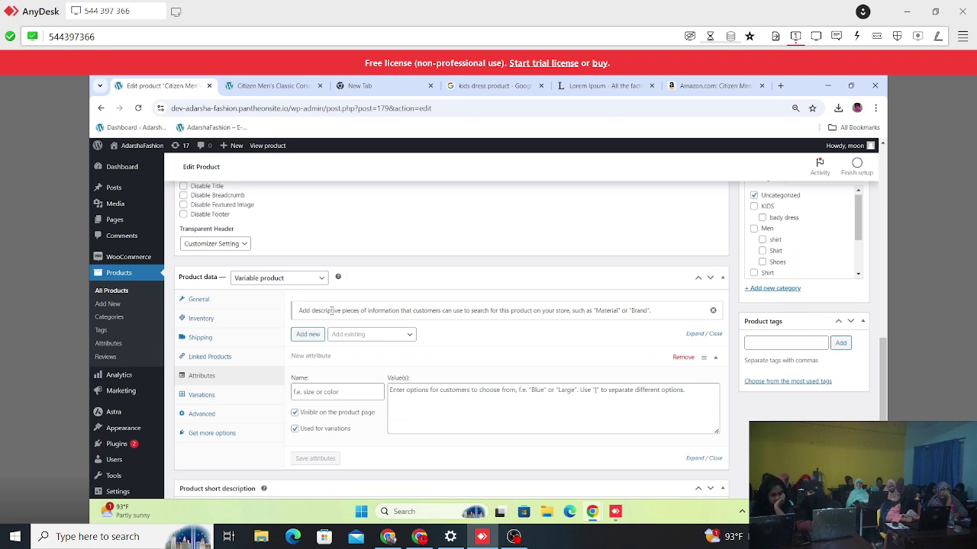
left_click(683, 358)
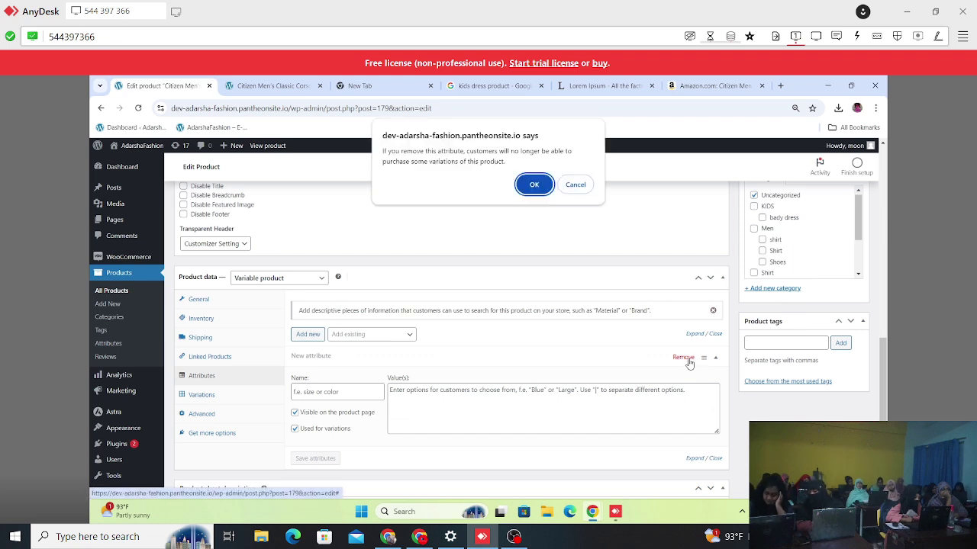
left_click(534, 184)
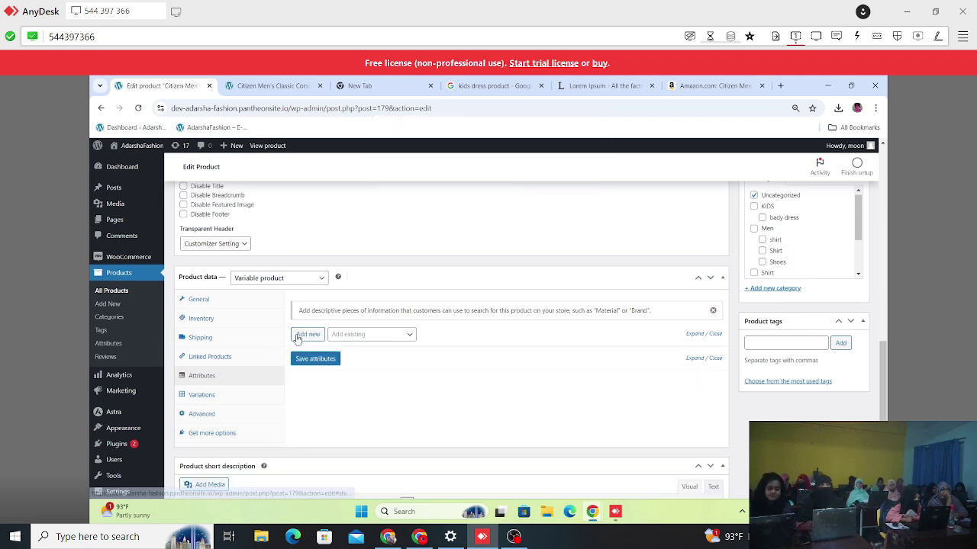
left_click(378, 335)
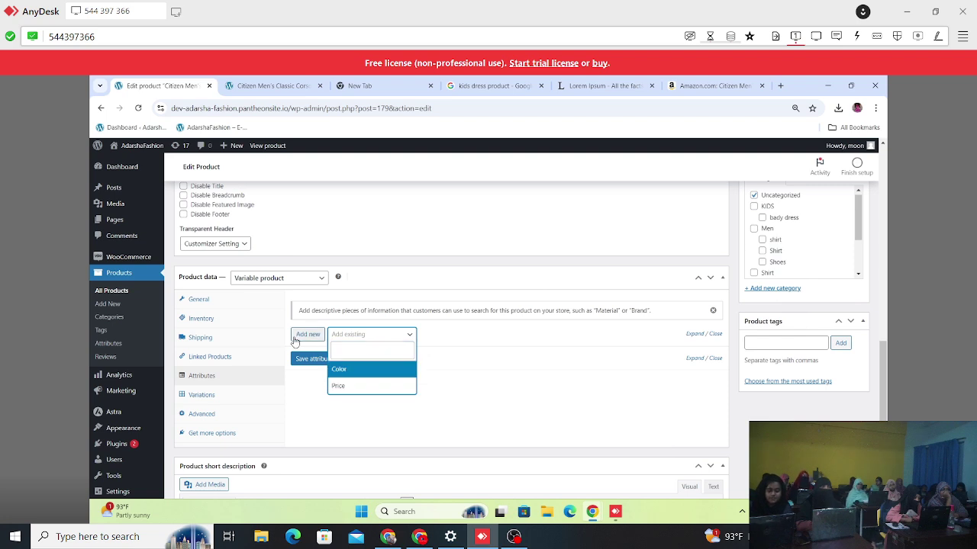
left_click(554, 366)
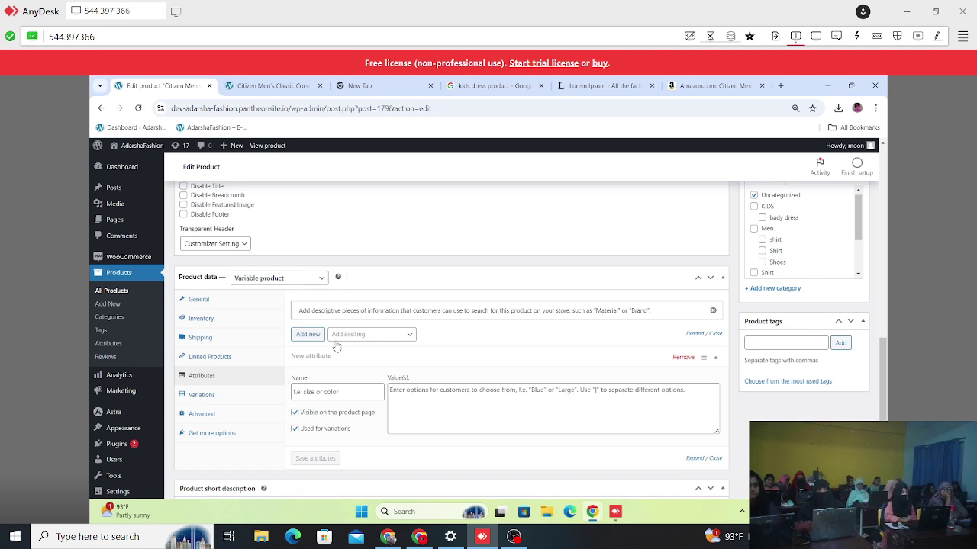
Outline the controls for adding new and existing attributes with red rectangles in a temporary screen capture.
key("Print")
left_click_drag(283, 296, 715, 351)
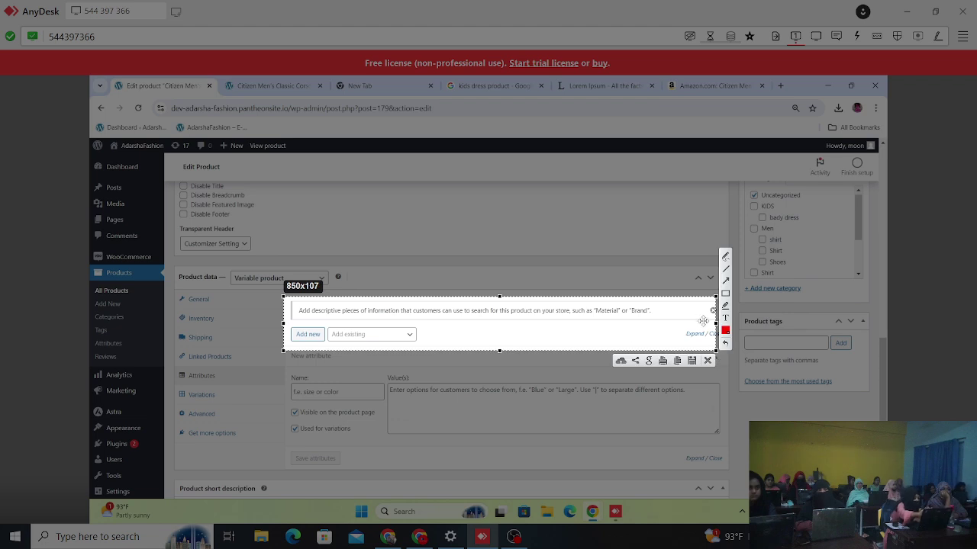
left_click_drag(293, 321, 441, 351)
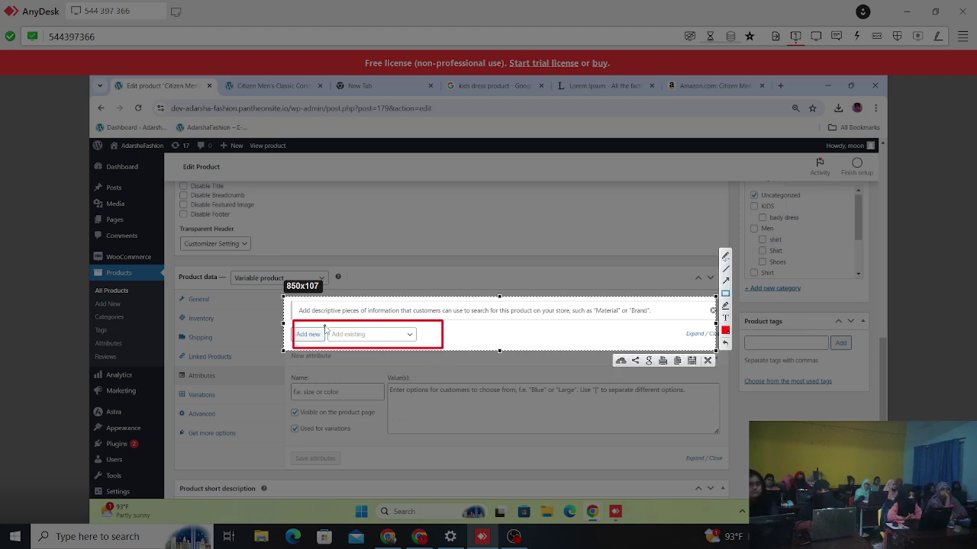
left_click_drag(326, 324, 431, 355)
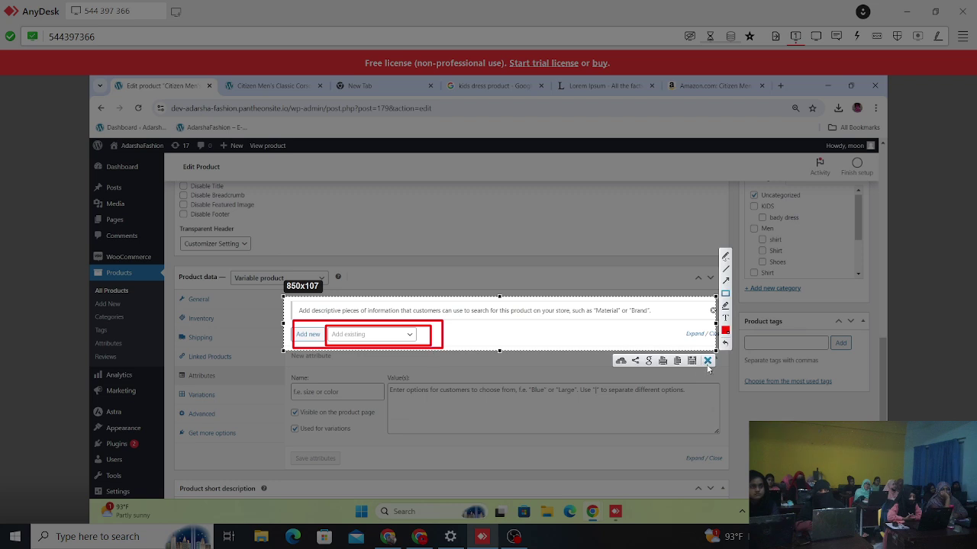
key("ctrl+c")
Add the existing Color attribute to the watch.
left_click(404, 339)
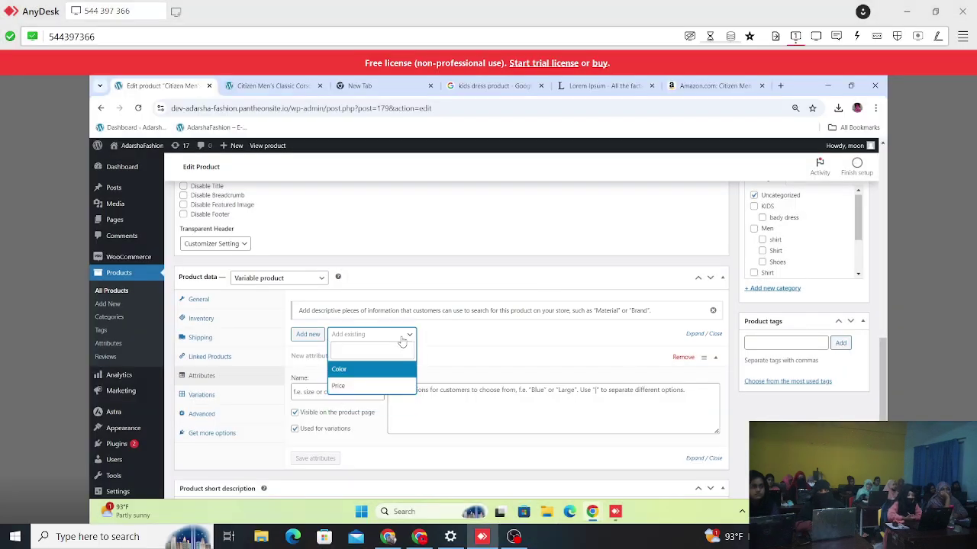
left_click(349, 375)
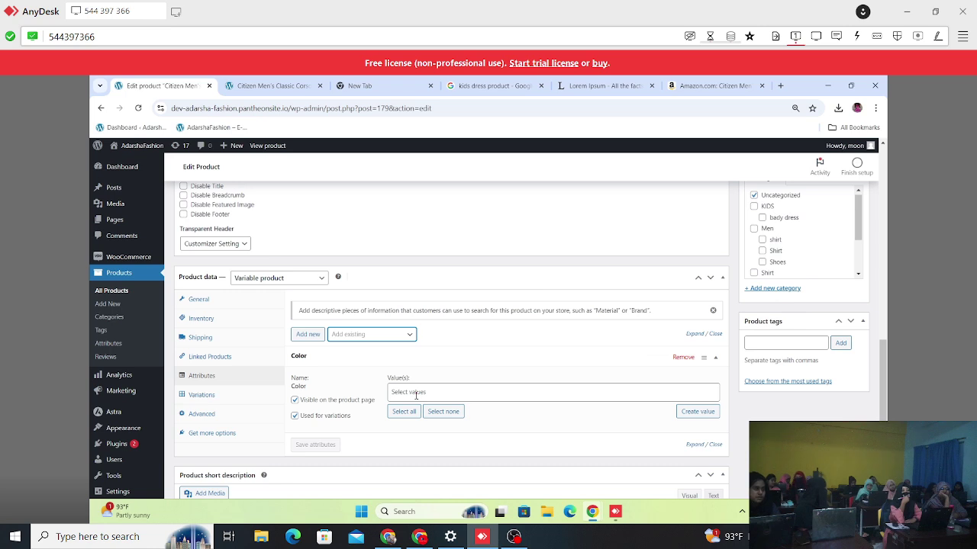
Select Black, Blue and Silver Color one by one as values of the watch's Color attribute.
left_click(423, 391)
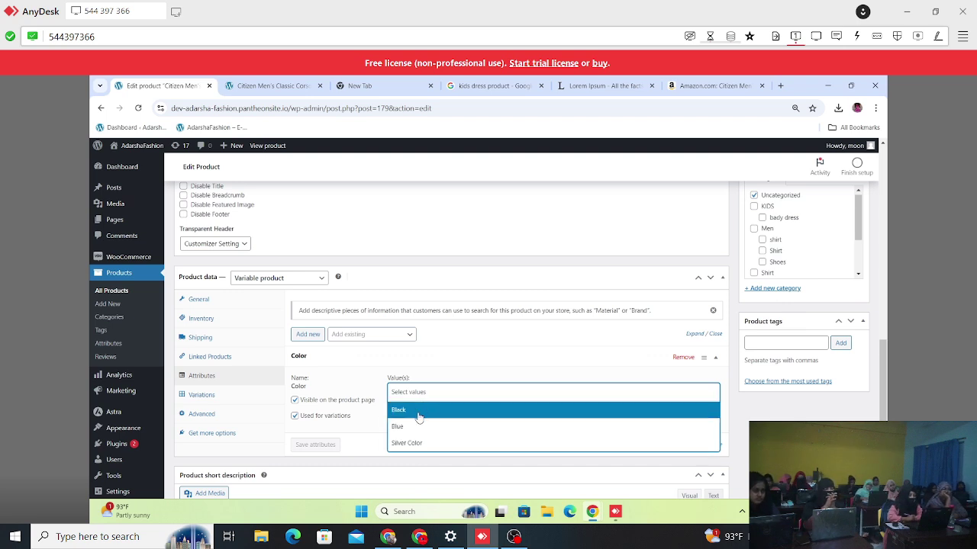
left_click(418, 416)
left_click(423, 392)
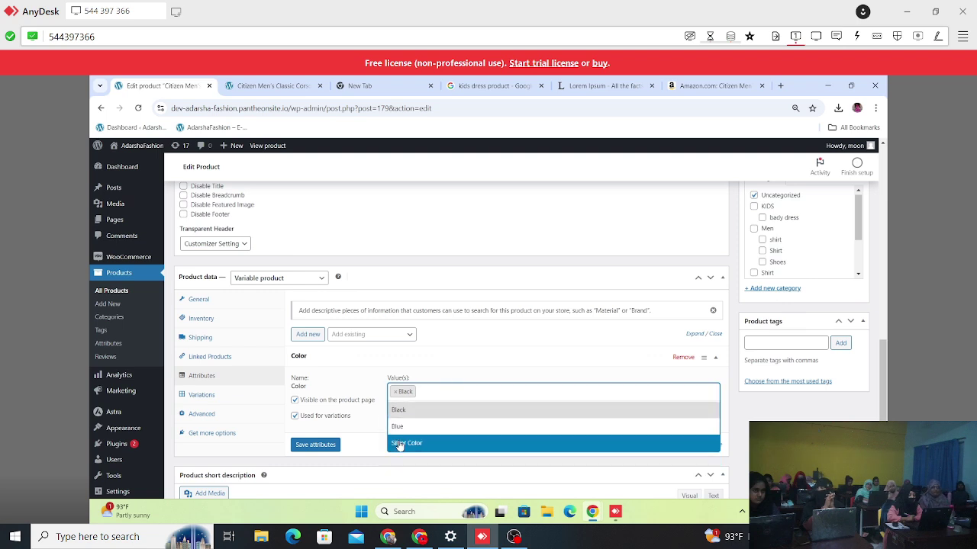
left_click(407, 430)
left_click(469, 389)
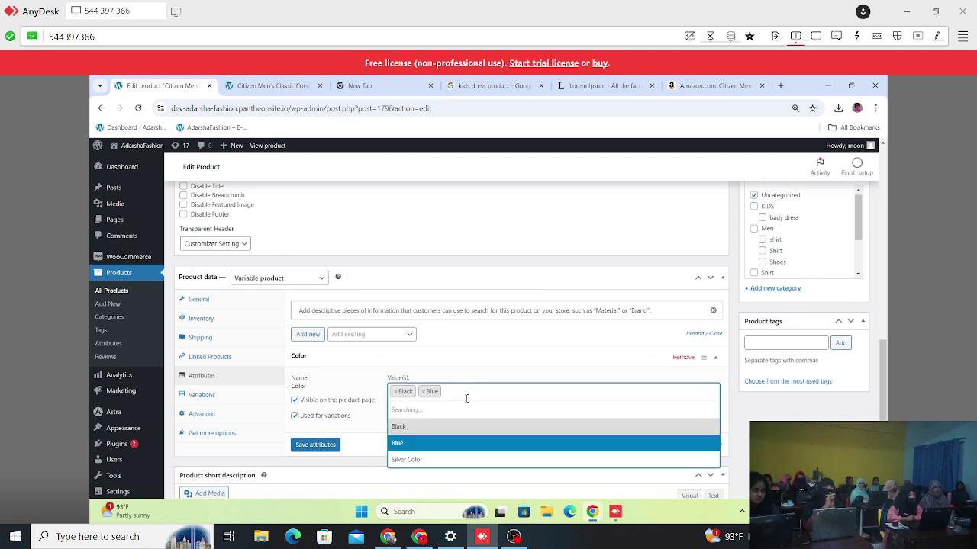
left_click(418, 448)
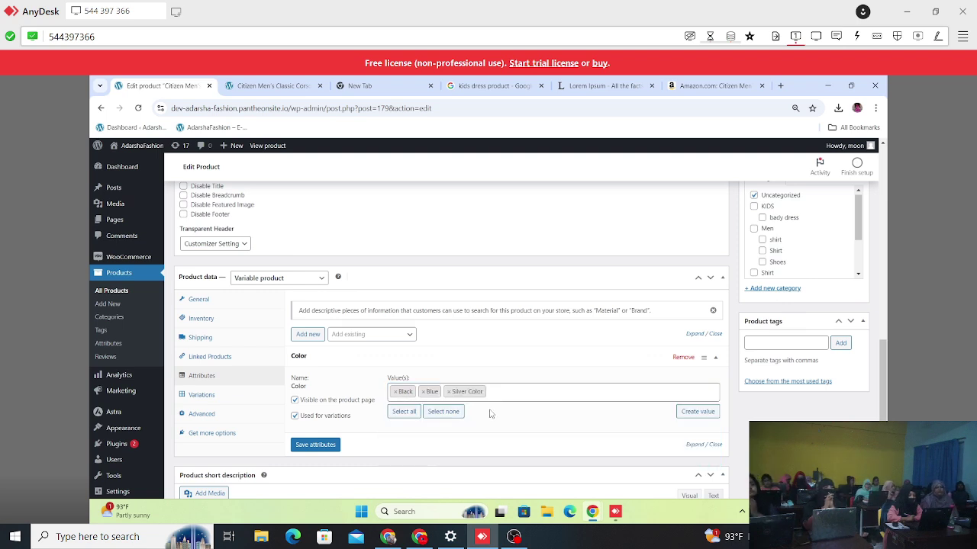
Remove all the selected values from the Color attribute, keeping its details expanded.
left_click(395, 391)
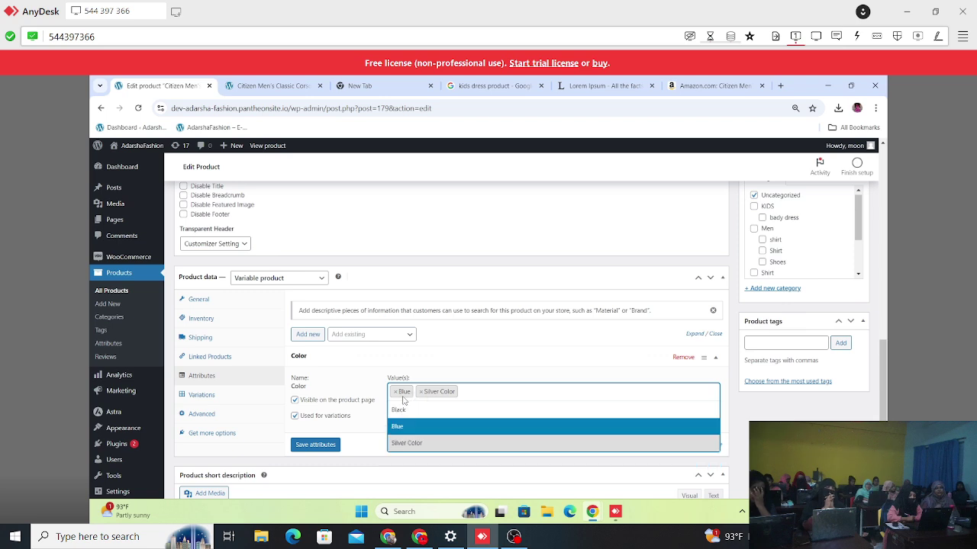
left_click(396, 392)
left_click(396, 392)
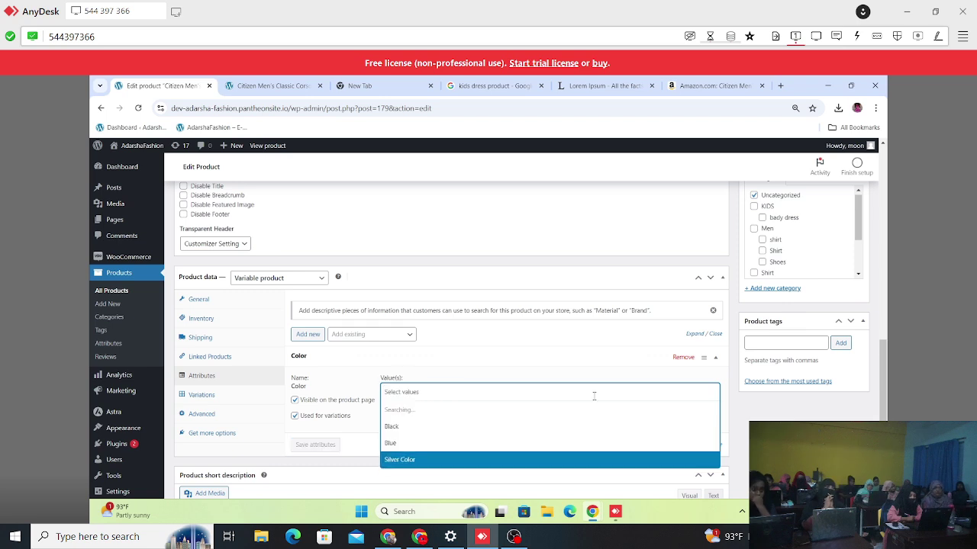
left_click(550, 354)
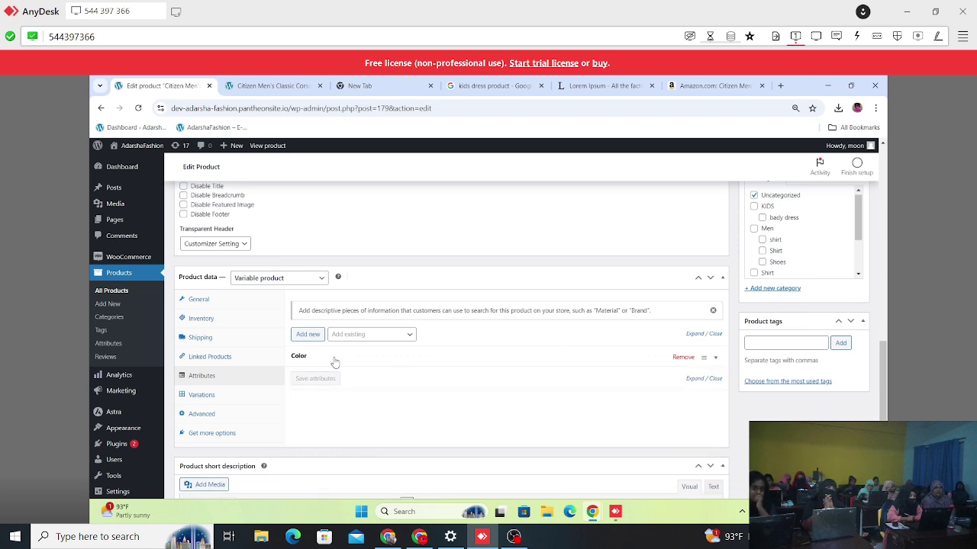
left_click(350, 336)
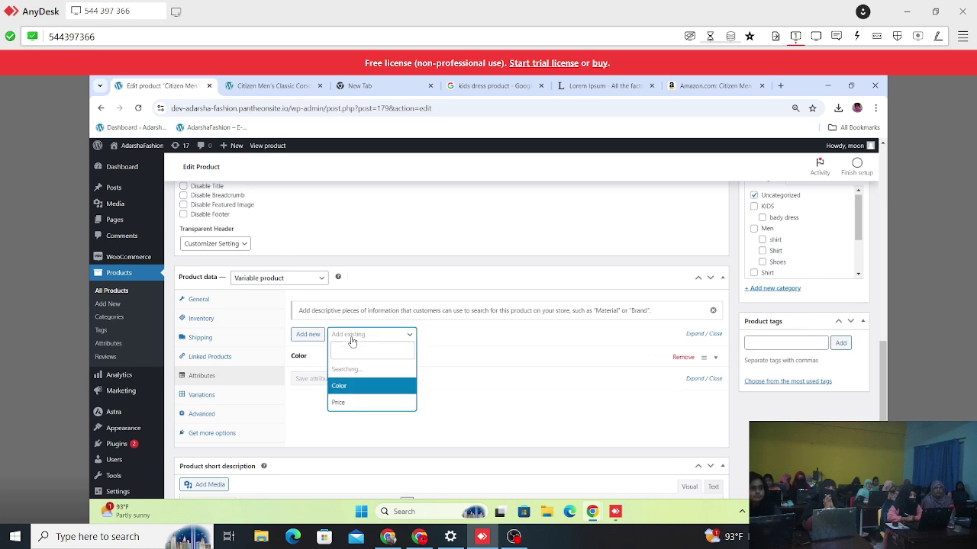
left_click(298, 357)
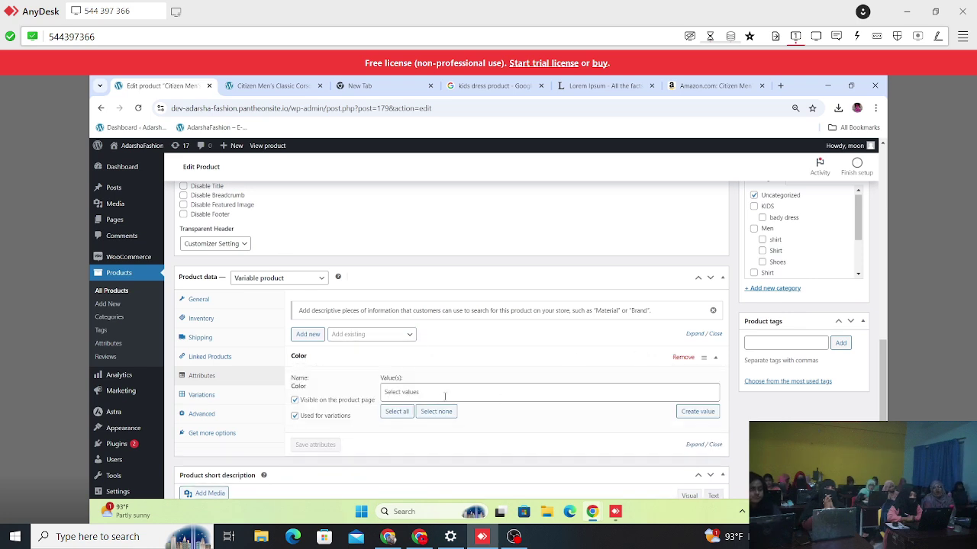
Assign all available values, Black, Blue and Silver Color, to the Color attribute at once and save the attributes.
left_click(395, 412)
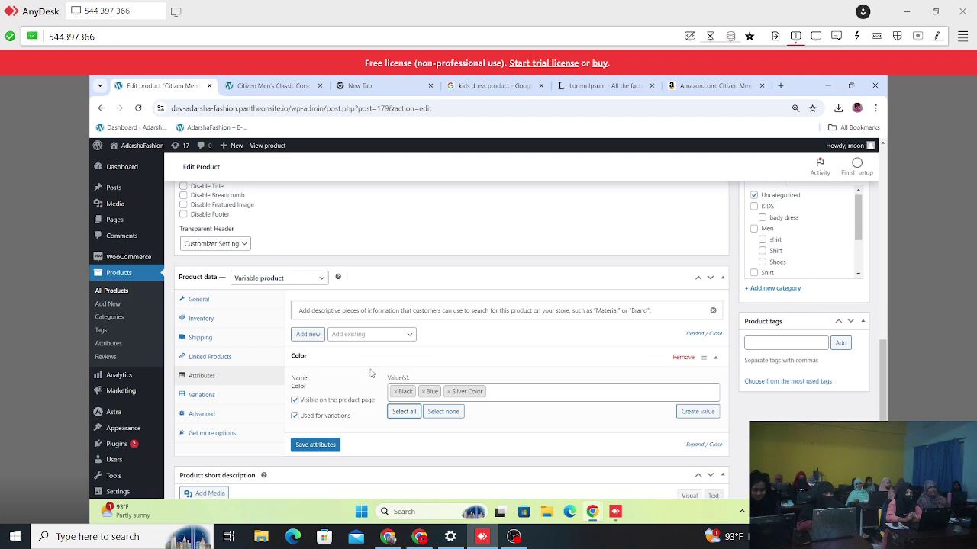
scroll(381, 372, "down", 1)
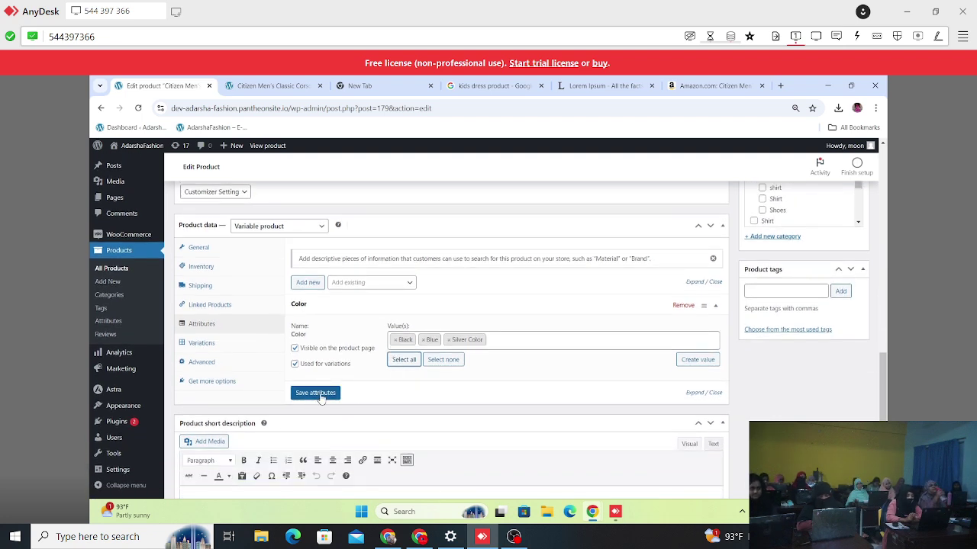
left_click(320, 395)
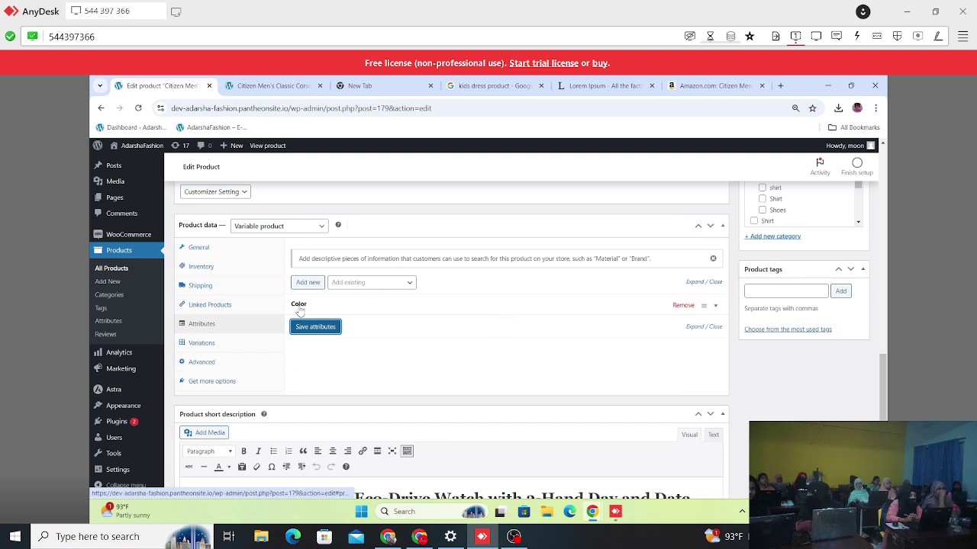
Add the existing Price attribute to the watch with all its values and save the attributes.
left_click(374, 289)
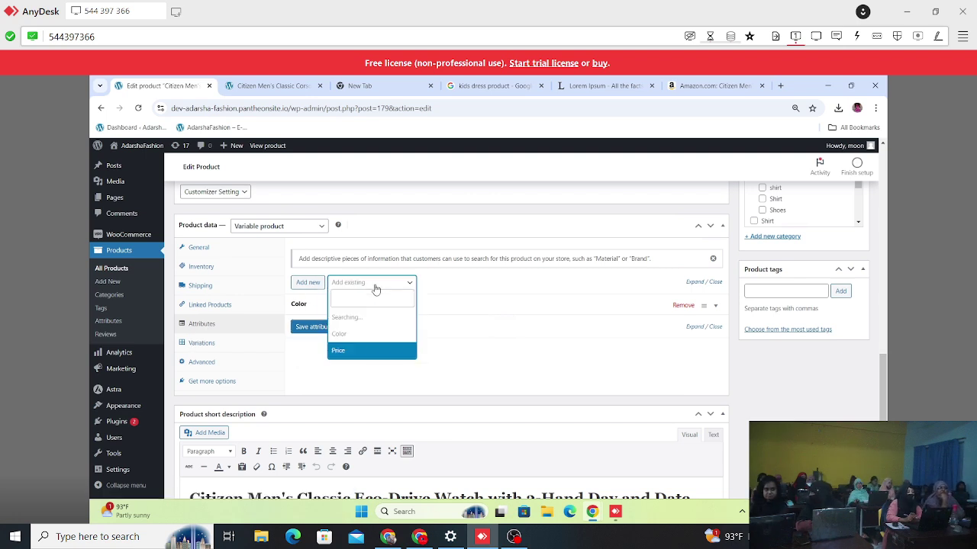
left_click(345, 336)
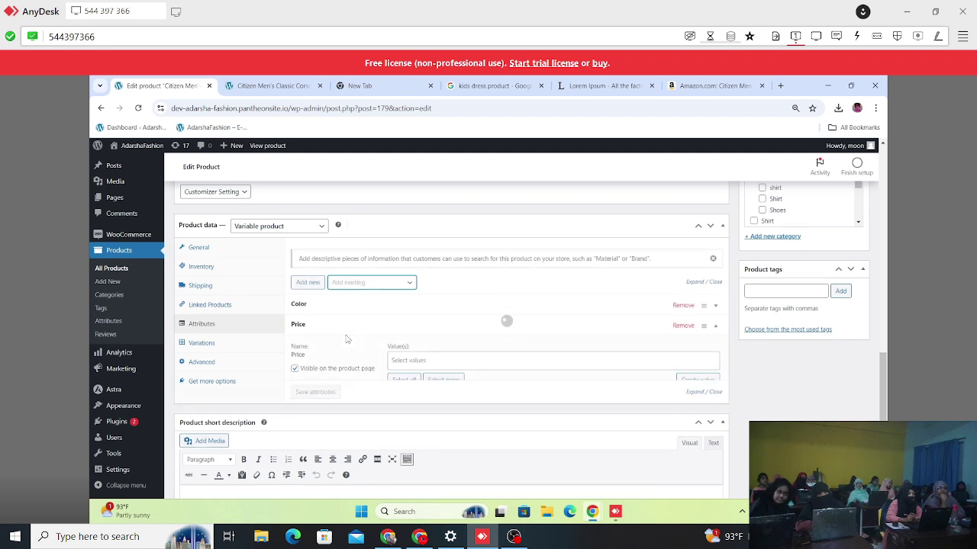
left_click(403, 379)
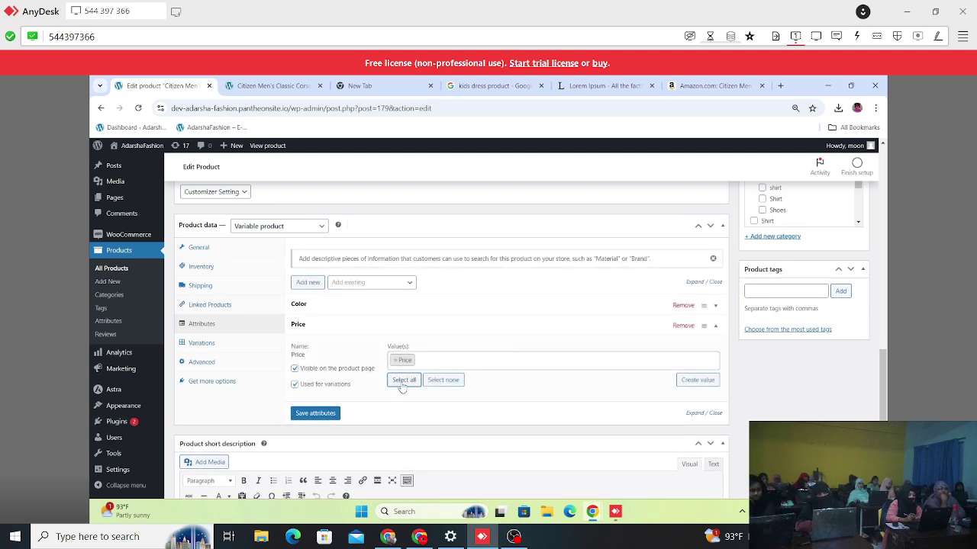
left_click(319, 413)
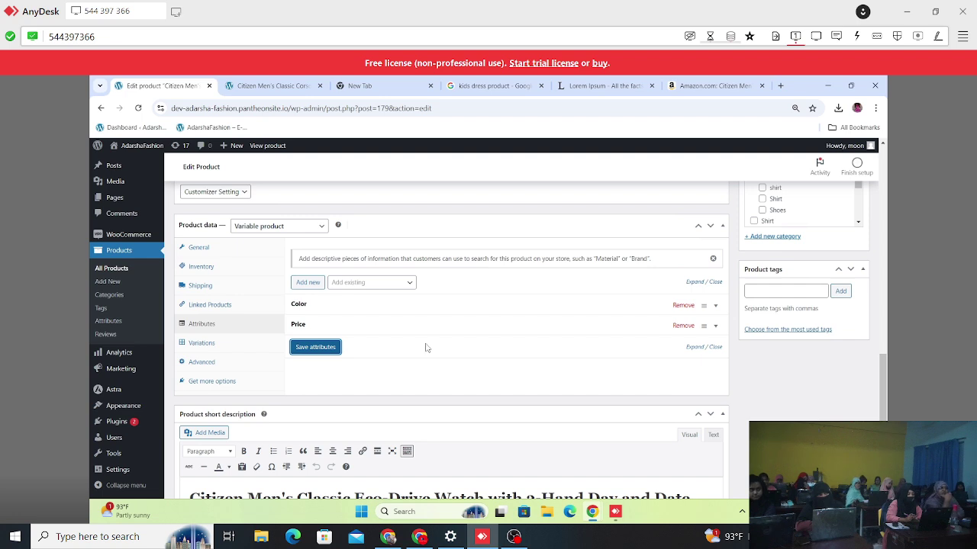
Generate all variations of the watch from its Color and Price attributes and confirm the generation.
left_click(202, 343)
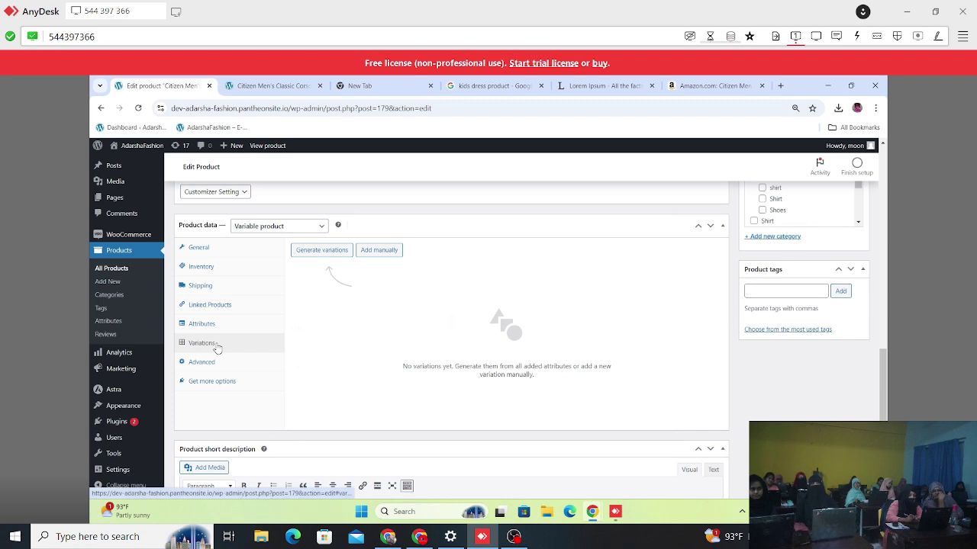
left_click(328, 257)
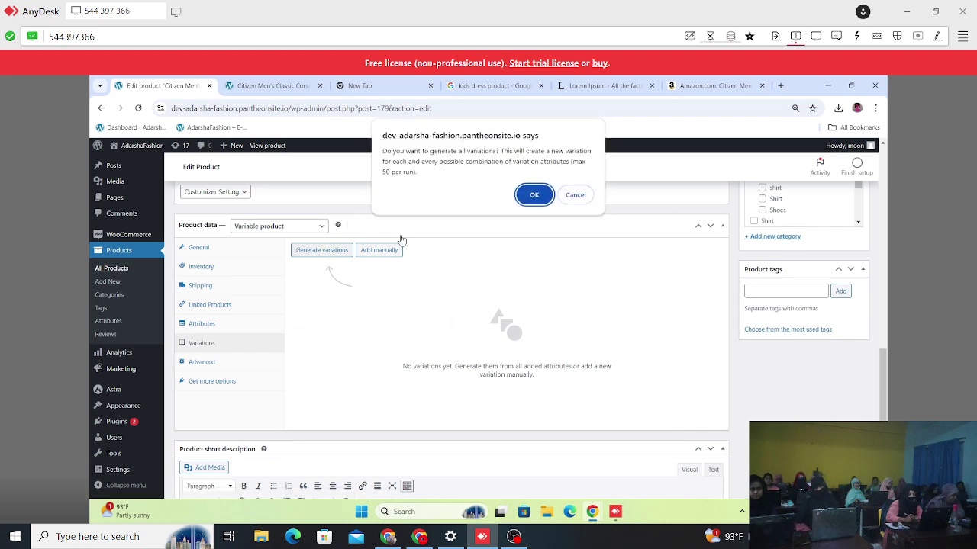
left_click(534, 195)
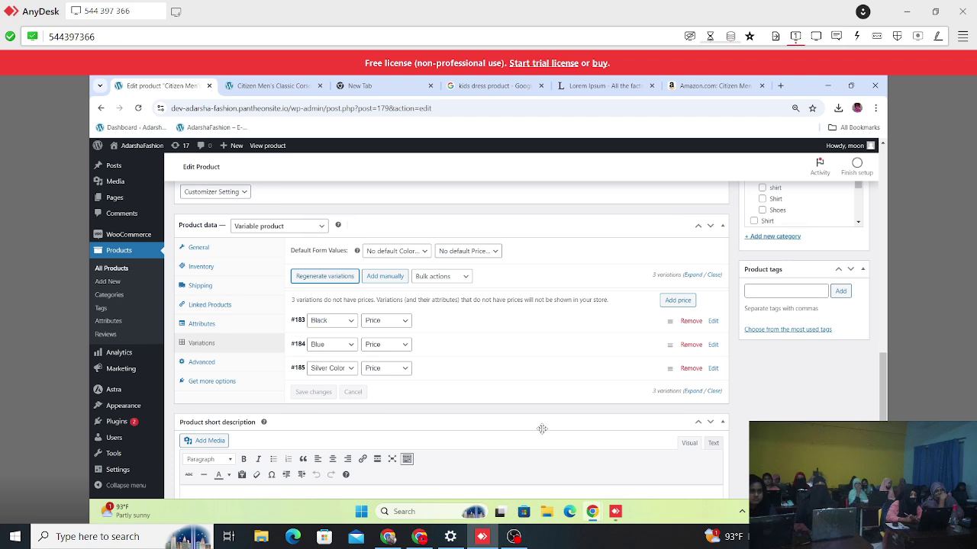
Mark the default form values, the variation rows and their Edit links with red boxes on a screen capture, and discard the capture.
key("Print")
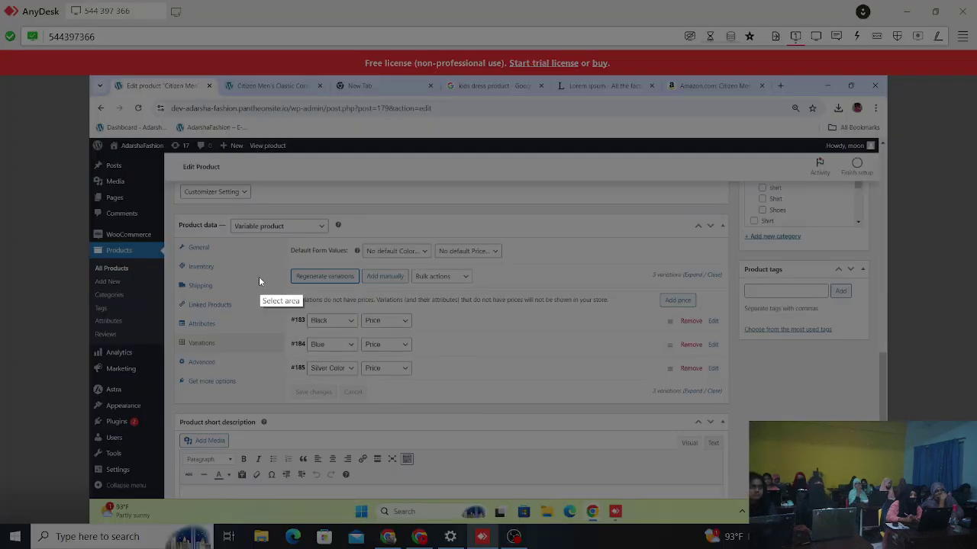
left_click_drag(262, 236, 728, 408)
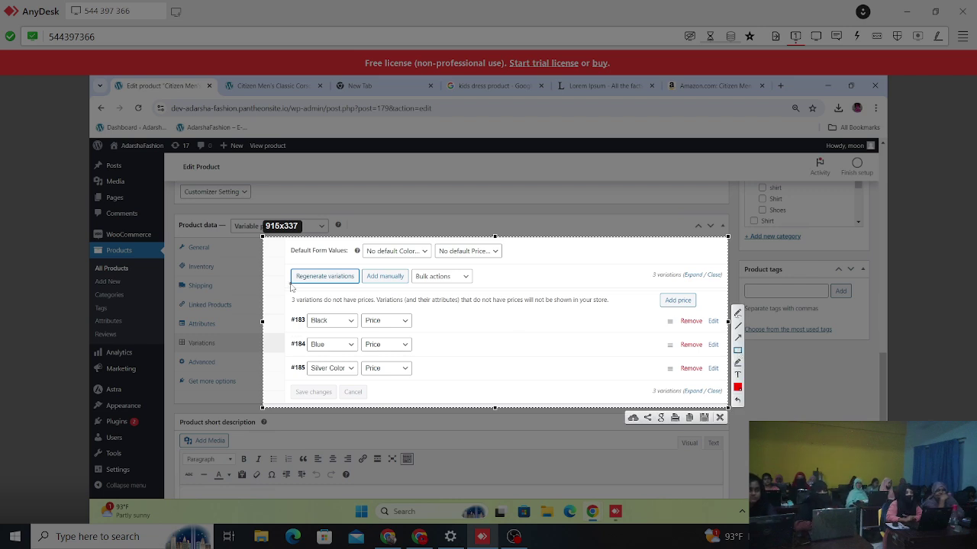
mouse_move(273, 246)
left_mouse_down()
mouse_move(448, 271)
mouse_move(638, 275)
mouse_move(655, 261)
left_mouse_up()
left_click_drag(273, 291, 729, 402)
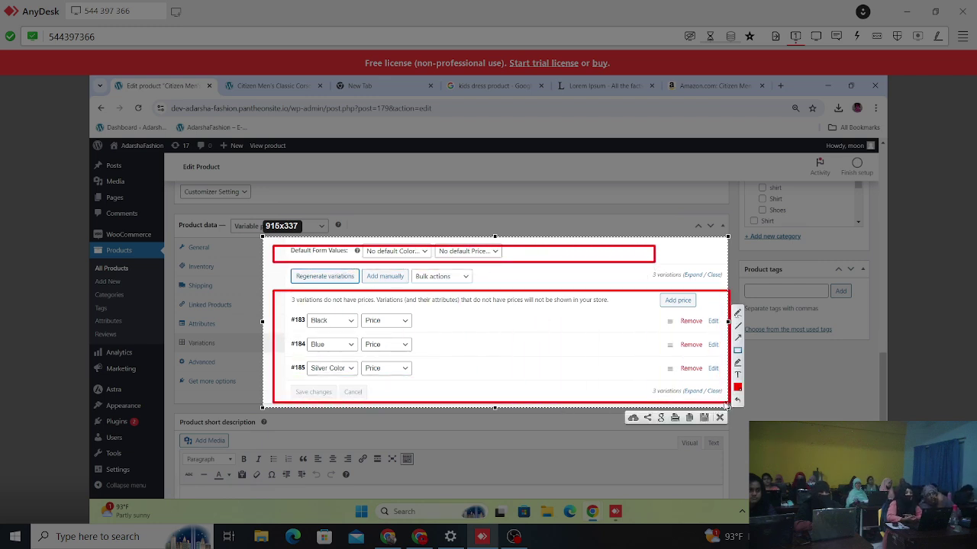
left_click_drag(704, 309, 724, 401)
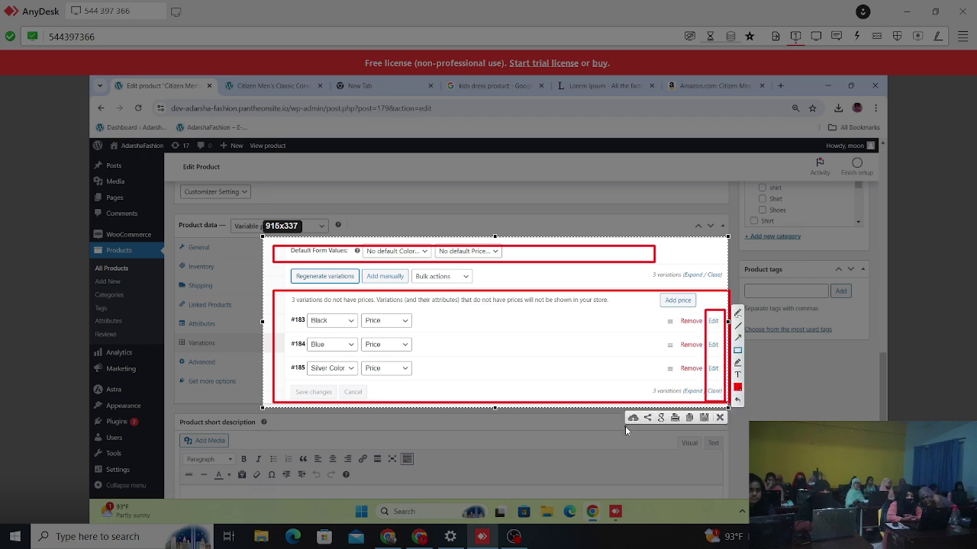
left_click(720, 418)
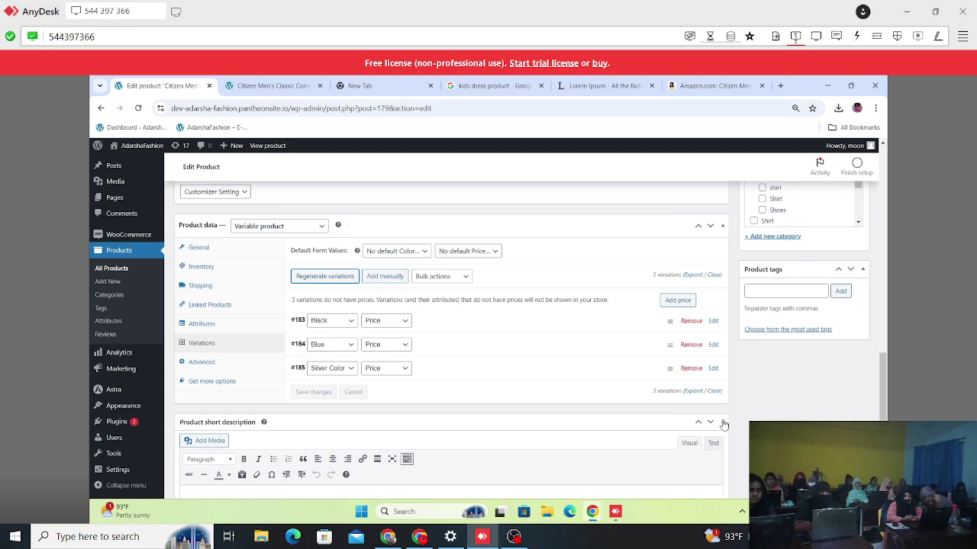
Change the first variation's color to Blue, keeping Price as its Price attribute value.
left_click(336, 324)
left_click(338, 323)
left_click(338, 323)
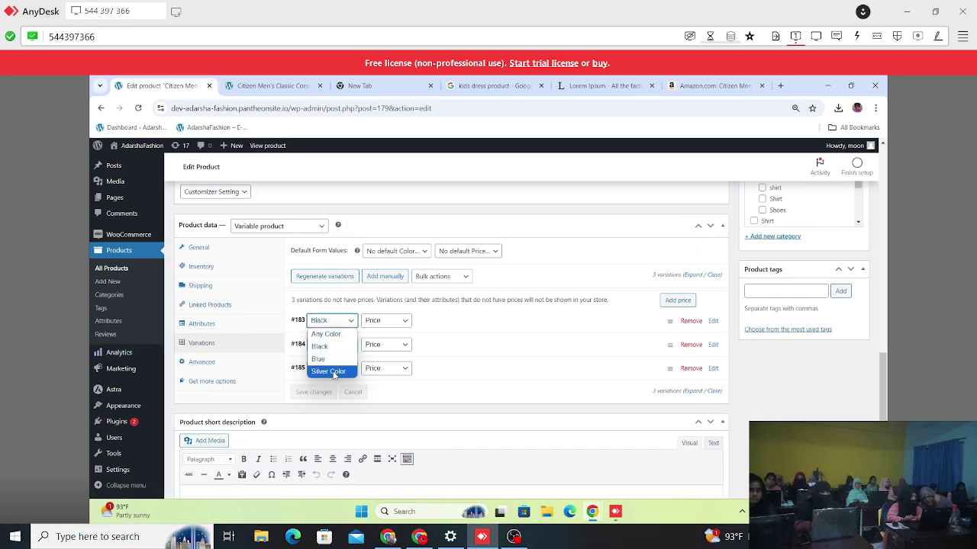
left_click(341, 322)
left_click(341, 321)
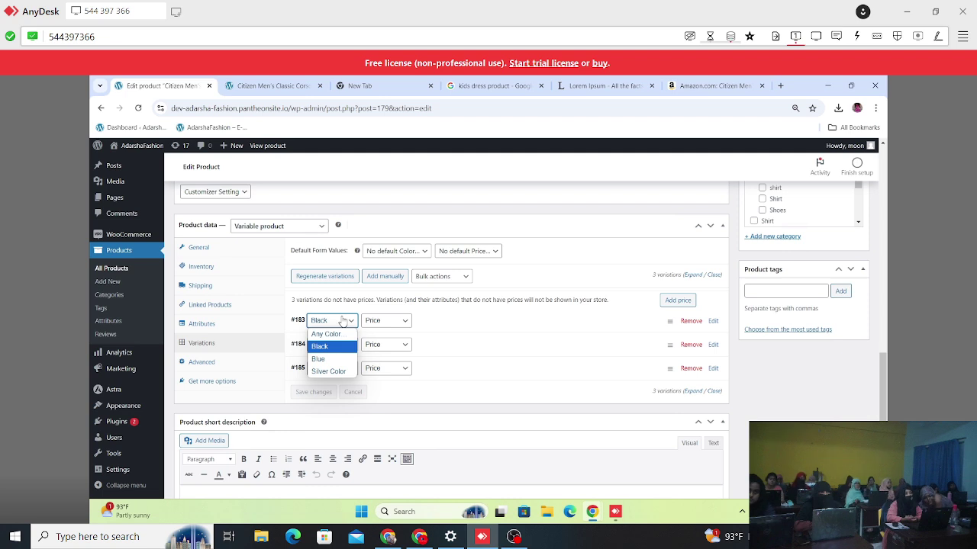
left_click(338, 360)
left_click(395, 325)
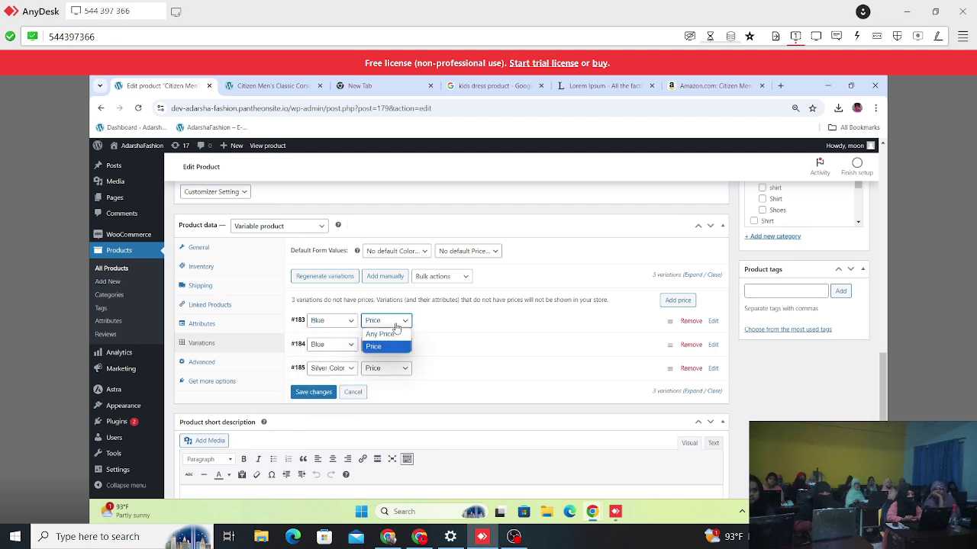
left_click(395, 326)
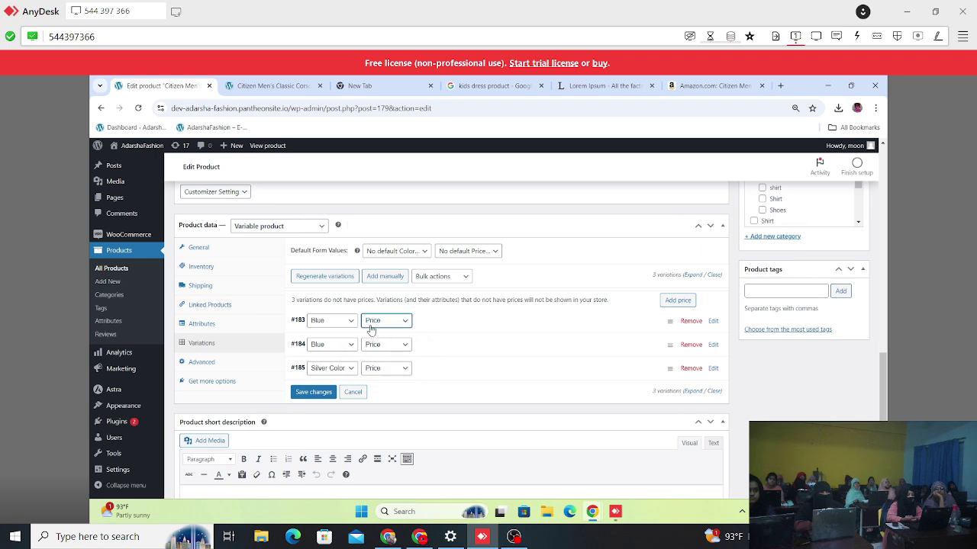
Expand the first variation's details and assign the blue-dial Citizen watch picture from the media library as its image.
left_click(715, 322)
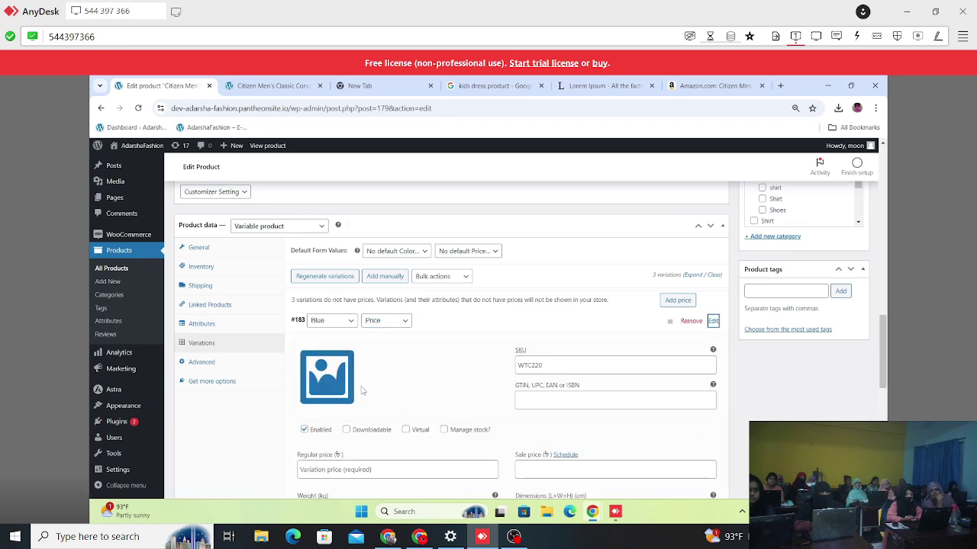
scroll(328, 374, "down", 3)
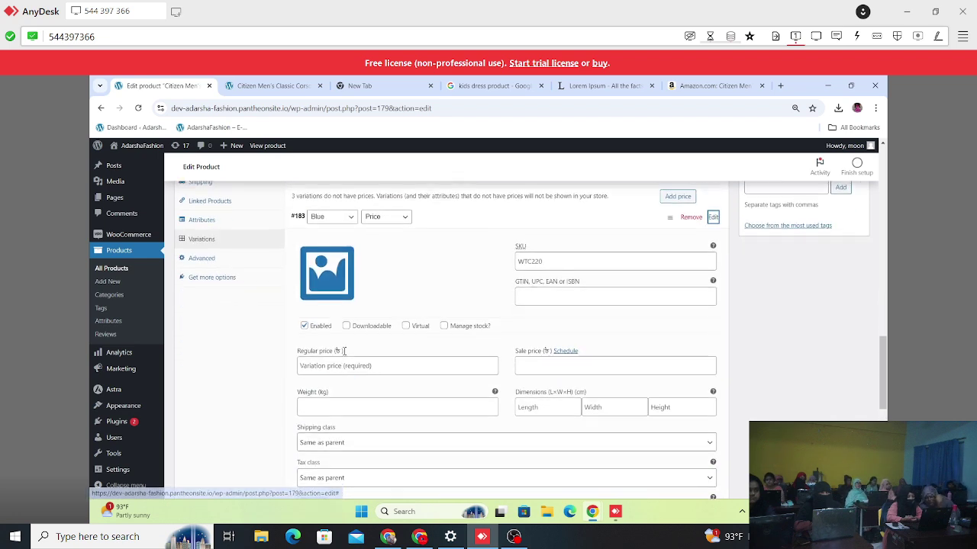
left_click(331, 290)
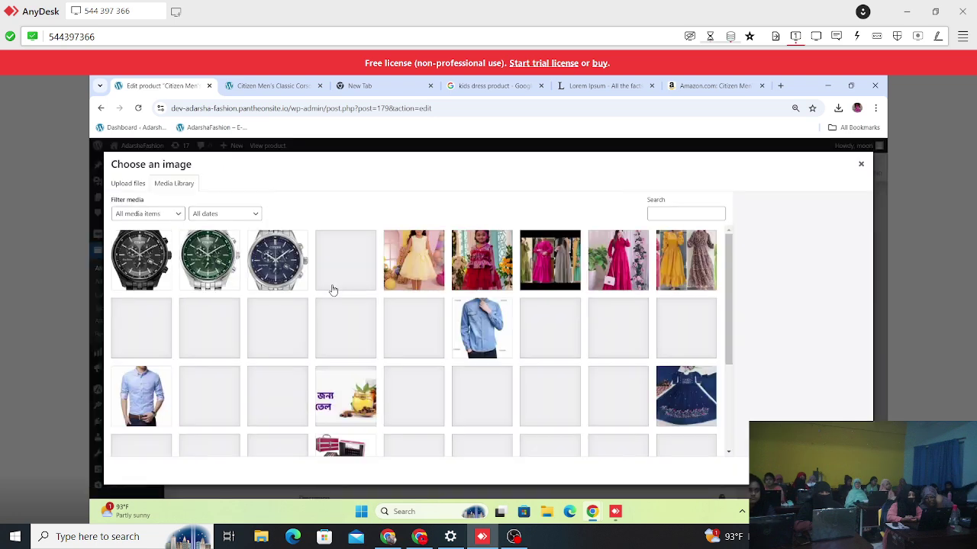
left_click(284, 268)
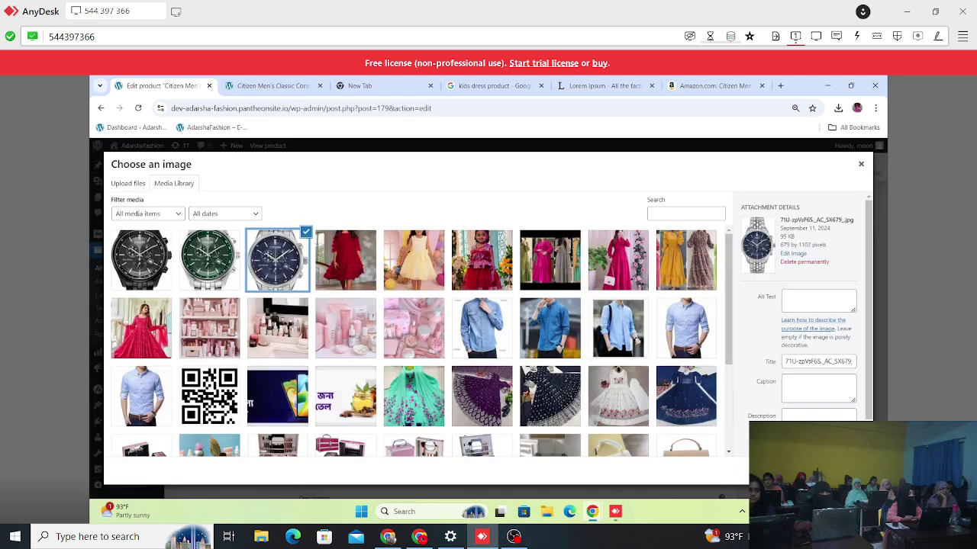
key("Escape")
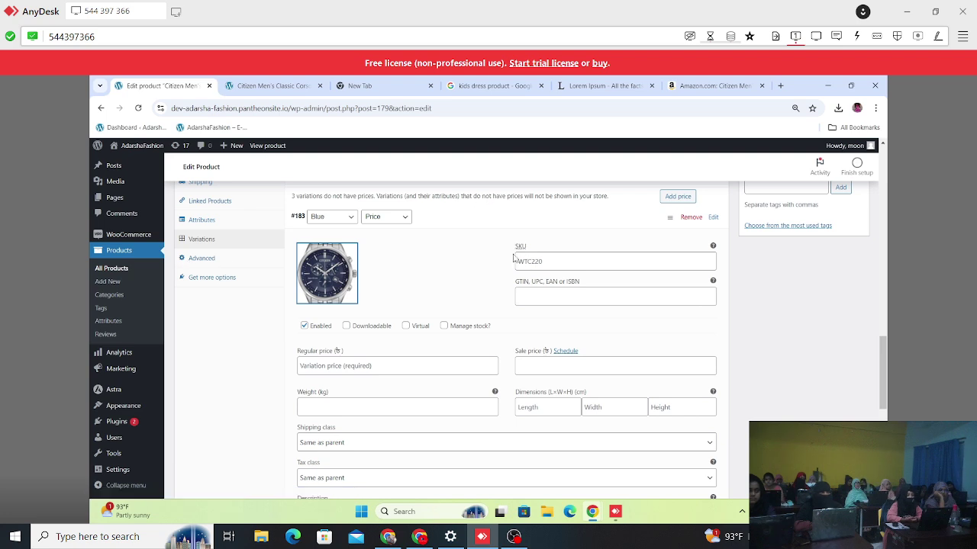
left_click(558, 263)
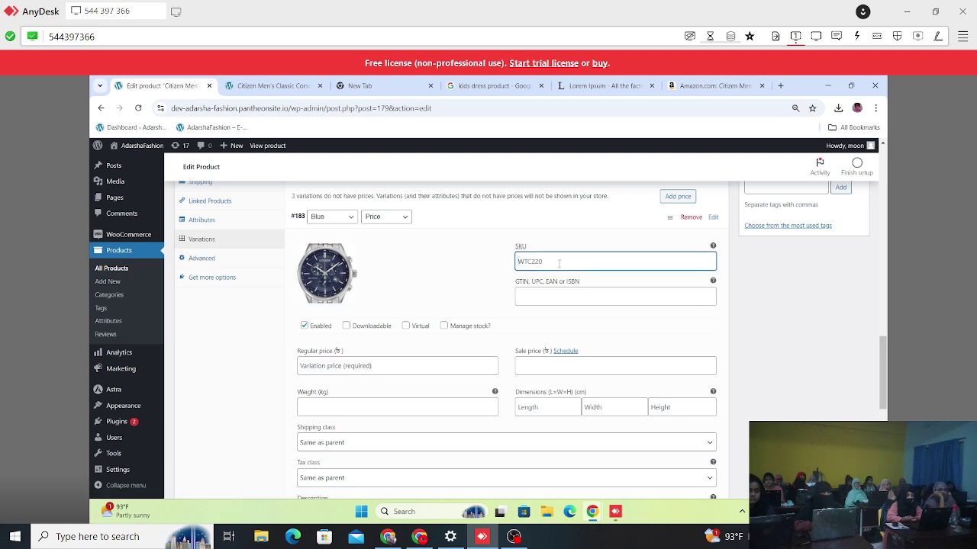
left_click(552, 295)
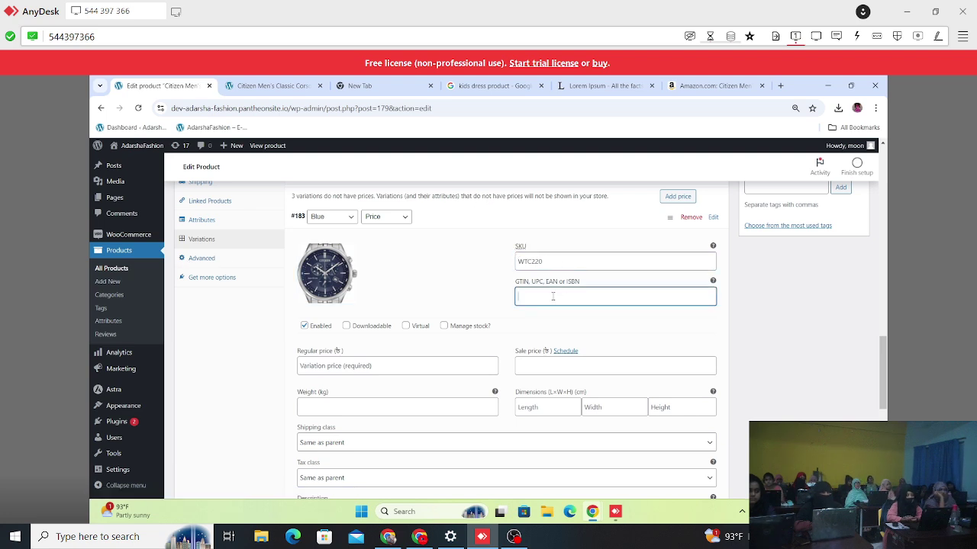
left_click_drag(595, 282, 509, 286)
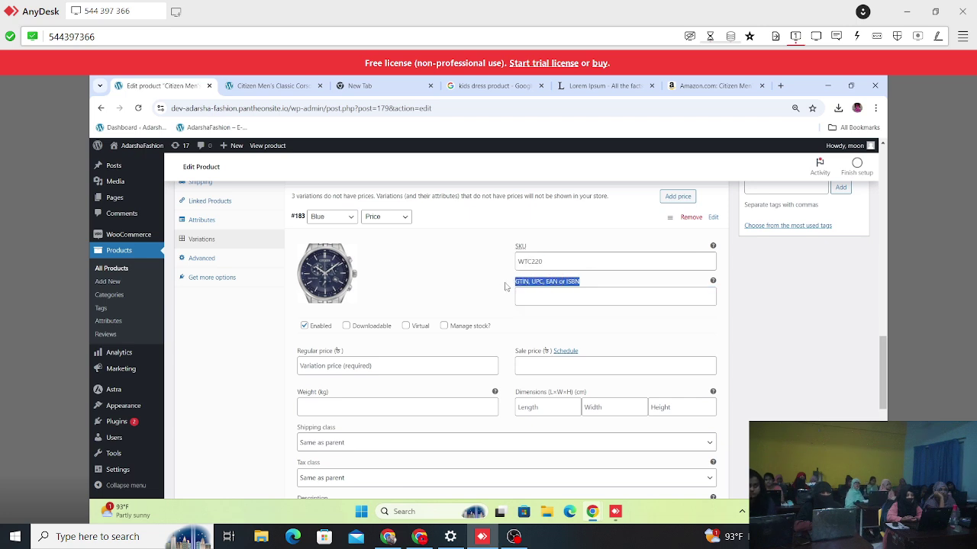
left_click(588, 278)
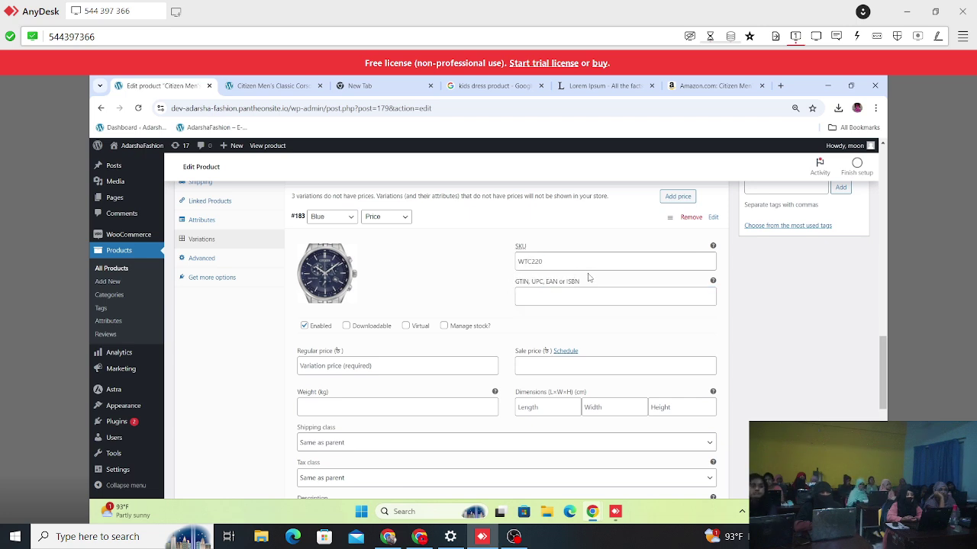
left_click(586, 296)
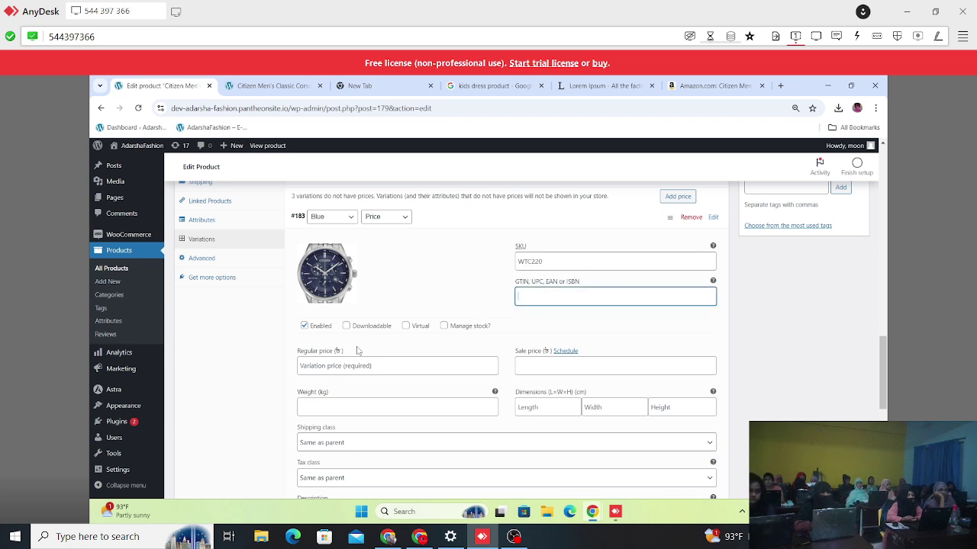
Set the first variation's regular price to 1500.
scroll(351, 350, "down", 1)
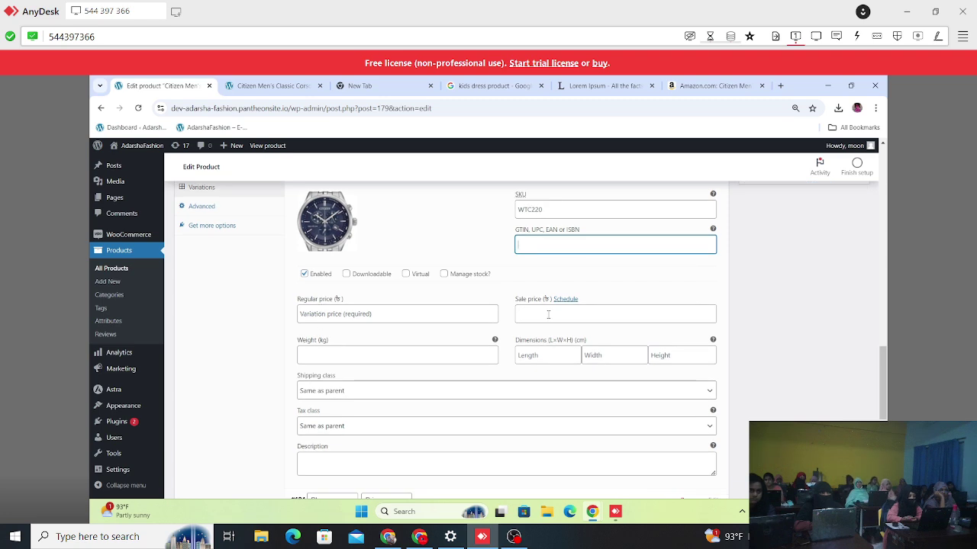
left_click(390, 314)
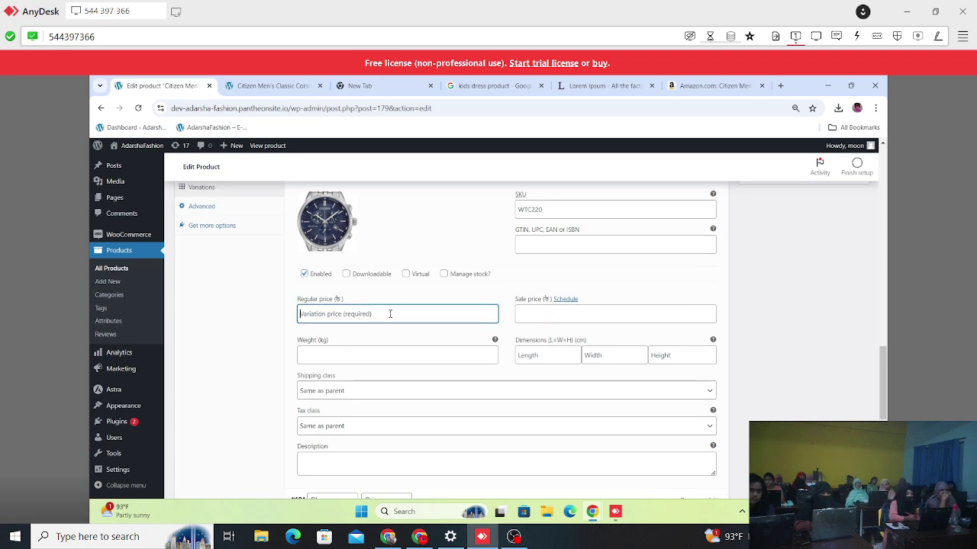
type("15")
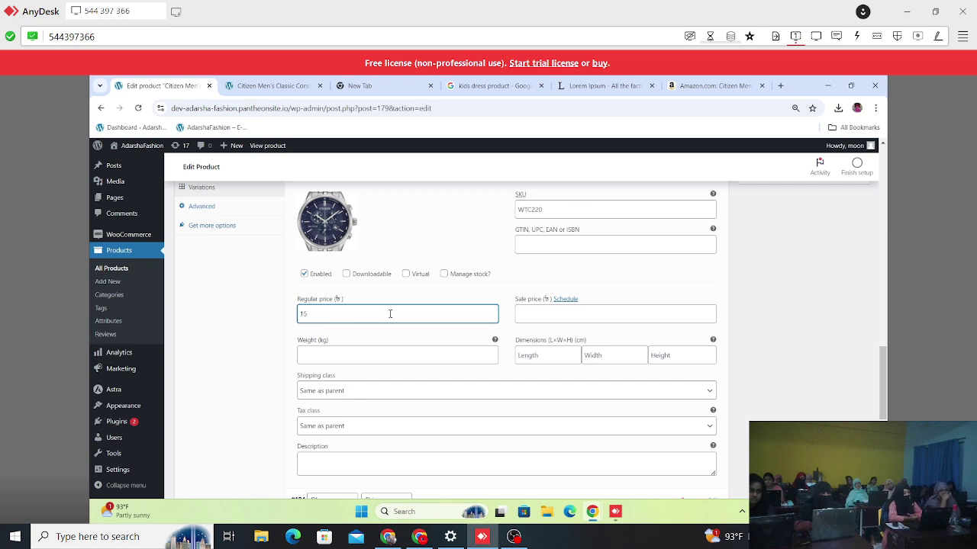
type("00")
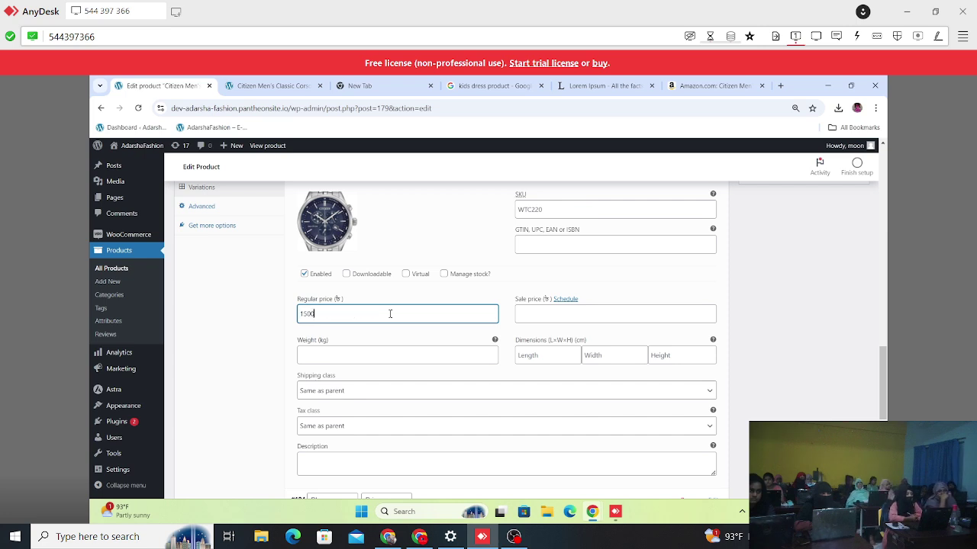
Examine the first variation's optional fields: sale price, weight, dimensions, shipping class, tax class and description, down to the other variations.
left_click(563, 306)
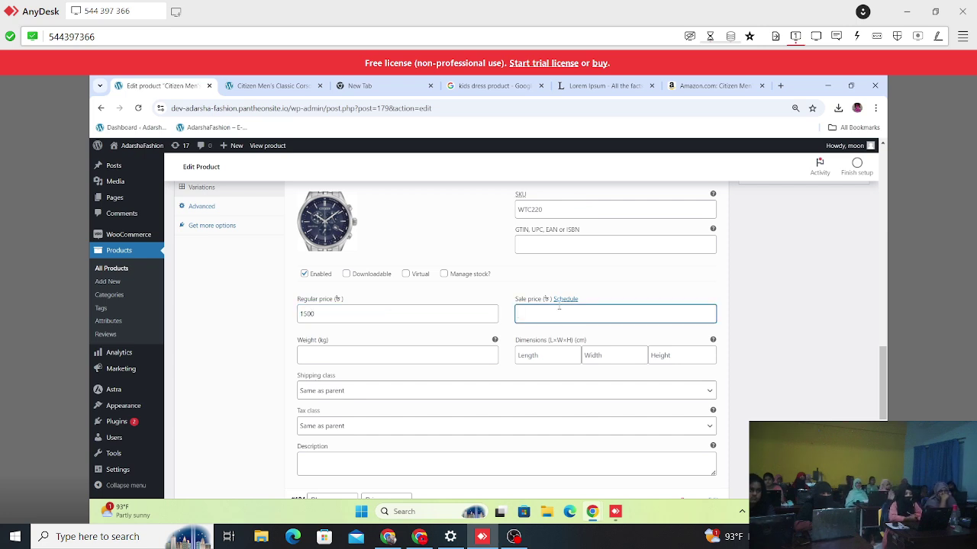
left_click(322, 350)
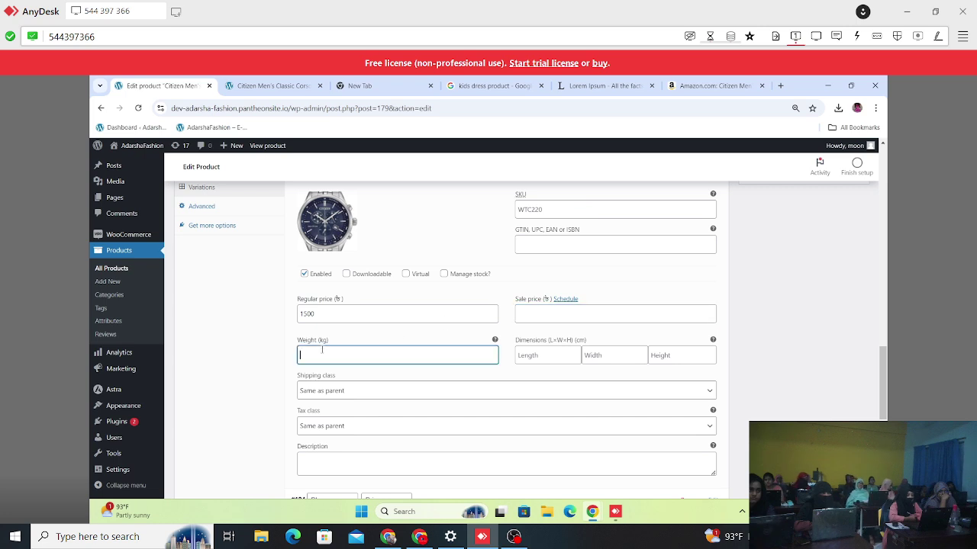
left_click(556, 358)
left_click(618, 355)
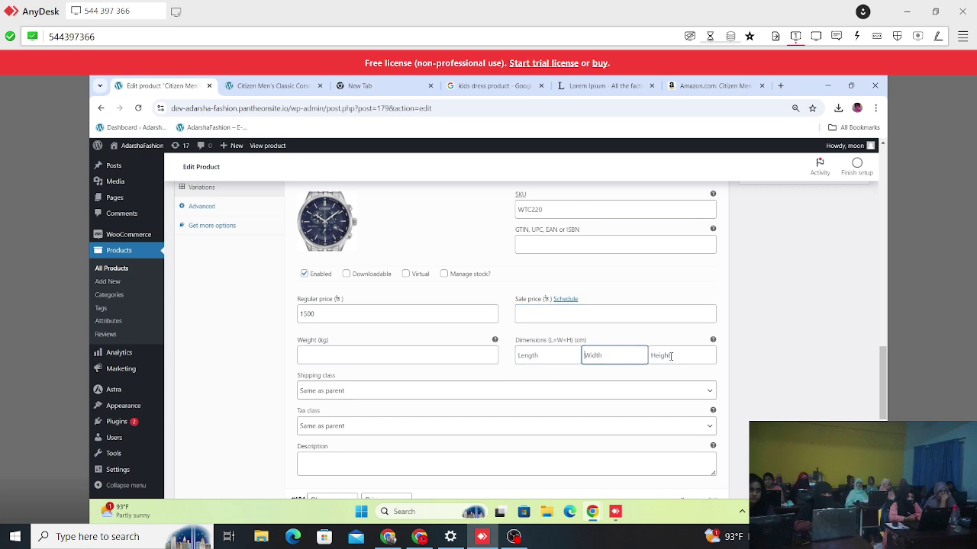
scroll(548, 382, "down", 1)
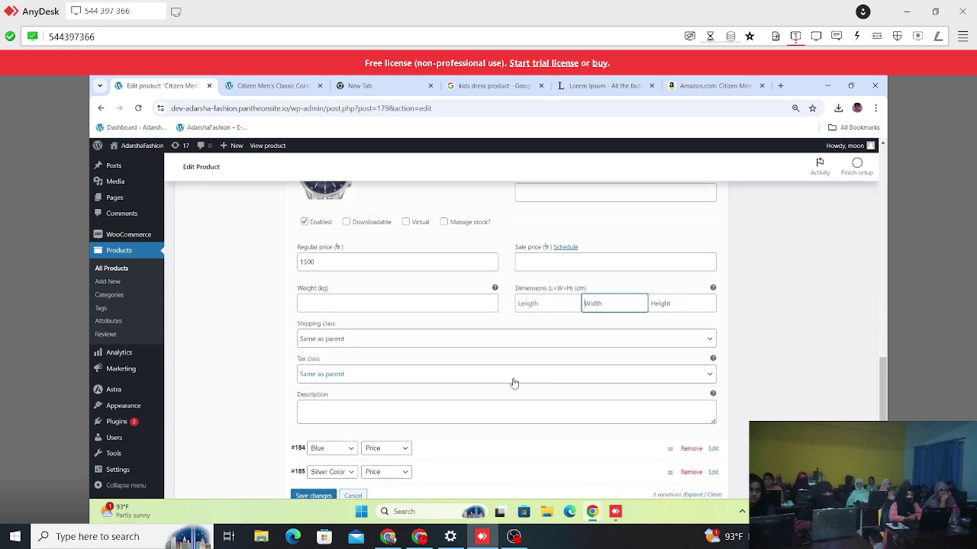
left_click(322, 338)
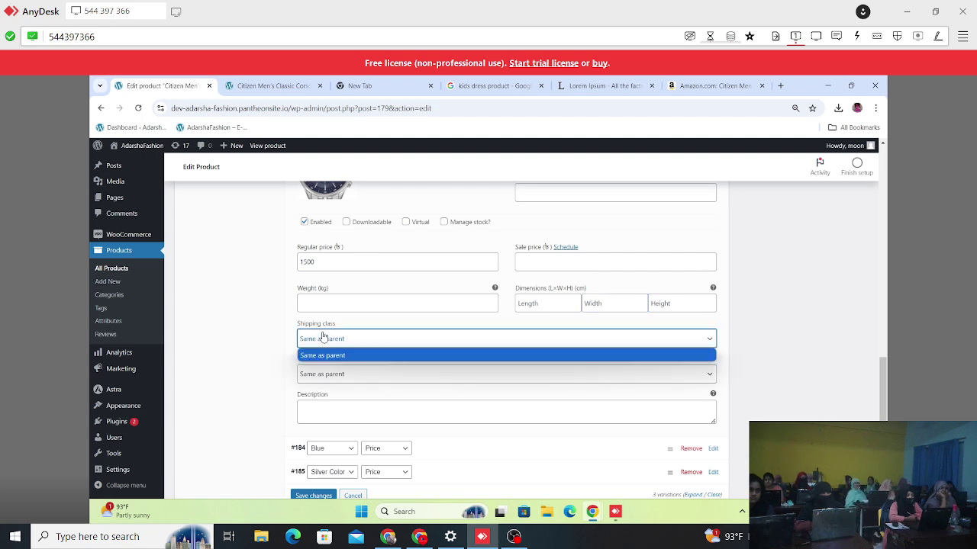
left_click(322, 338)
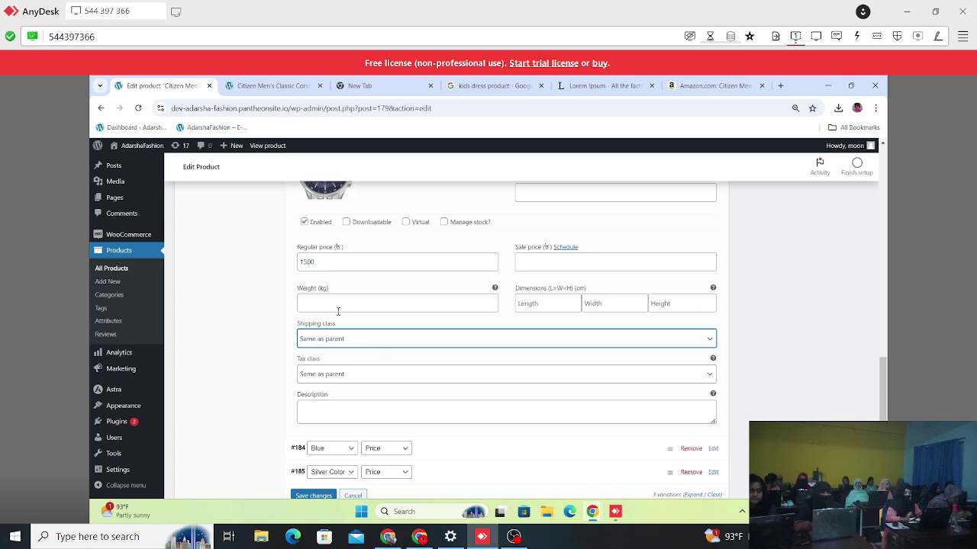
left_click(375, 406)
scroll(389, 382, "down", 1)
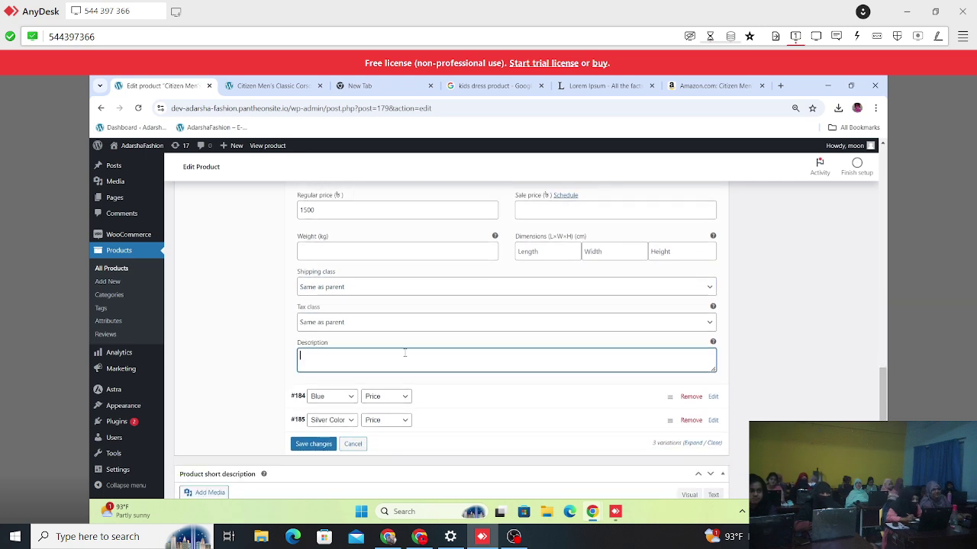
scroll(418, 305, "up", 3)
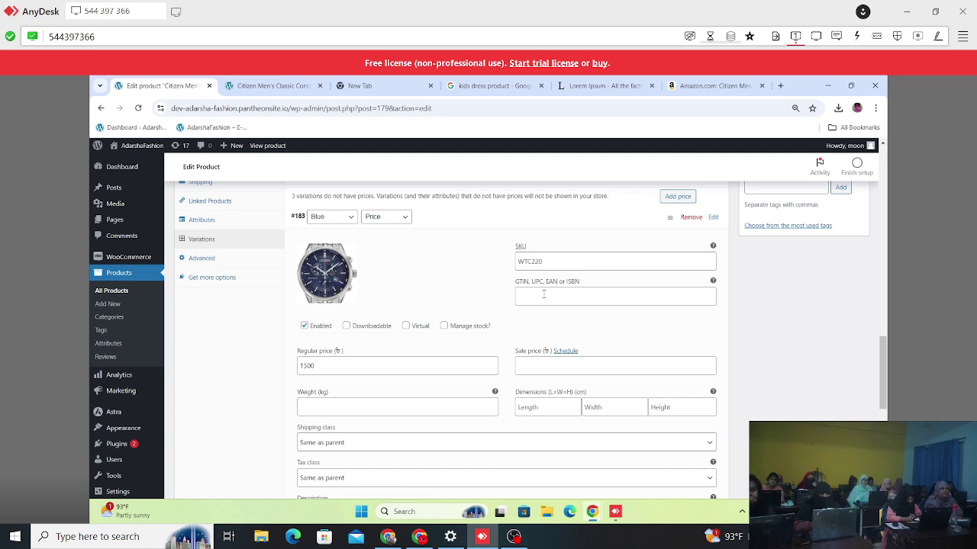
scroll(601, 338, "down", 3)
left_click(607, 380)
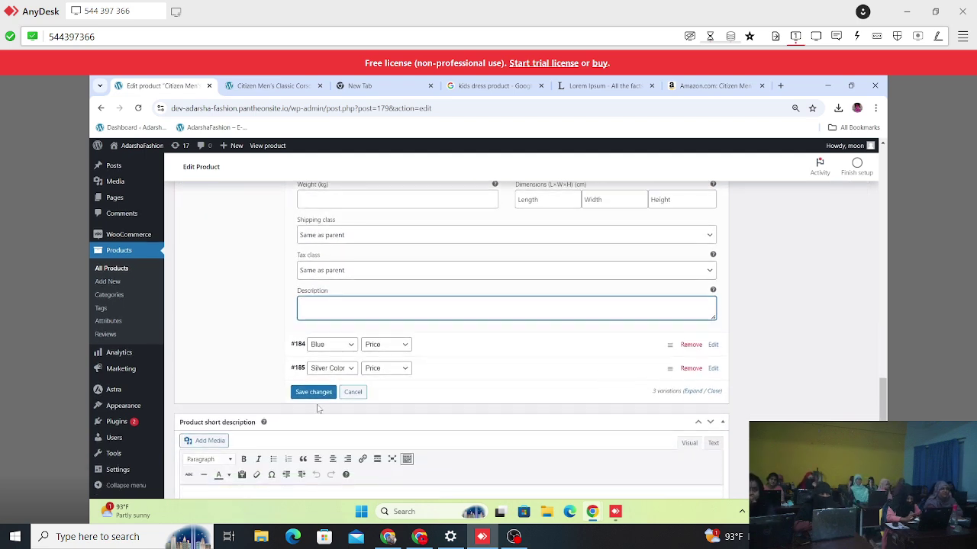
Set the first variation's weight to 220 kg.
scroll(365, 307, "up", 2)
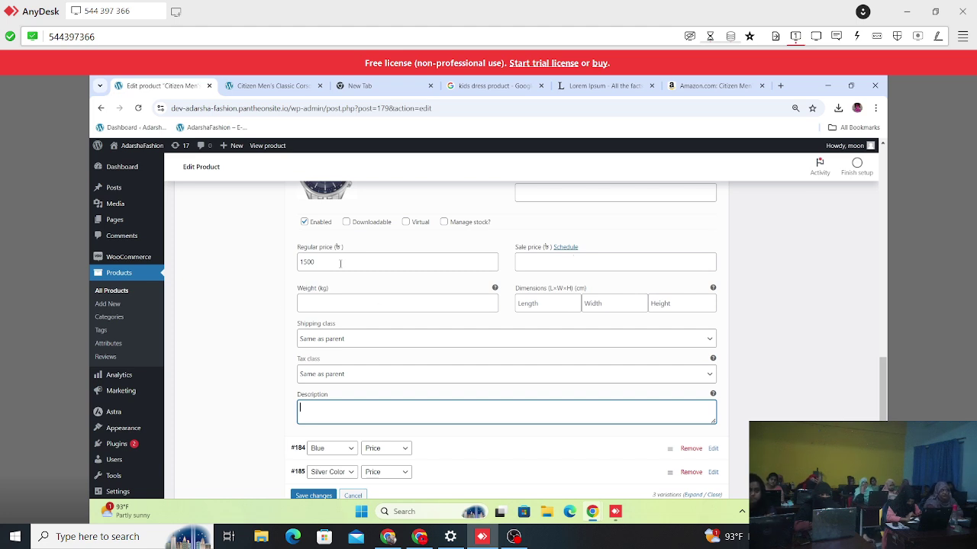
left_click(323, 302)
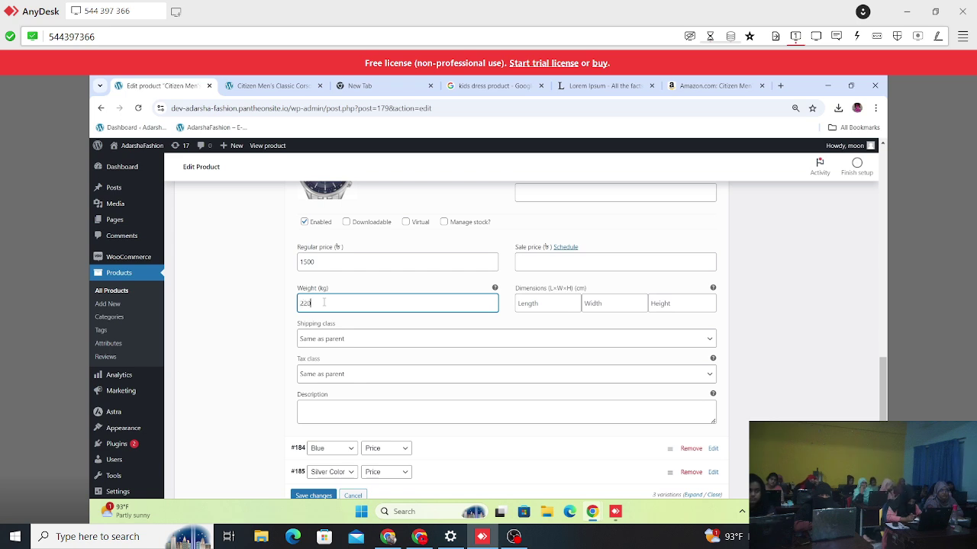
scroll(374, 309, "down", 1)
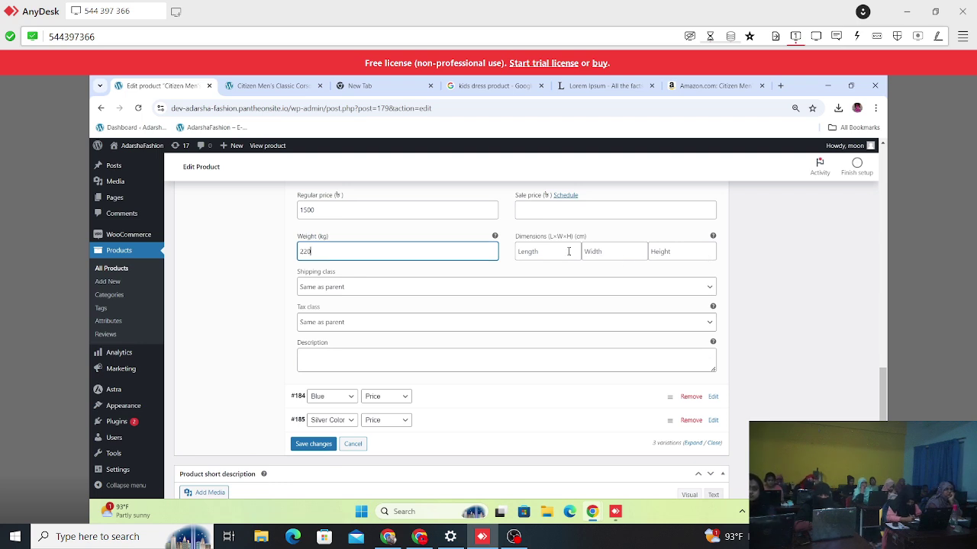
Set the first variation's tax class to Vat inc., keeping Same as parent as its shipping class.
left_click(499, 295)
left_click(496, 302)
left_click(384, 322)
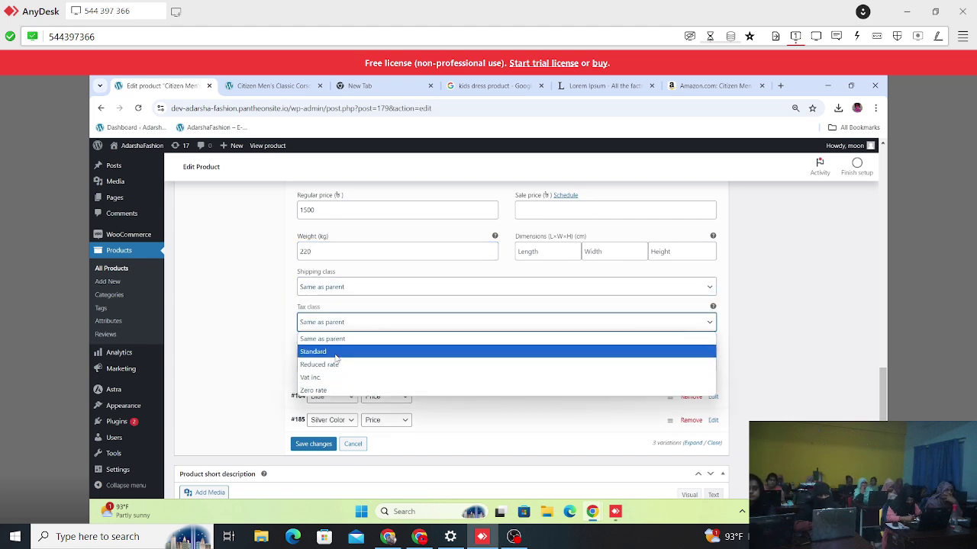
left_click(366, 337)
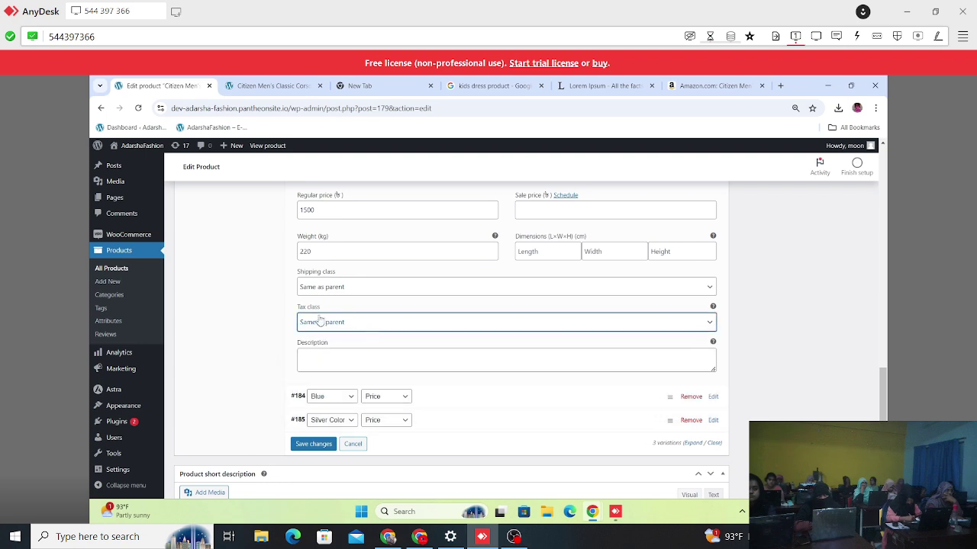
left_click(362, 325)
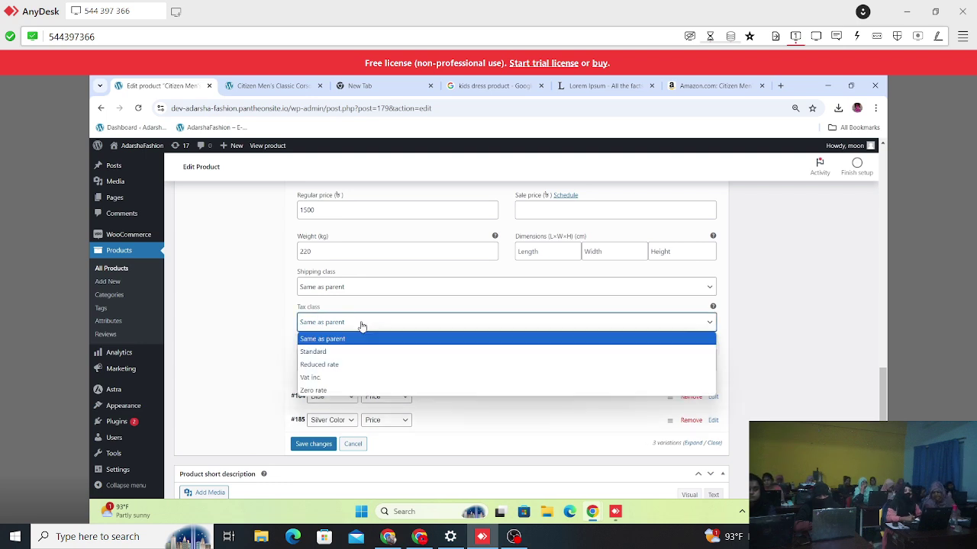
left_click(323, 380)
left_click(450, 328)
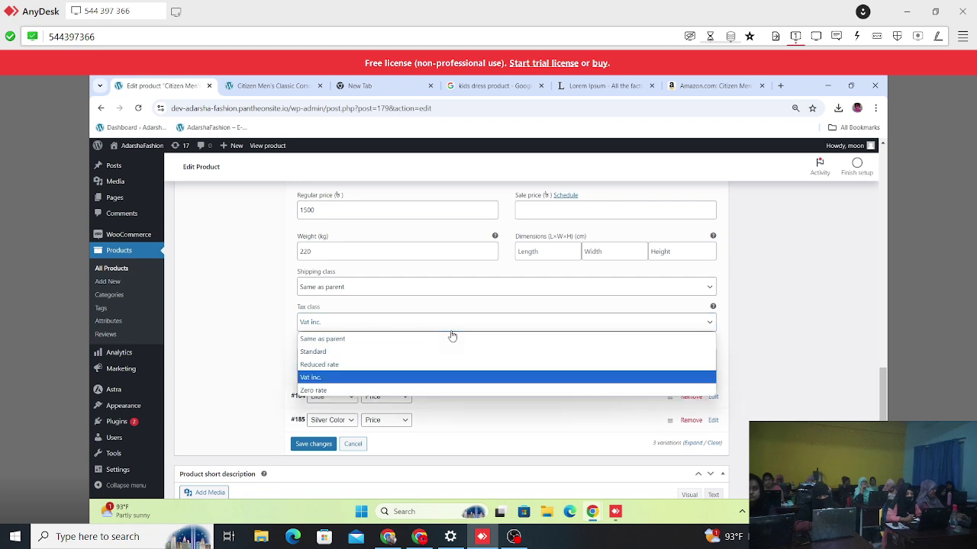
key("Escape")
Copy the "About this item" bullet texts from the Amazon watch page into the first variation's description and save the variation changes.
left_click(348, 368)
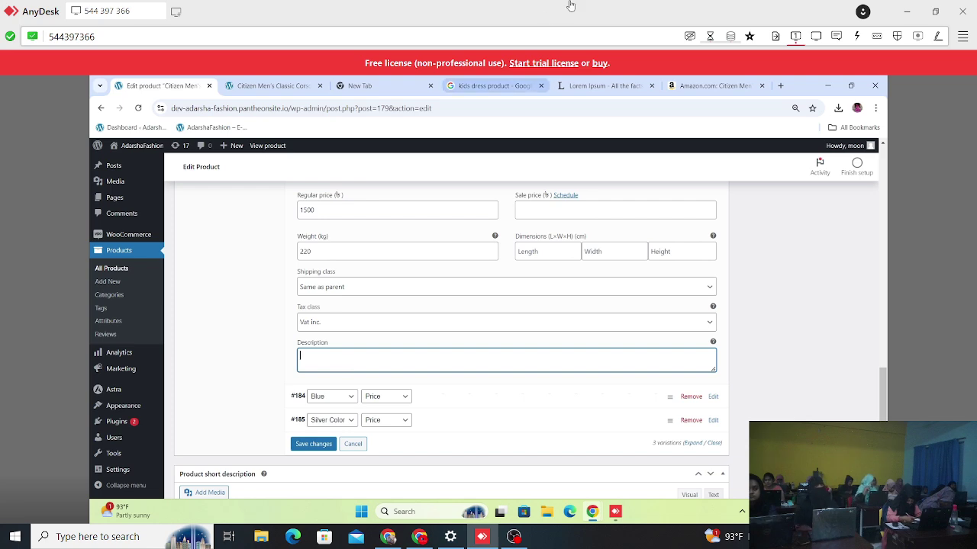
left_click(702, 85)
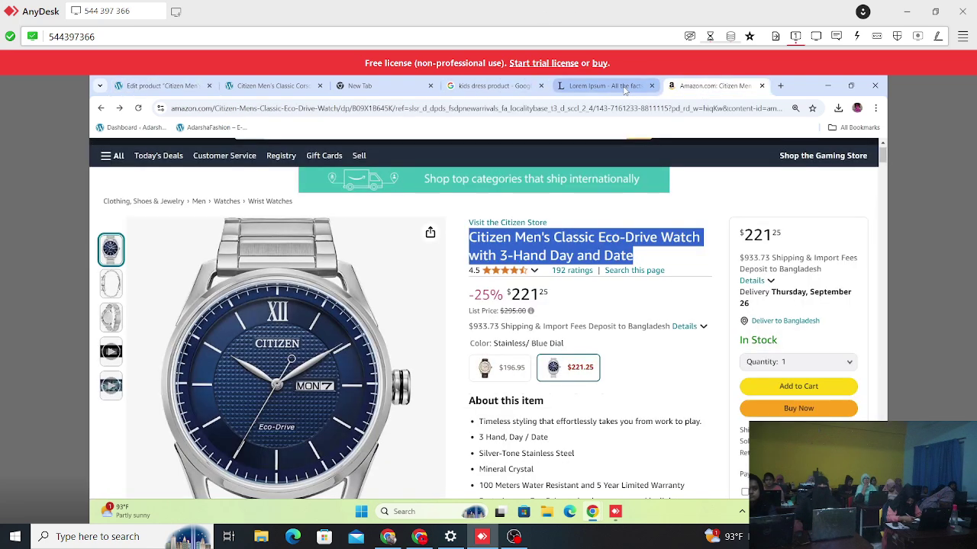
scroll(468, 231, "down", 3)
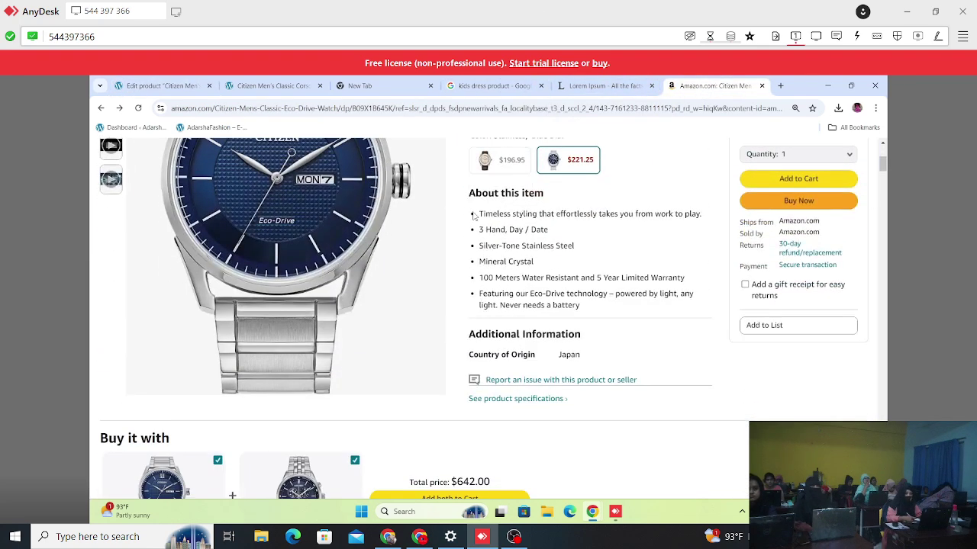
left_click_drag(477, 214, 662, 310)
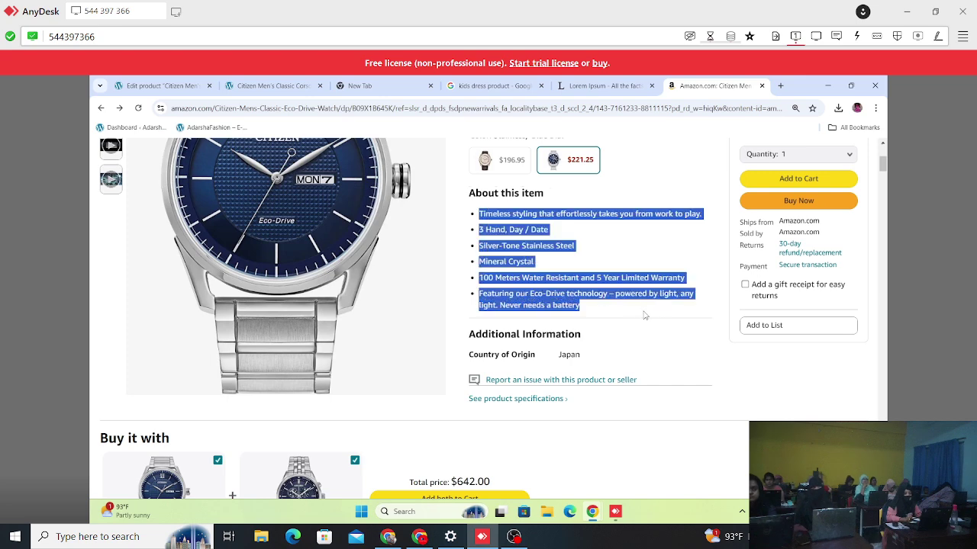
left_click(156, 86)
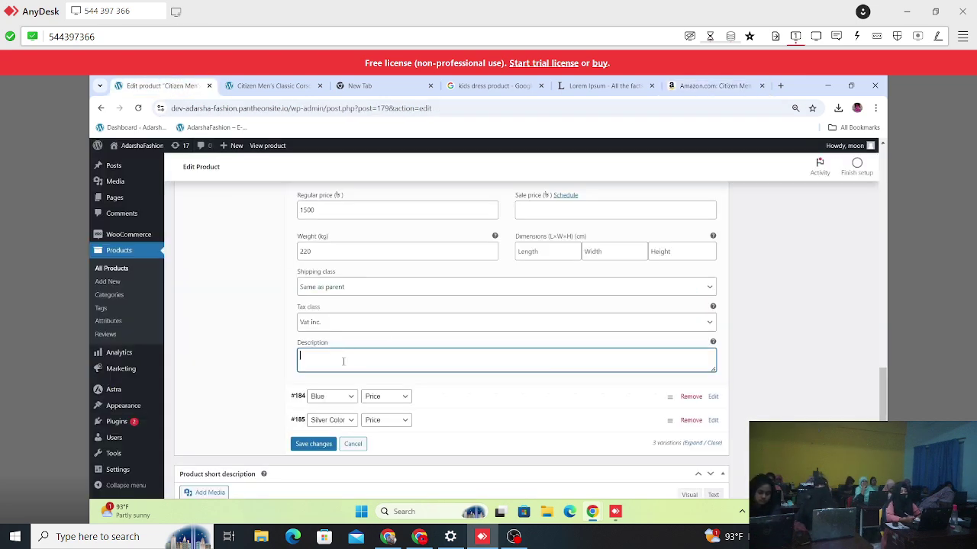
key("ctrl+v")
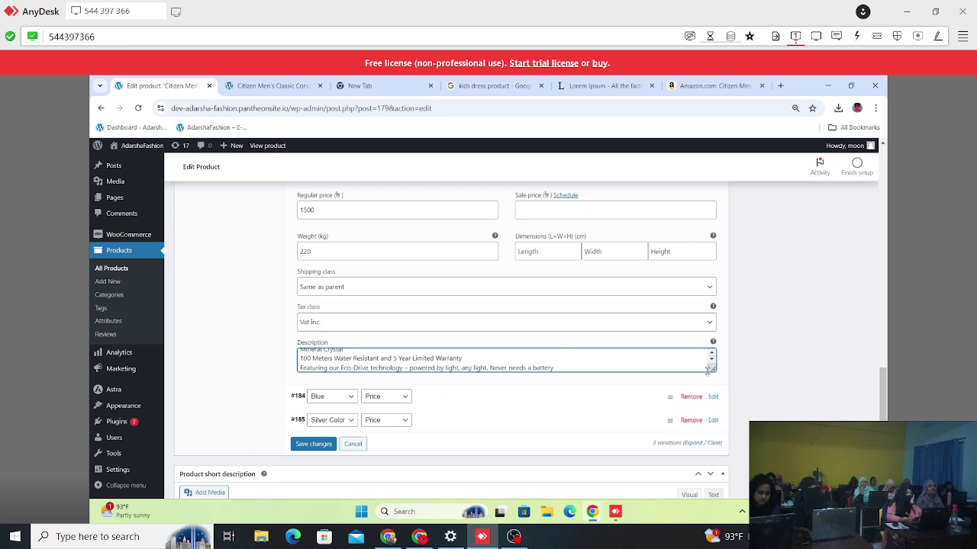
left_click_drag(712, 369, 725, 421)
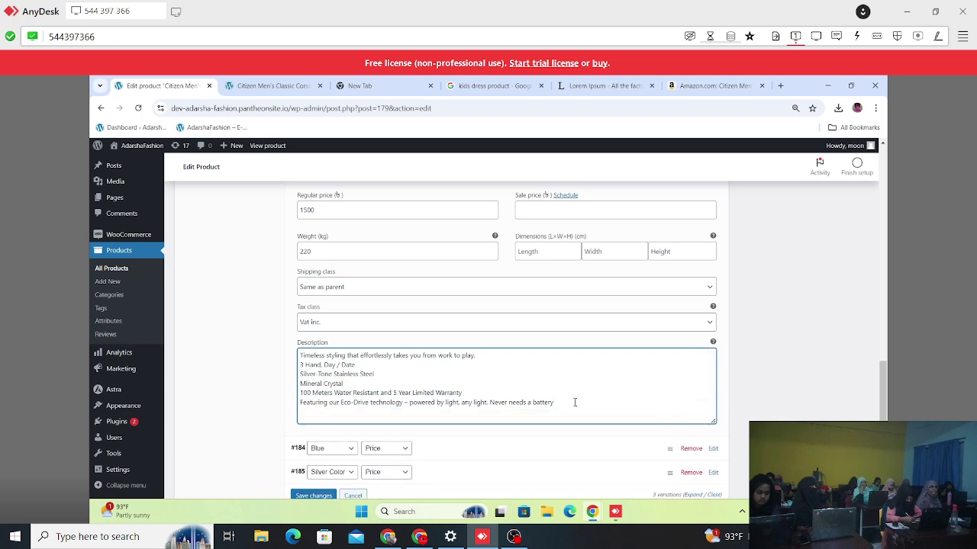
scroll(489, 390, "down", 1)
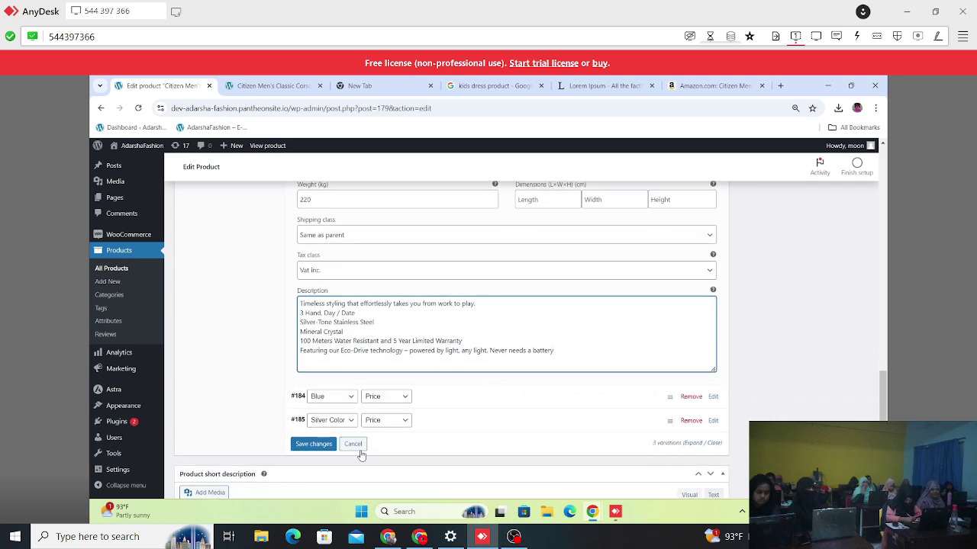
left_click(327, 444)
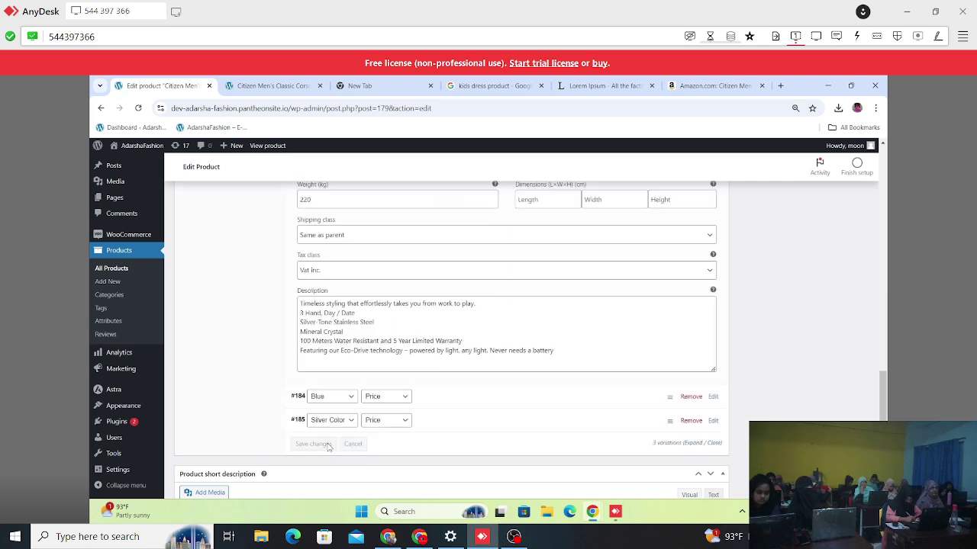
Look over the product short description and reload the product editing page.
scroll(328, 446, "down", 5)
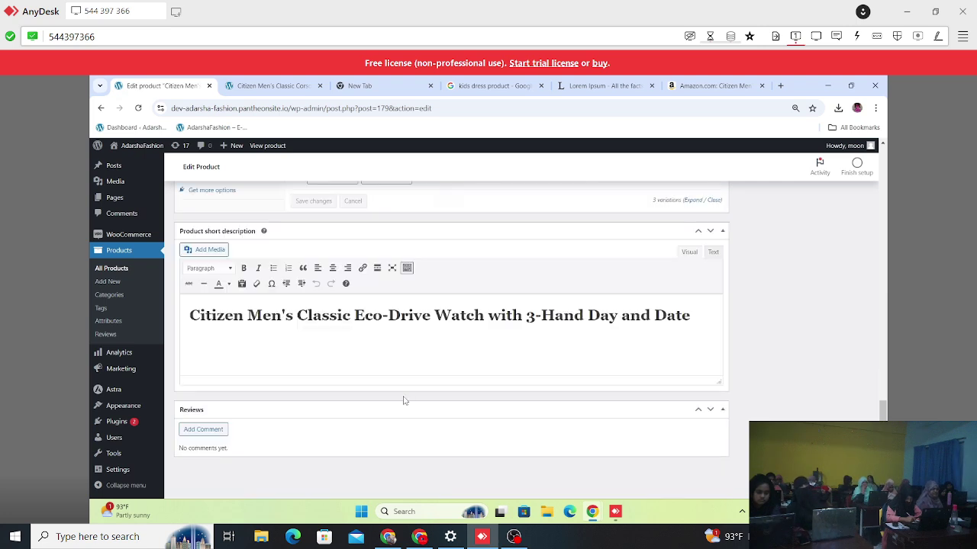
left_click(446, 364)
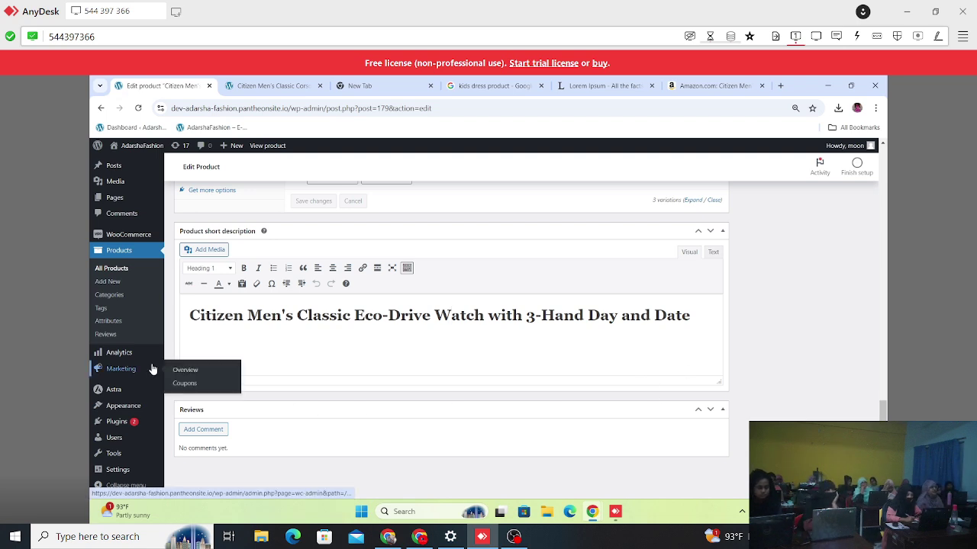
left_click(139, 109)
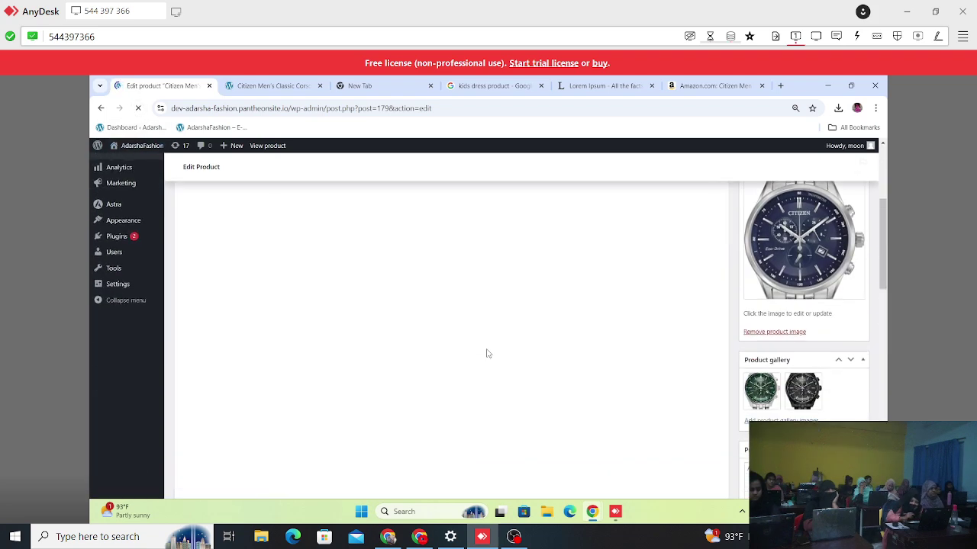
scroll(489, 366, "down", 6)
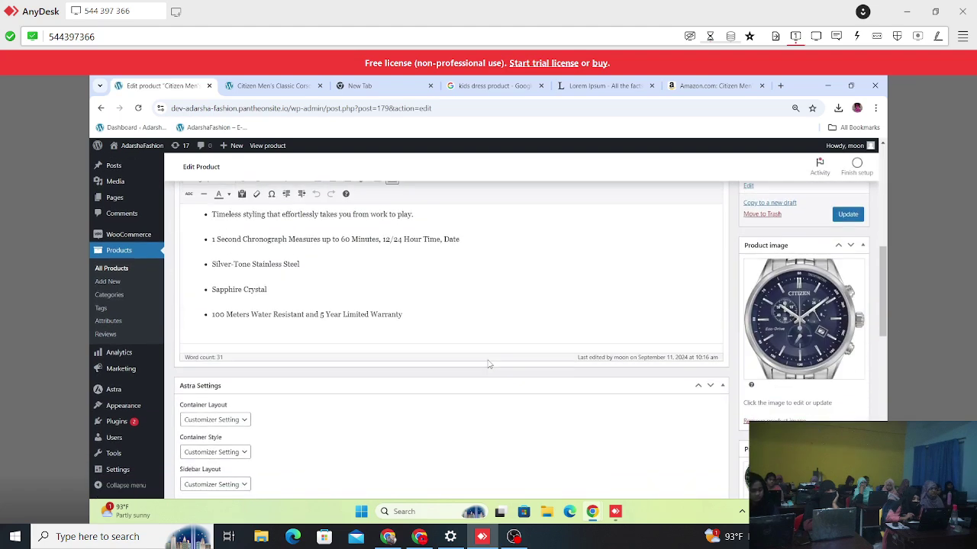
Open the store's product attributes page and examine the defined attributes and their terms.
left_click(107, 321)
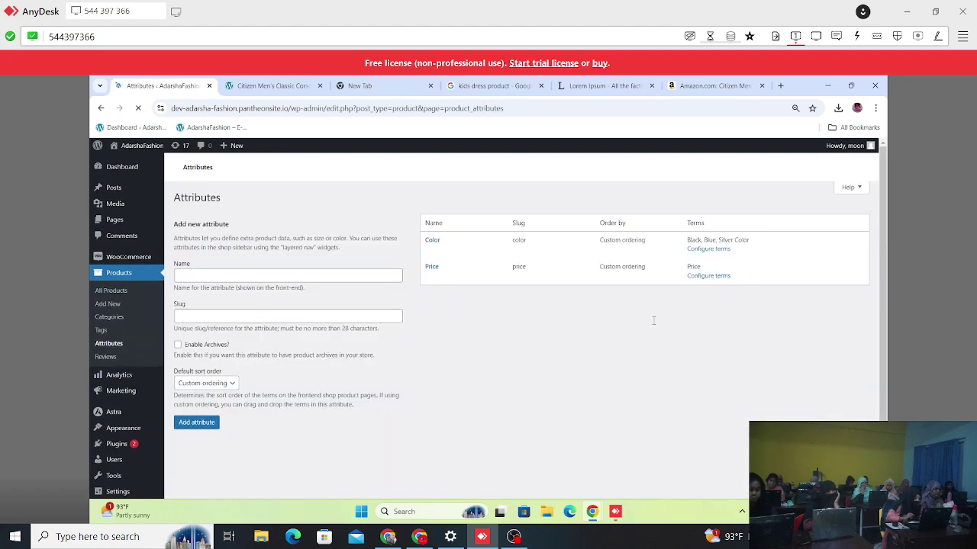
scroll(470, 337, "down", 2)
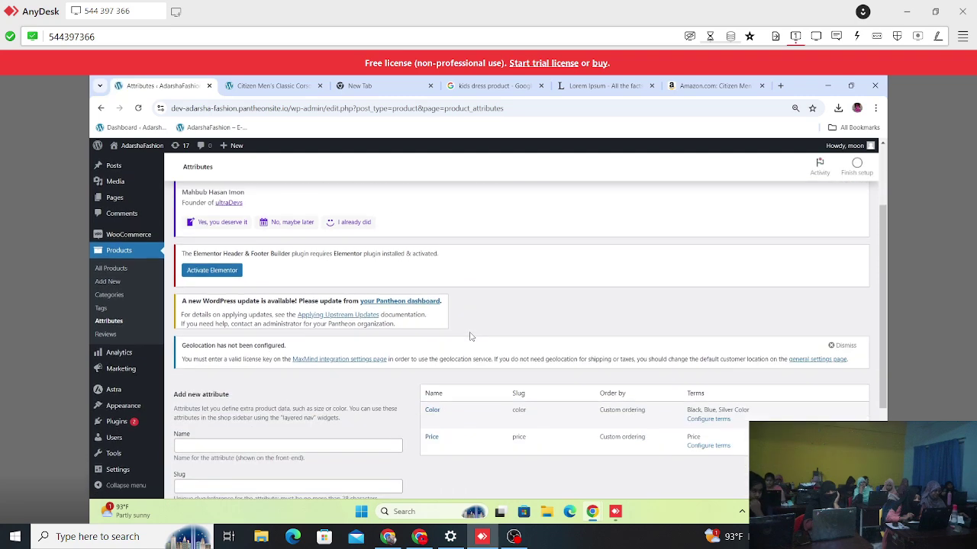
scroll(471, 337, "down", 2)
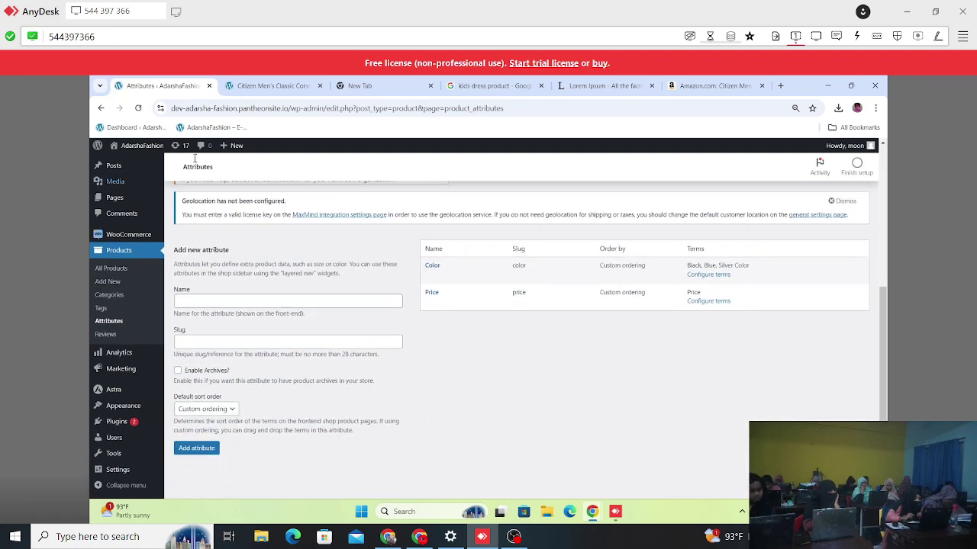
scroll(307, 217, "up", 5)
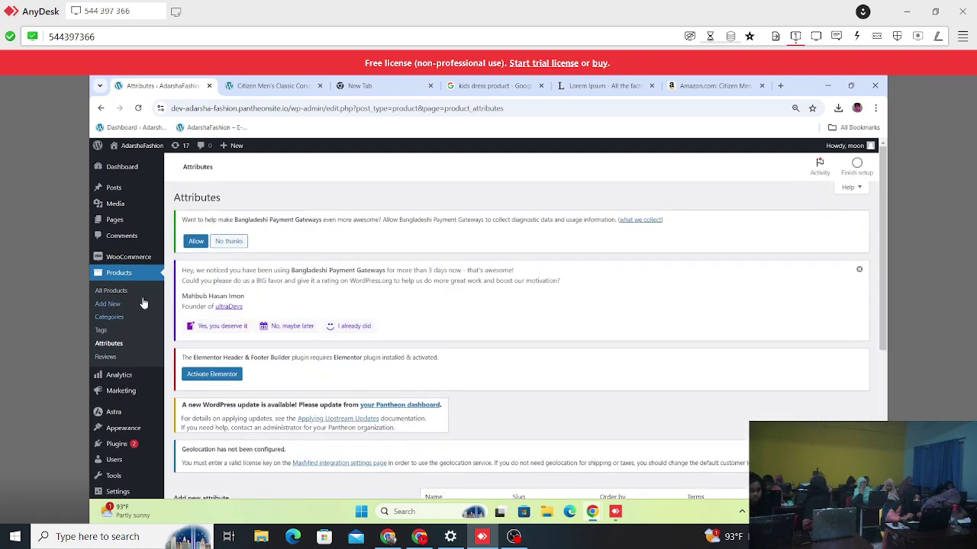
Go to the list of all products and open the Citizen Men's Classic Corso watch for editing.
mouse_move(126, 254)
left_click(110, 290)
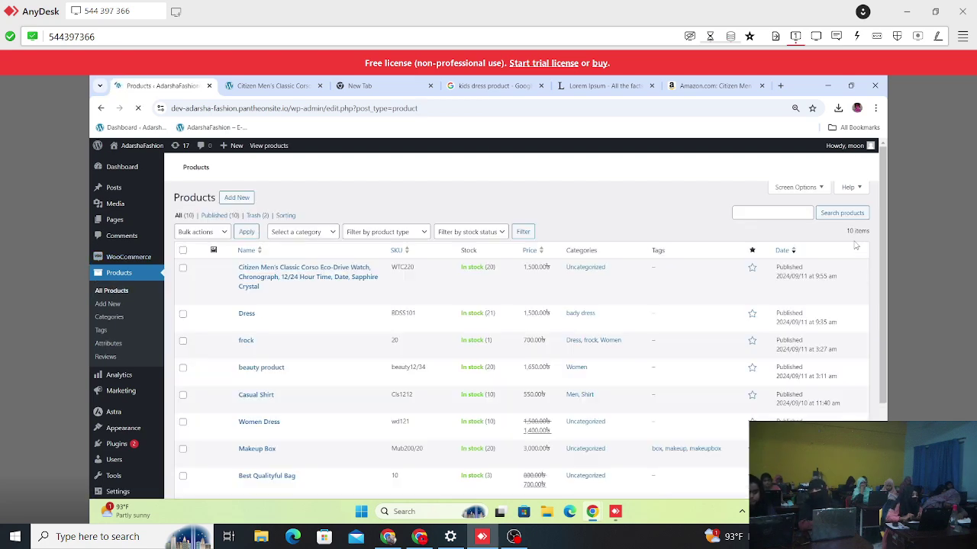
scroll(480, 348, "down", 5)
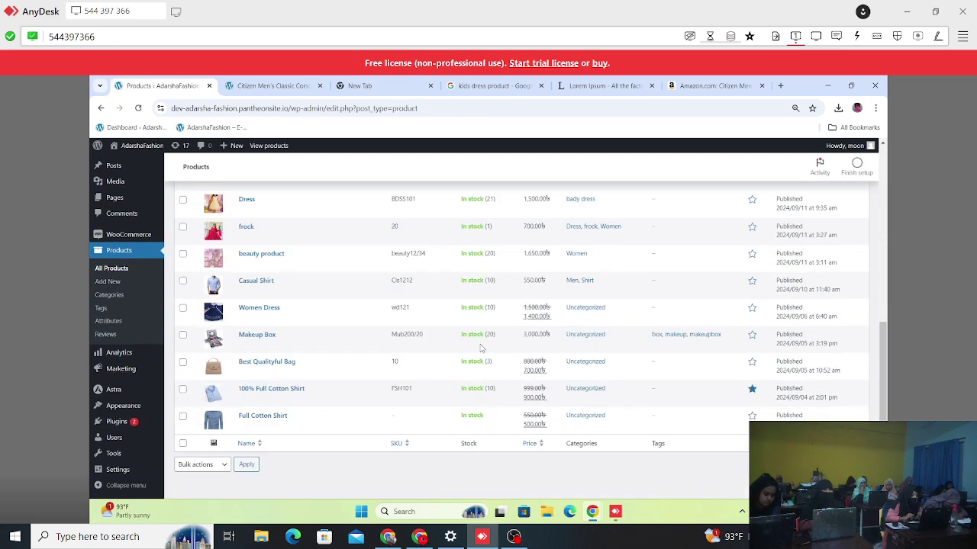
scroll(289, 345, "up", 3)
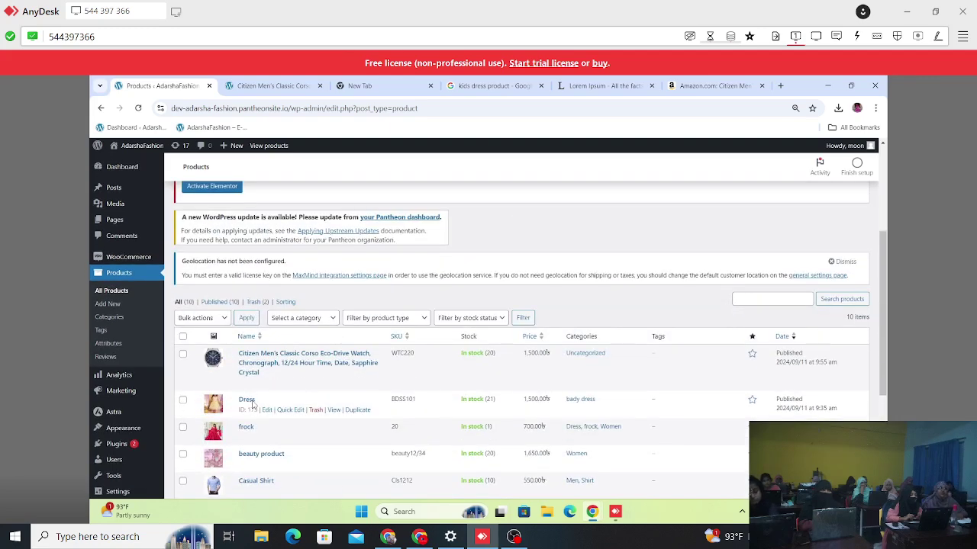
left_click(267, 384)
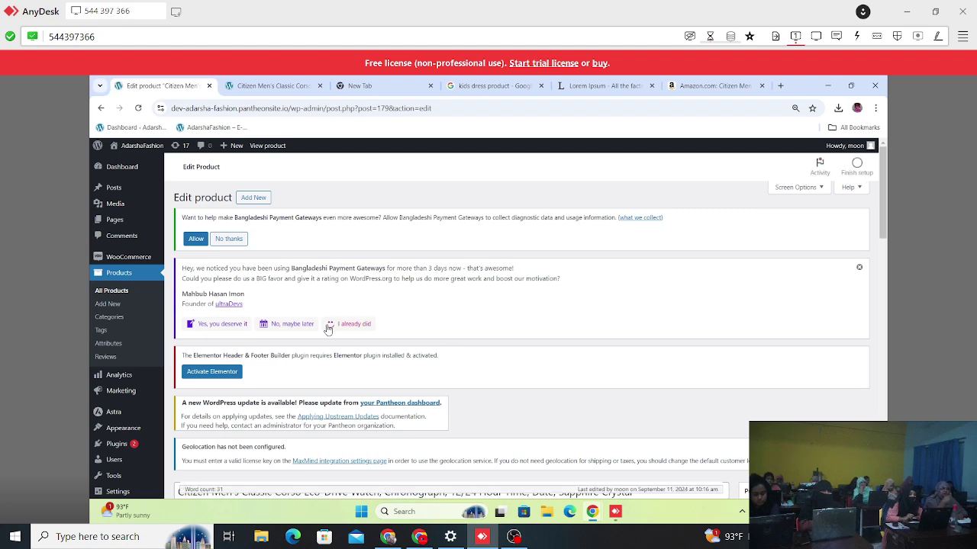
Show the watch's variations and check the first variation's saved details, collapsing it again.
scroll(421, 358, "down", 10)
scroll(329, 324, "down", 6)
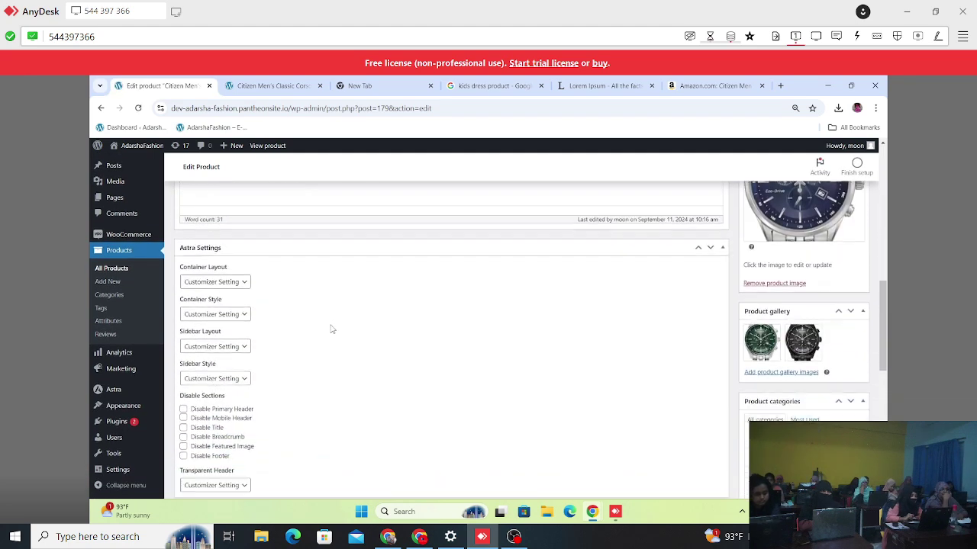
scroll(334, 329, "down", 1)
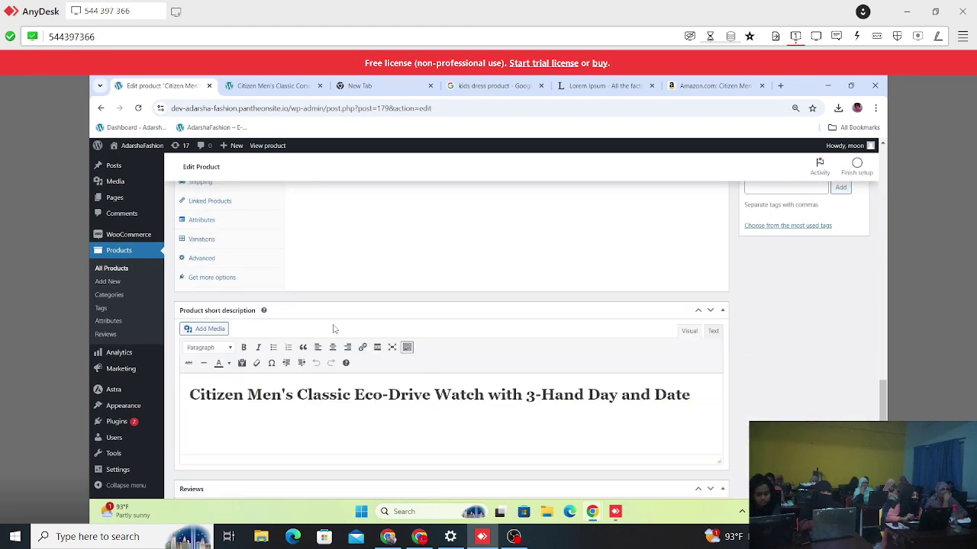
left_click(211, 243)
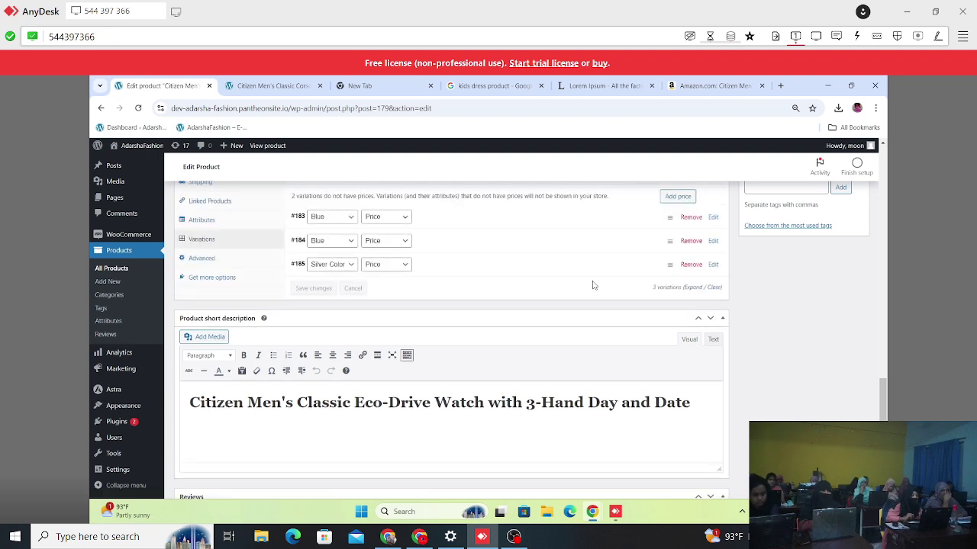
scroll(381, 328, "up", 1)
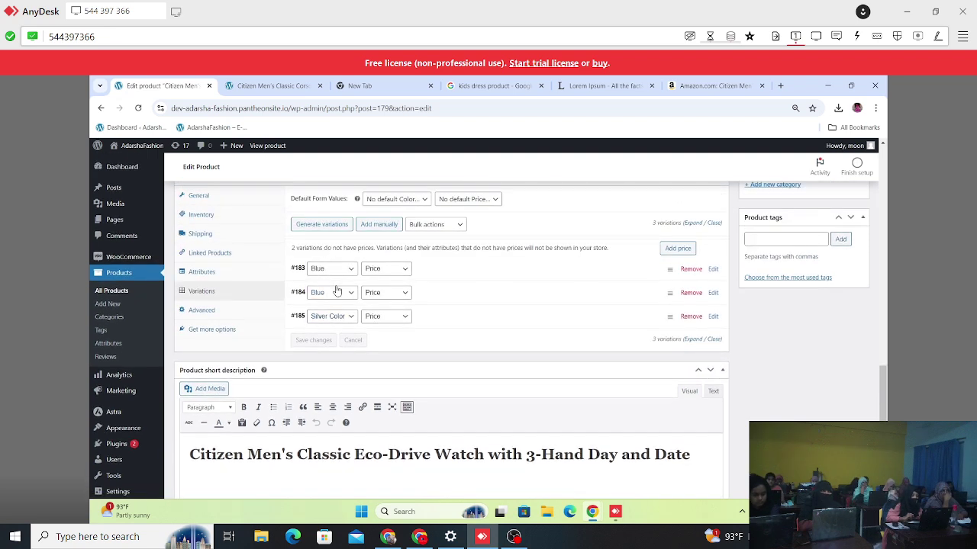
left_click(713, 270)
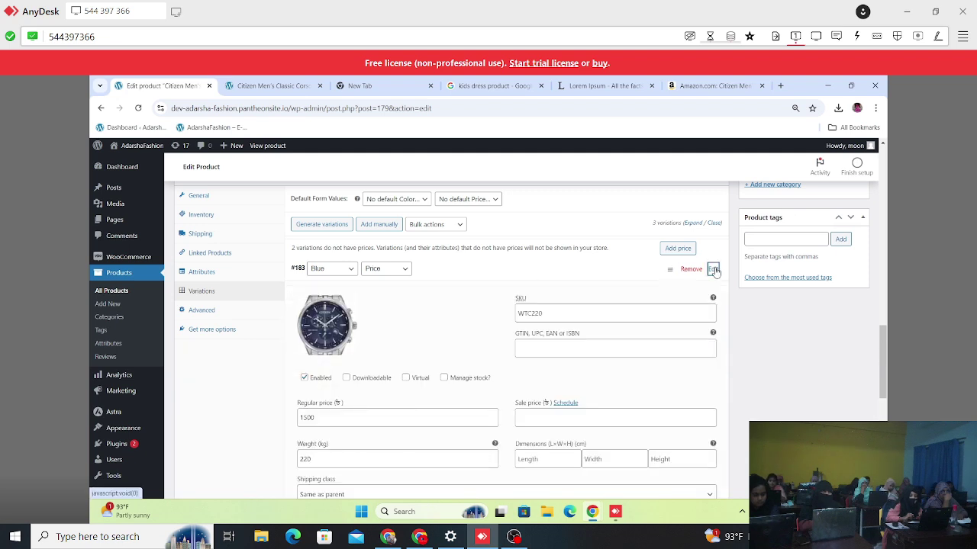
left_click(713, 269)
Expand the second variation's details and change its color to Black.
left_click(712, 292)
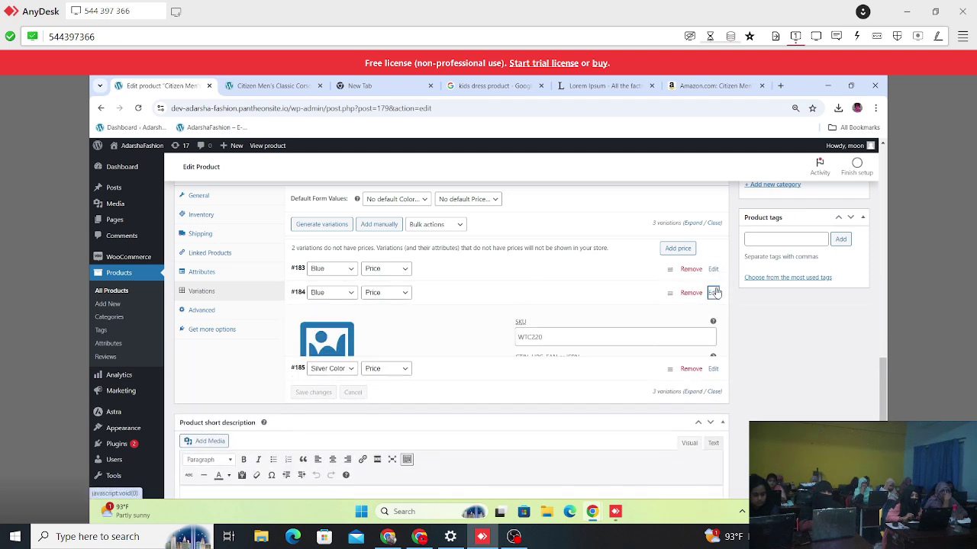
left_click(334, 293)
left_click(331, 318)
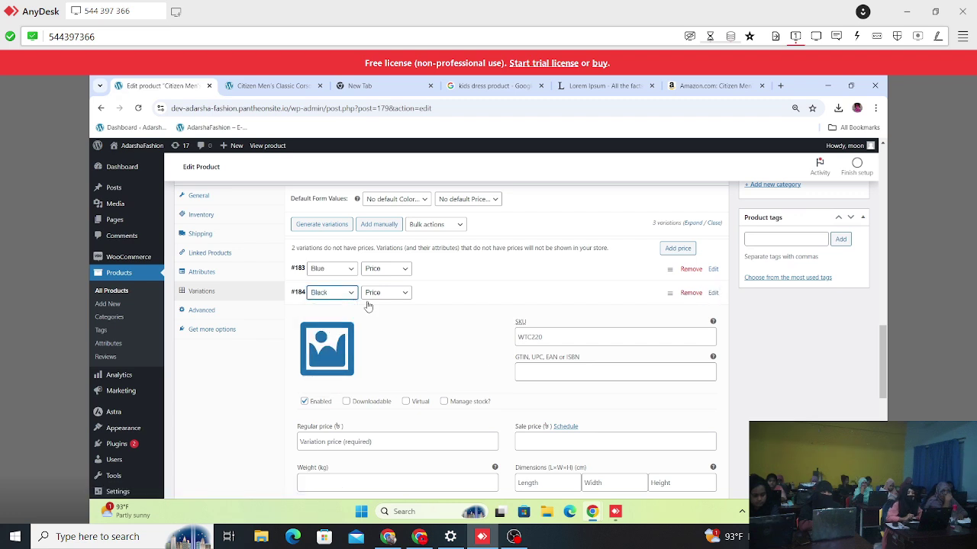
Set the Black variation's image to the black Citizen watch picture from the media library.
left_click(336, 345)
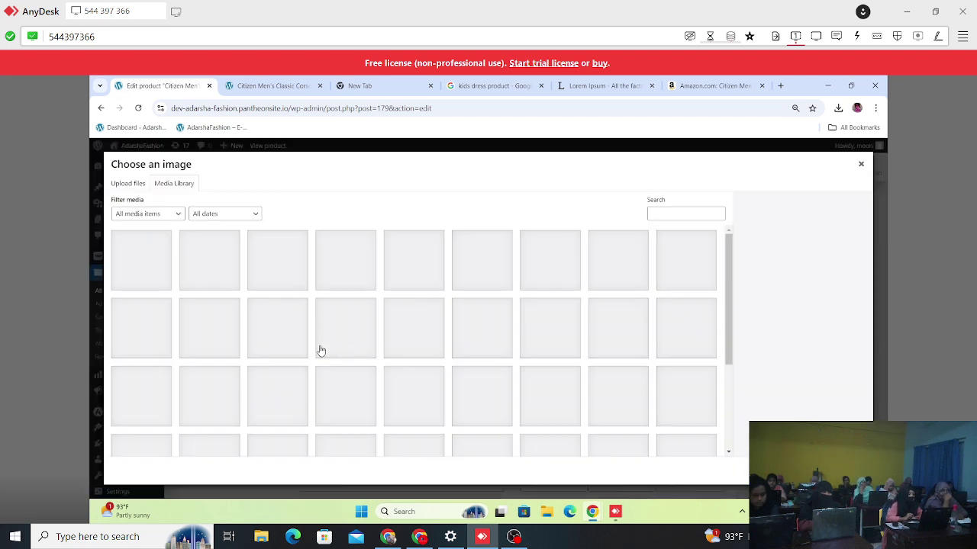
left_click(152, 258)
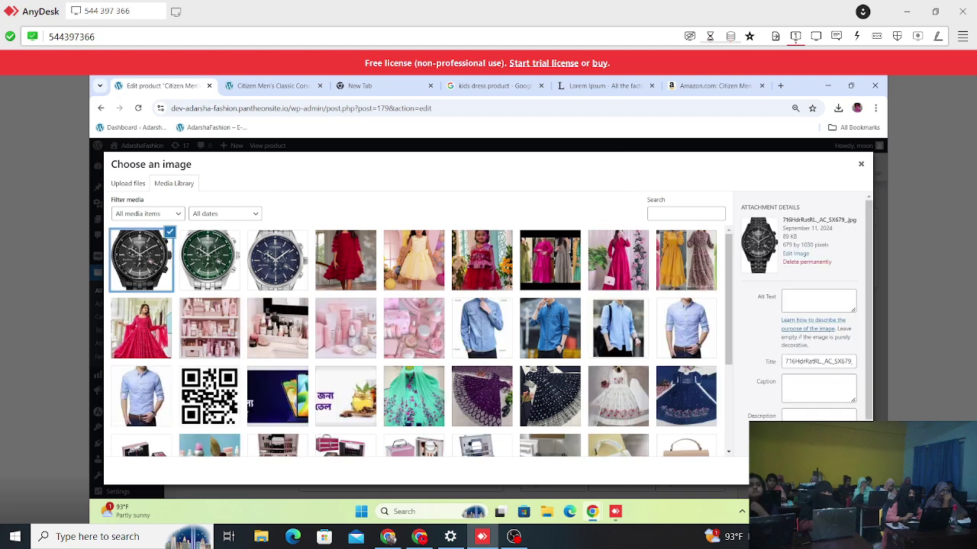
left_click(832, 470)
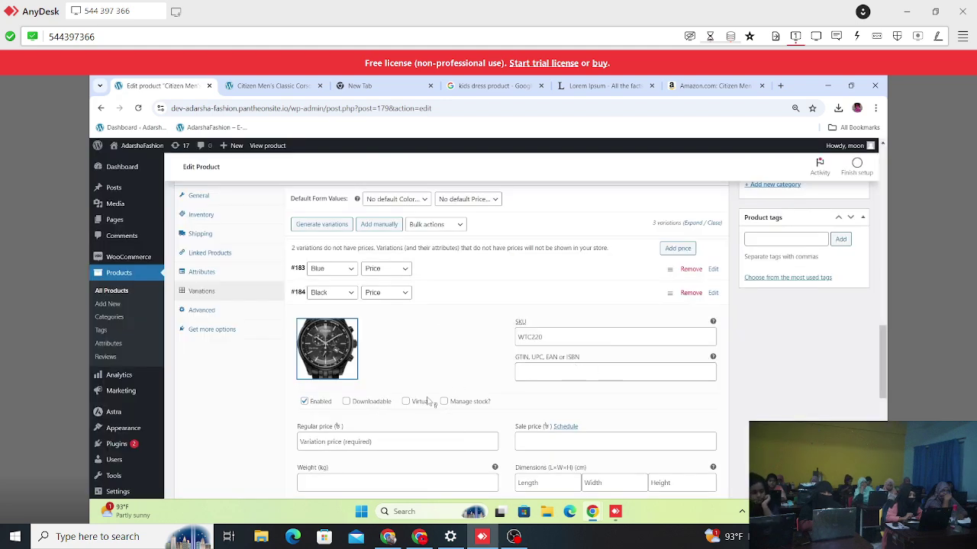
Set the Black variation's regular price to 1300 and its weight to 220 kg.
scroll(416, 405, "down", 1)
left_click(361, 444)
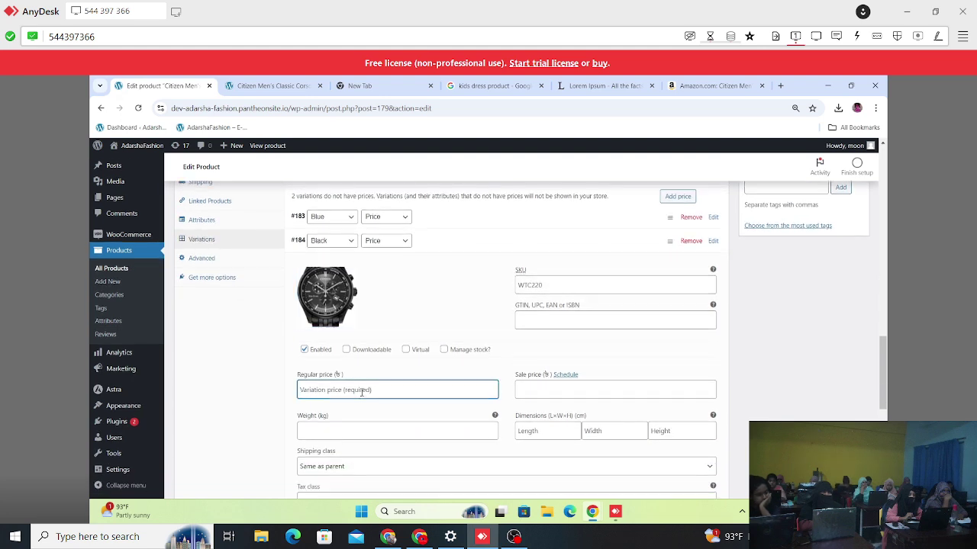
type("1300")
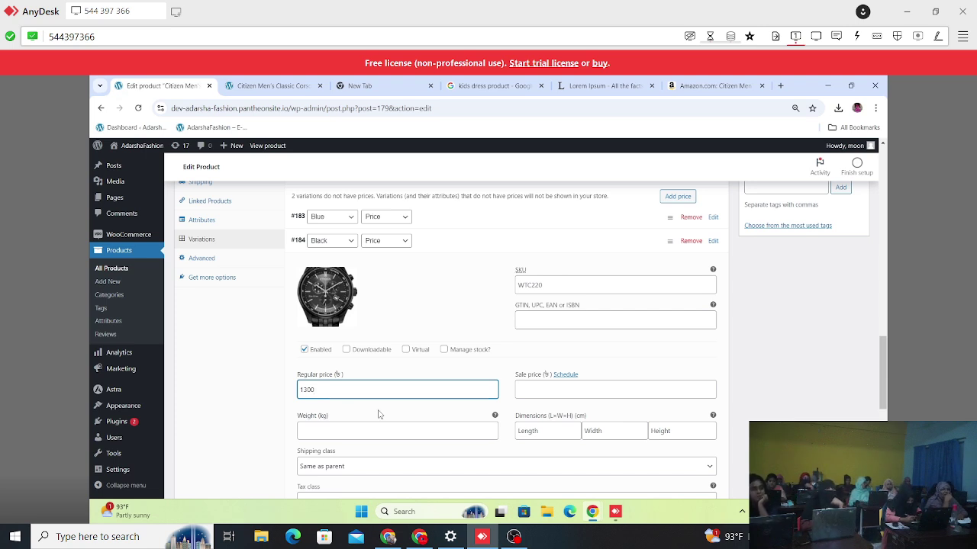
scroll(378, 415, "down", 1)
left_click(366, 382)
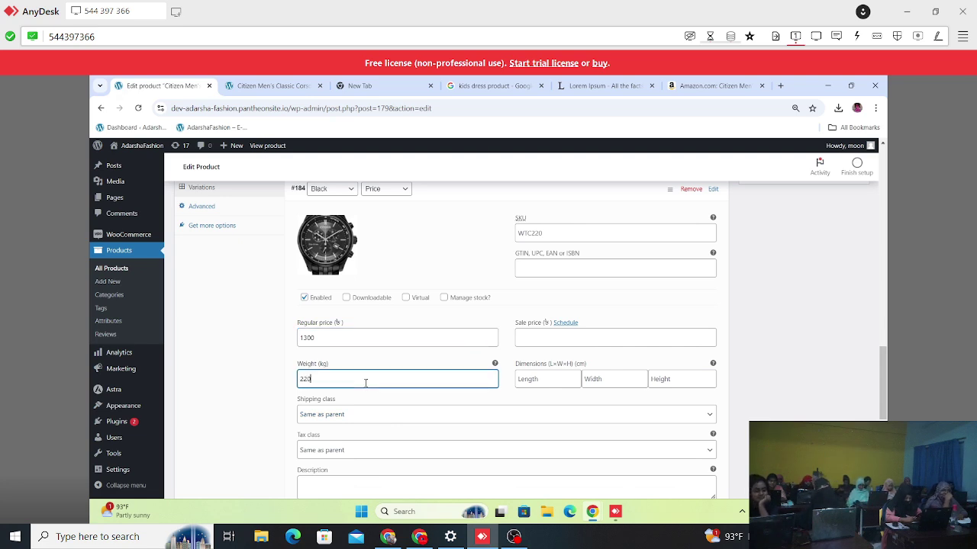
Paste the copied watch features text as the Black variation's description, review the entries and collapse its details.
scroll(479, 344, "down", 2)
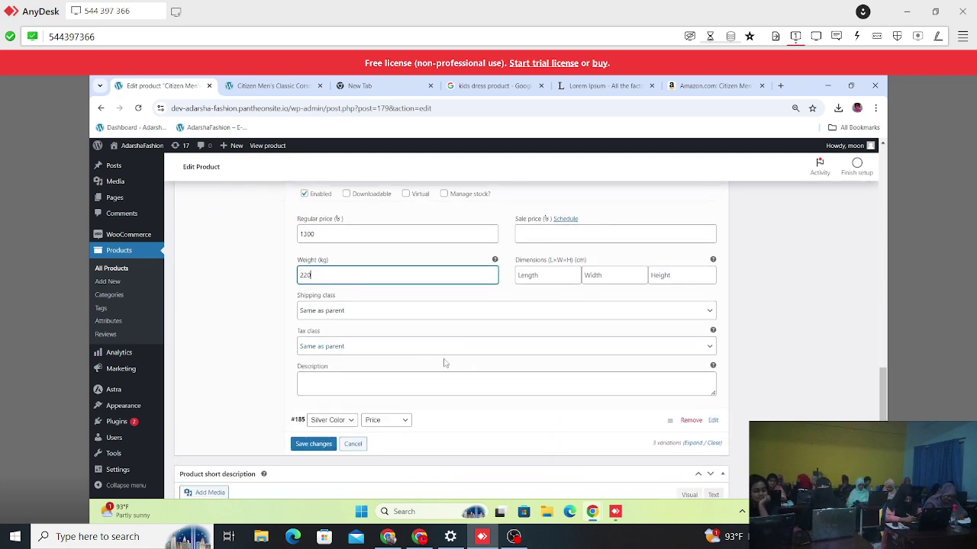
left_click(335, 382)
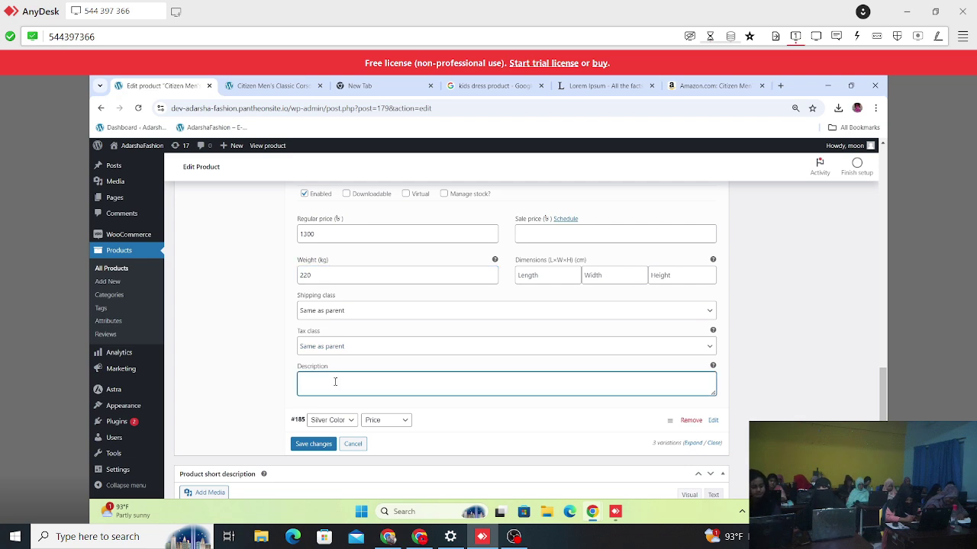
key("ctrl+v")
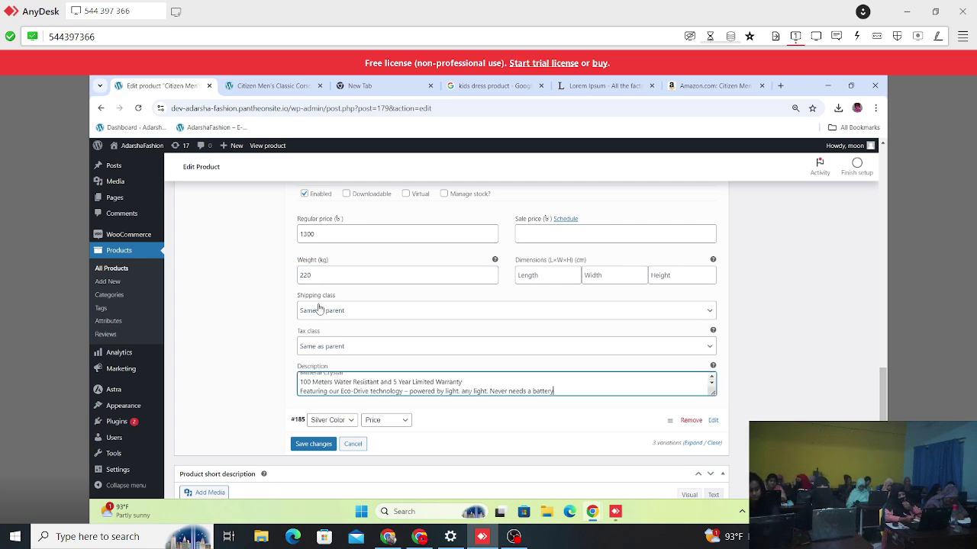
scroll(319, 309, "up", 2)
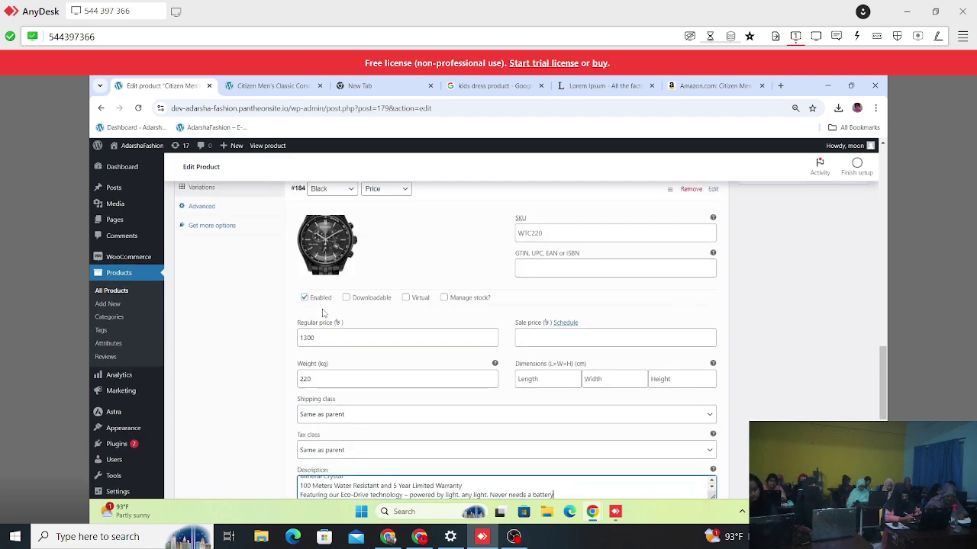
scroll(322, 312, "up", 1)
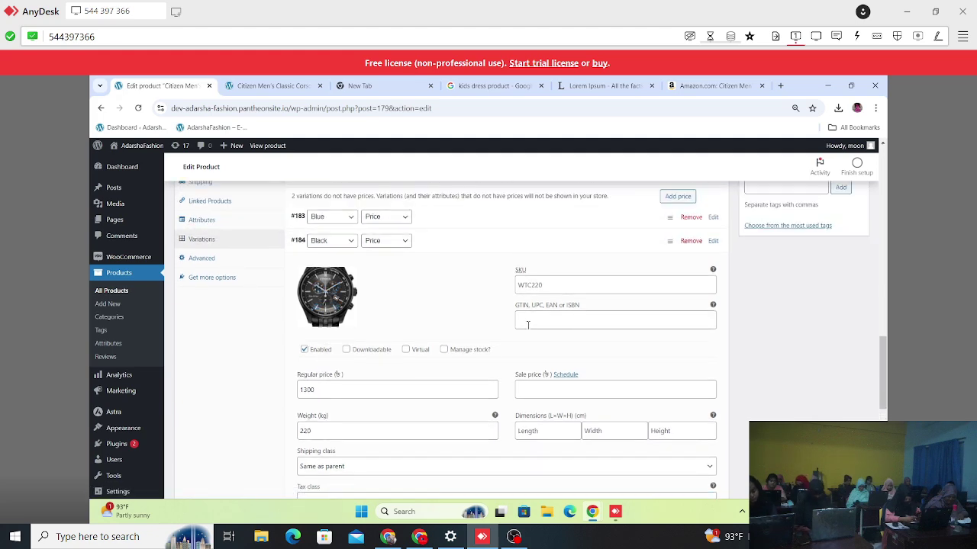
scroll(534, 336, "down", 2)
scroll(691, 238, "up", 2)
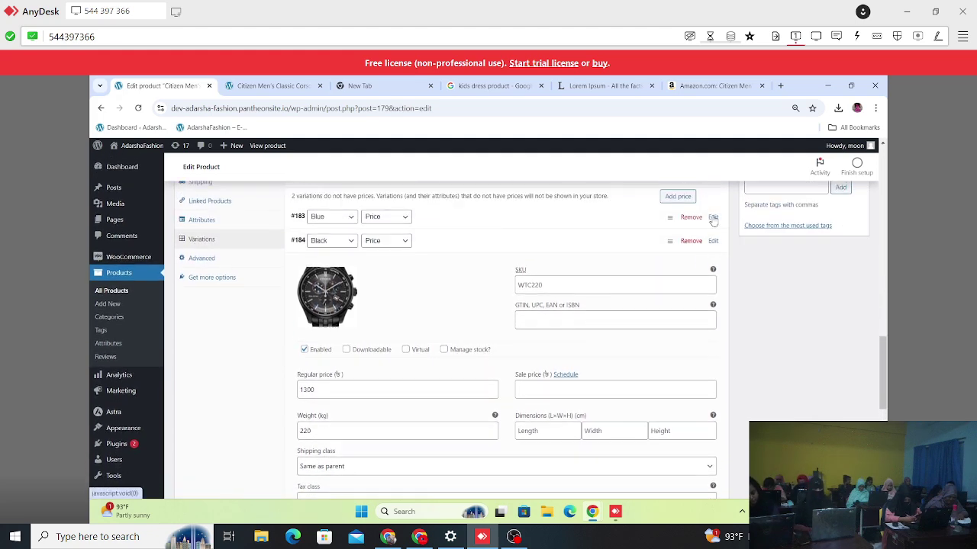
left_click(712, 218)
left_click(712, 218)
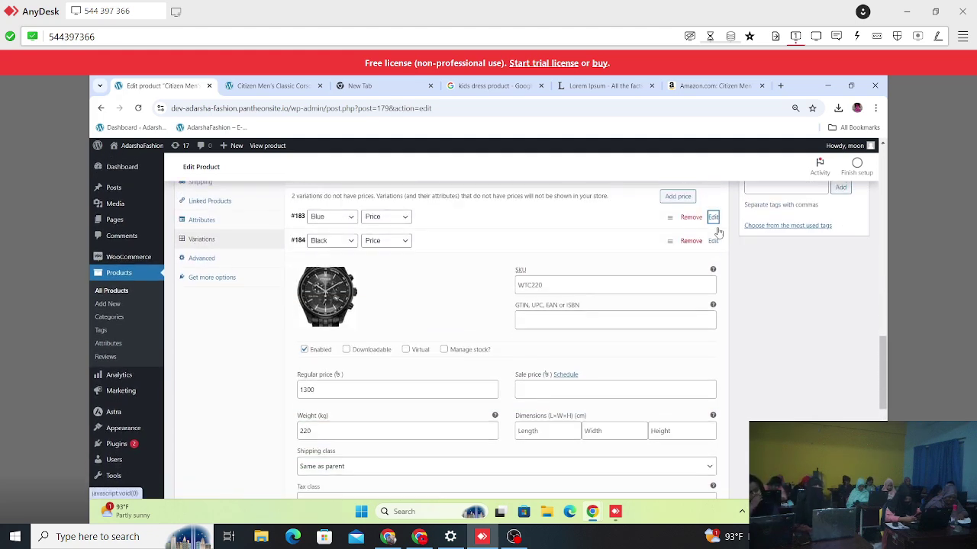
left_click(712, 241)
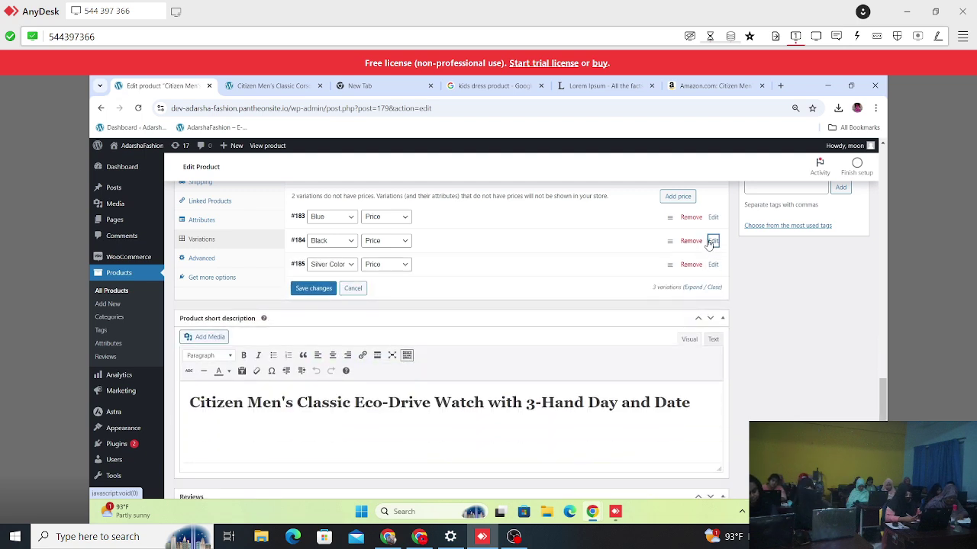
Expand the Silver Color variation and set its image to the green-dial Citizen watch picture from the media library.
left_click(712, 264)
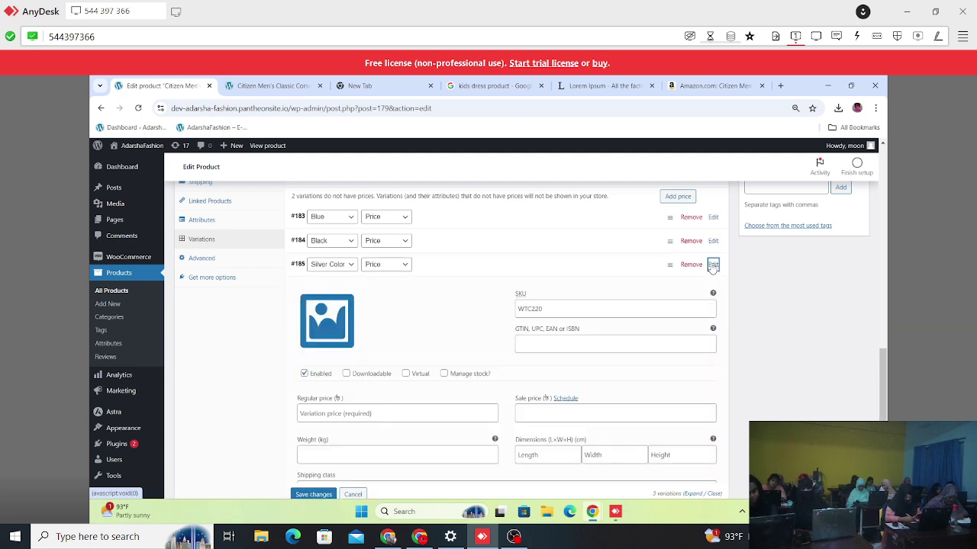
left_click(340, 332)
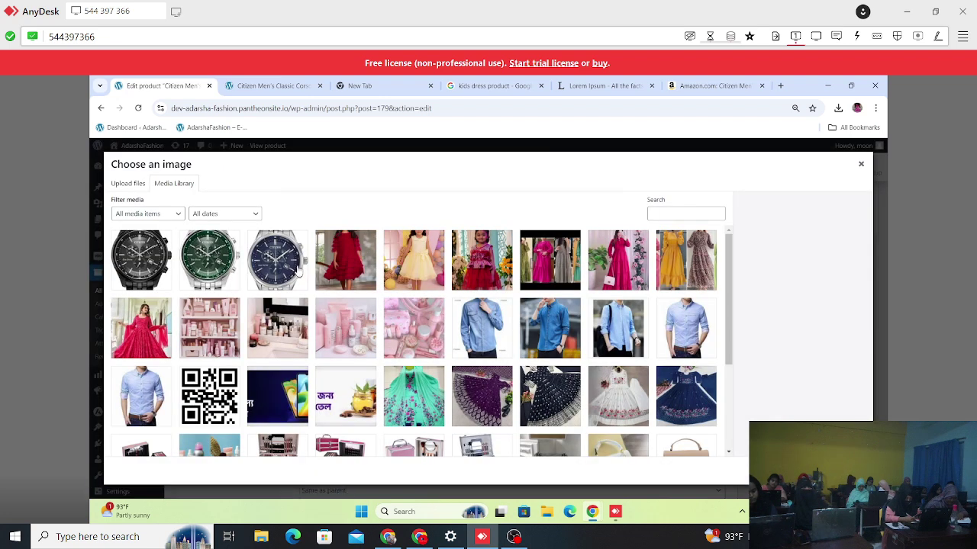
left_click(206, 270)
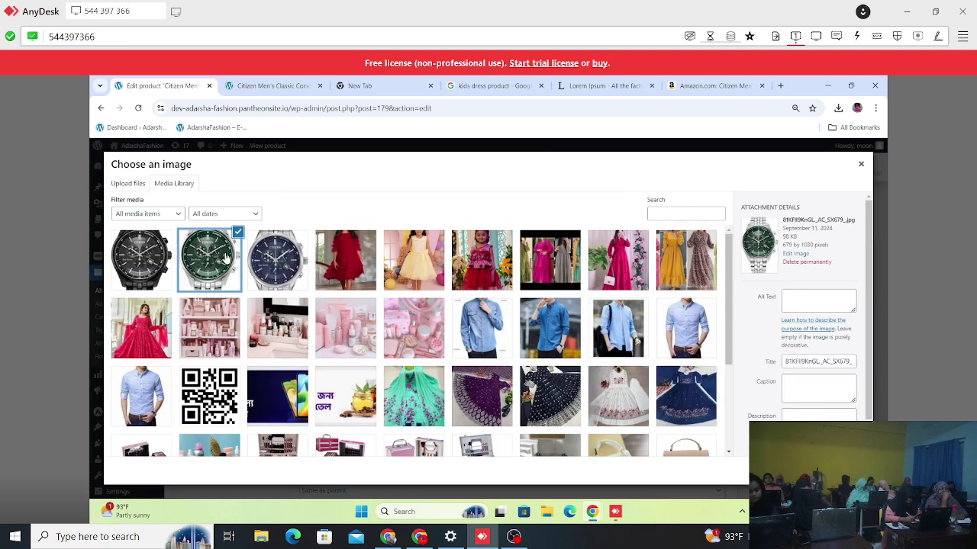
left_click(830, 471)
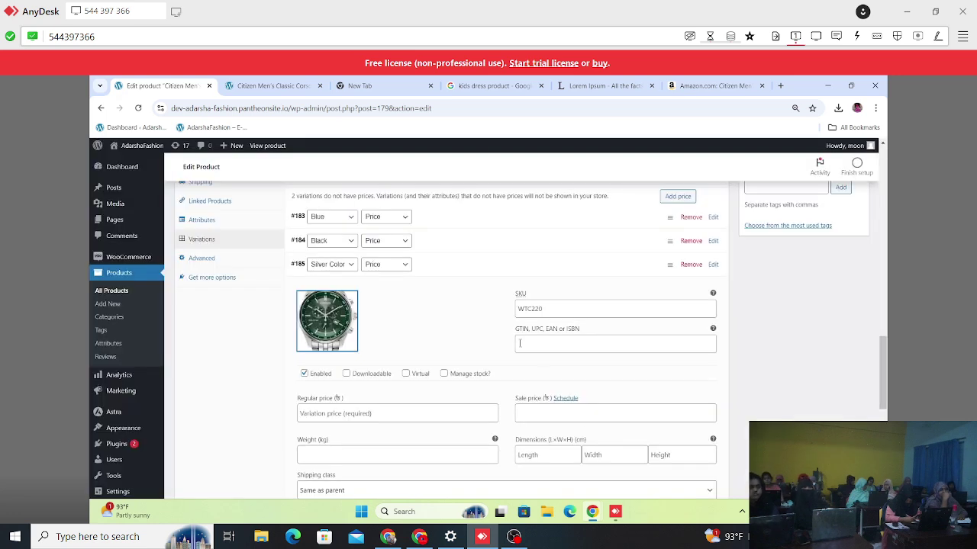
Set the Silver Color variation's regular price to 1100 and its weight to 220 kg.
scroll(422, 343, "down", 1)
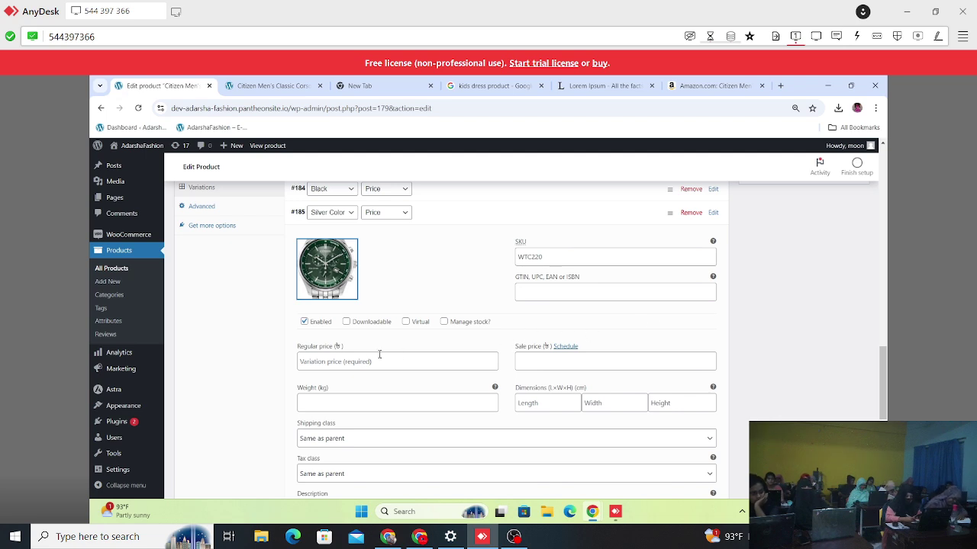
scroll(339, 348, "down", 1)
left_click(361, 309)
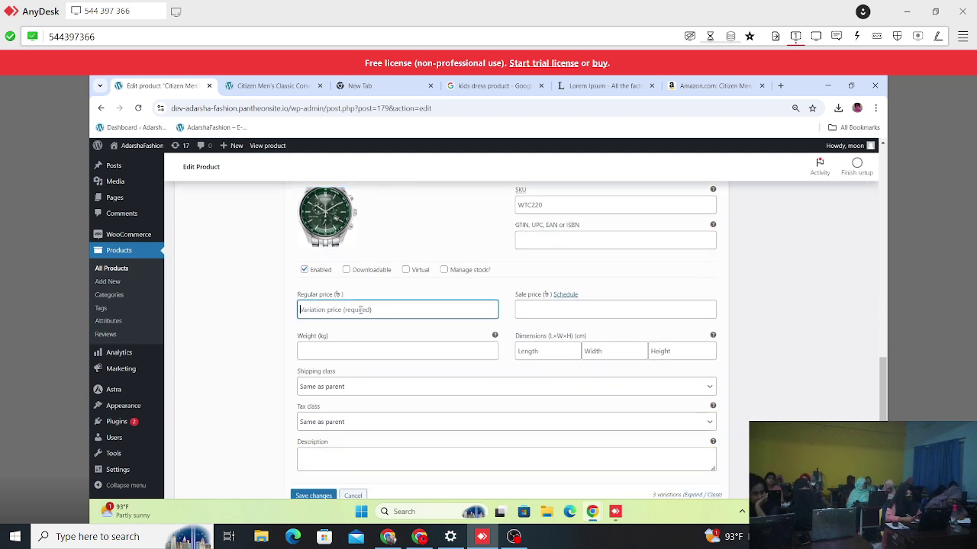
type("15")
key("BackSpace")
key("BackSpace")
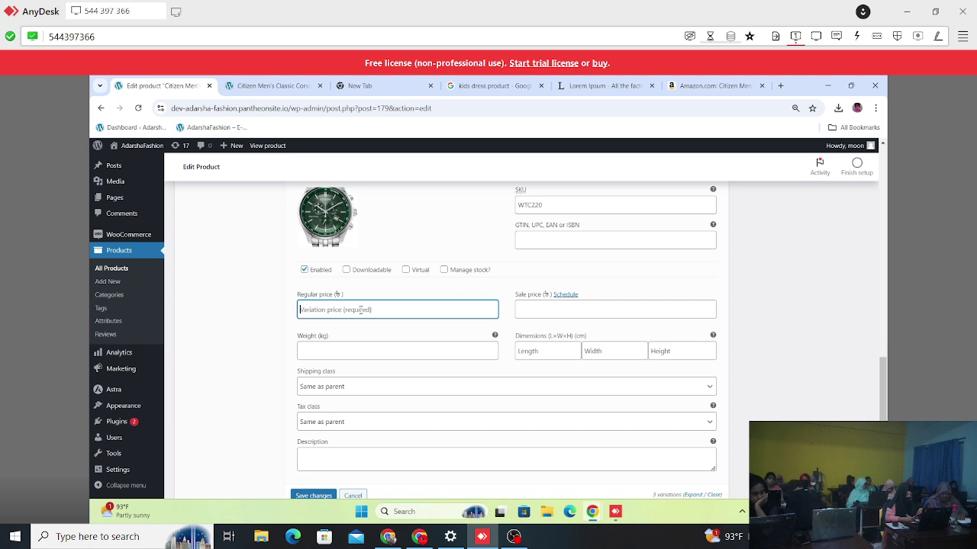
type("14")
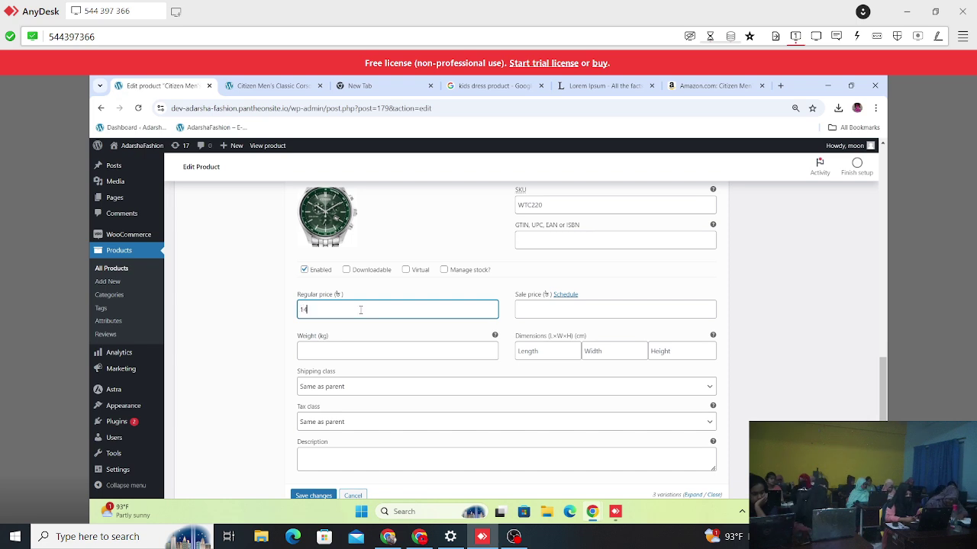
key("BackSpace")
key("BackSpace")
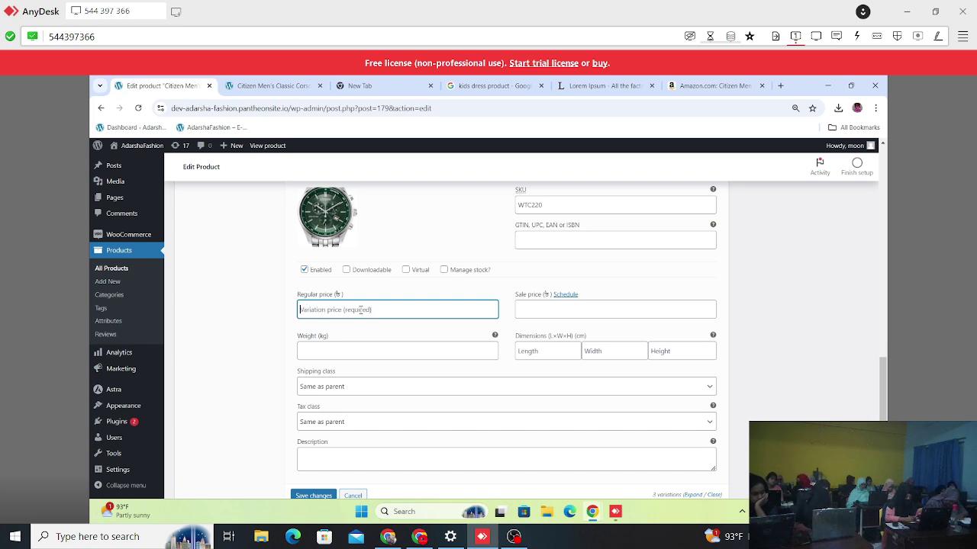
type("1100")
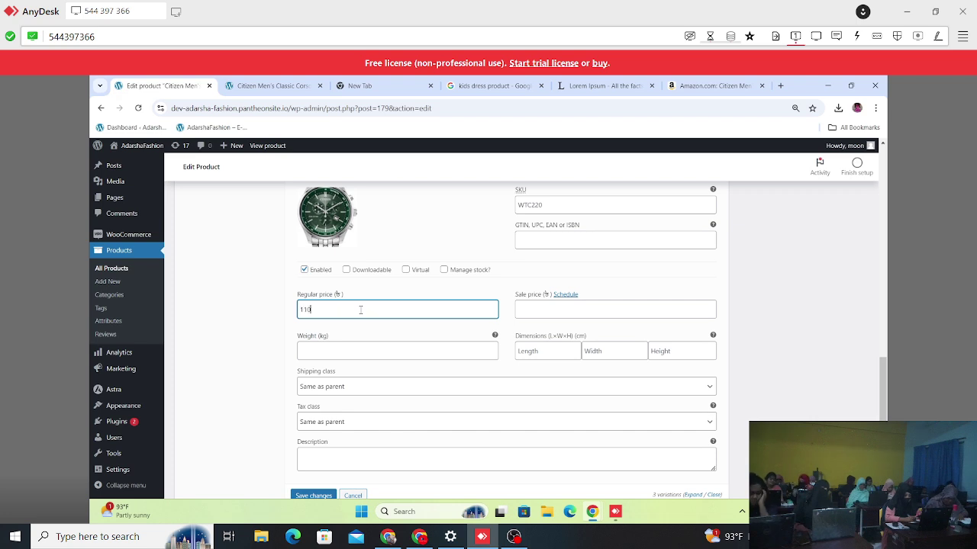
left_click(355, 353)
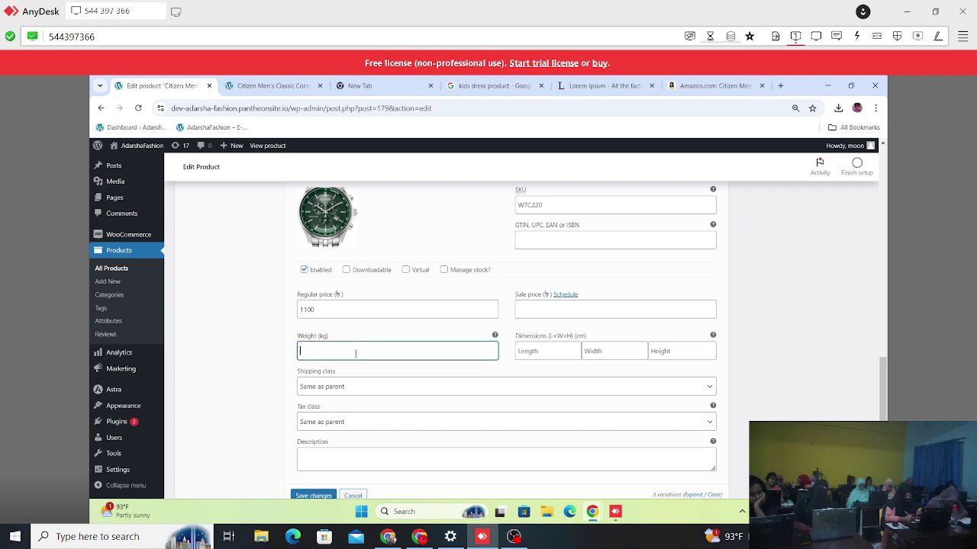
type("220")
Set the Silver Color variation's tax class to Vat inc. and paste the copied watch features text as its description.
scroll(325, 367, "down", 1)
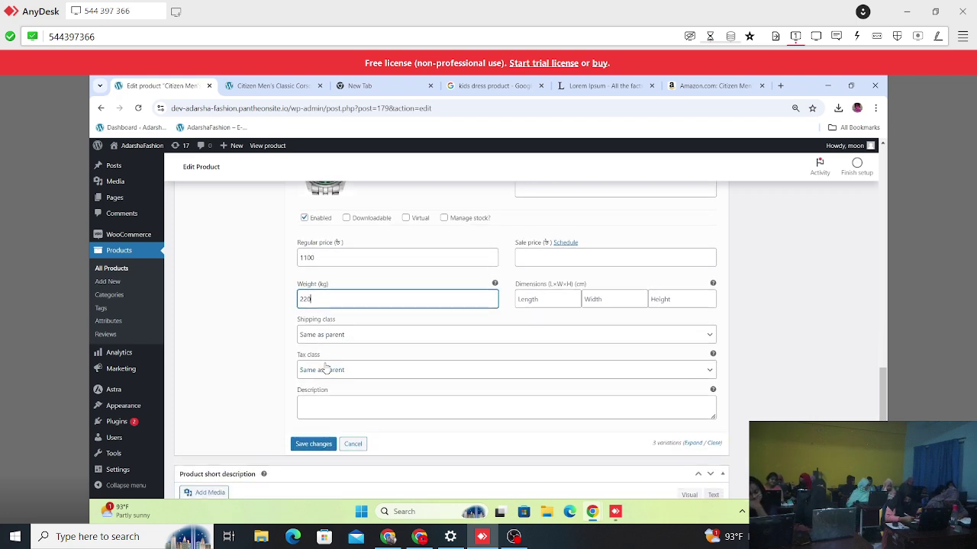
left_click(355, 341)
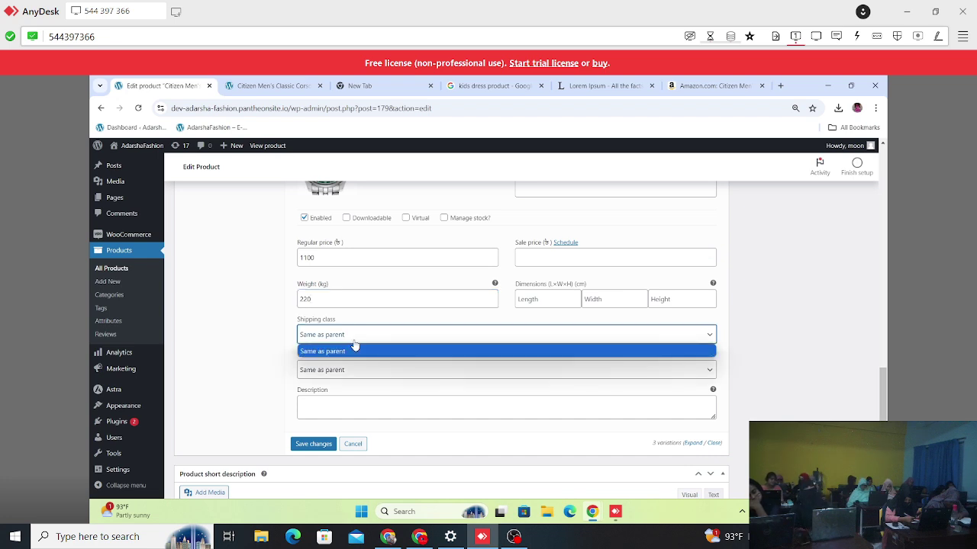
left_click(363, 373)
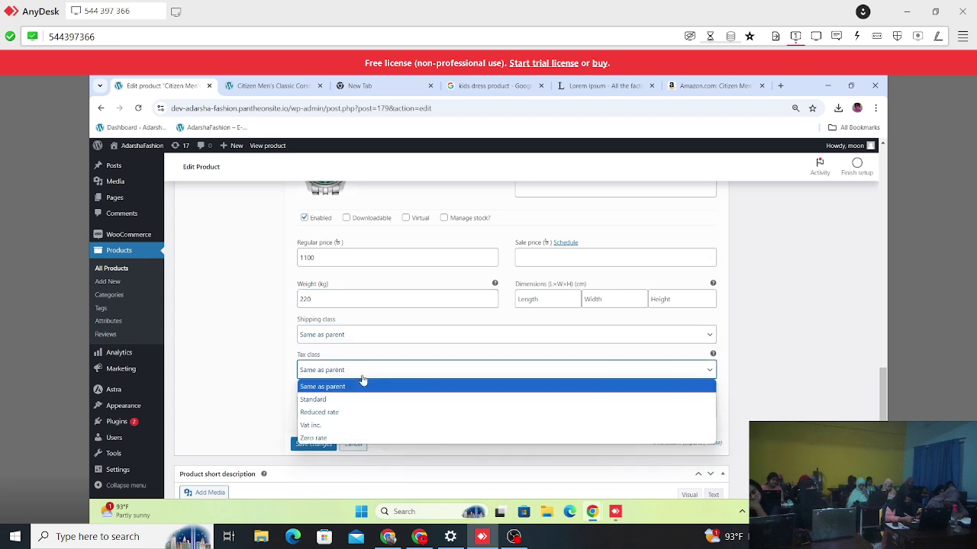
left_click(340, 425)
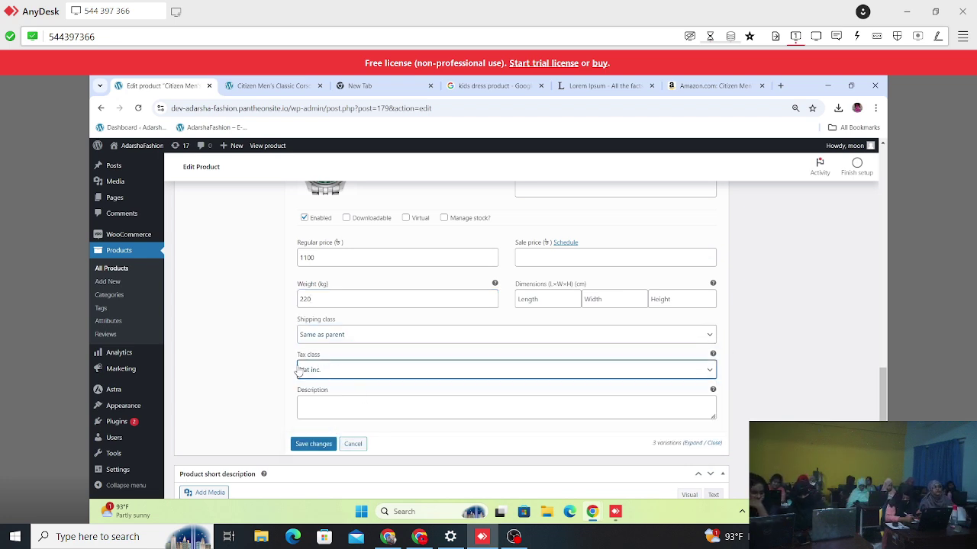
left_click(338, 408)
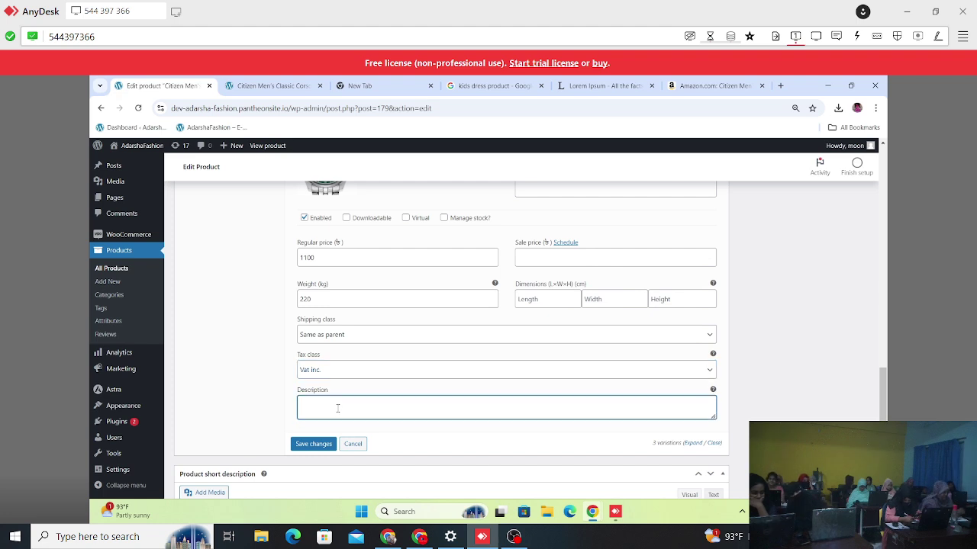
key("ctrl+v")
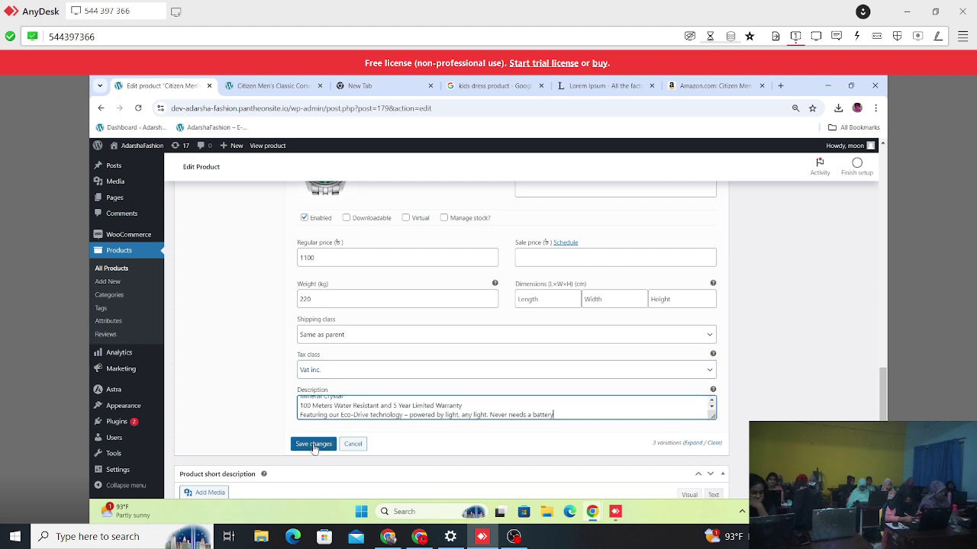
Collapse the Silver Color variation's details and save the changes to the variations.
left_click(313, 444)
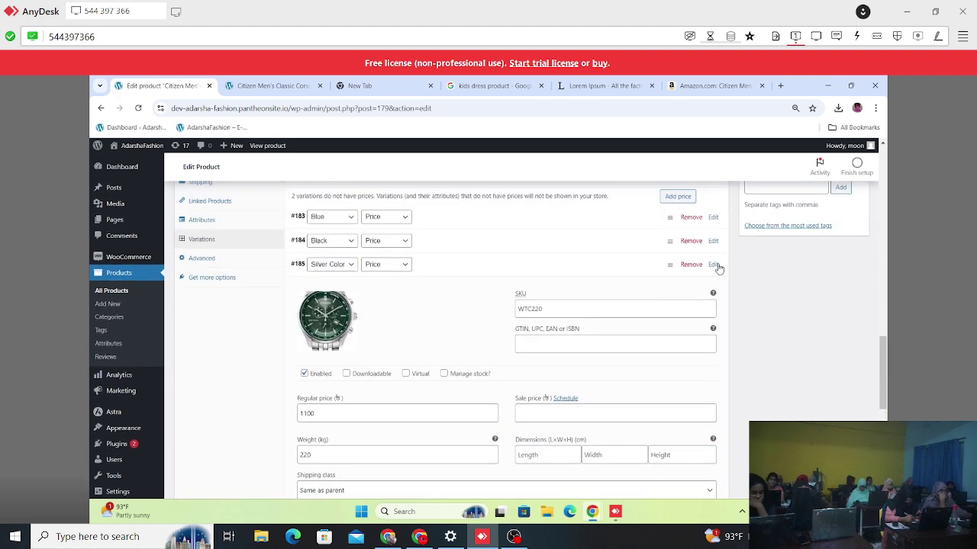
left_click(714, 265)
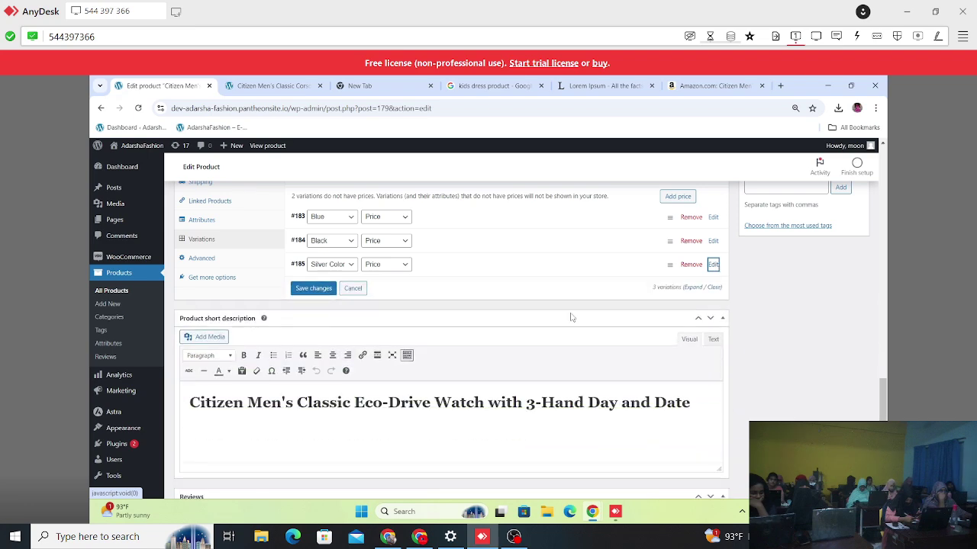
left_click(329, 290)
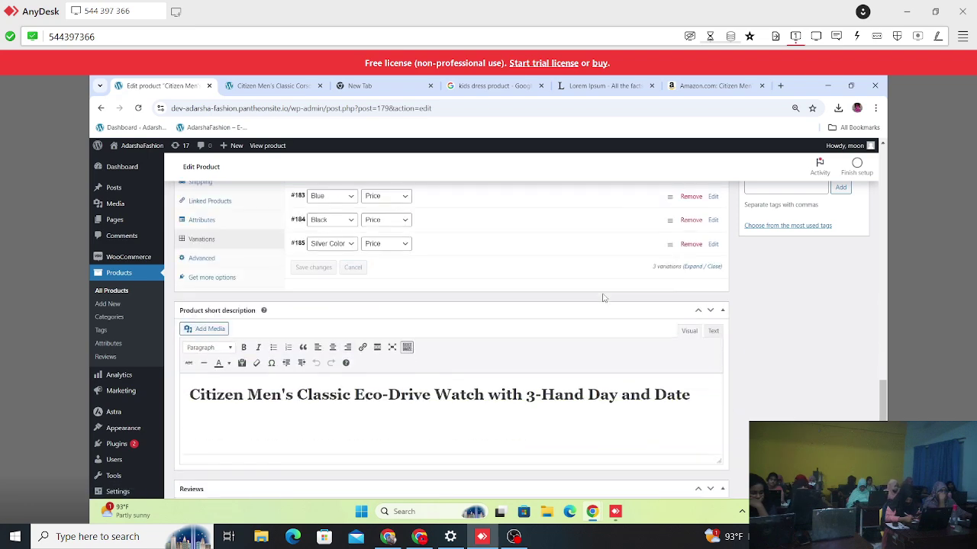
scroll(501, 313, "up", 5)
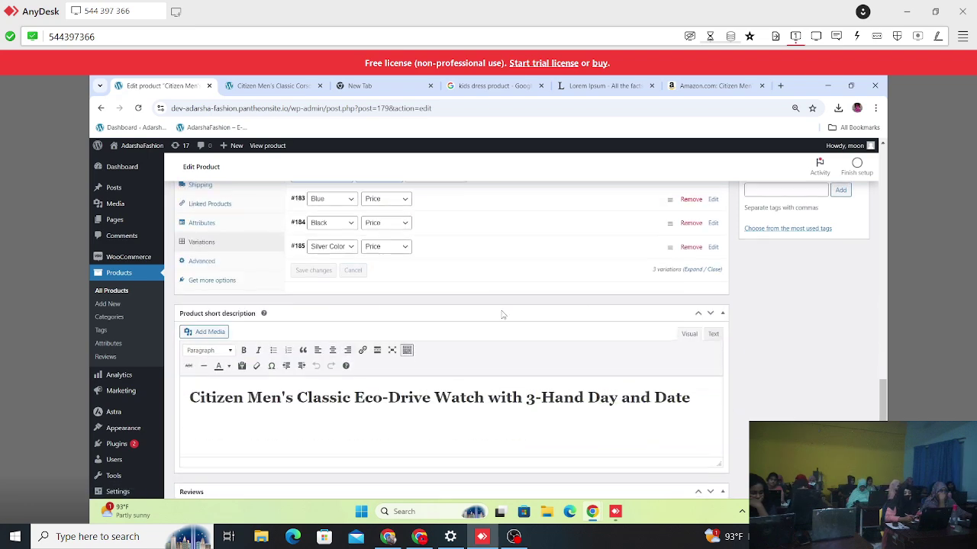
Switch to the Citizen watch's storefront page, reload it and check how its price range and variation options are displayed.
scroll(501, 312, "up", 10)
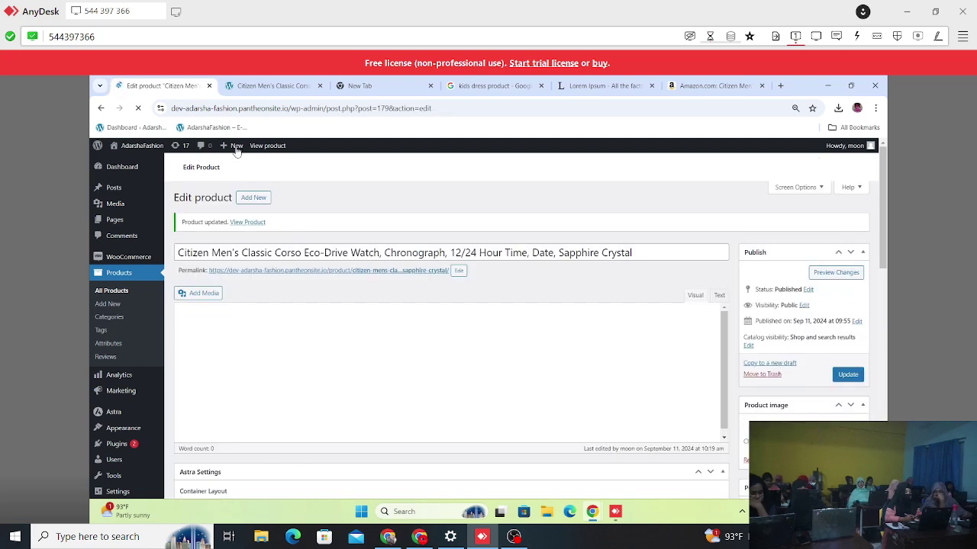
left_click(271, 86)
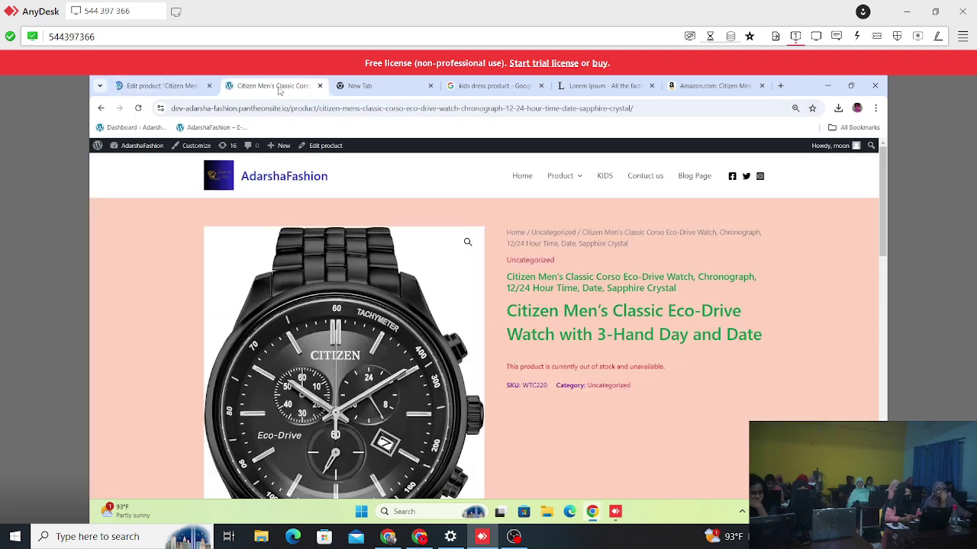
left_click(138, 108)
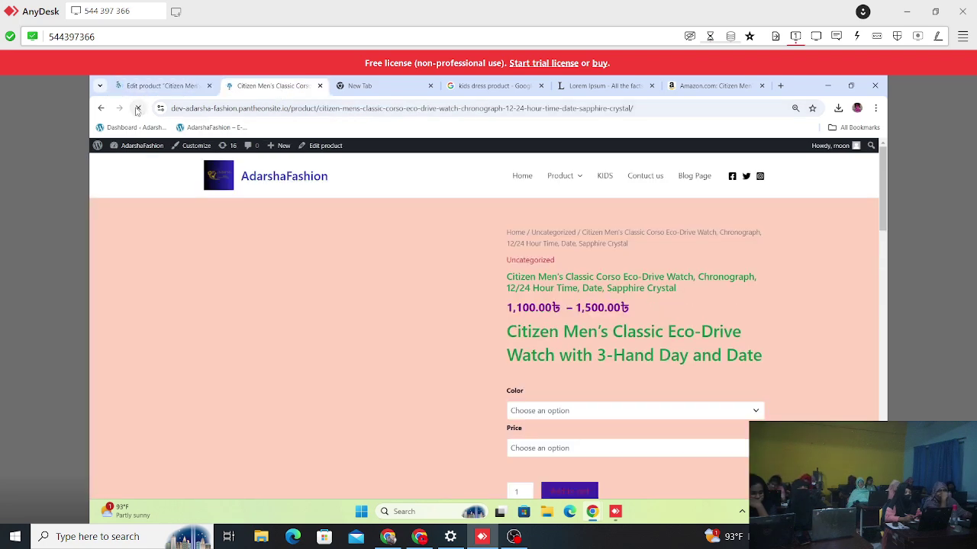
scroll(549, 399, "down", 2)
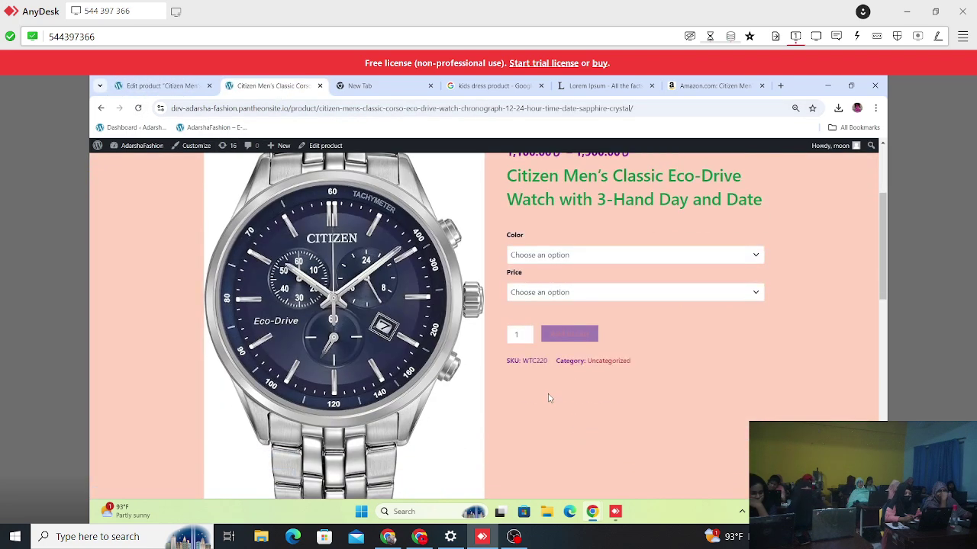
scroll(549, 398, "down", 3)
scroll(534, 399, "up", 3)
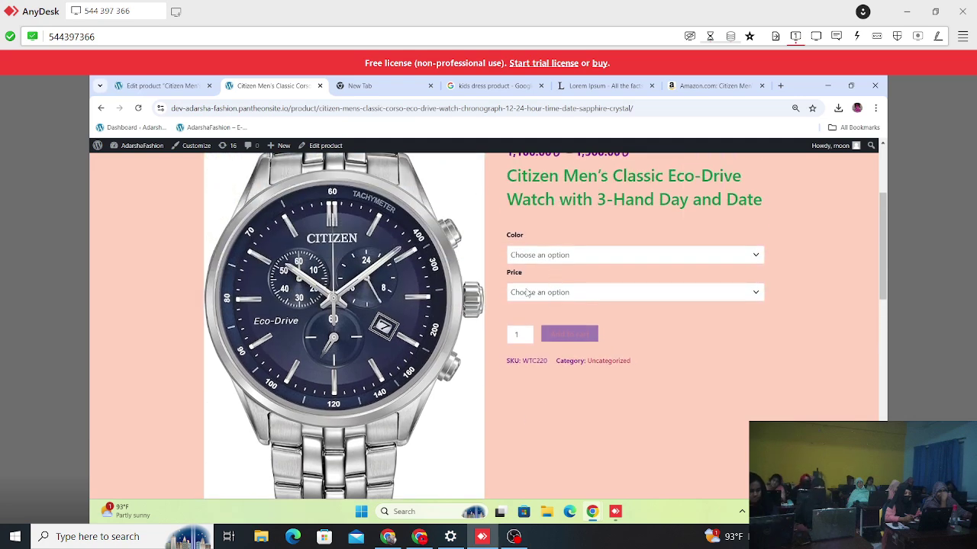
scroll(527, 293, "up", 3)
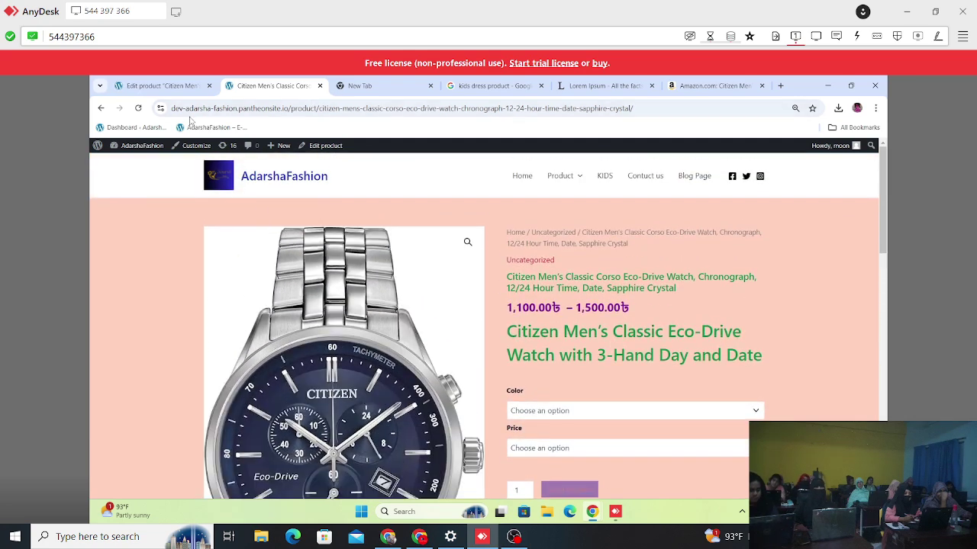
scroll(473, 267, "down", 1)
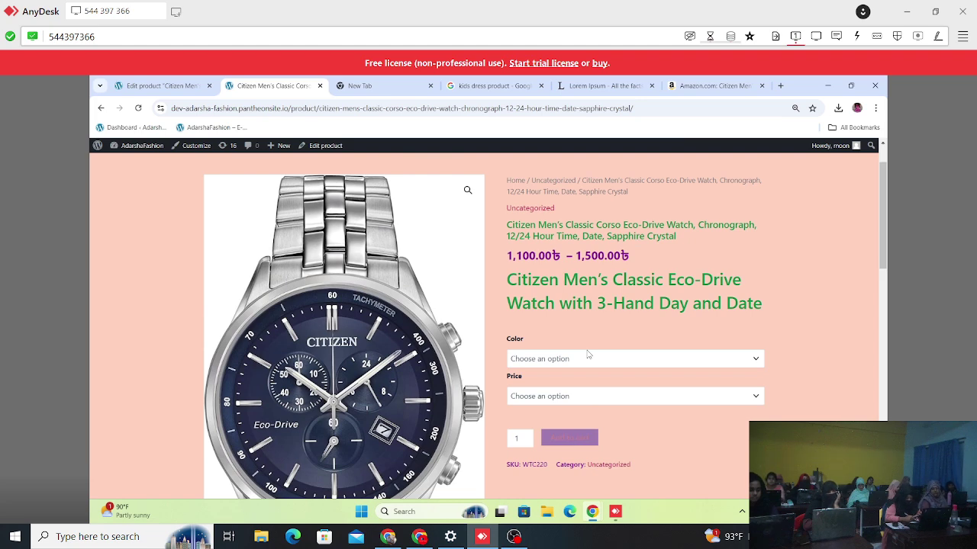
Choose the Black color and the Price option on the storefront page and review that variation's image, description and price.
left_click(545, 358)
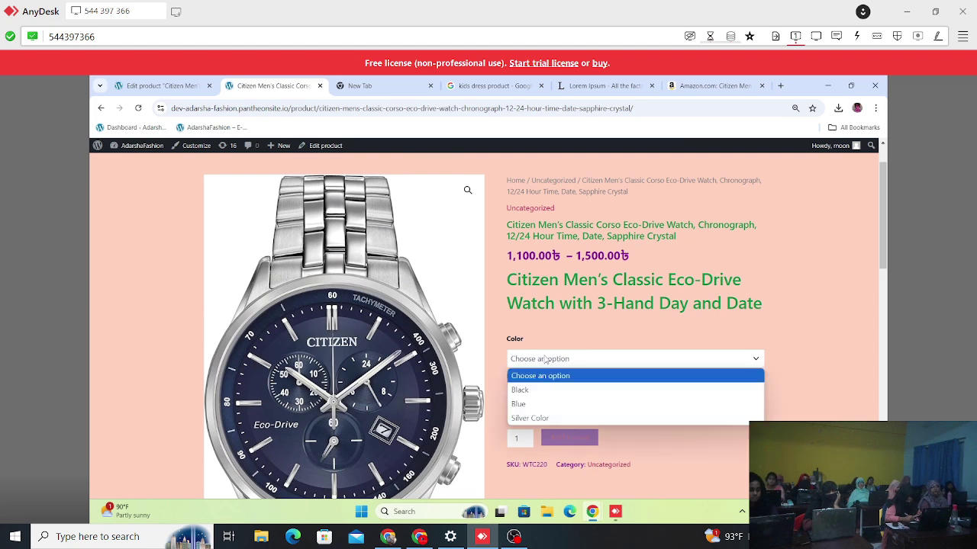
left_click(527, 390)
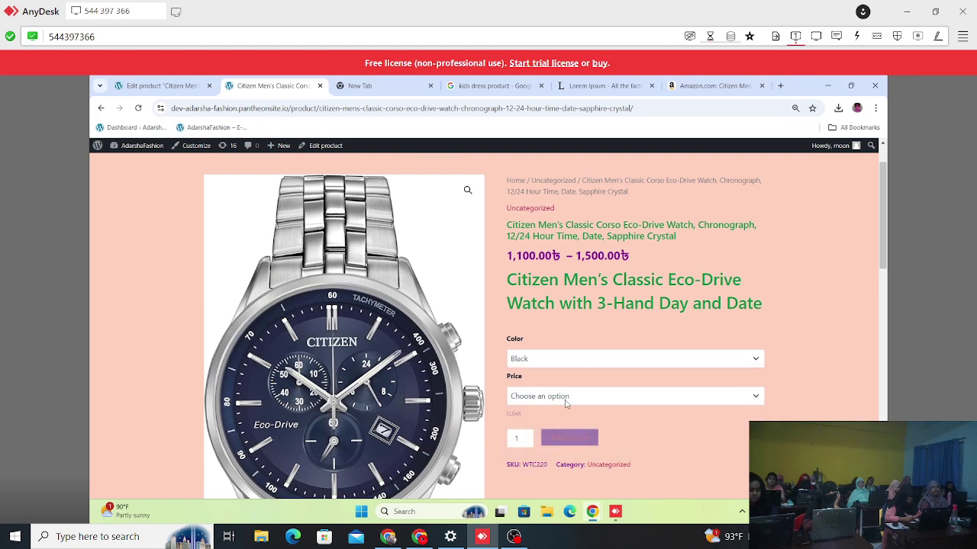
left_click(564, 397)
left_click(536, 427)
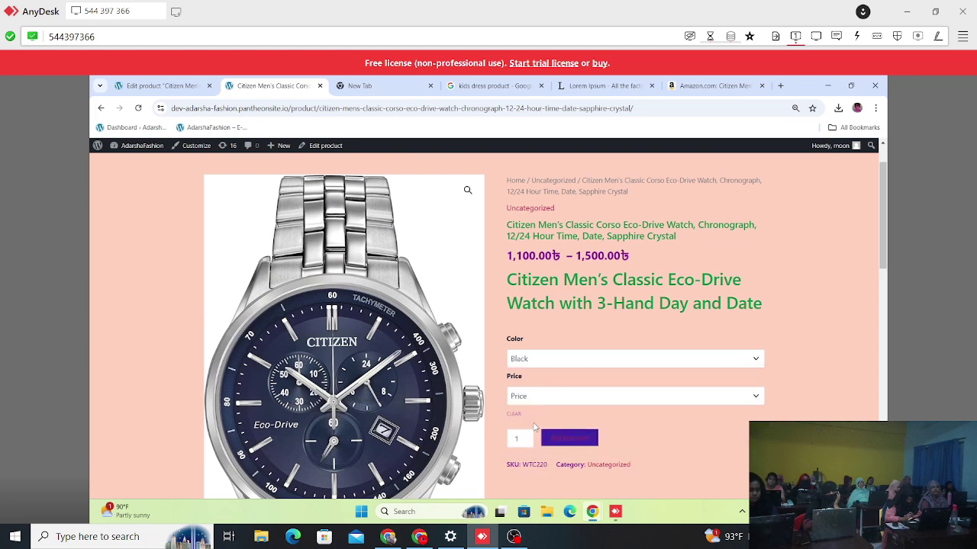
scroll(534, 360, "down", 3)
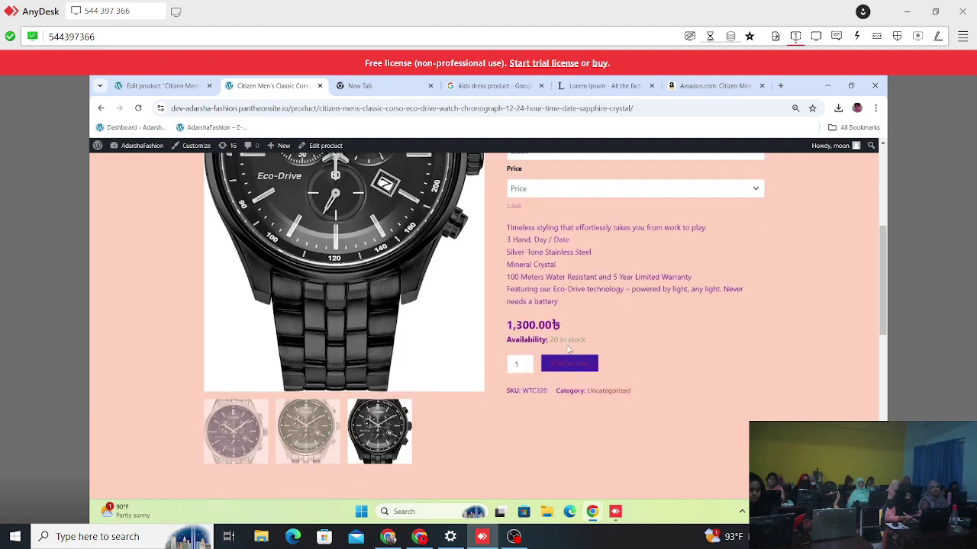
scroll(567, 348, "up", 1)
scroll(568, 344, "up", 1)
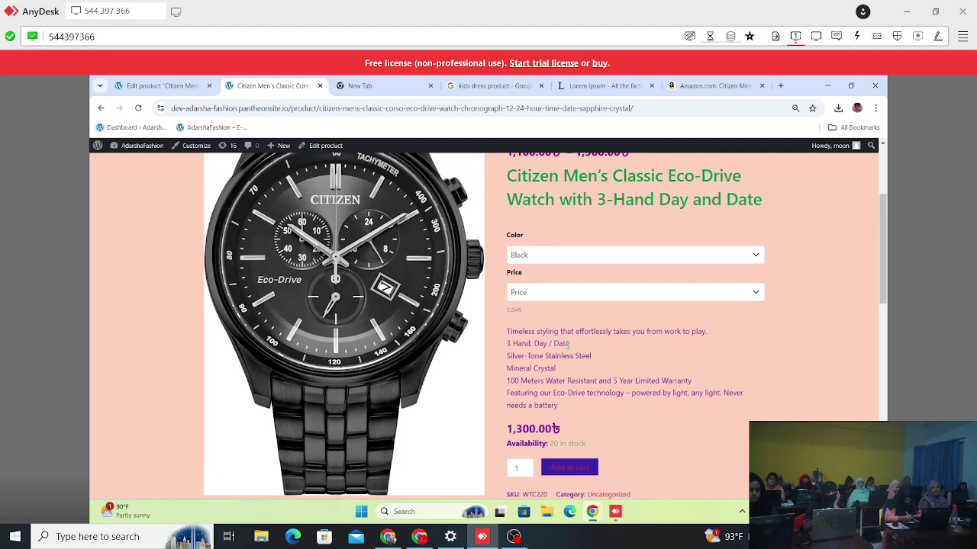
scroll(568, 344, "up", 2)
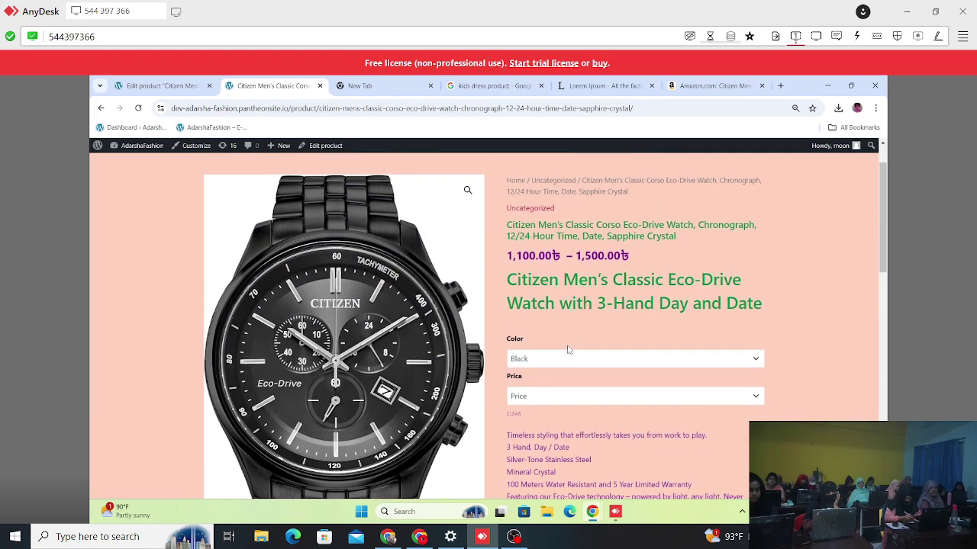
Switch the storefront color selection to Blue and check that variation's image, price and availability.
scroll(567, 348, "down", 1)
left_click(551, 308)
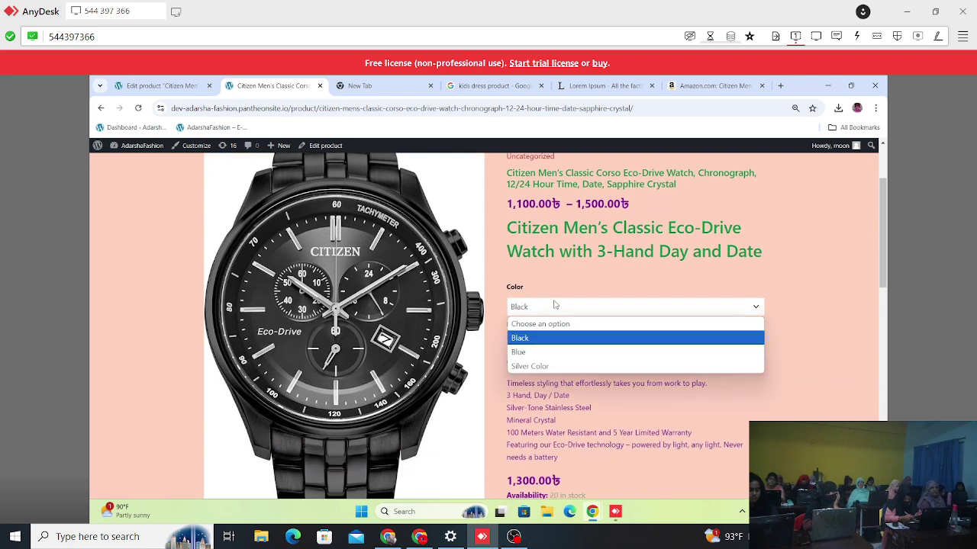
left_click(534, 352)
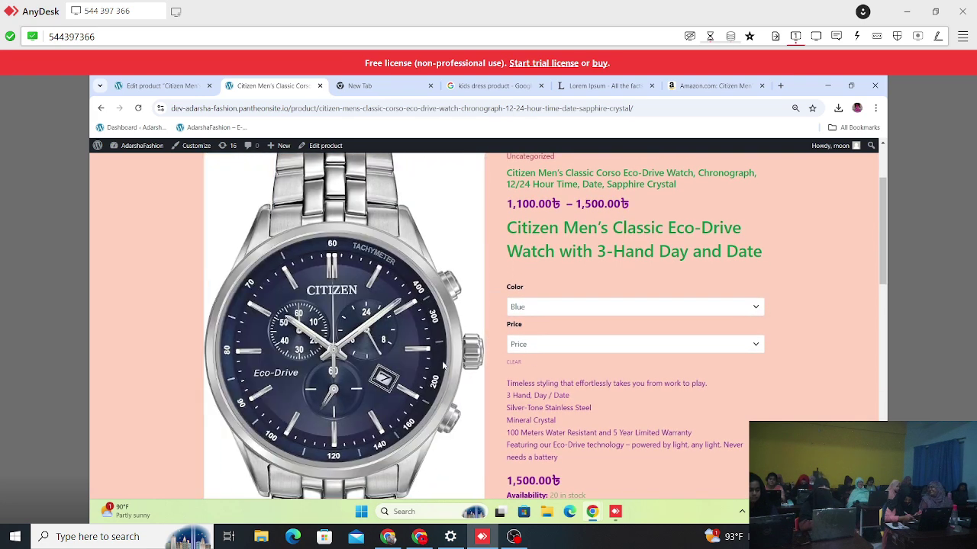
scroll(543, 352, "down", 1)
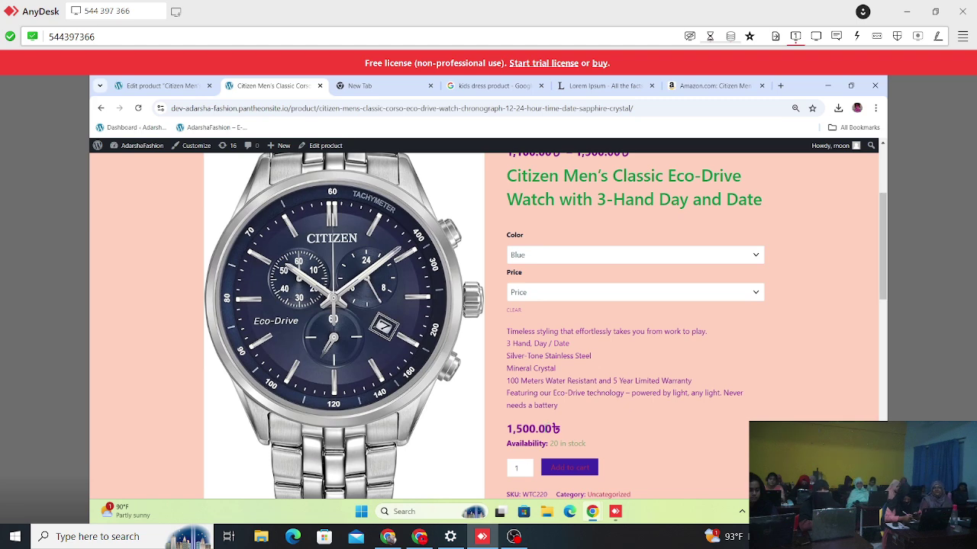
Select Silver Color on the storefront page, review its image, price and gallery, and return to the shop's home page.
left_click(530, 259)
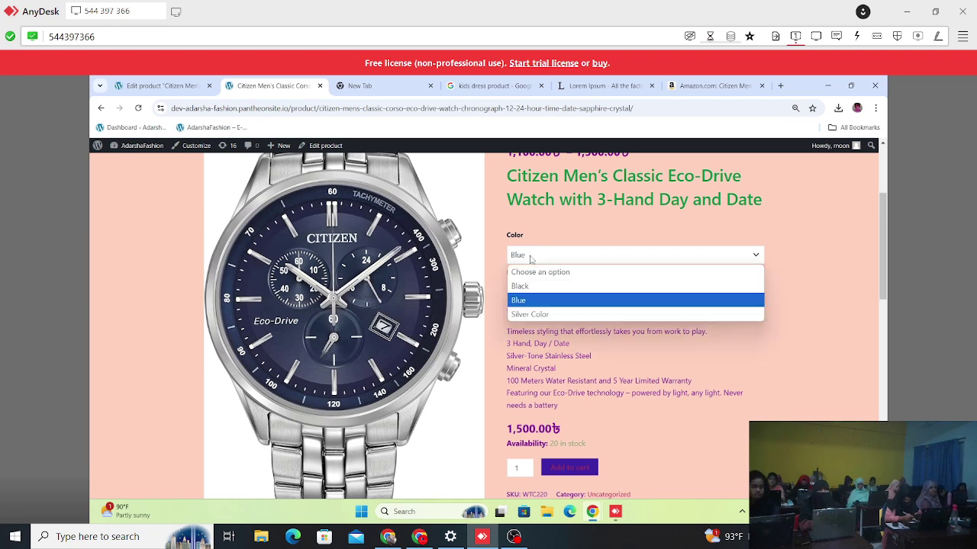
left_click(537, 315)
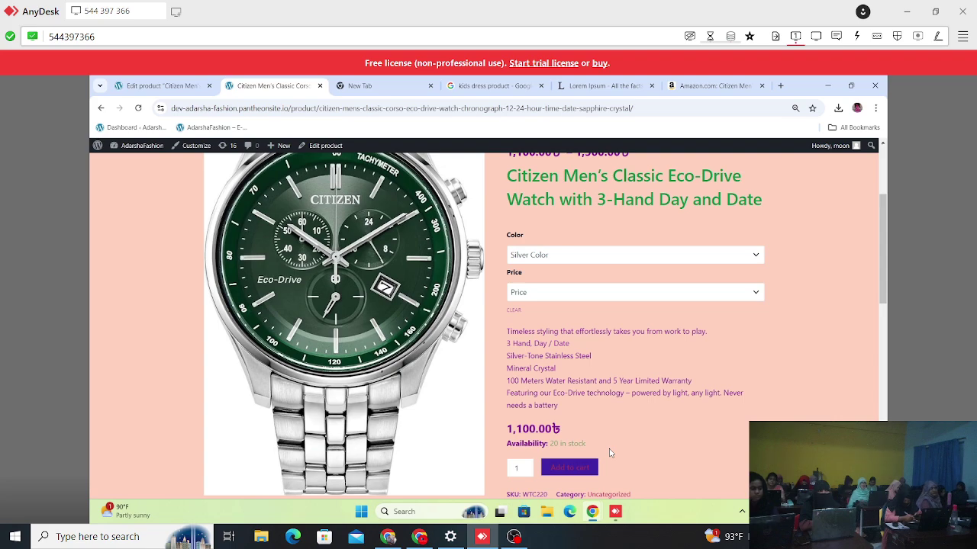
scroll(609, 453, "up", 2)
scroll(279, 373, "down", 6)
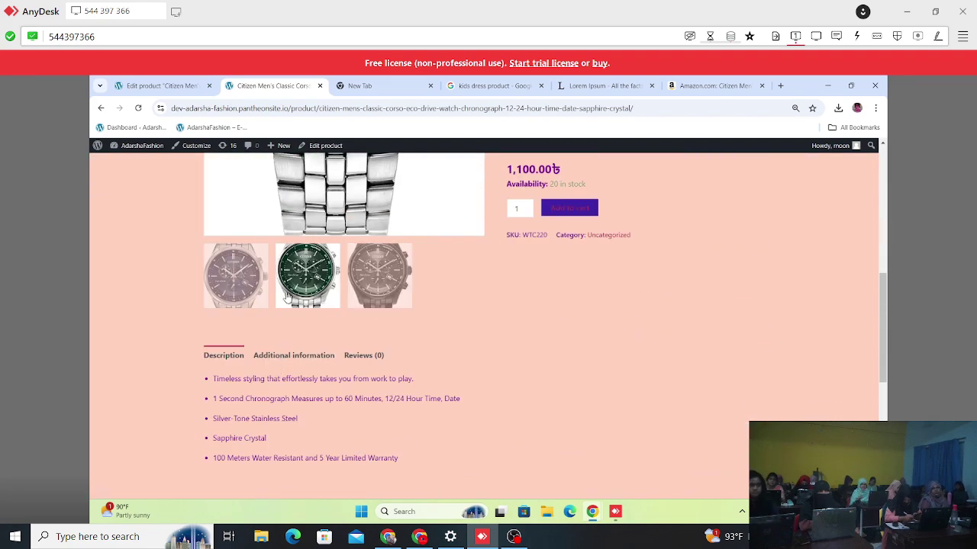
scroll(280, 299, "up", 3)
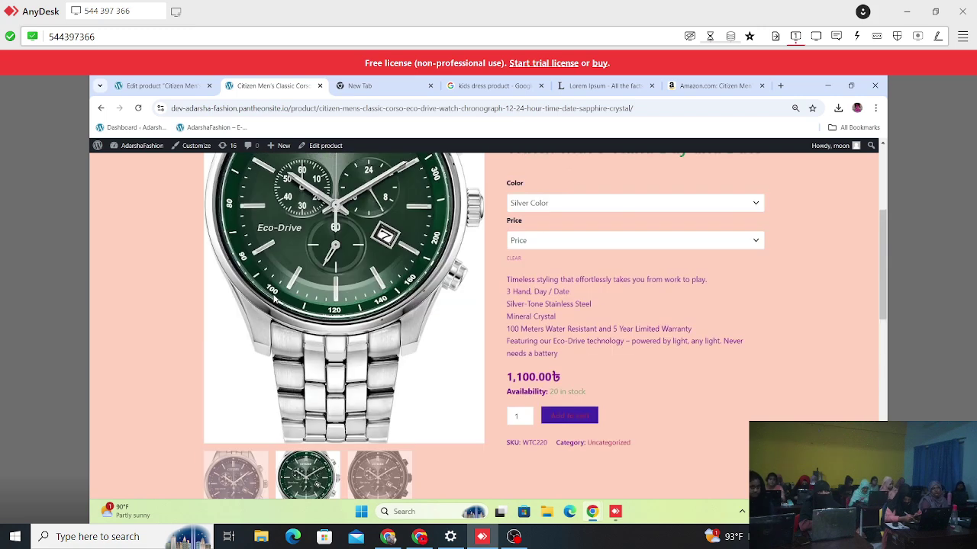
scroll(274, 299, "up", 3)
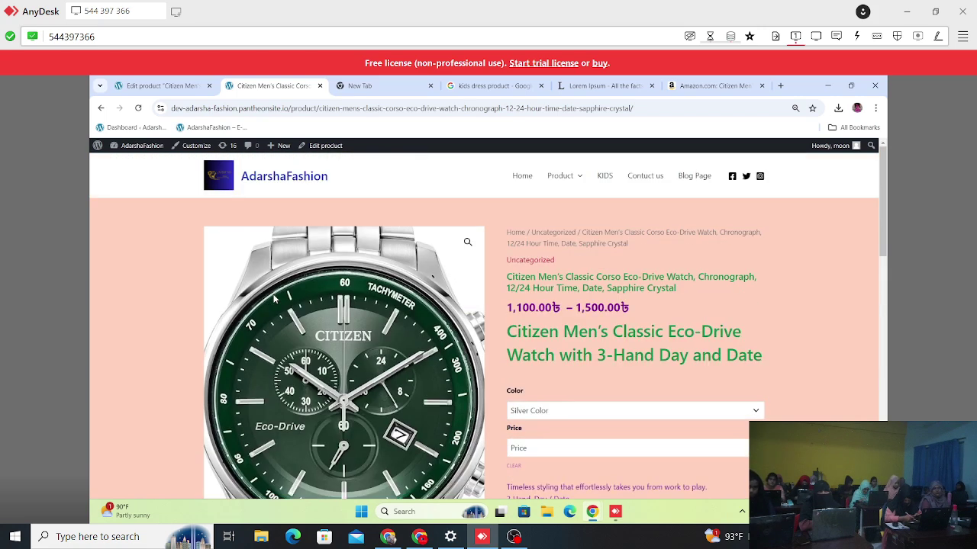
left_click(103, 110)
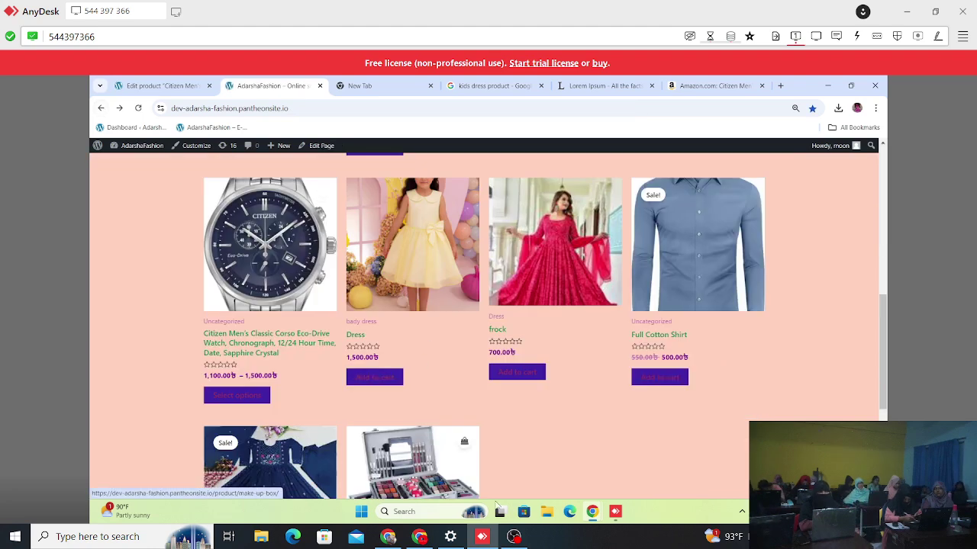
Switch to OBS and stop the recording.
mouse_move(515, 537)
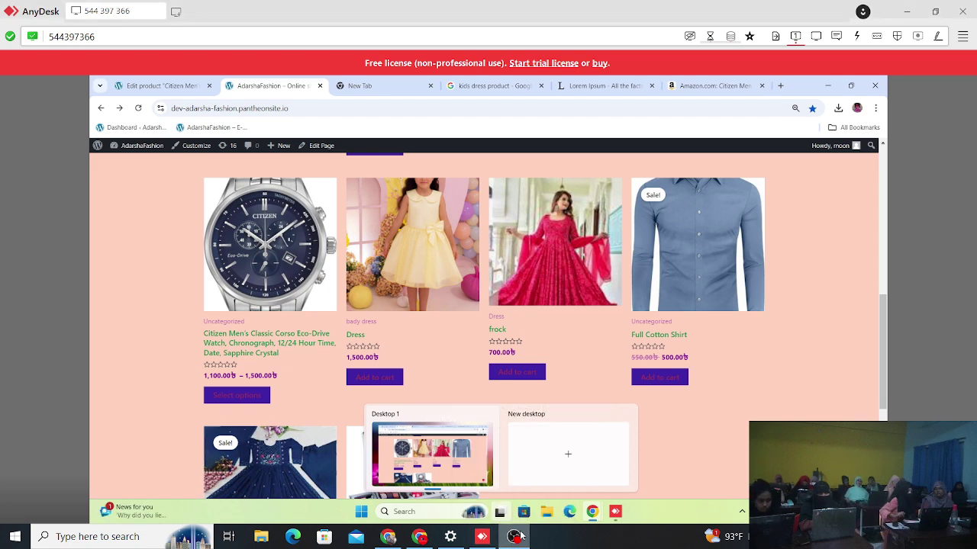
left_click(515, 536)
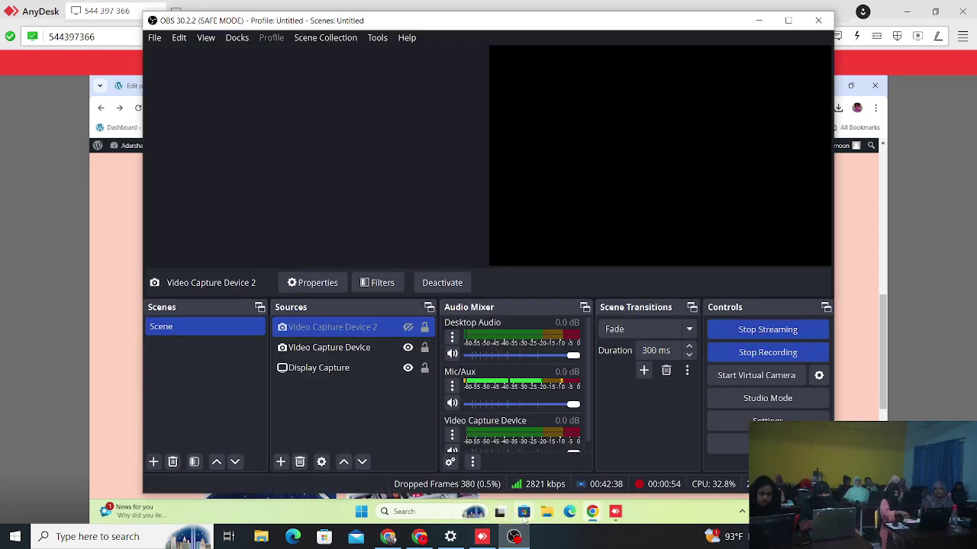
left_click(767, 355)
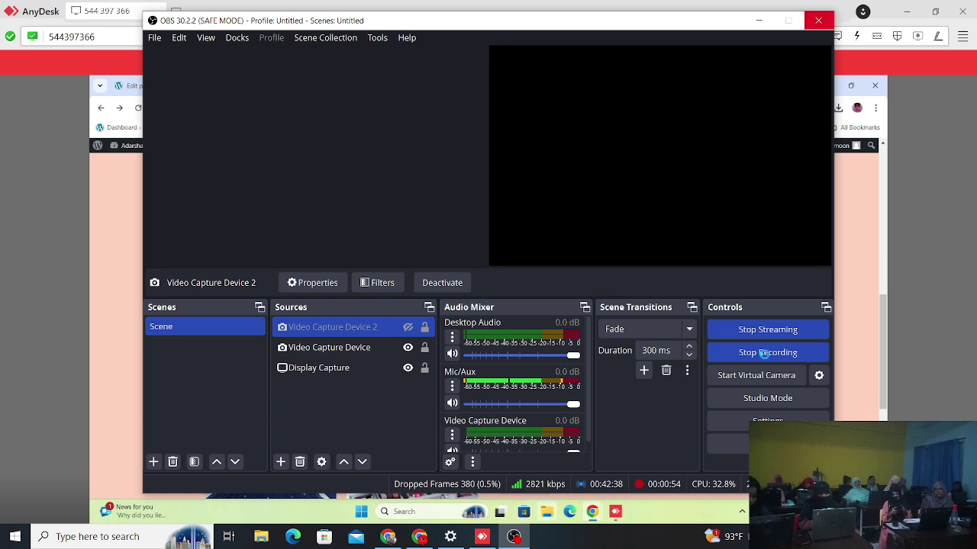